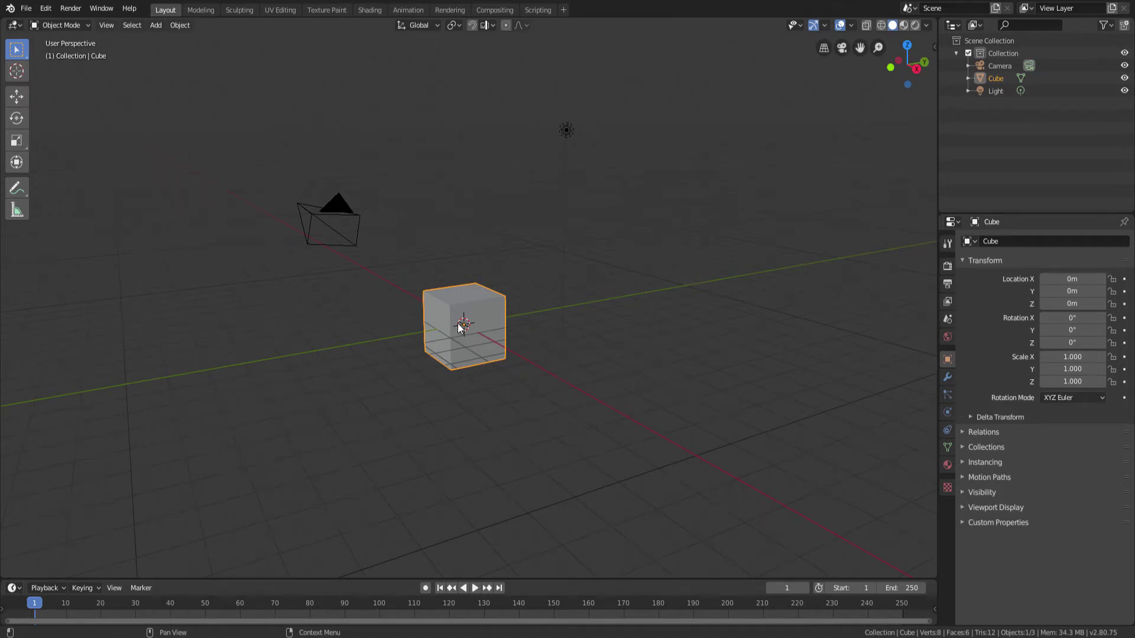
Step: Orbit the Blender cube to a near-front view, then bring up the wooden door page in Chrome
{"action": "scroll", "coordinate": [460, 327], "scroll_direction": "up", "scroll_amount": 3}
{"action": "middle_click_drag", "start_coordinate": [498, 303], "coordinate": [462, 297]}
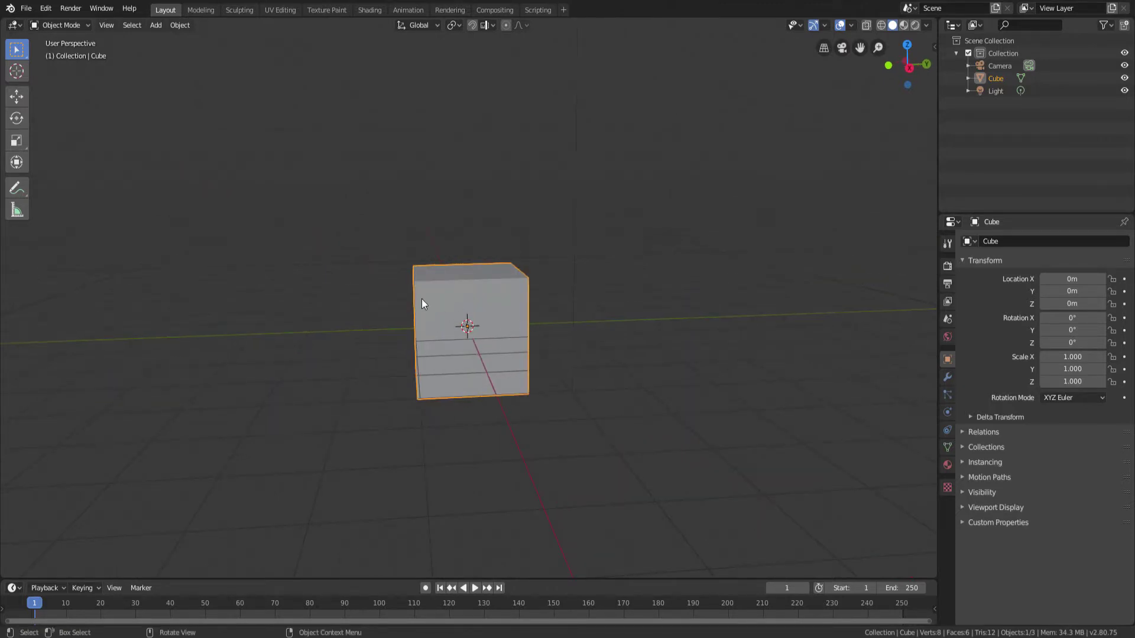
{"action": "middle_click_drag", "start_coordinate": [471, 292], "coordinate": [404, 327]}
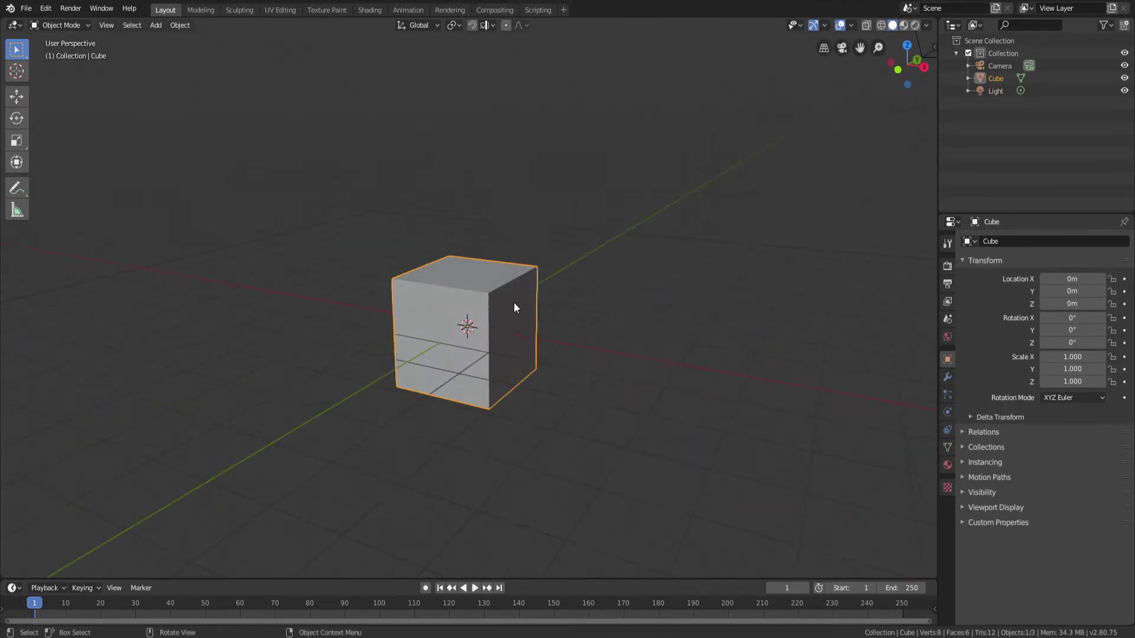
{"action": "middle_click_drag", "start_coordinate": [514, 307], "coordinate": [432, 255]}
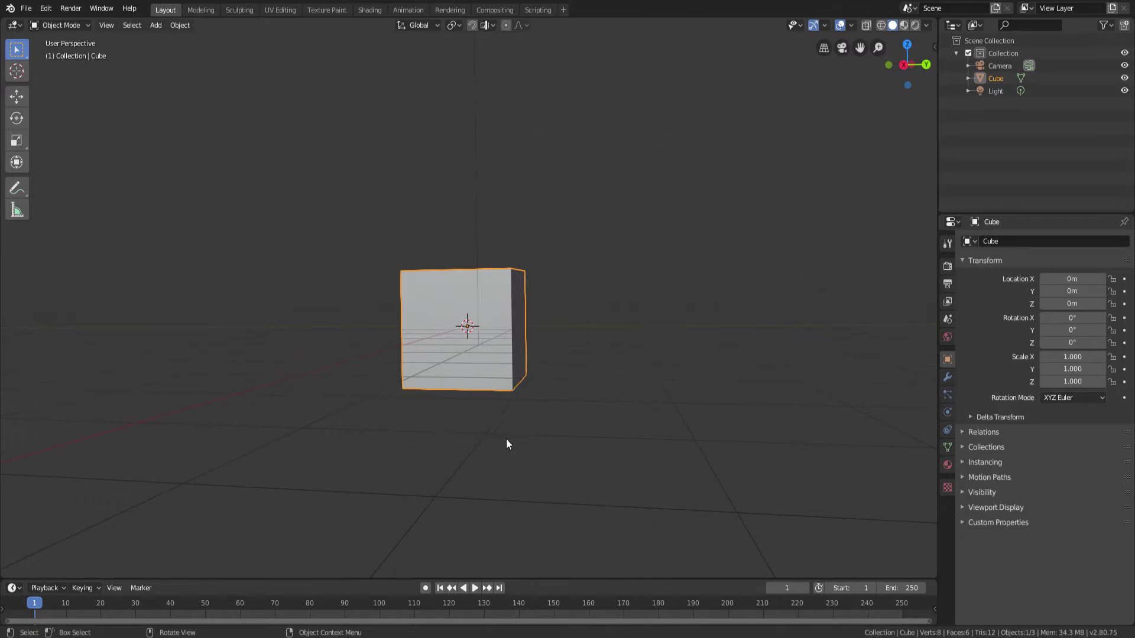
{"action": "left_click", "coordinate": [97, 586]}
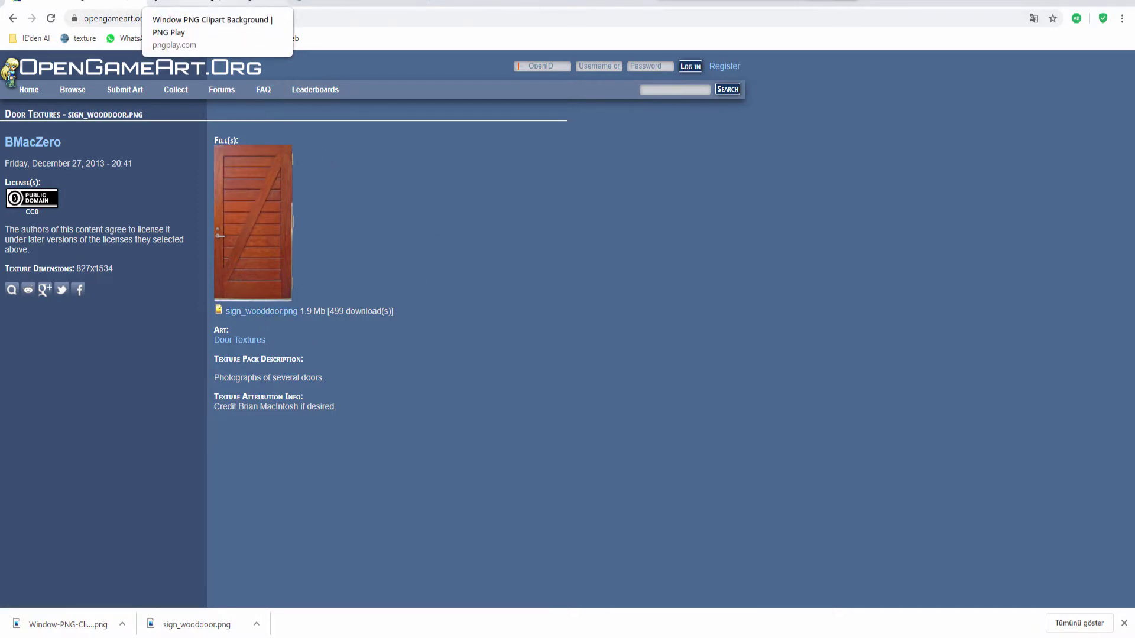
Step: Look through the pngplay window clipart image page
{"action": "left_click", "coordinate": [207, 3]}
{"action": "scroll", "coordinate": [367, 405], "scroll_direction": "down", "scroll_amount": 3}
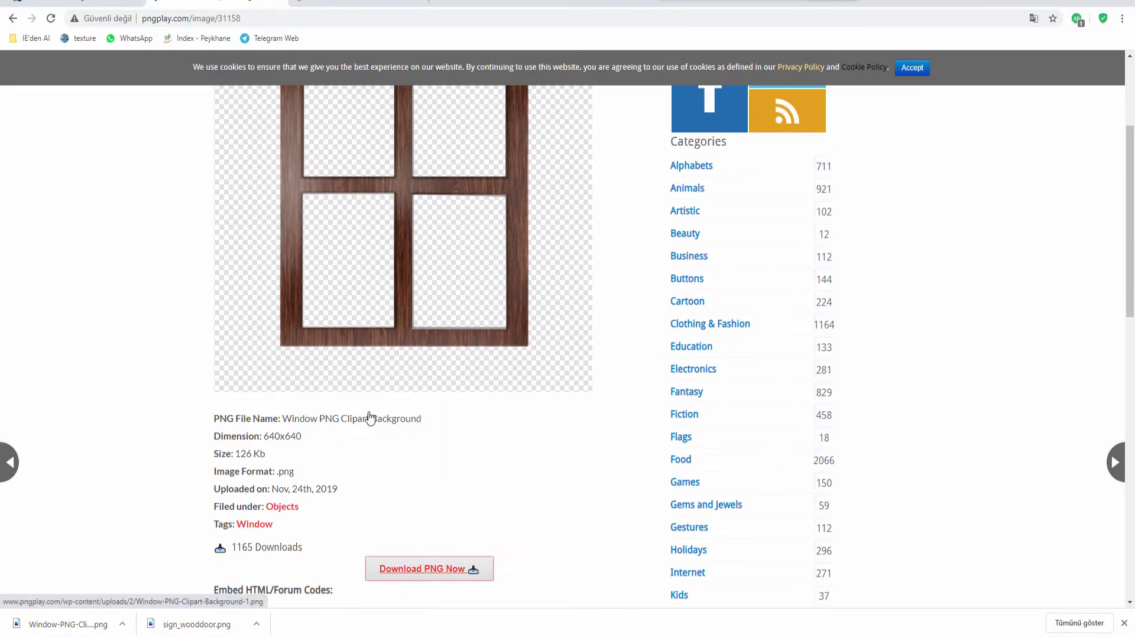
{"action": "scroll", "coordinate": [372, 405], "scroll_direction": "up", "scroll_amount": 2}
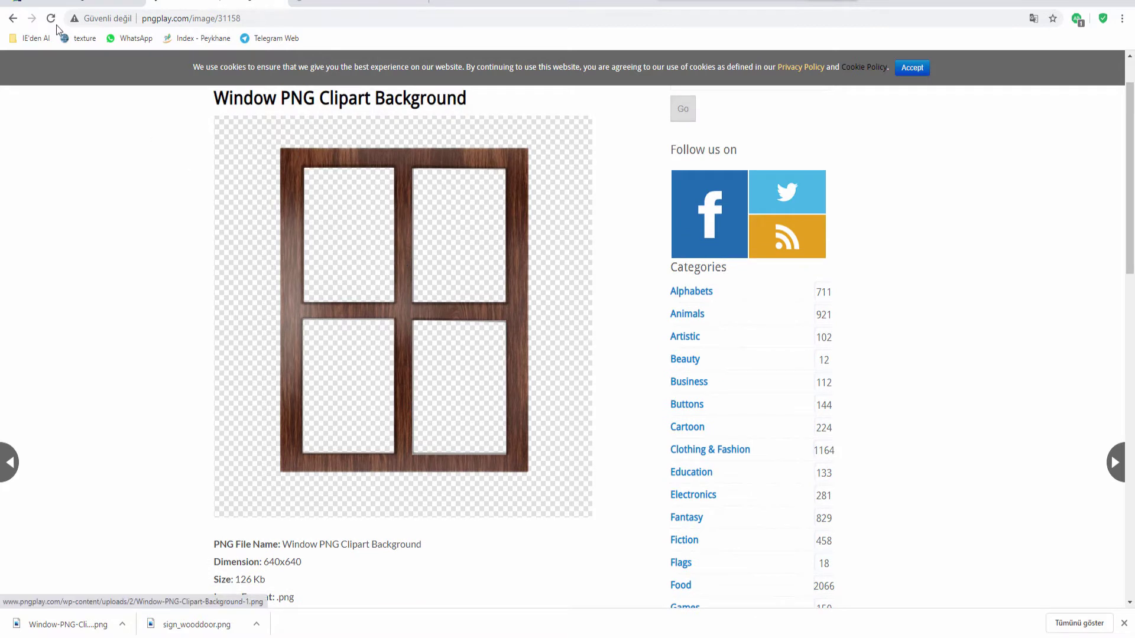
{"action": "scroll", "coordinate": [359, 332], "scroll_direction": "down", "scroll_amount": 6}
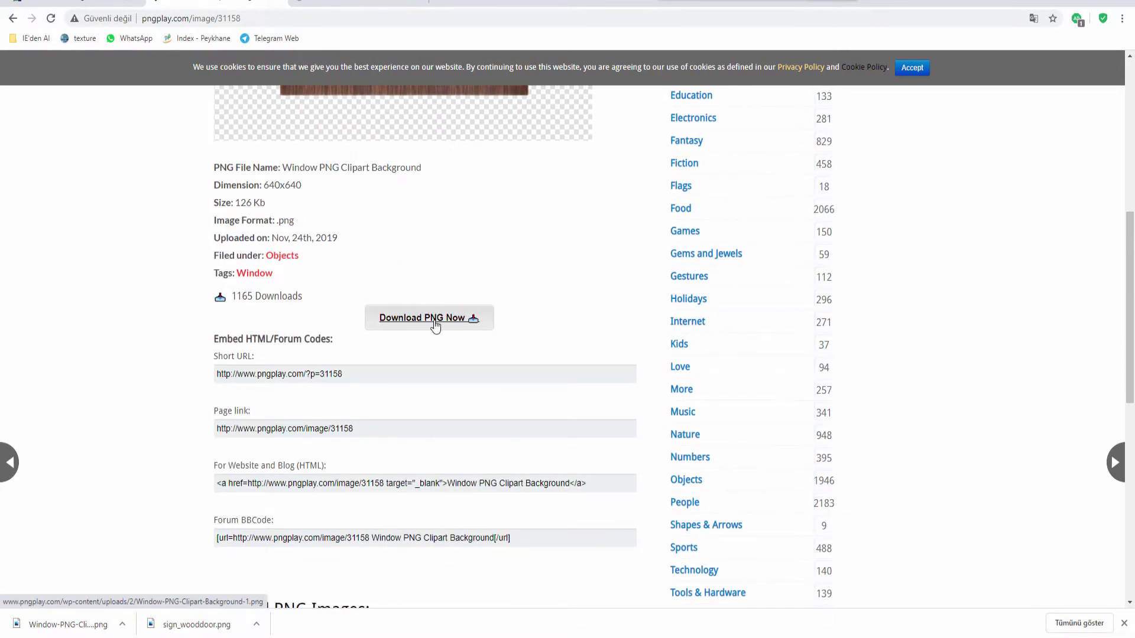
{"action": "scroll", "coordinate": [437, 329], "scroll_direction": "up", "scroll_amount": 2}
{"action": "scroll", "coordinate": [436, 329], "scroll_direction": "down", "scroll_amount": 2}
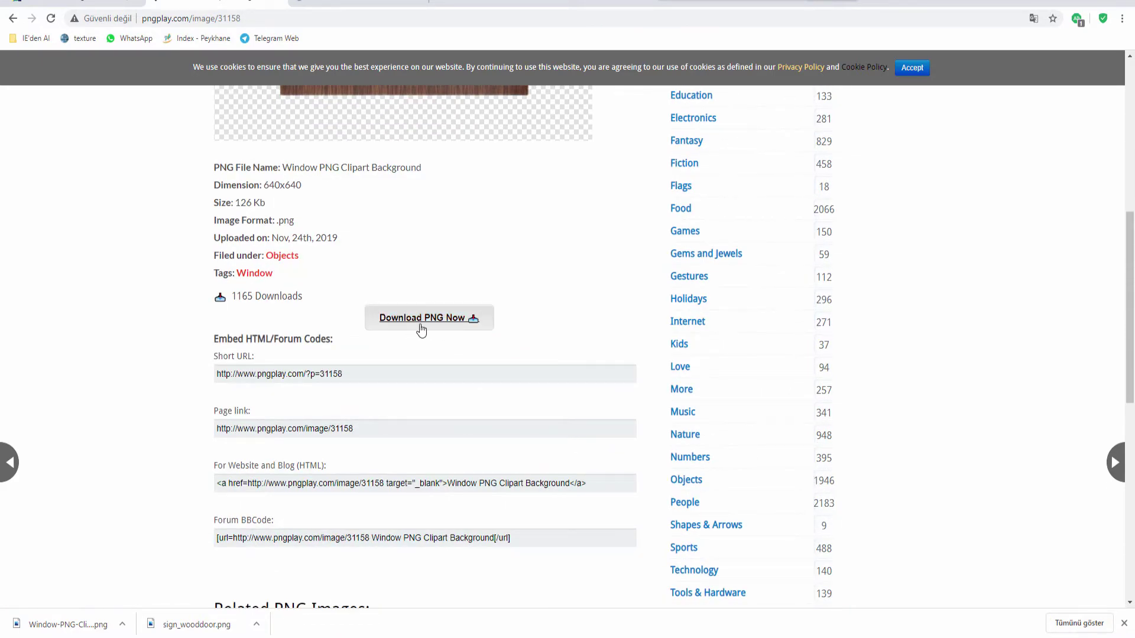
{"action": "scroll", "coordinate": [431, 314], "scroll_direction": "down", "scroll_amount": 2}
{"action": "scroll", "coordinate": [431, 314], "scroll_direction": "up", "scroll_amount": 8}
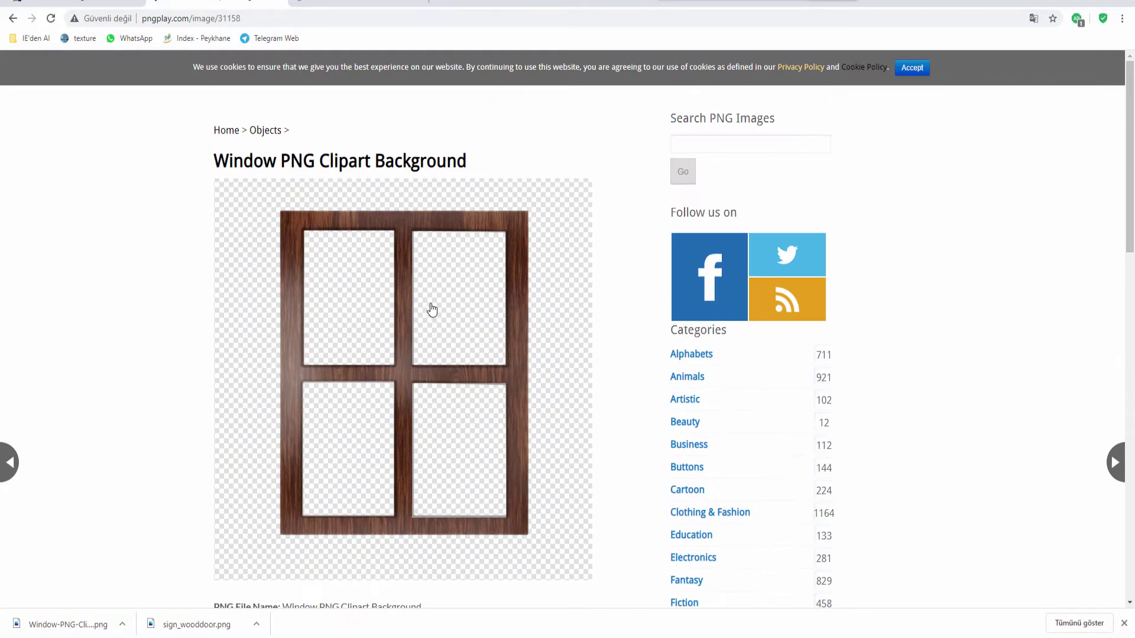
Step: Open the cc0textures Planks 011 texture page
{"action": "left_click", "coordinate": [331, 3]}
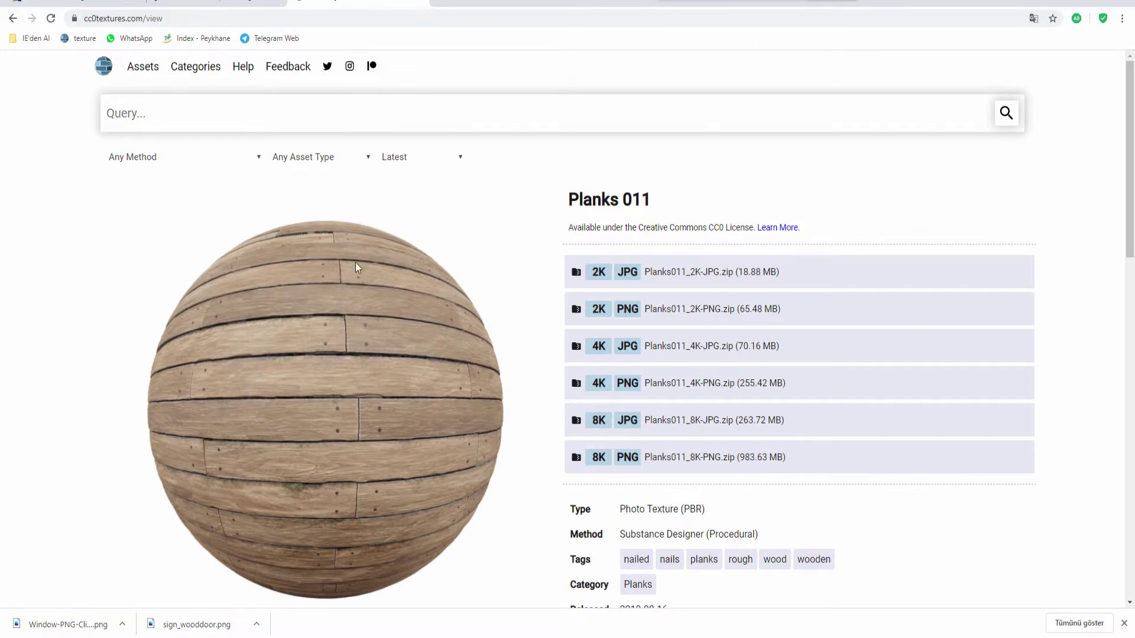
{"action": "scroll", "coordinate": [406, 322], "scroll_direction": "down", "scroll_amount": 3}
{"action": "scroll", "coordinate": [537, 261], "scroll_direction": "up", "scroll_amount": 3}
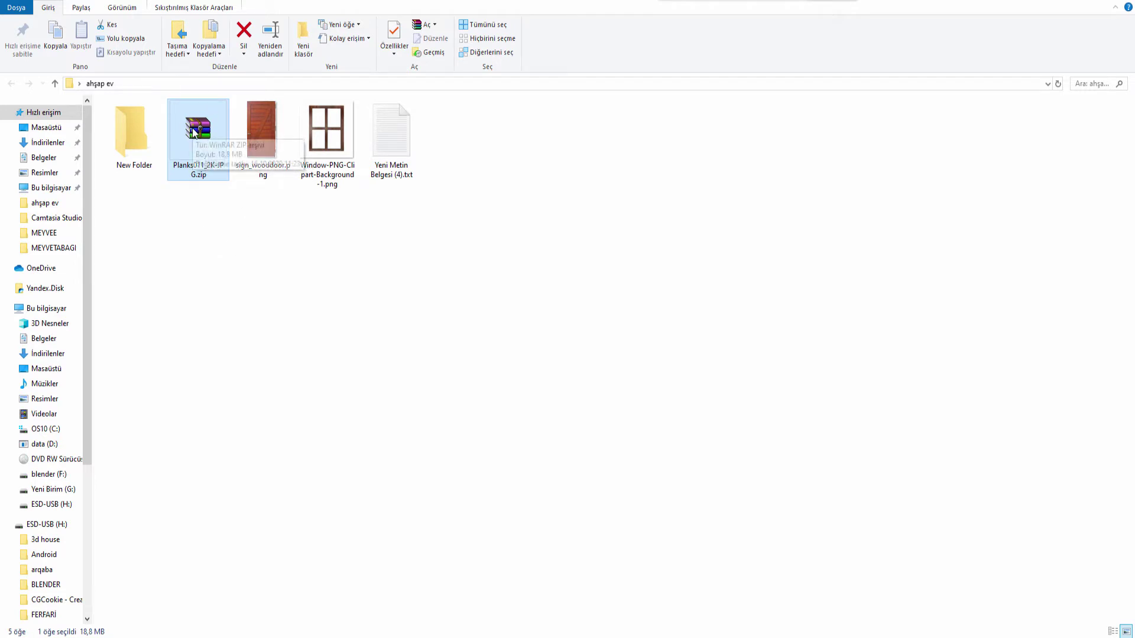
Step: Extract Planks011_2K-JPG.zip into the 'ahşap ev' folder, then return to Blender
{"action": "right_click", "coordinate": [192, 128]}
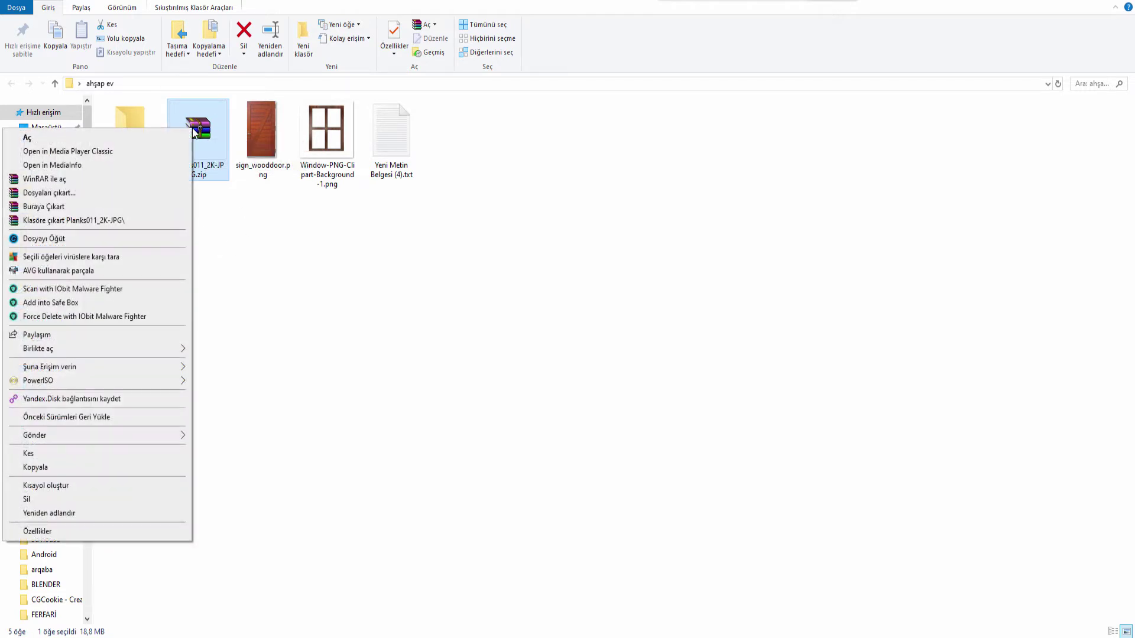
{"action": "left_click", "coordinate": [50, 200]}
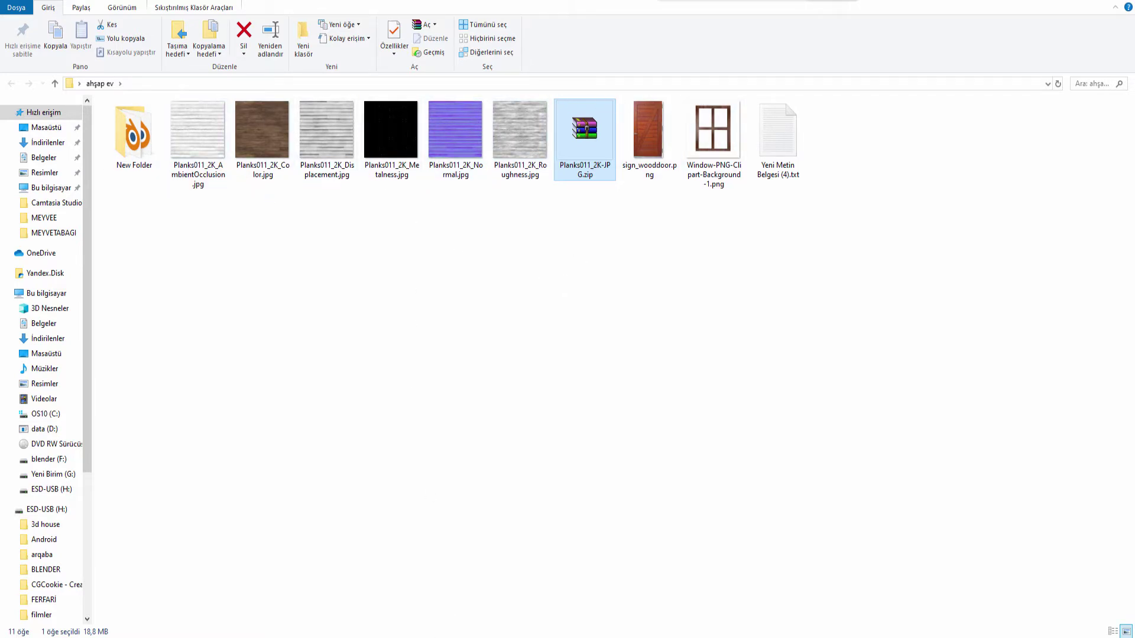
{"action": "left_click", "coordinate": [484, 595]}
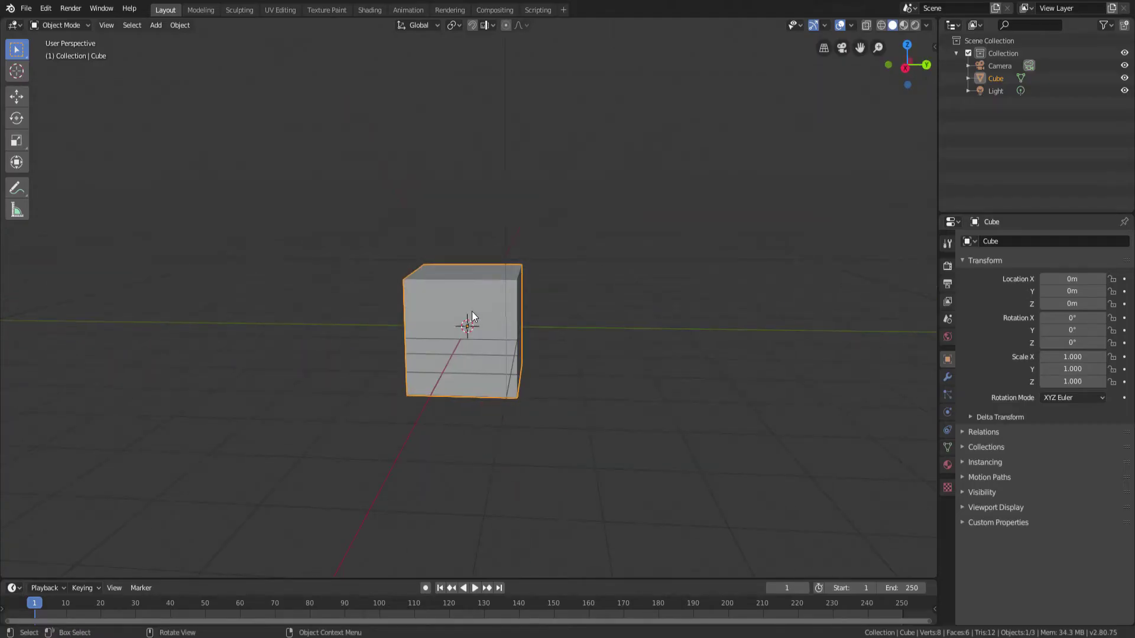
Step: Raise the cube 1 m along Z so it rests on the grid
{"action": "key", "text": "g"}
{"action": "key", "text": "z"}
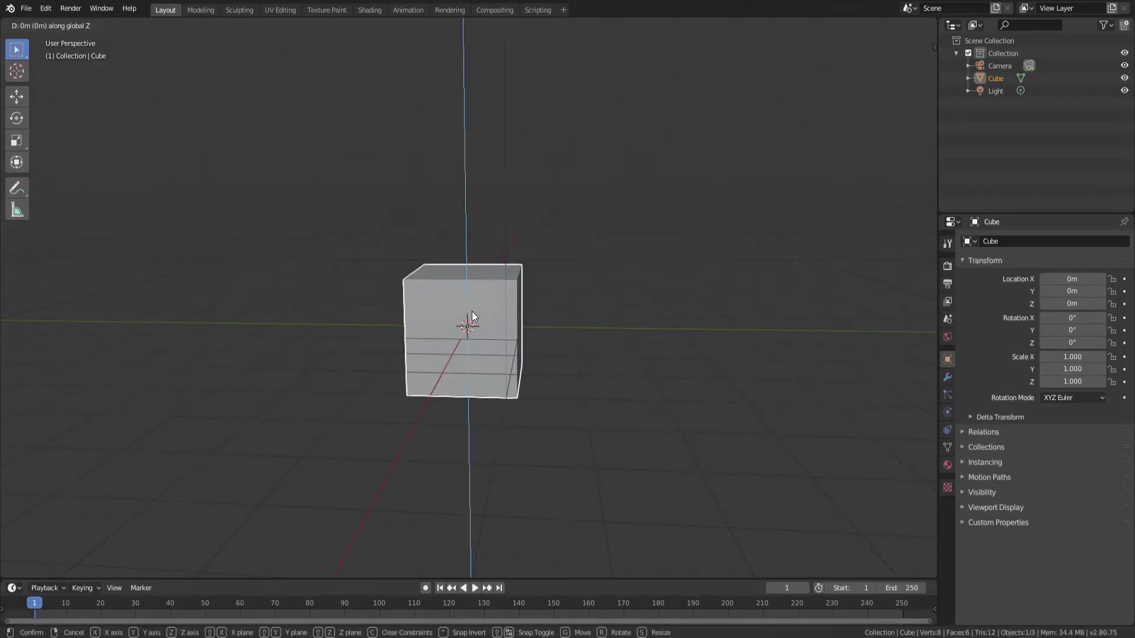
{"action": "type", "text": "1"}
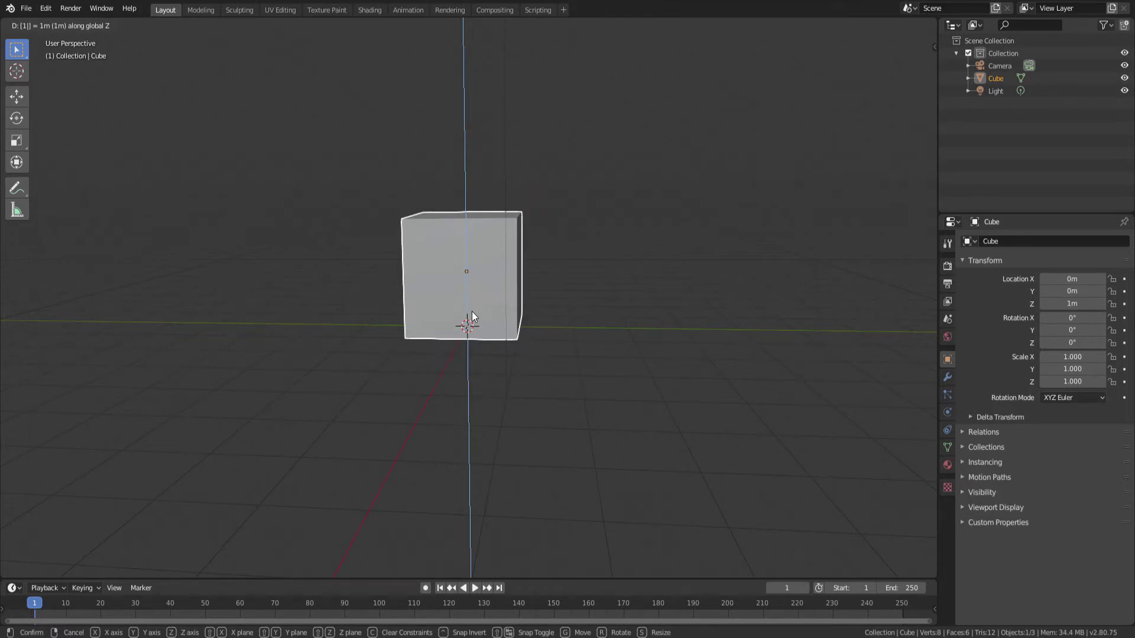
{"action": "key", "text": "Return"}
Step: Switch the cube into Edit Mode and view its top face
{"action": "middle_click_drag", "start_coordinate": [469, 321], "coordinate": [460, 264]}
{"action": "left_click", "coordinate": [64, 25]}
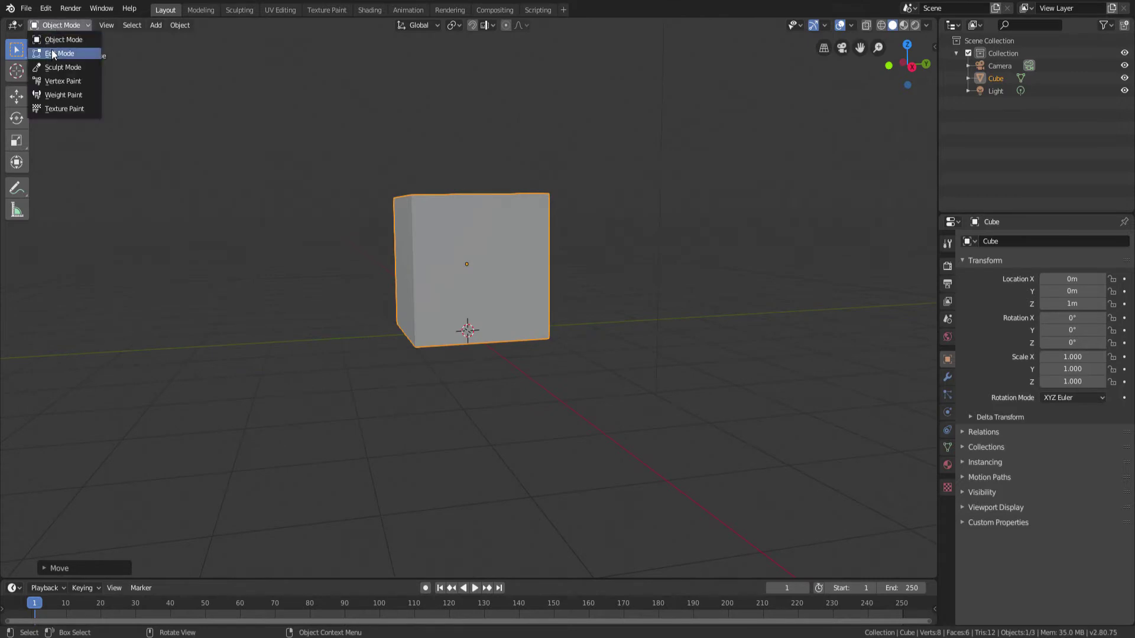
{"action": "left_click", "coordinate": [53, 49]}
{"action": "middle_click_drag", "start_coordinate": [462, 204], "coordinate": [454, 277]}
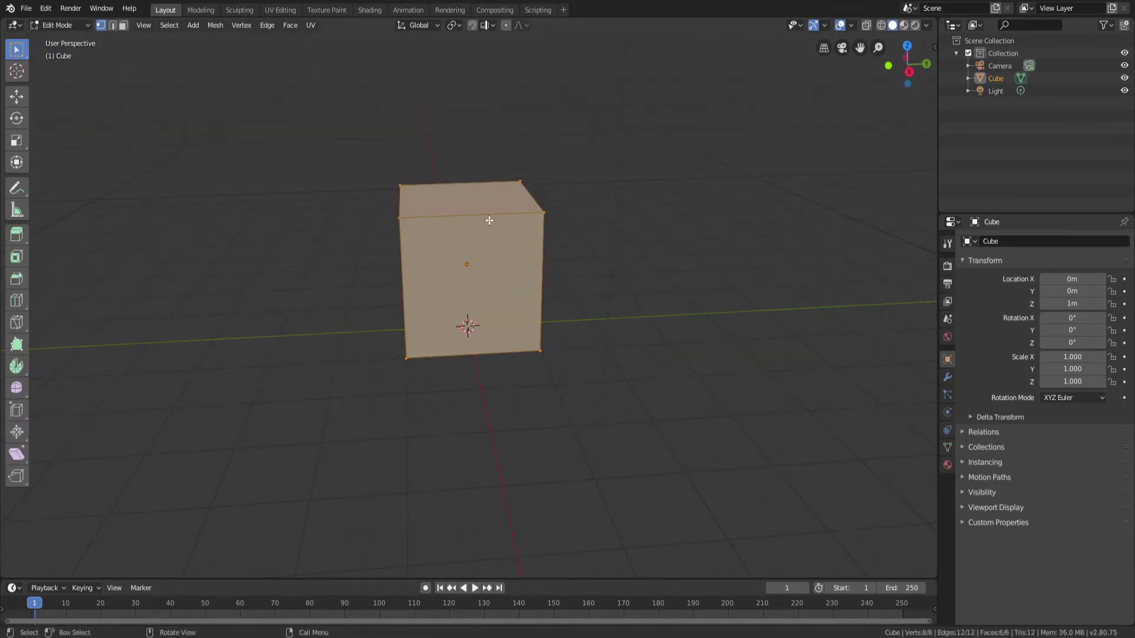
Step: Add two evenly spaced vertical loop cuts around the cube
{"action": "key", "text": "KP_1"}
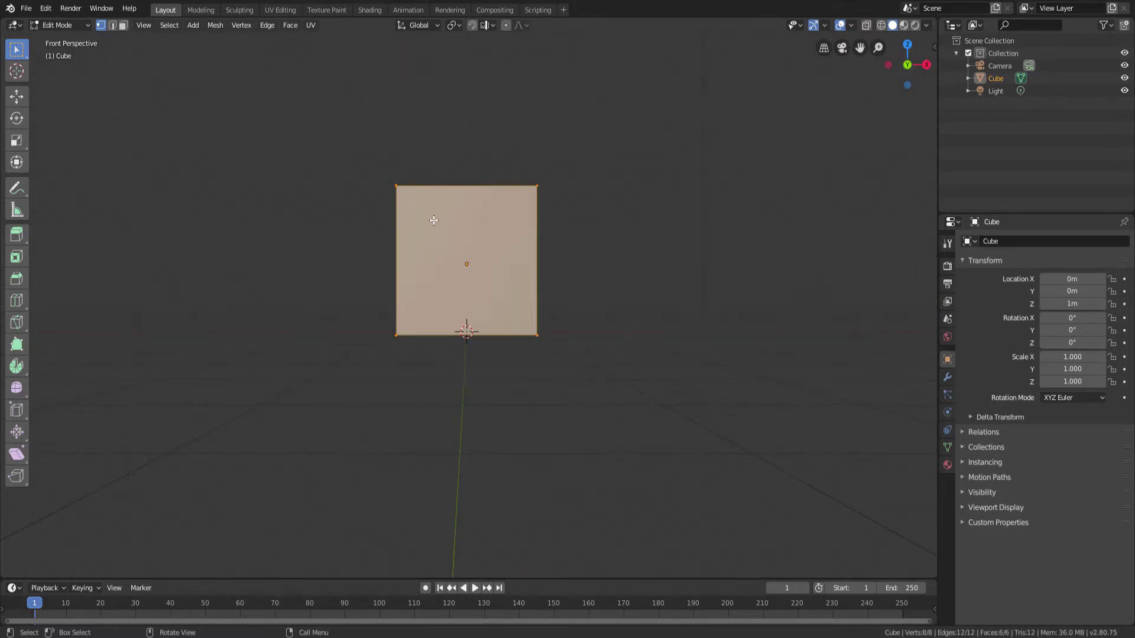
{"action": "middle_click_drag", "start_coordinate": [477, 250], "coordinate": [444, 257]}
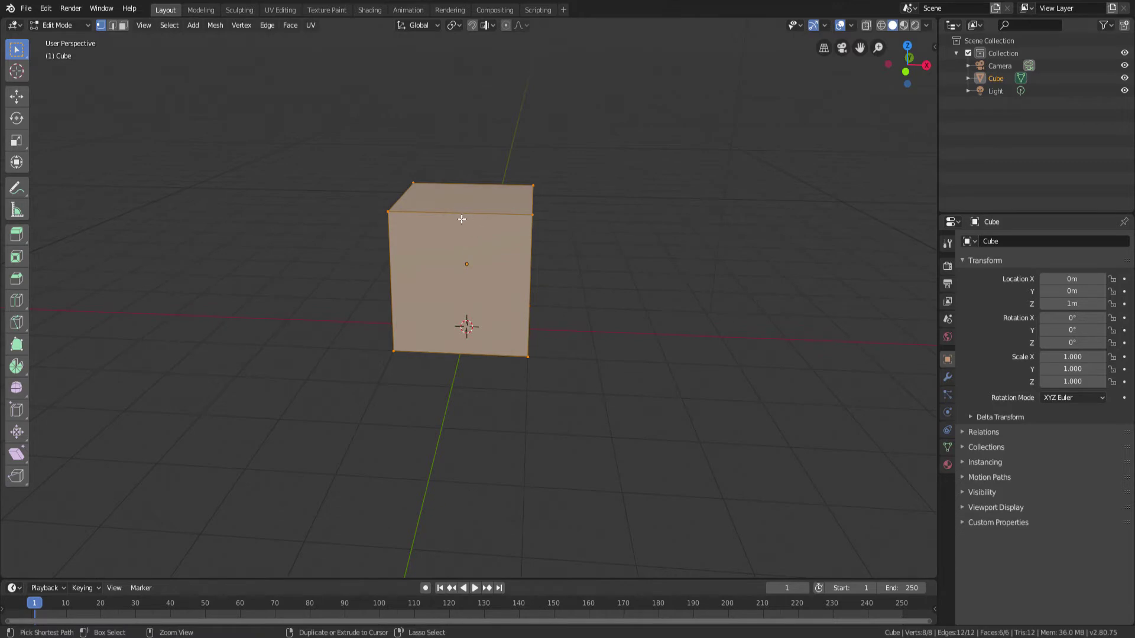
{"action": "key", "text": "ctrl+r"}
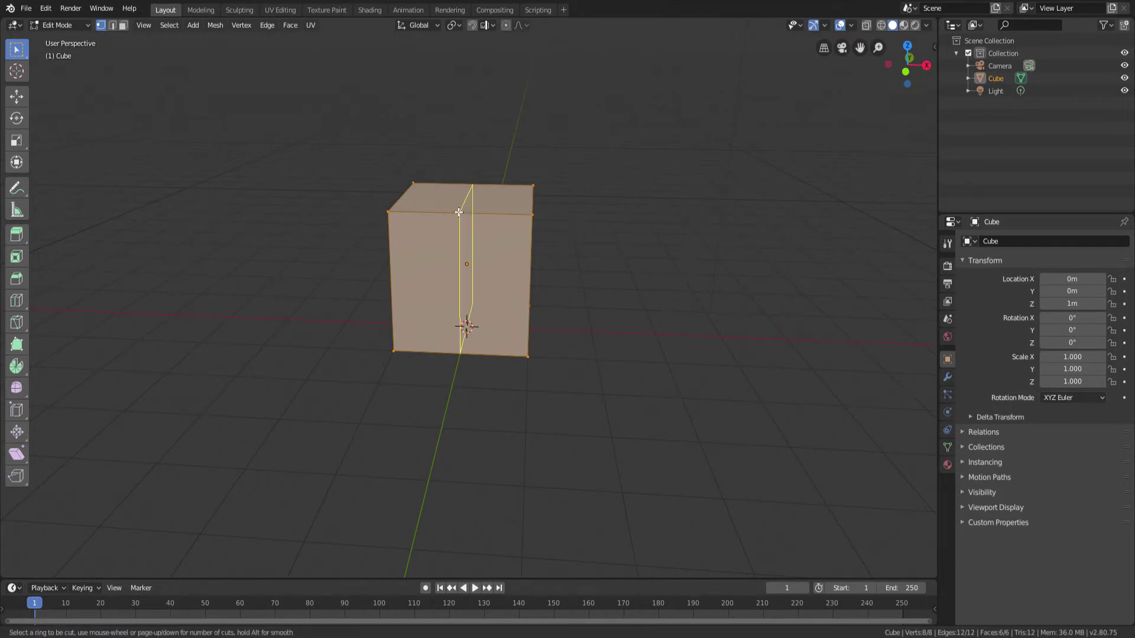
{"action": "scroll", "coordinate": [458, 212], "scroll_direction": "up", "scroll_amount": 1}
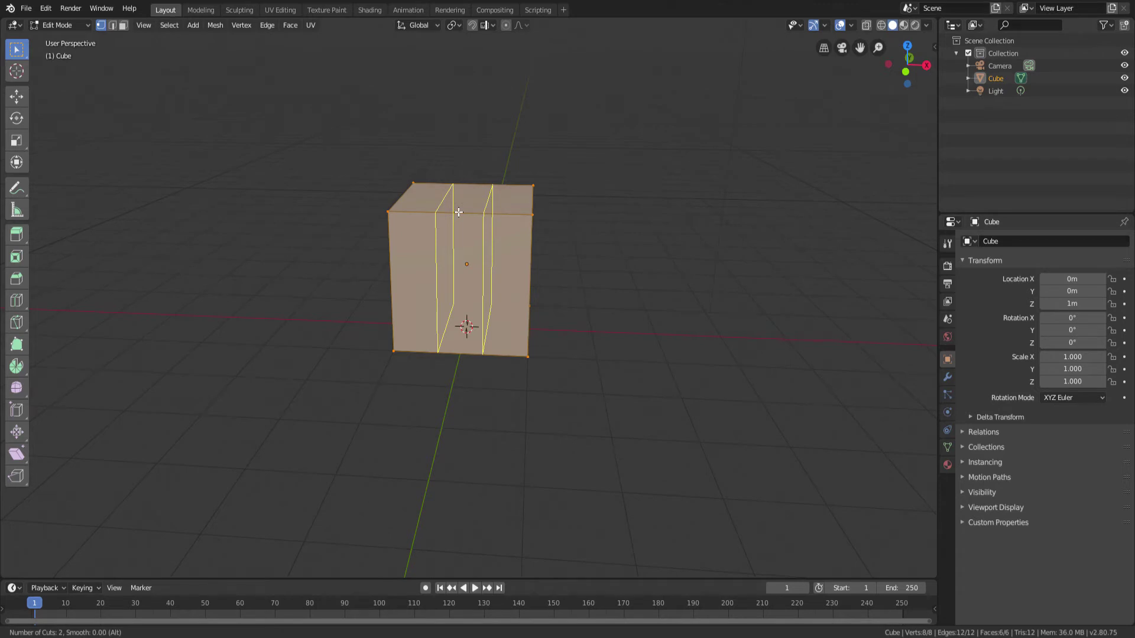
{"action": "left_click", "coordinate": [458, 212]}
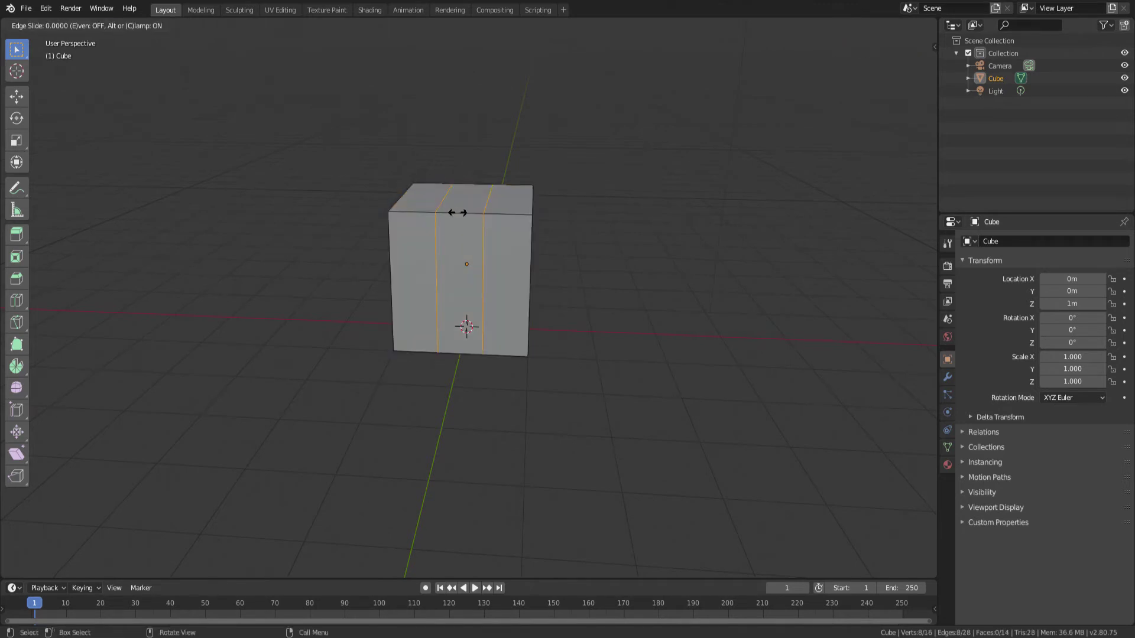
{"action": "right_click", "coordinate": [458, 213]}
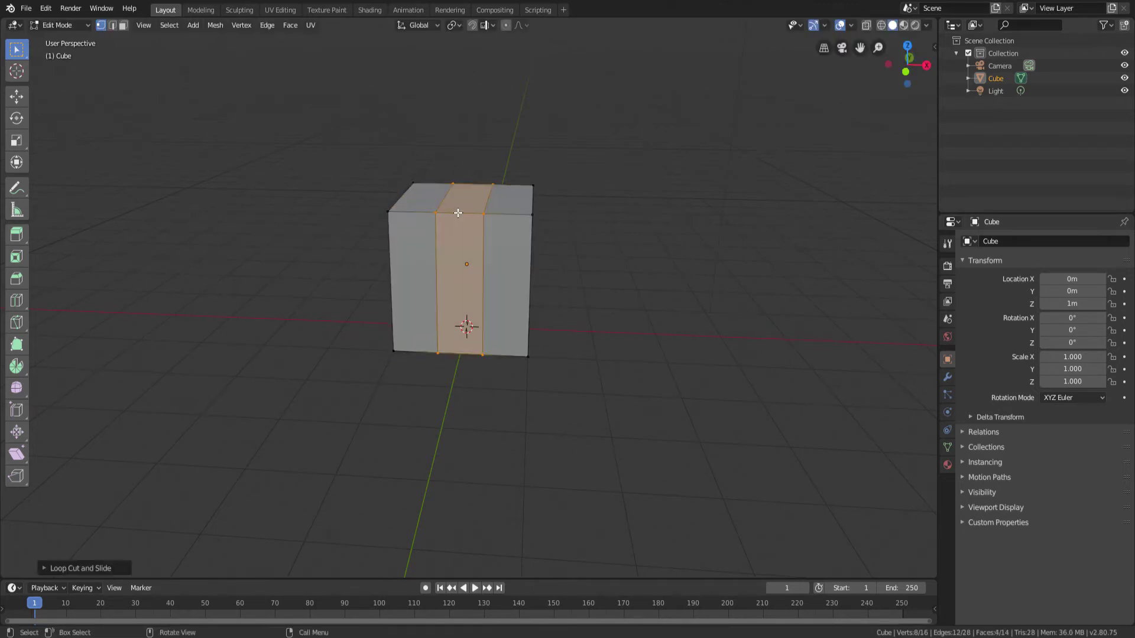
{"action": "middle_click_drag", "start_coordinate": [459, 235], "coordinate": [530, 271]}
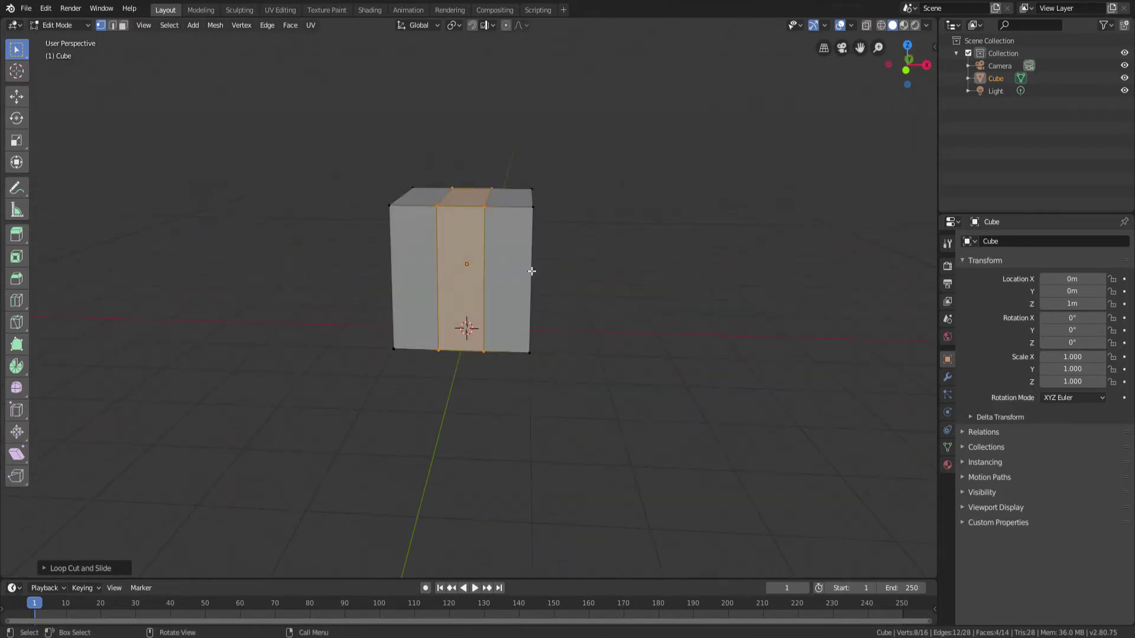
{"action": "middle_click_drag", "start_coordinate": [419, 277], "coordinate": [480, 217]}
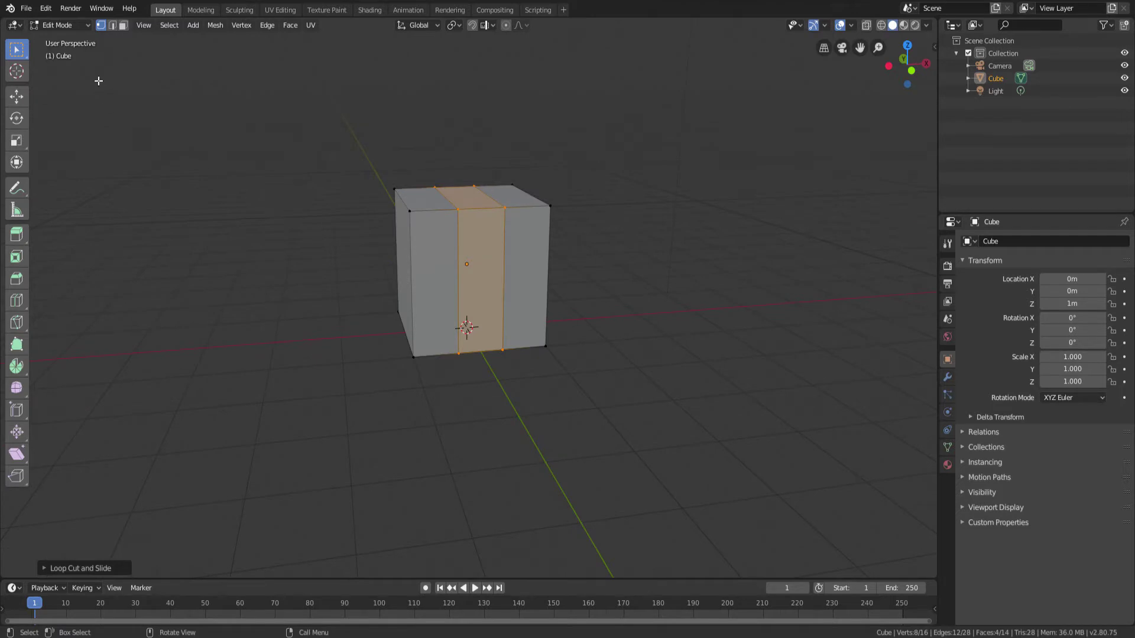
Step: Add one horizontal loop cut, placed slightly above the middle
{"action": "key", "text": "ctrl"}
{"action": "key", "text": "ctrl+r"}
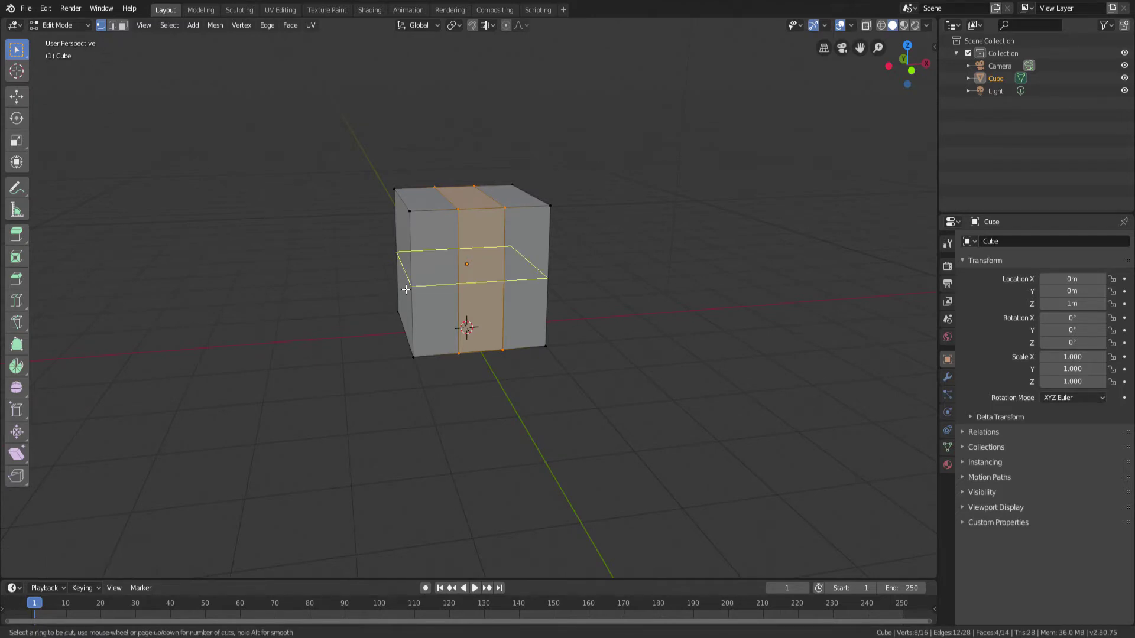
{"action": "left_click", "coordinate": [411, 288]}
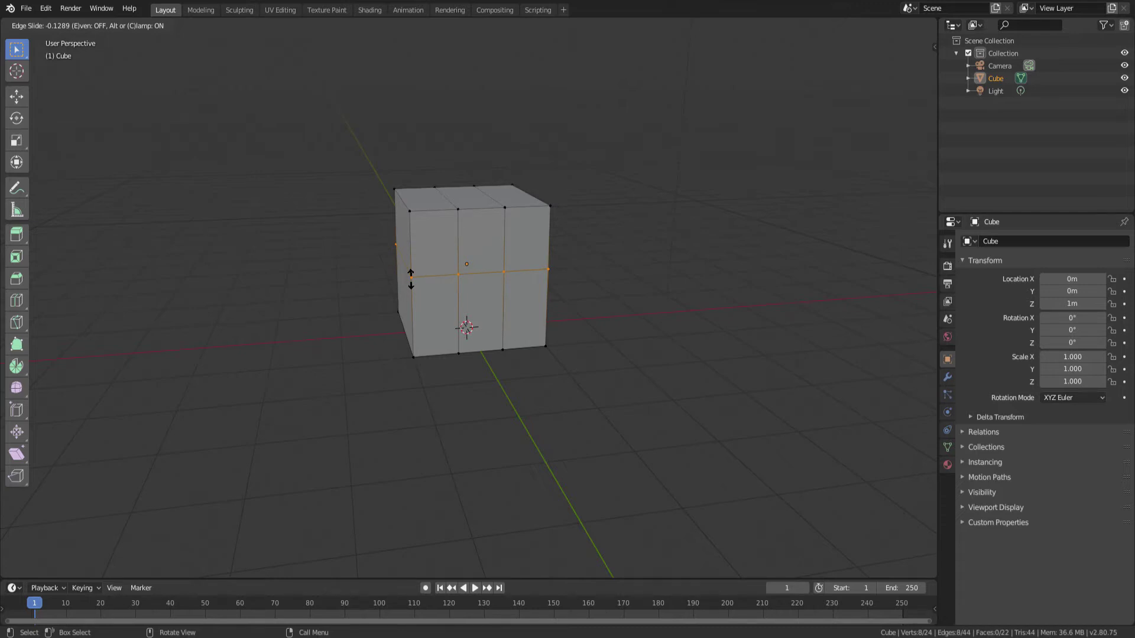
{"action": "left_click", "coordinate": [410, 279]}
{"action": "middle_click_drag", "start_coordinate": [411, 279], "coordinate": [204, 61]}
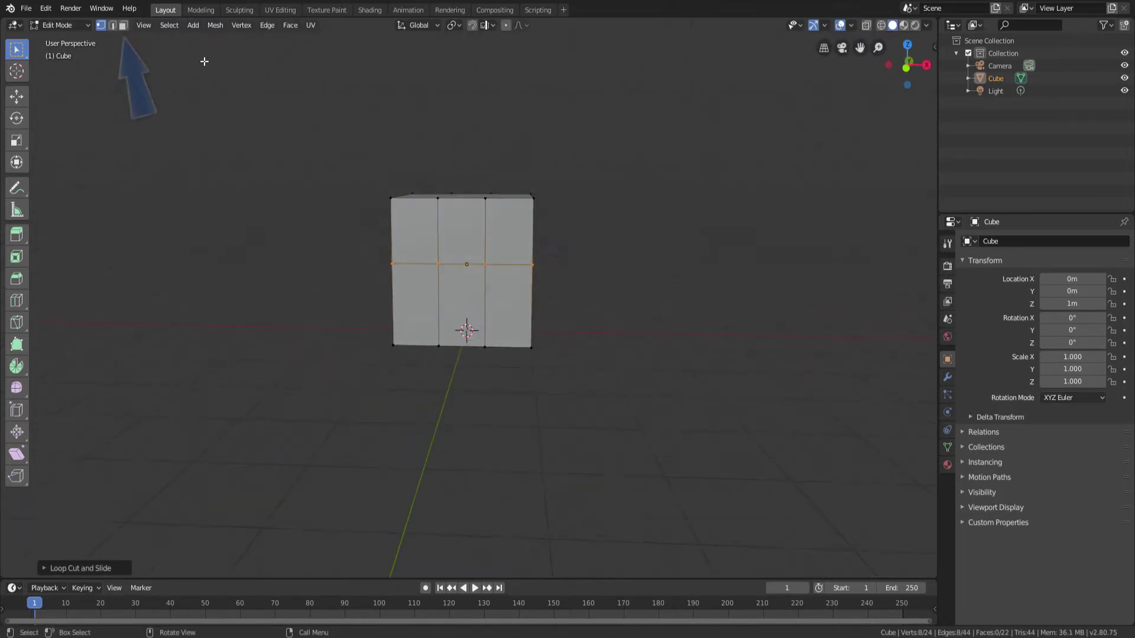
Step: Inset the two upper window faces and the door face in face select mode
{"action": "left_click", "coordinate": [123, 25]}
{"action": "left_click", "coordinate": [427, 246]}
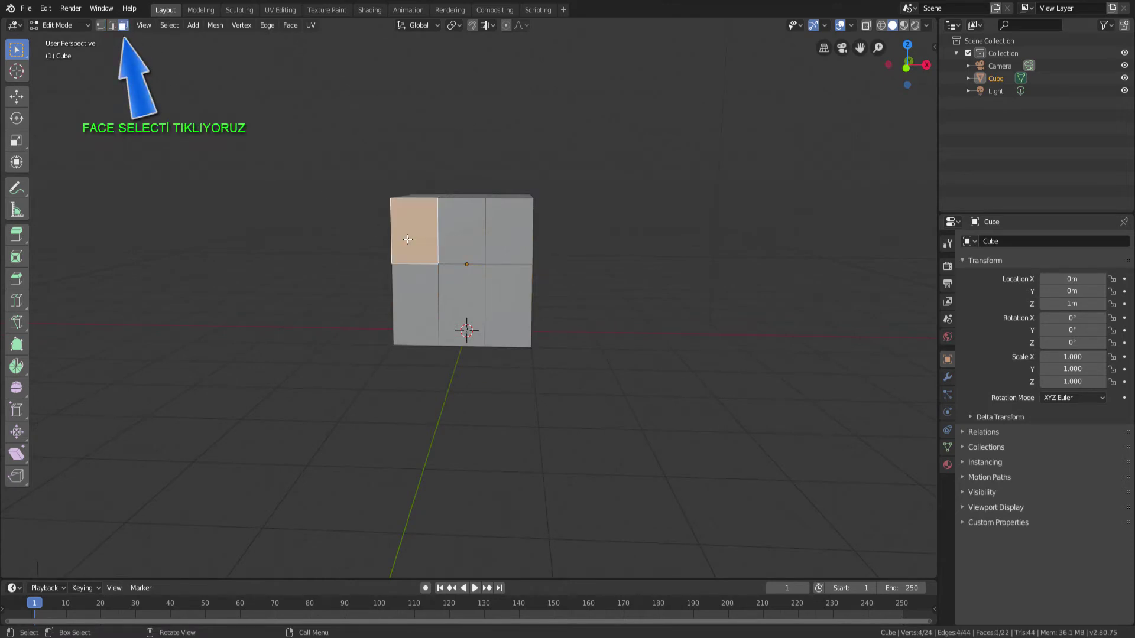
{"action": "left_click", "coordinate": [500, 239], "text": "shift"}
{"action": "left_click", "coordinate": [462, 305], "text": "shift"}
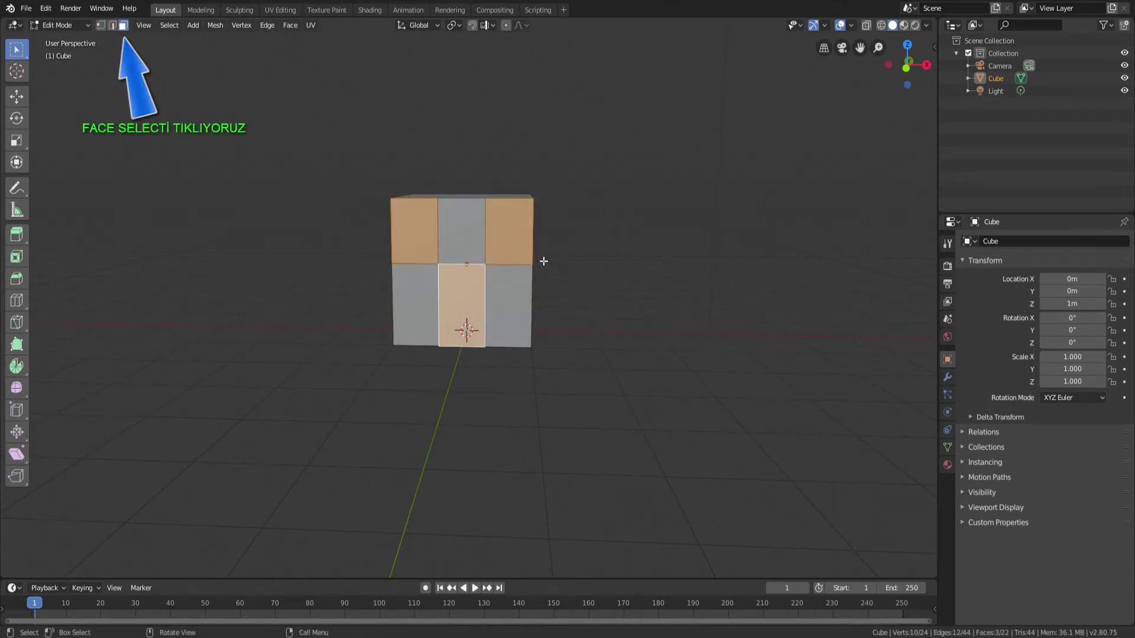
{"action": "middle_click_drag", "start_coordinate": [714, 188], "coordinate": [722, 193]}
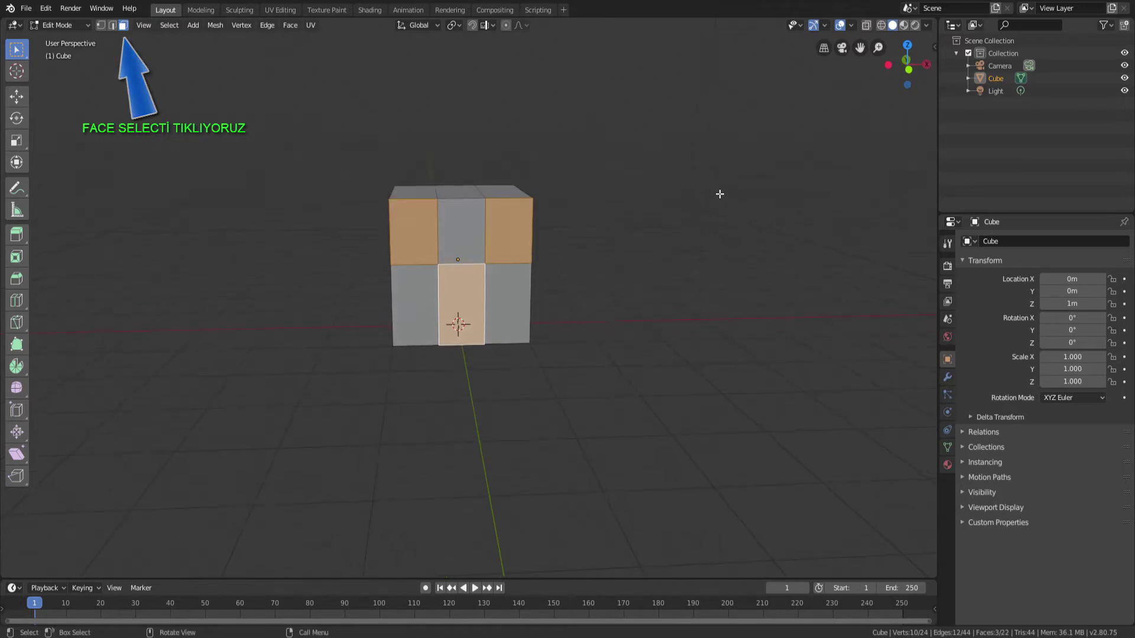
{"action": "key", "text": "i"}
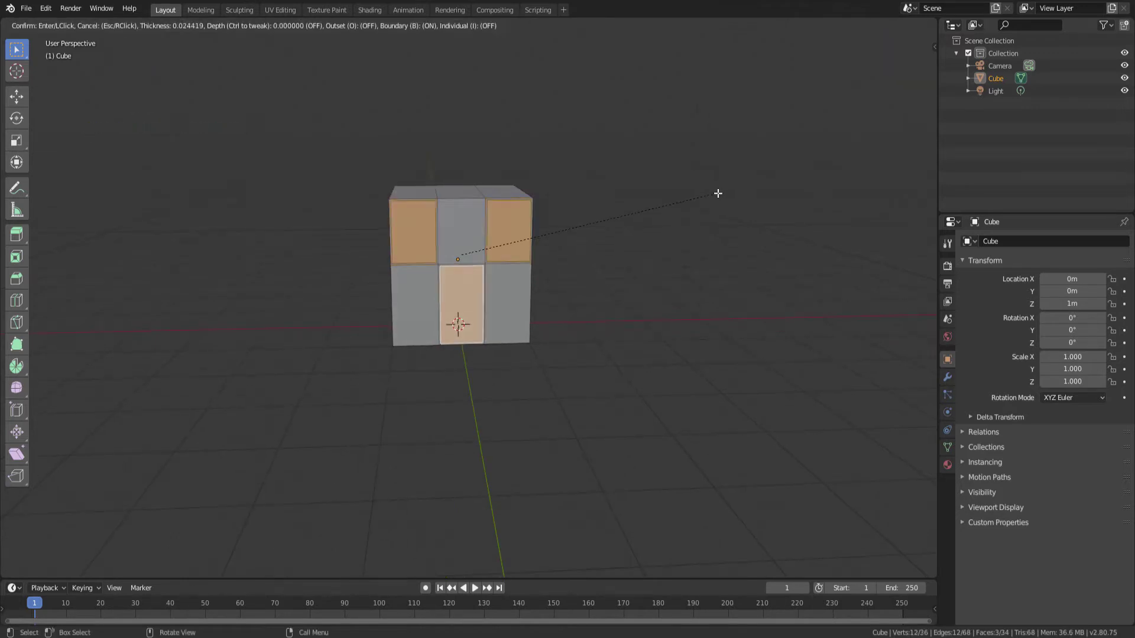
{"action": "left_click", "coordinate": [708, 198]}
Step: Reselect the inset window and door panels, ending on the upper-left window panel
{"action": "left_click", "coordinate": [436, 233]}
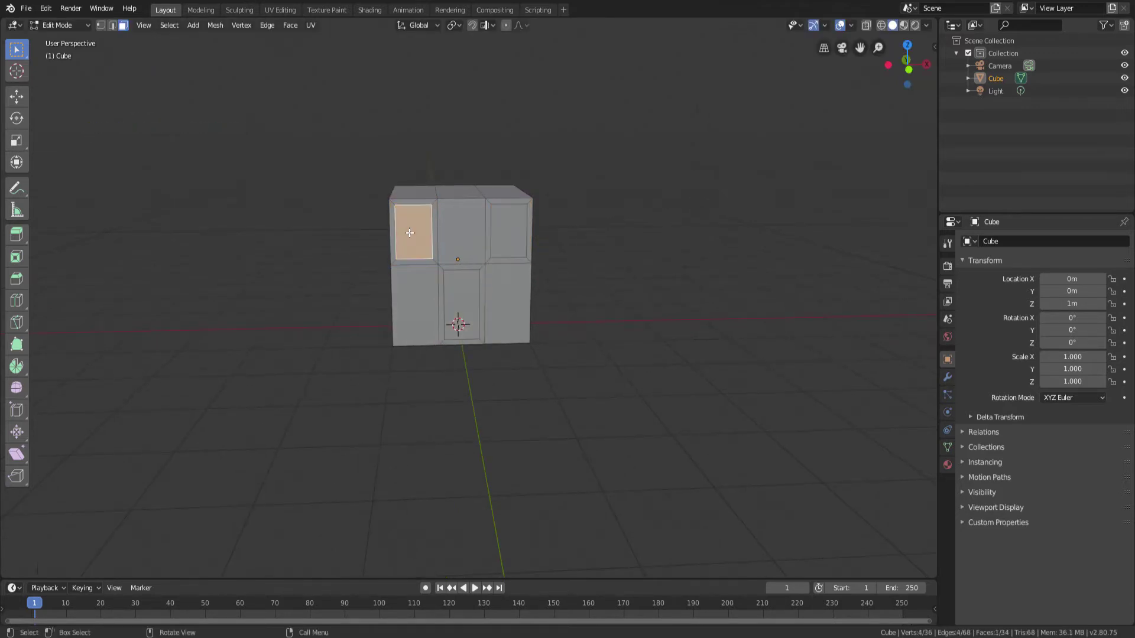
{"action": "left_click", "coordinate": [512, 228], "text": "shift"}
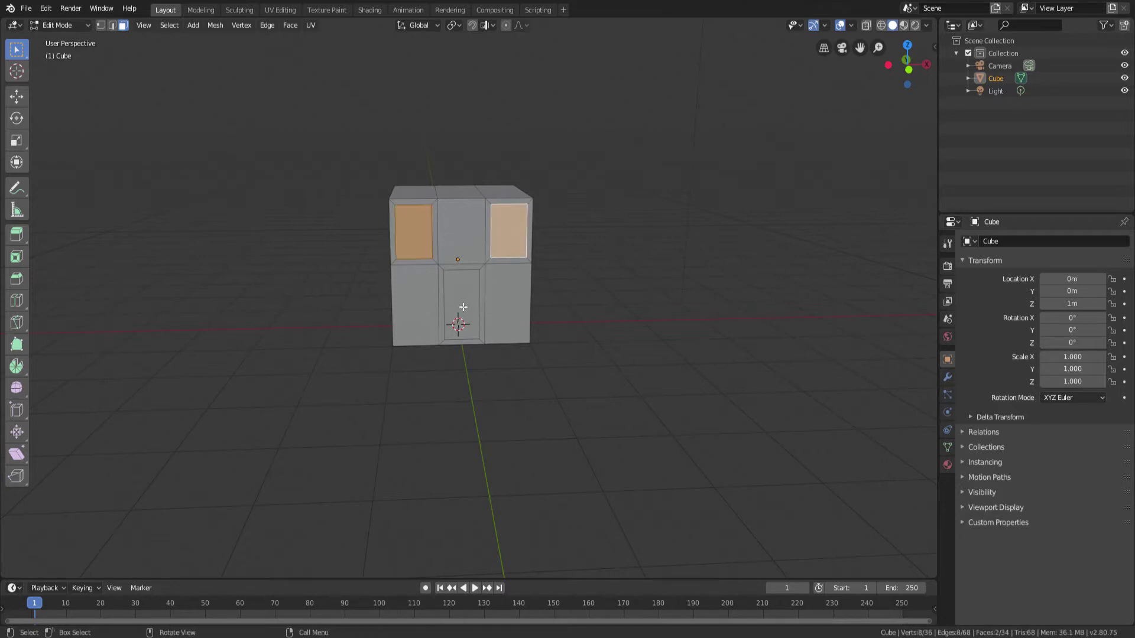
{"action": "left_click", "coordinate": [463, 308]}
{"action": "left_click", "coordinate": [427, 245]}
{"action": "left_click", "coordinate": [500, 239]}
{"action": "left_click", "coordinate": [460, 314]}
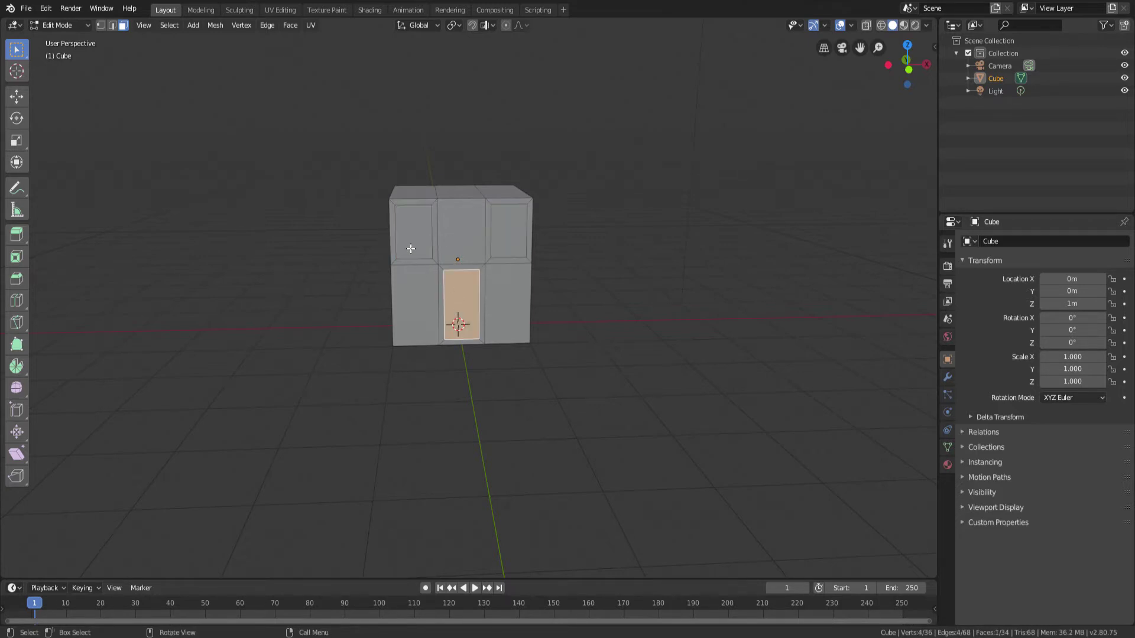
{"action": "left_click", "coordinate": [411, 249]}
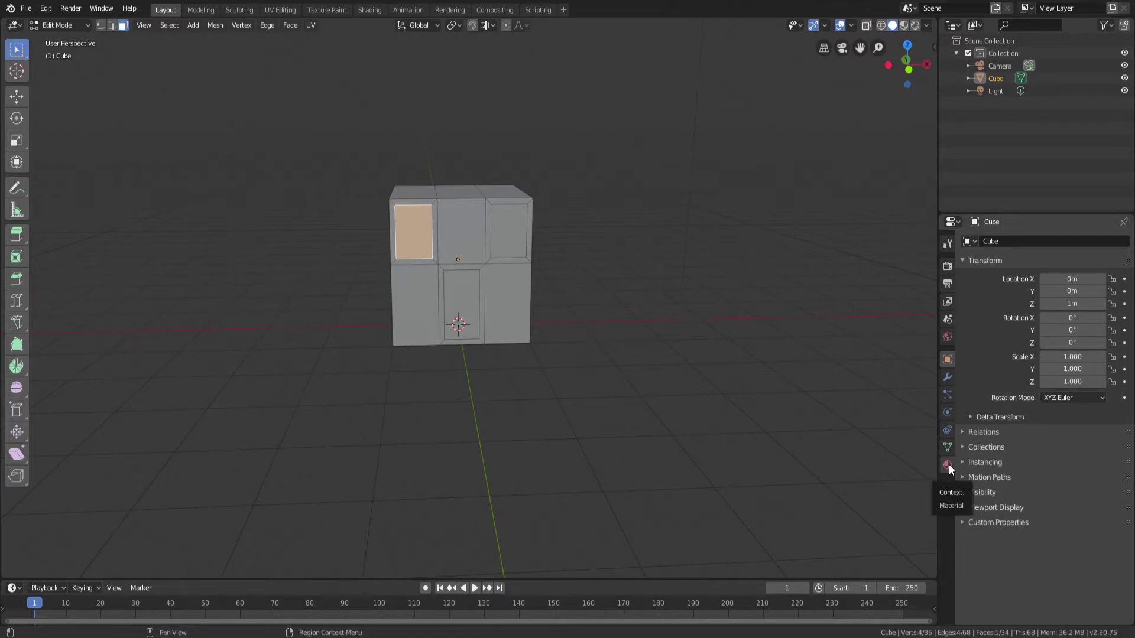
Step: Rename the cube's material to EV, select the upper-right window panel too, and add a second slot
{"action": "left_click", "coordinate": [947, 465]}
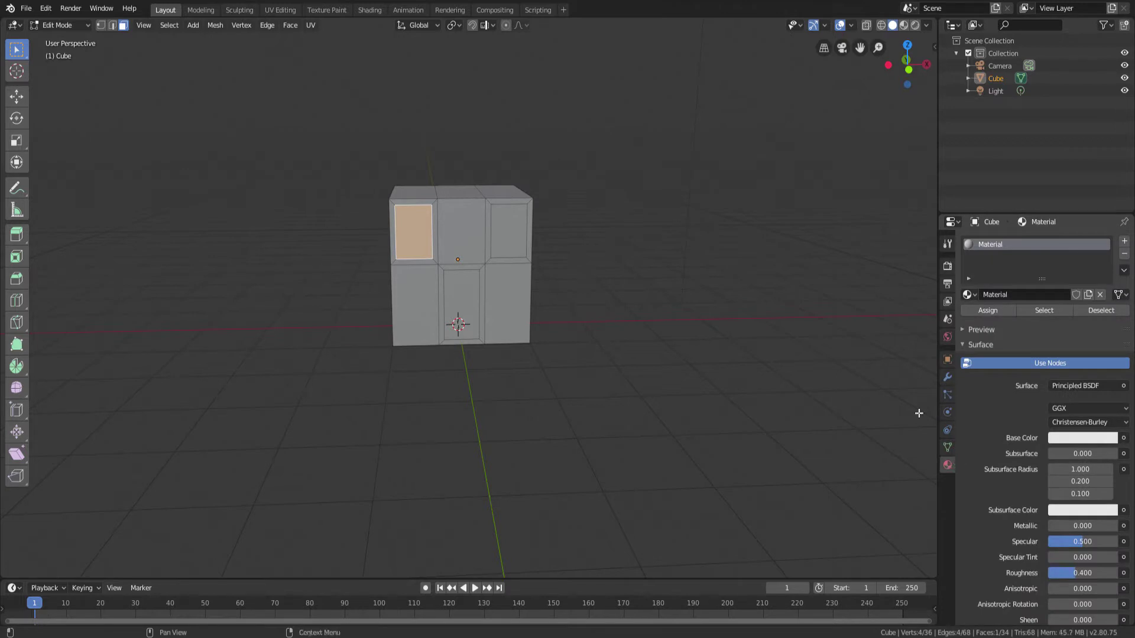
{"action": "double_click", "coordinate": [1004, 244]}
{"action": "type", "text": "EV"}
{"action": "key", "text": "Return"}
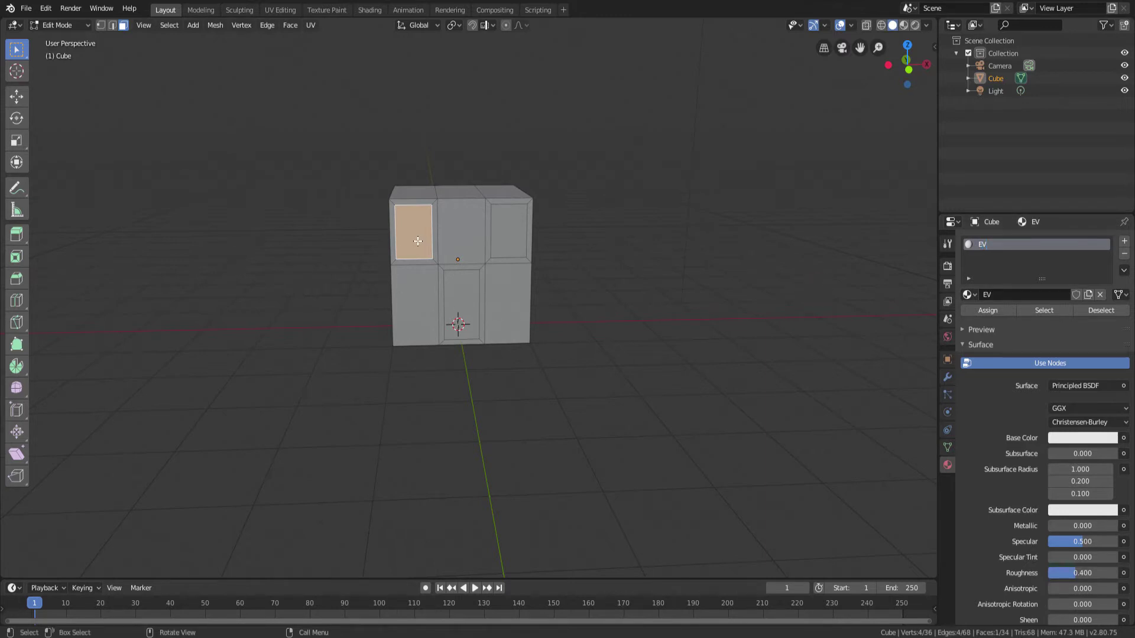
{"action": "left_click", "coordinate": [499, 236], "text": "shift"}
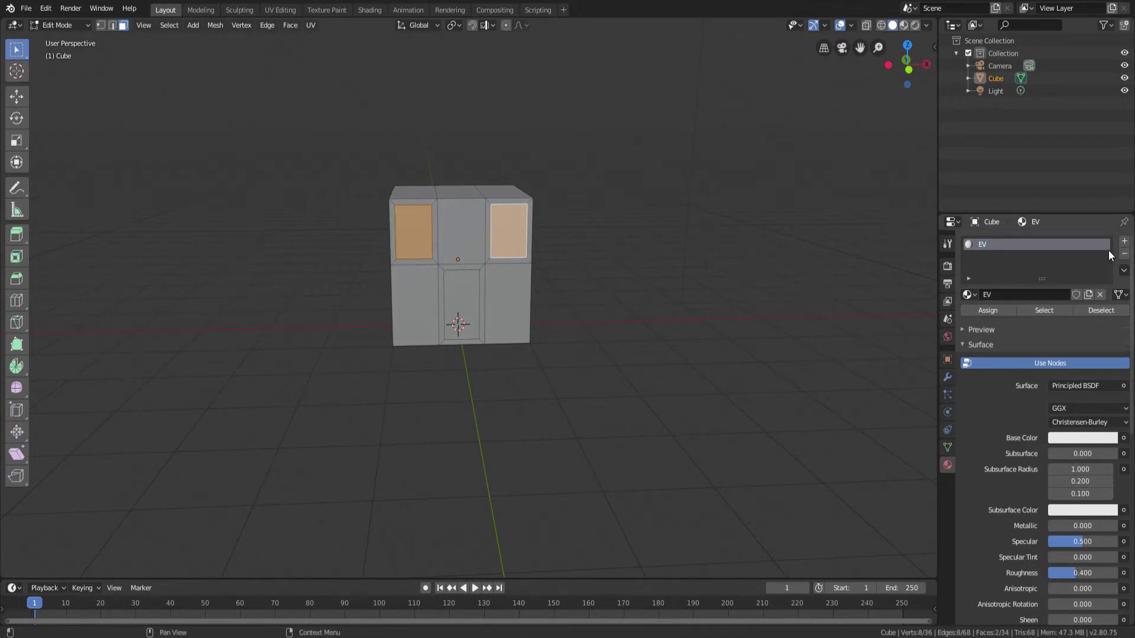
{"action": "left_click", "coordinate": [1124, 241]}
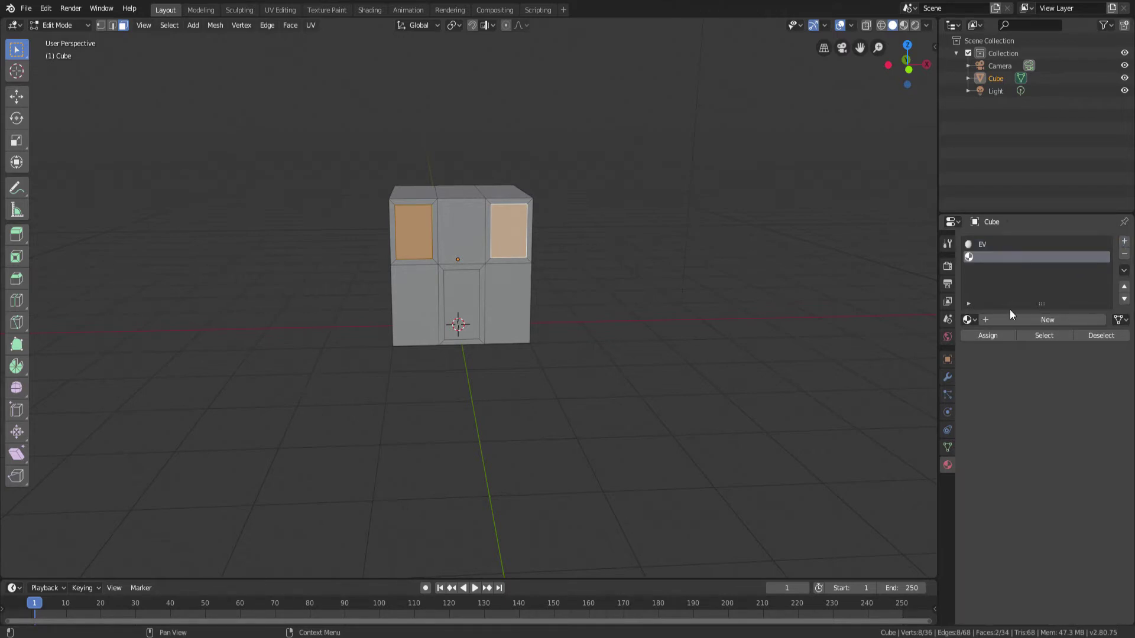
Step: Create a new material named PRNCRE and assign it to the window panels
{"action": "left_click", "coordinate": [1023, 319]}
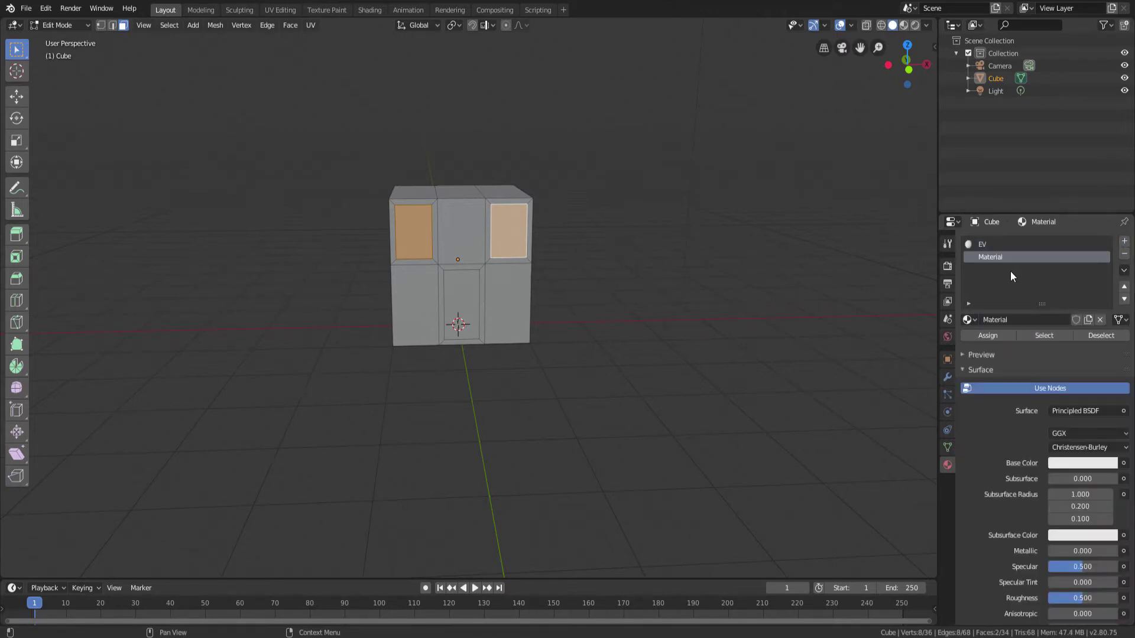
{"action": "double_click", "coordinate": [1001, 255]}
{"action": "type", "text": "PRNC"}
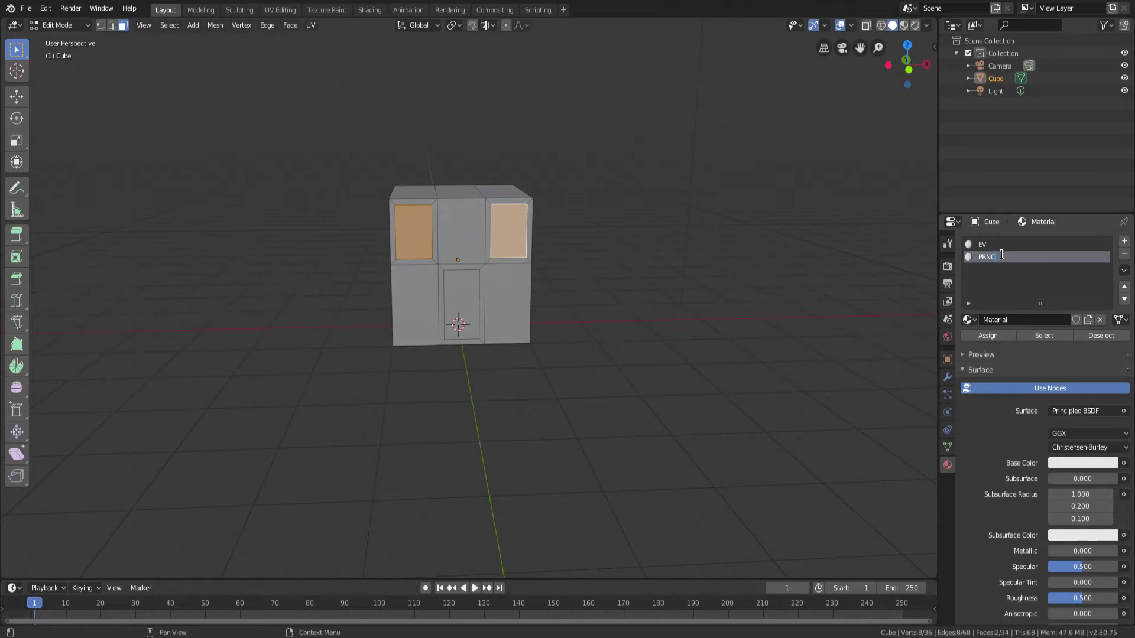
{"action": "type", "text": "RE"}
{"action": "left_click", "coordinate": [986, 336]}
Step: Add a third material named KAPI, assign it to the door panel, then check the window's material
{"action": "left_click", "coordinate": [468, 303]}
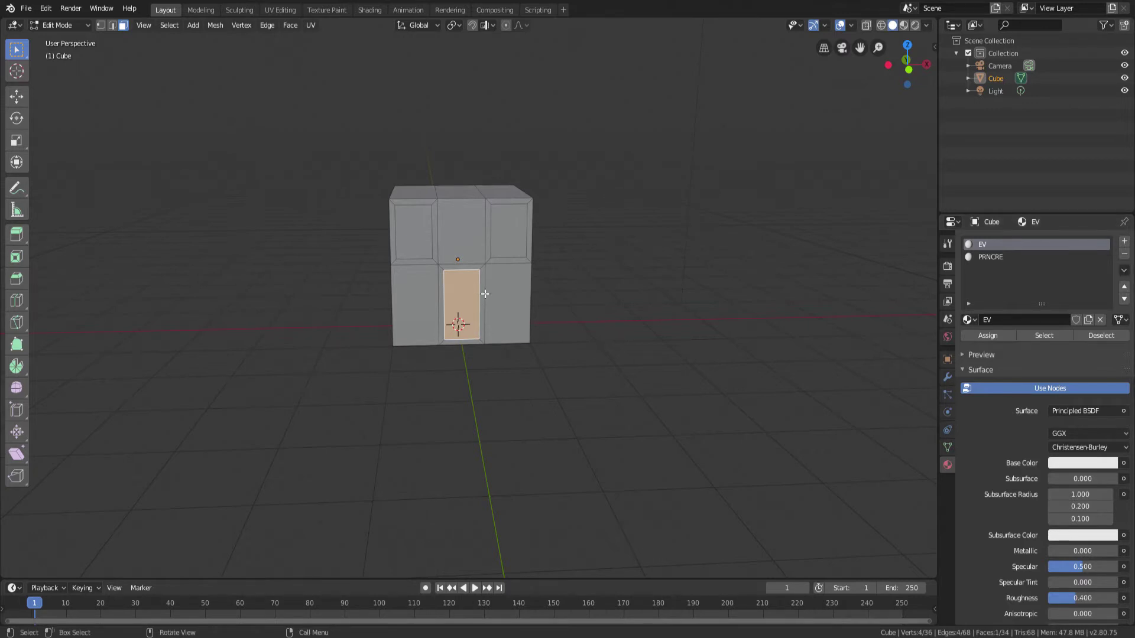
{"action": "left_click", "coordinate": [1124, 242]}
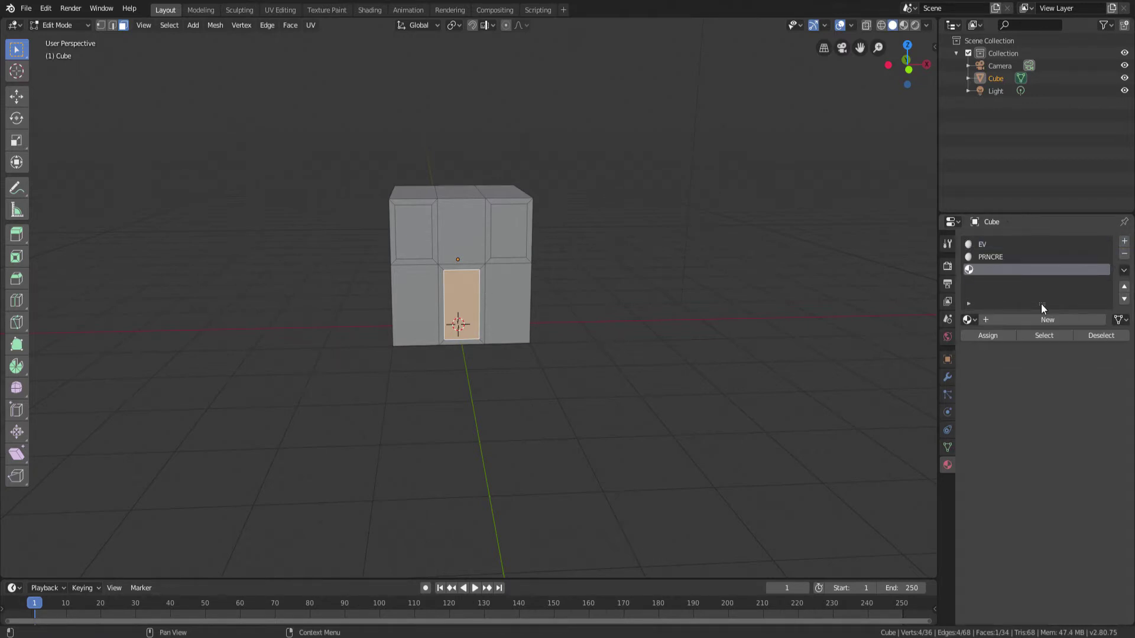
{"action": "left_click", "coordinate": [1010, 318]}
{"action": "double_click", "coordinate": [1006, 319]}
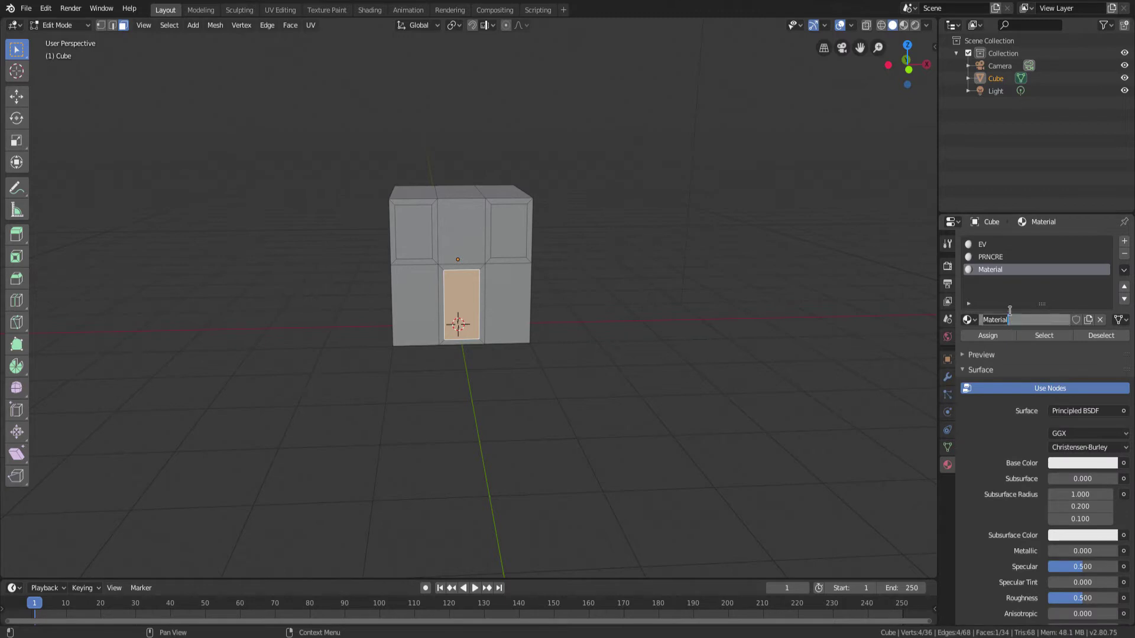
{"action": "type", "text": "KAPI"}
{"action": "left_click", "coordinate": [981, 335]}
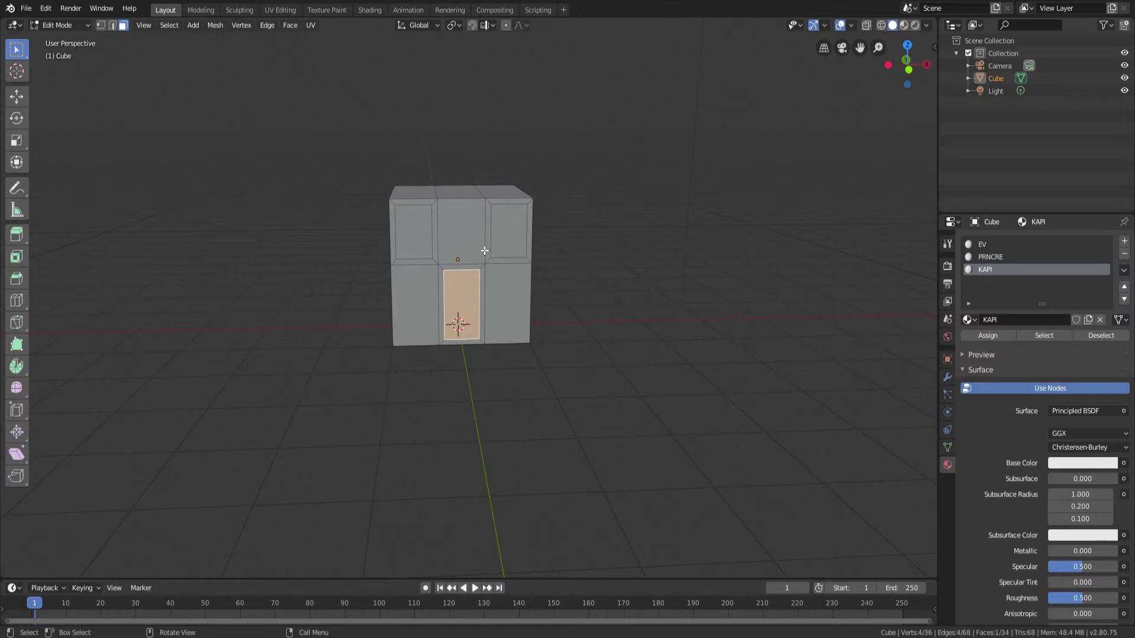
{"action": "left_click", "coordinate": [413, 225]}
{"action": "left_click", "coordinate": [1012, 258]}
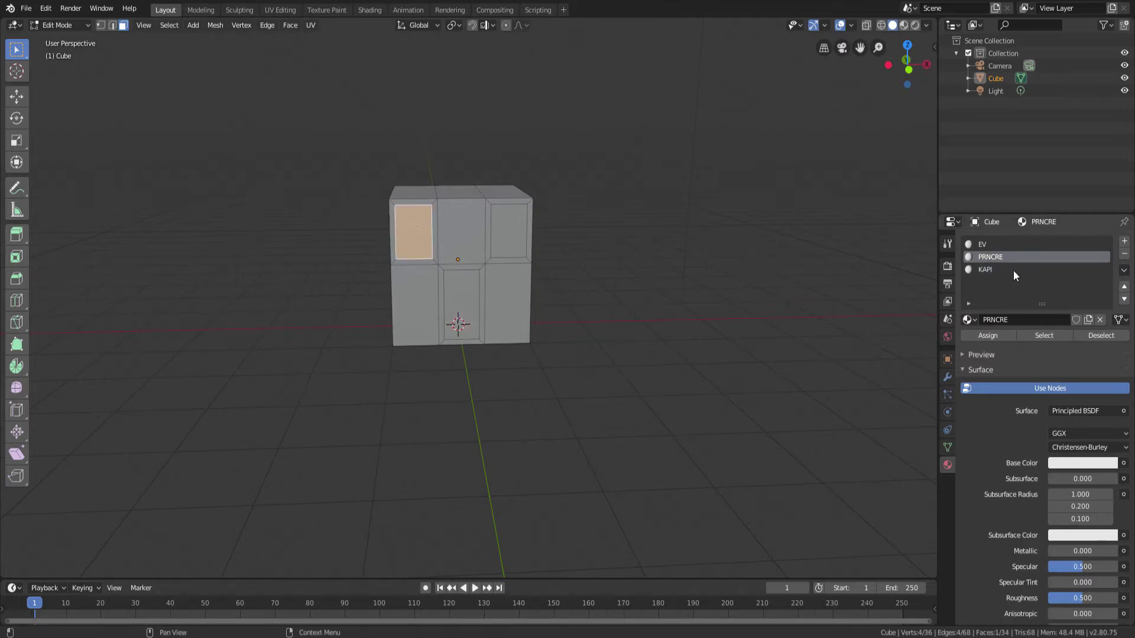
Step: Check the window, door, top and wall faces' materials, then clear the face selection
{"action": "left_click", "coordinate": [510, 231]}
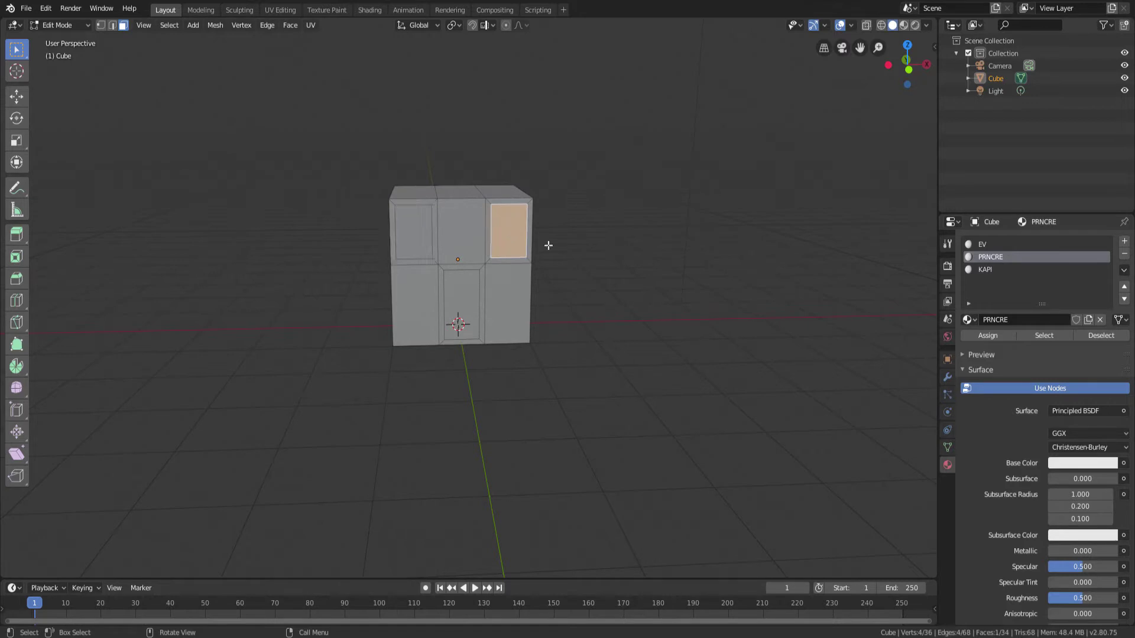
{"action": "left_click", "coordinate": [461, 303]}
{"action": "left_click", "coordinate": [981, 269]}
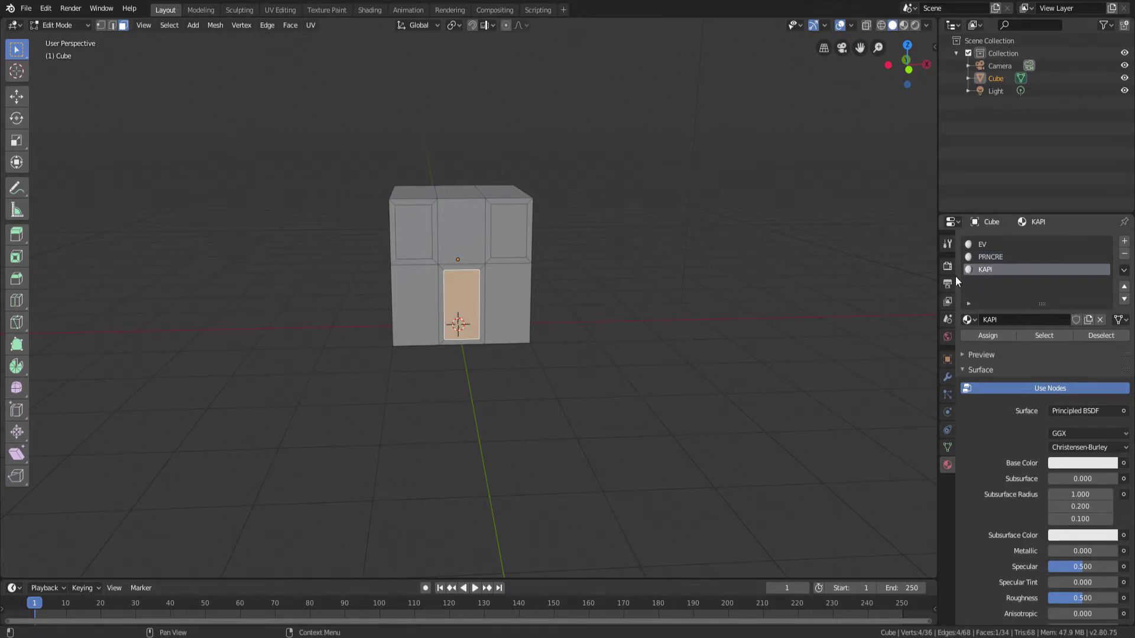
{"action": "left_click", "coordinate": [464, 190]}
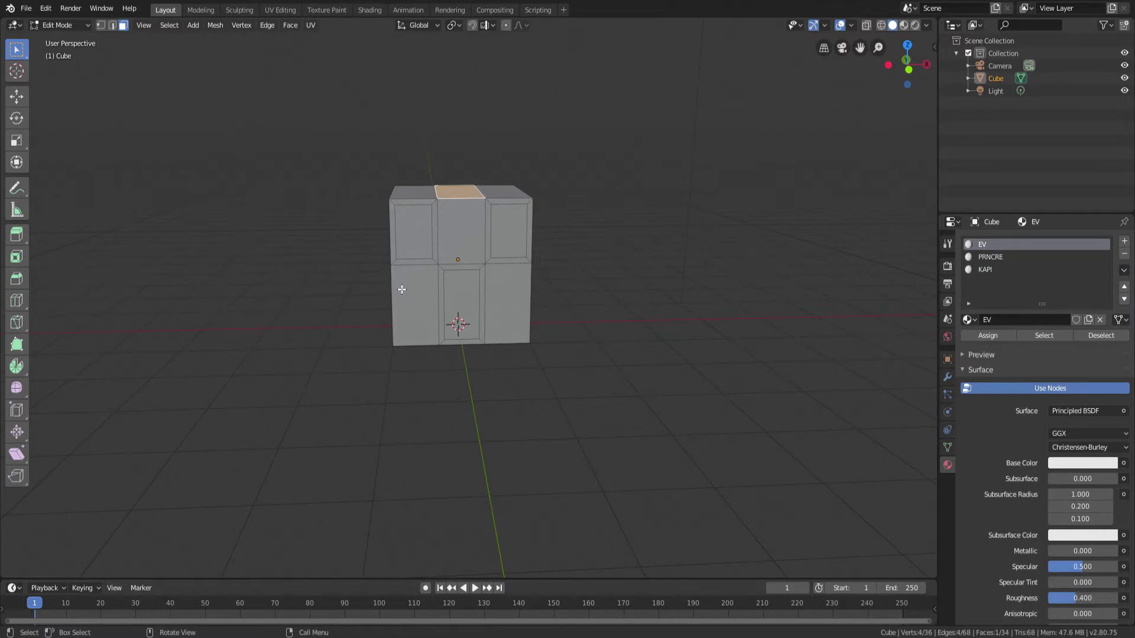
{"action": "left_click", "coordinate": [402, 290]}
{"action": "left_click", "coordinate": [514, 312]}
{"action": "left_click", "coordinate": [460, 192]}
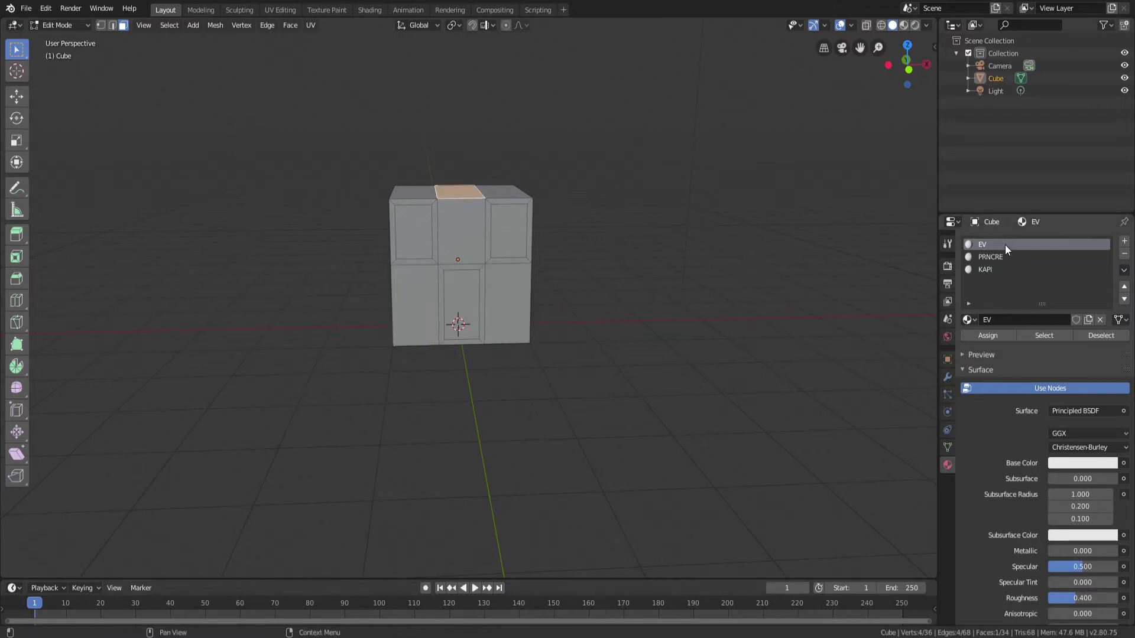
{"action": "left_click", "coordinate": [644, 251]}
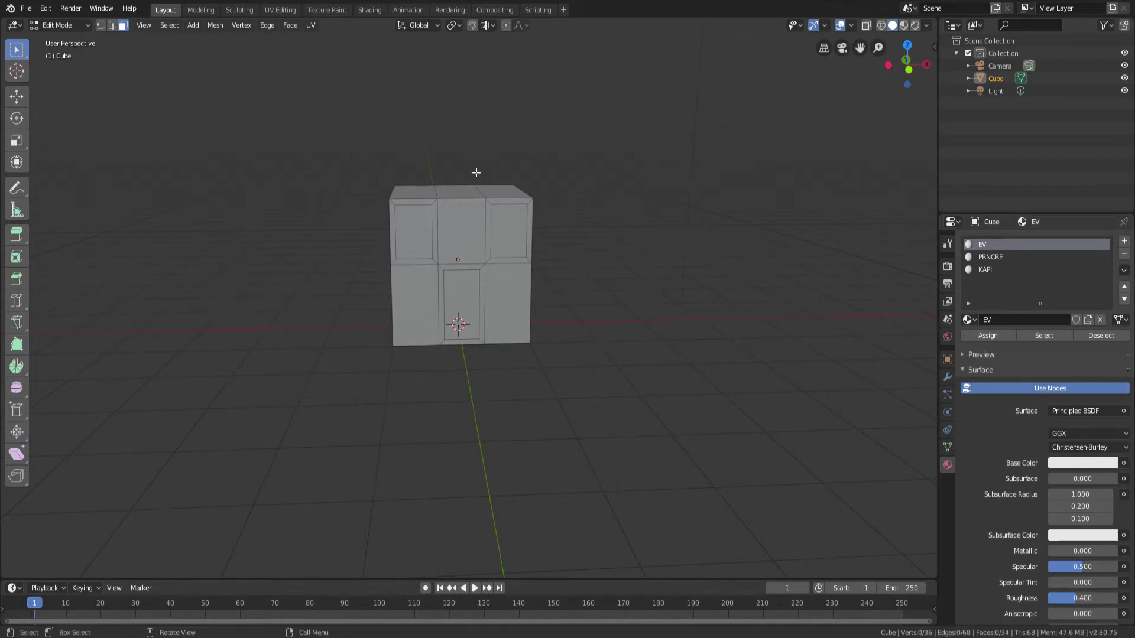
Step: Select and deselect the PRNCRE and KAPI faces to verify their assignments
{"action": "left_click", "coordinate": [999, 257]}
{"action": "left_click", "coordinate": [1044, 336]}
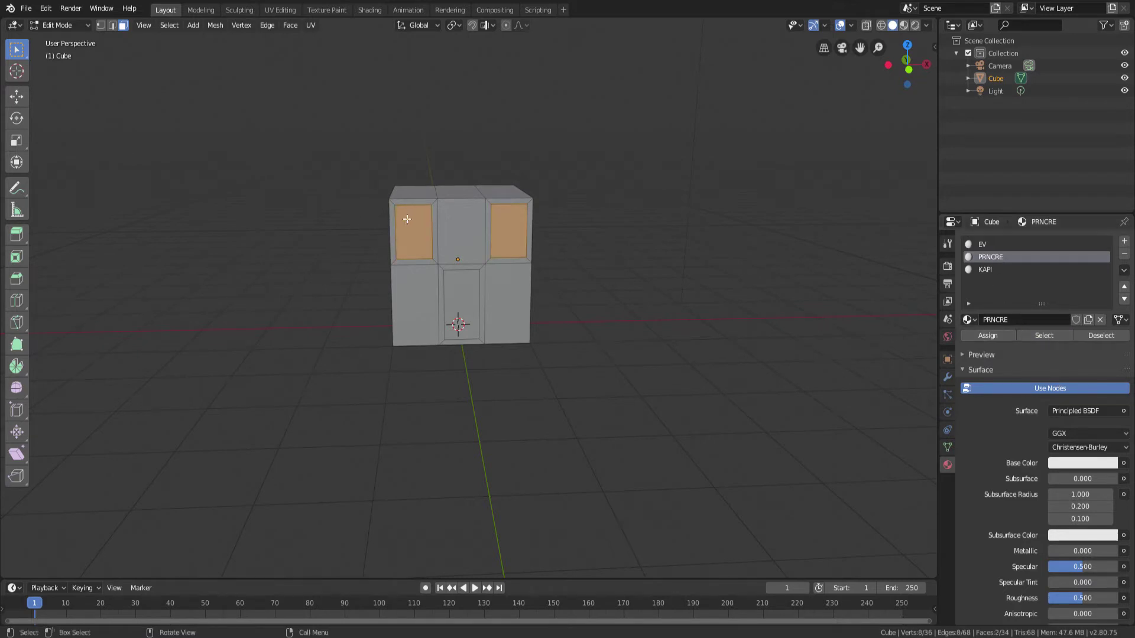
{"action": "left_click", "coordinate": [713, 255]}
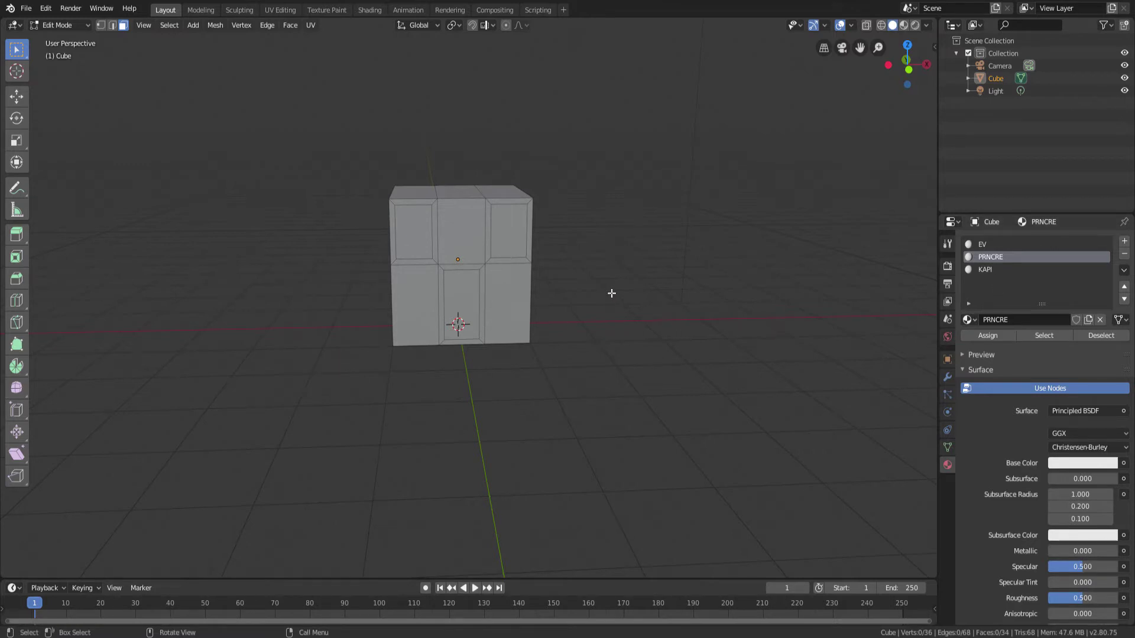
{"action": "left_click", "coordinate": [985, 269]}
{"action": "left_click", "coordinate": [1041, 335]}
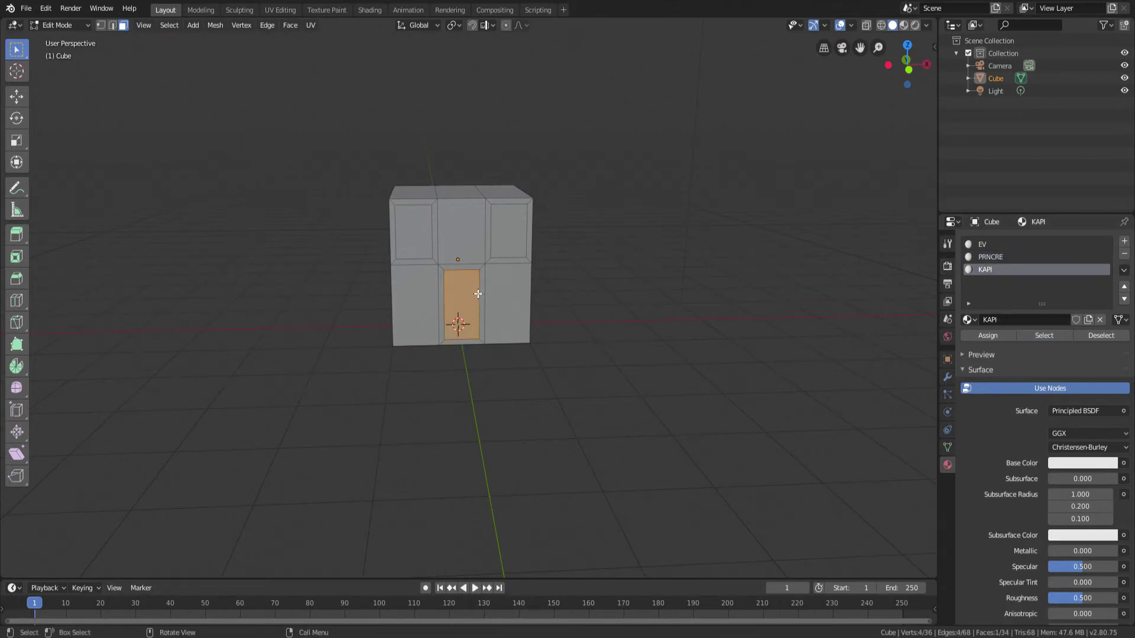
{"action": "left_click", "coordinate": [1101, 336]}
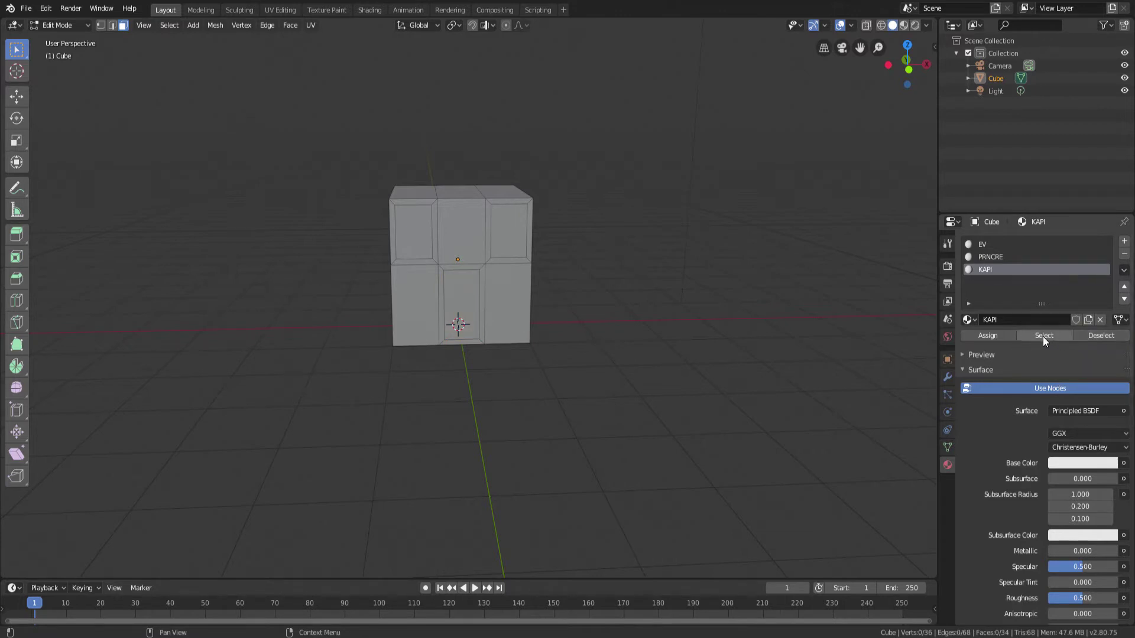
{"action": "left_click", "coordinate": [1043, 336]}
{"action": "left_click", "coordinate": [1101, 338]}
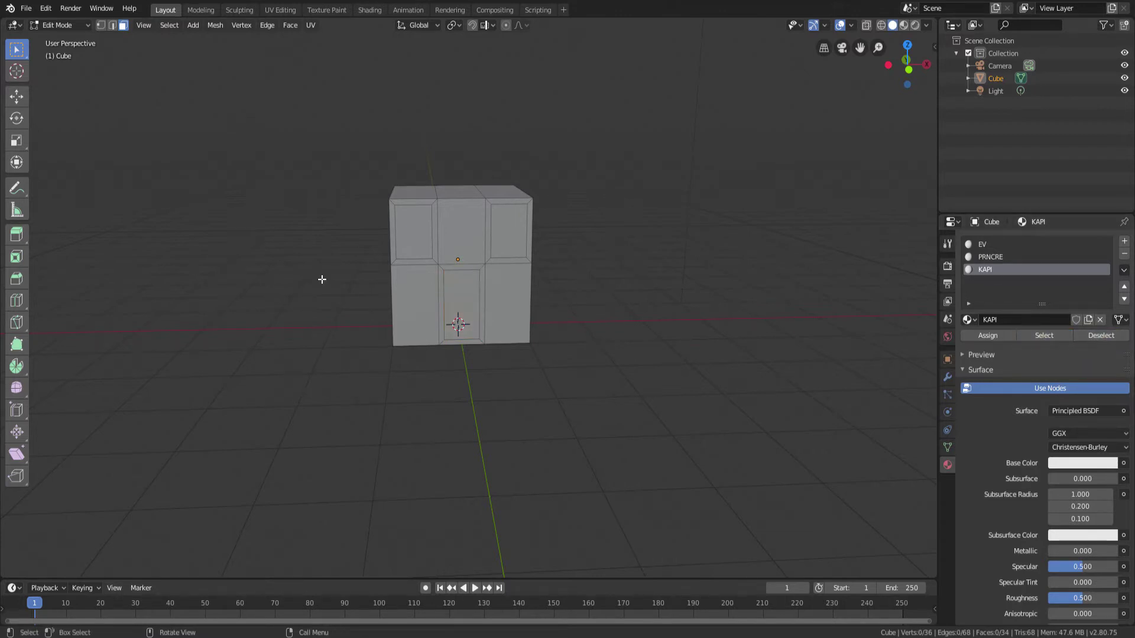
Step: Verify the EV and PRNCRE faces, clear the selection, and make EV the active material
{"action": "left_click", "coordinate": [979, 246]}
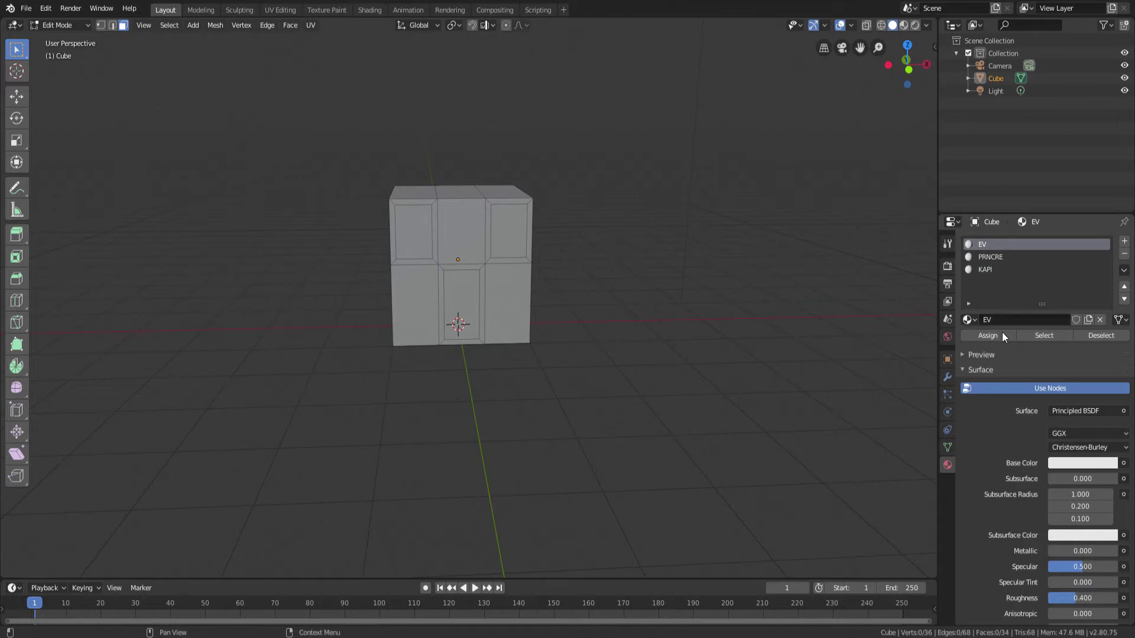
{"action": "left_click", "coordinate": [1044, 335]}
{"action": "middle_click_drag", "start_coordinate": [557, 230], "coordinate": [658, 254]}
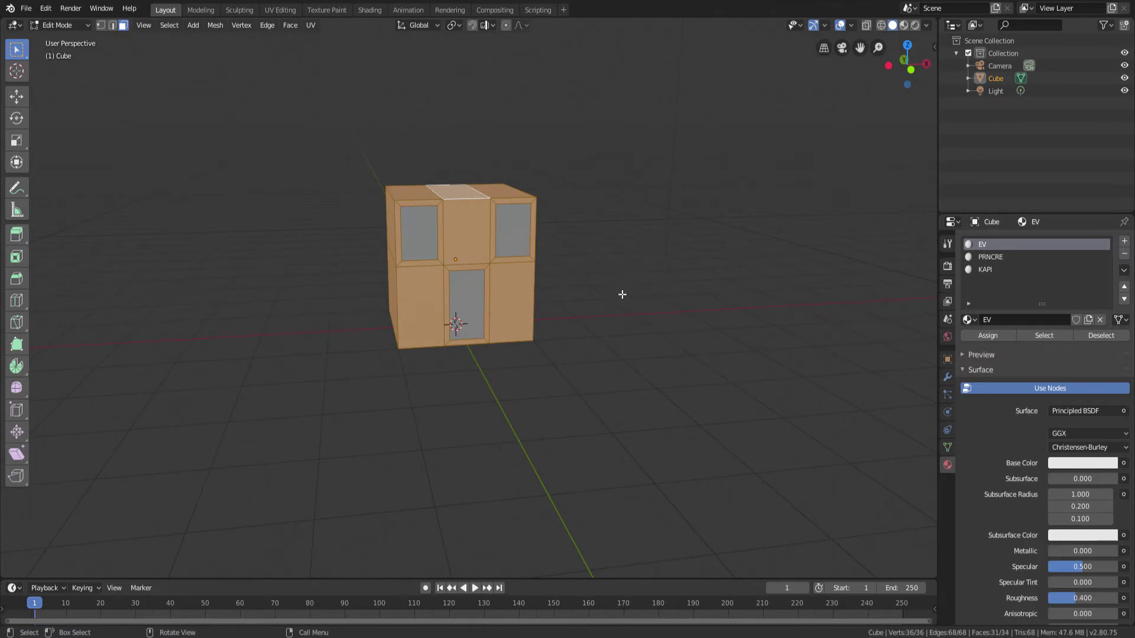
{"action": "key", "text": "alt+a"}
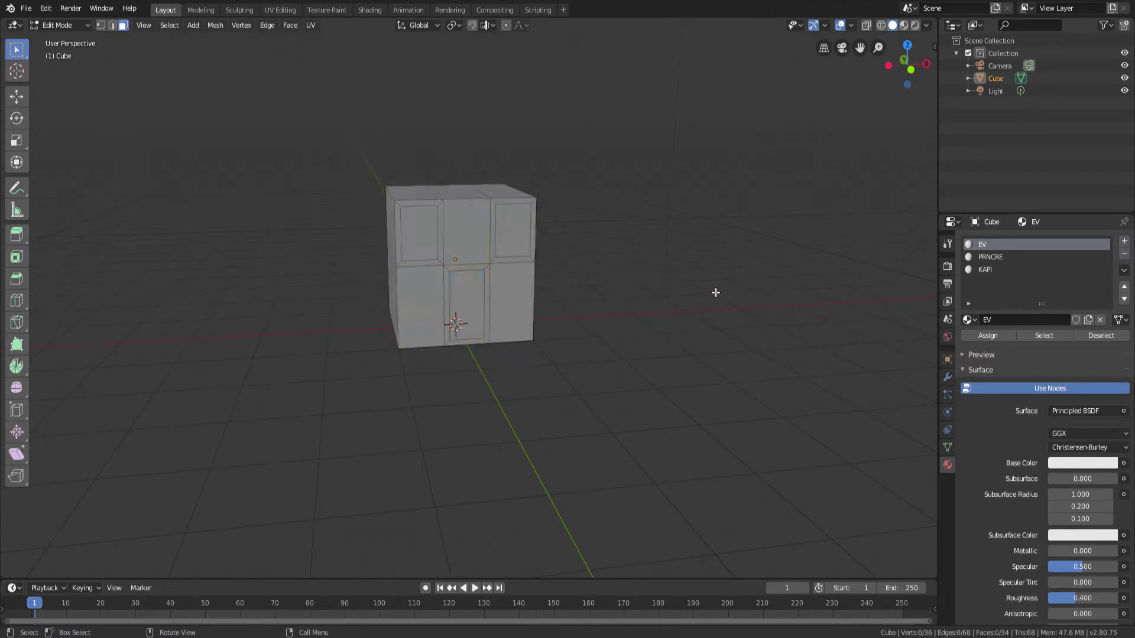
{"action": "left_click", "coordinate": [999, 257]}
{"action": "left_click", "coordinate": [1043, 335]}
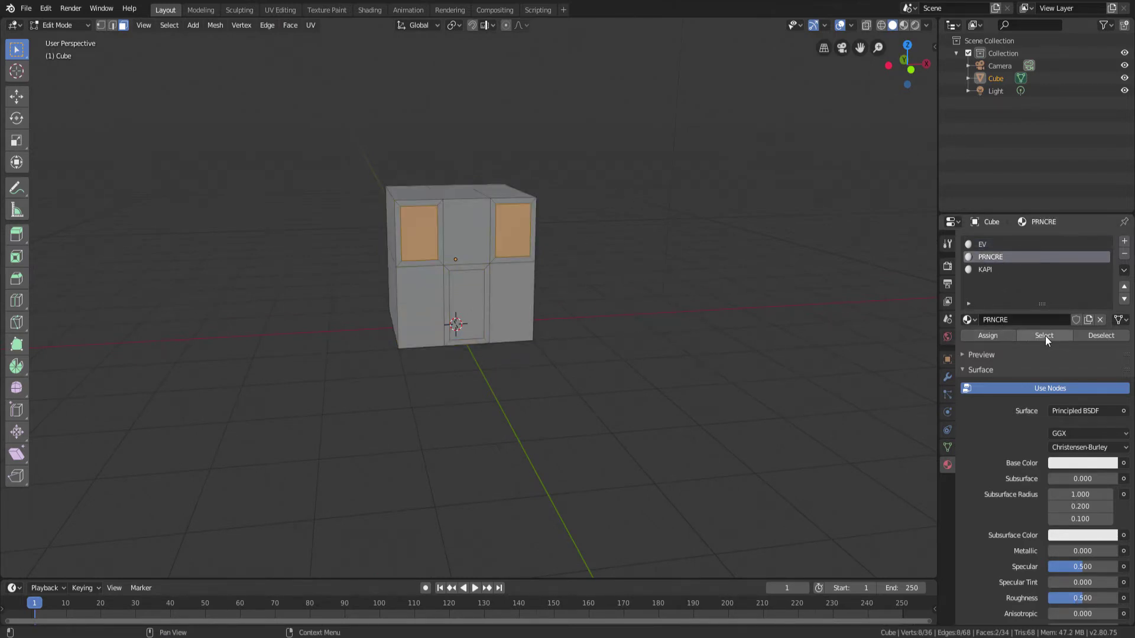
{"action": "left_click", "coordinate": [628, 321]}
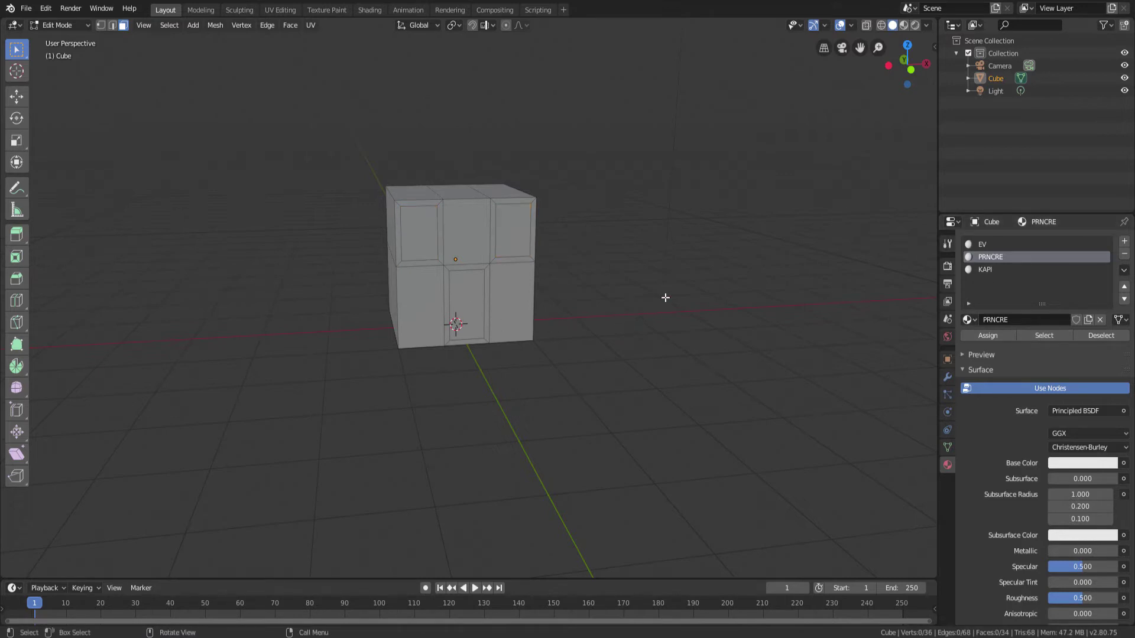
{"action": "middle_click_drag", "start_coordinate": [664, 296], "coordinate": [528, 286]}
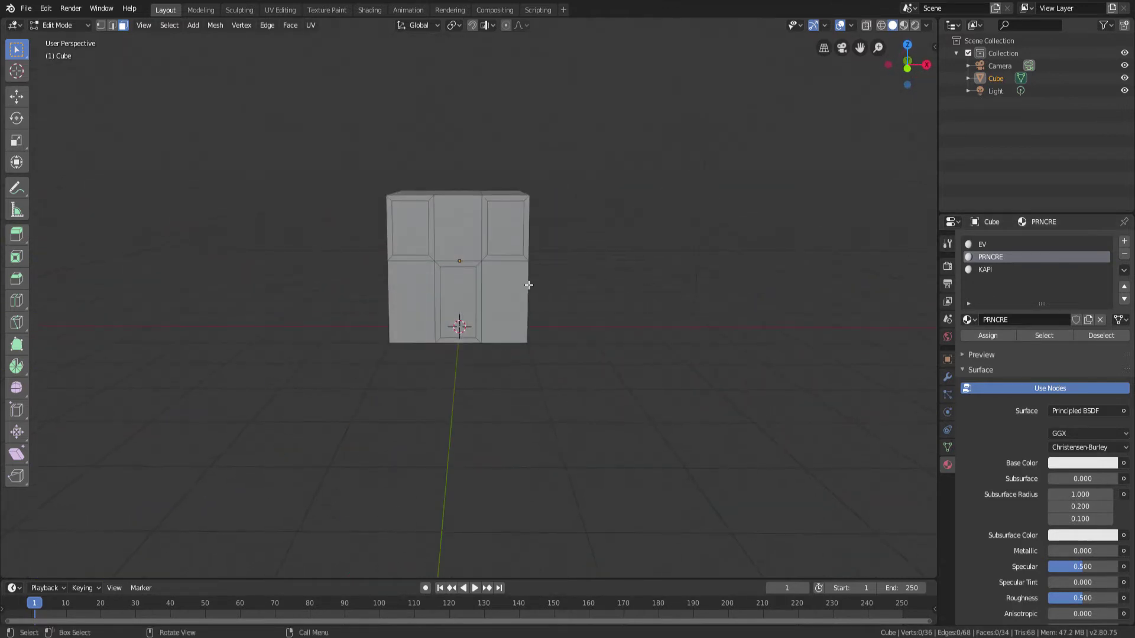
{"action": "left_click", "coordinate": [988, 242]}
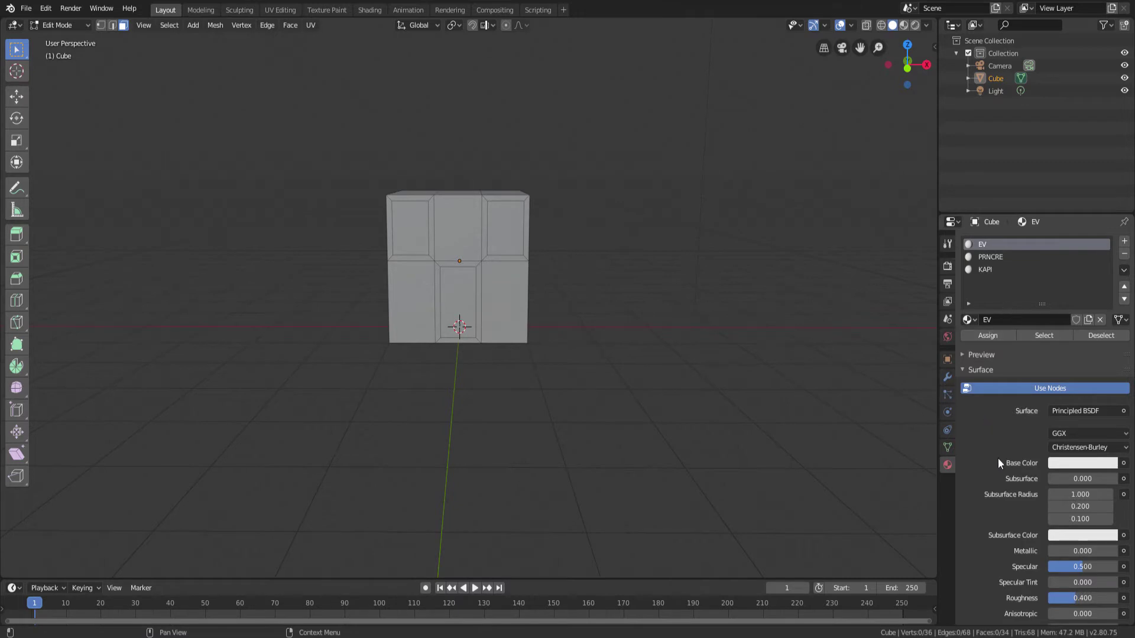
Step: Feed EV's Base Color with an Image Texture loading Planks011_2K_Color.jpg from 'ahşap ev'
{"action": "scroll", "coordinate": [1034, 466], "scroll_direction": "down", "scroll_amount": 2}
{"action": "scroll", "coordinate": [1034, 465], "scroll_direction": "up", "scroll_amount": 1}
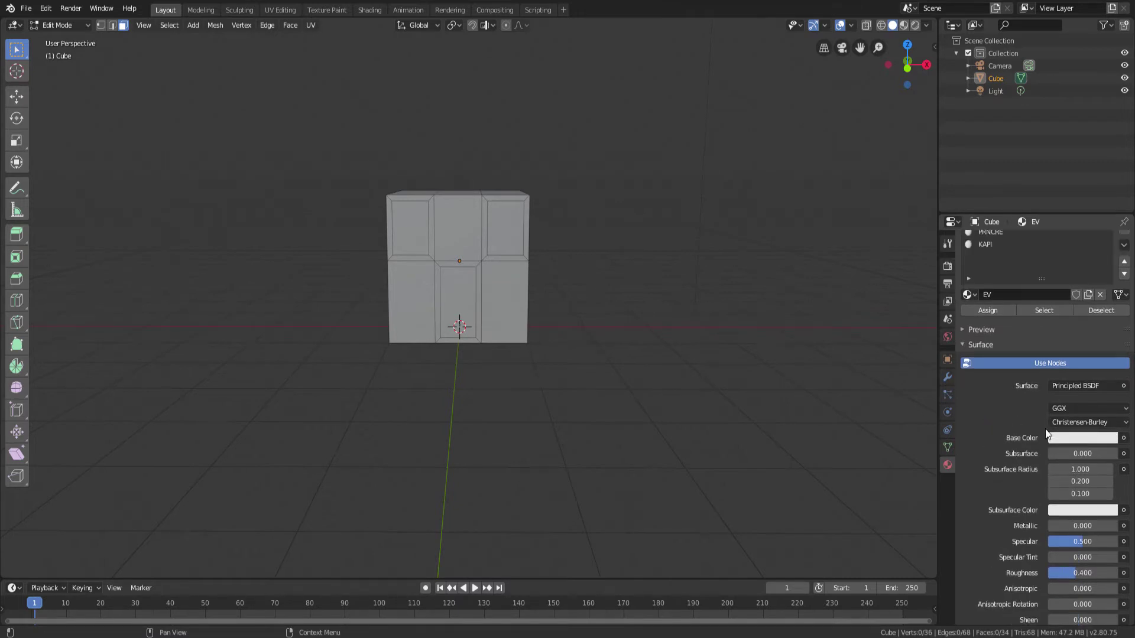
{"action": "left_click", "coordinate": [1123, 439]}
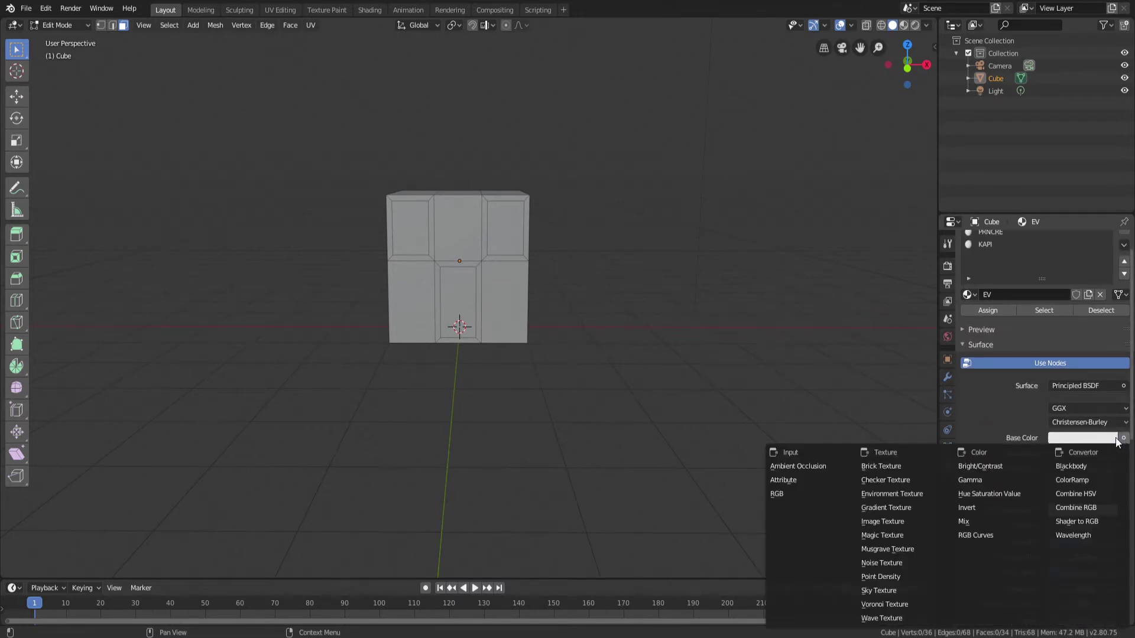
{"action": "left_click", "coordinate": [882, 521]}
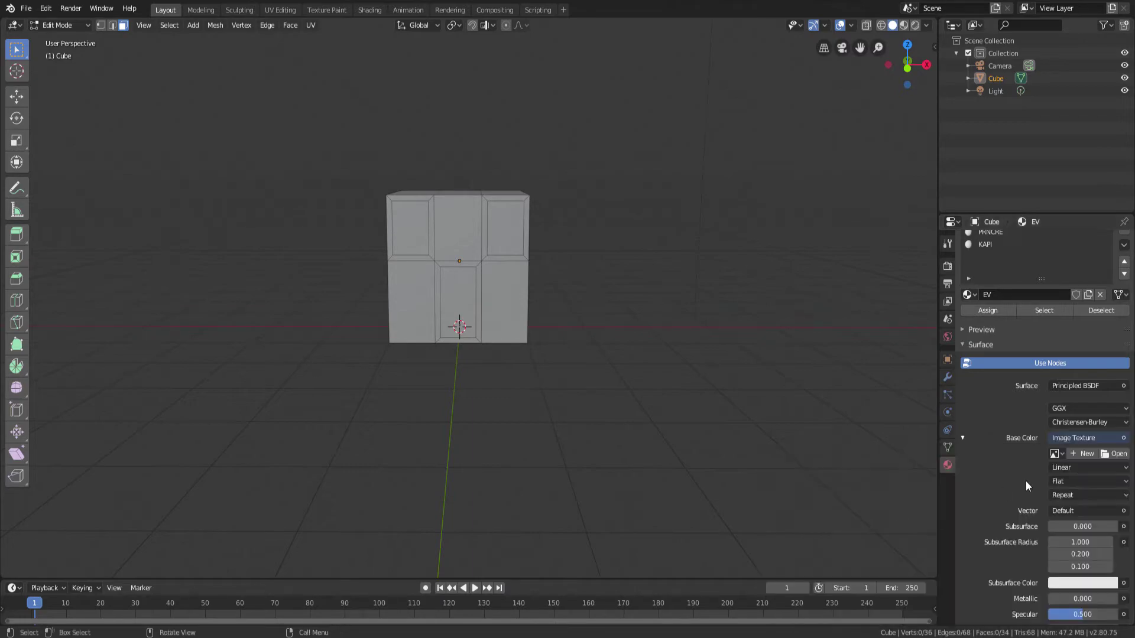
{"action": "left_click", "coordinate": [1111, 455]}
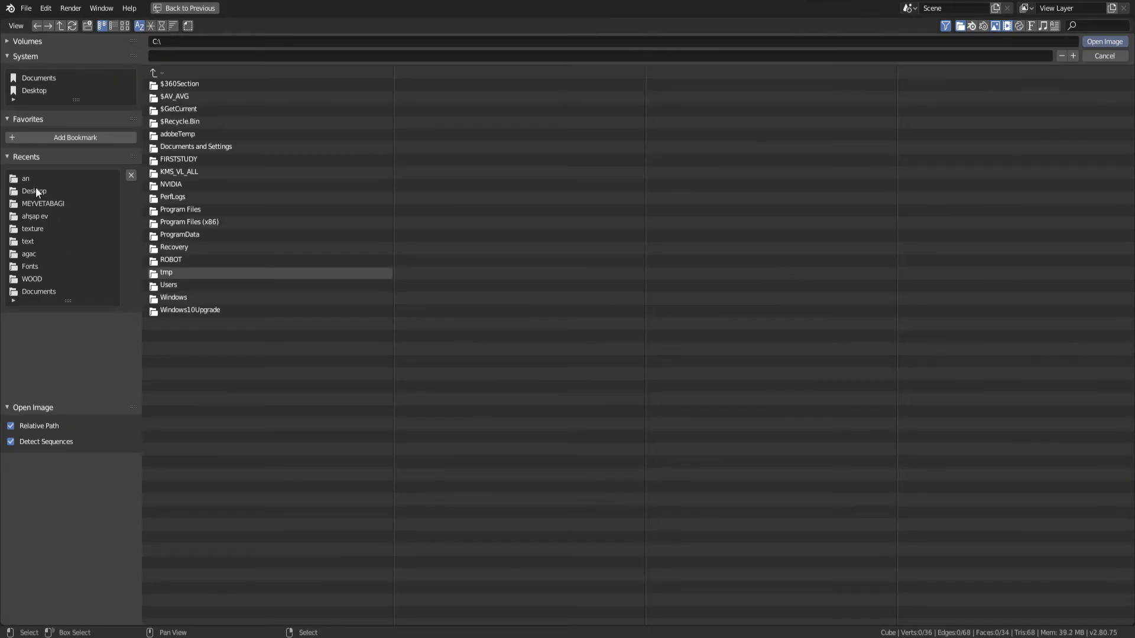
{"action": "left_click", "coordinate": [30, 216]}
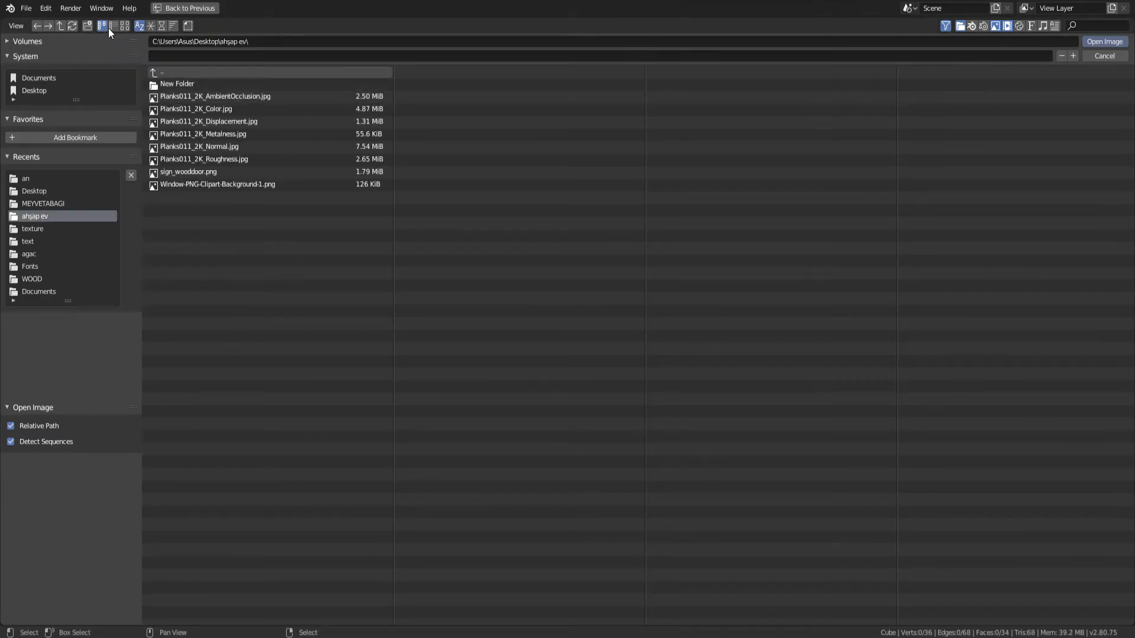
{"action": "left_click", "coordinate": [125, 26]}
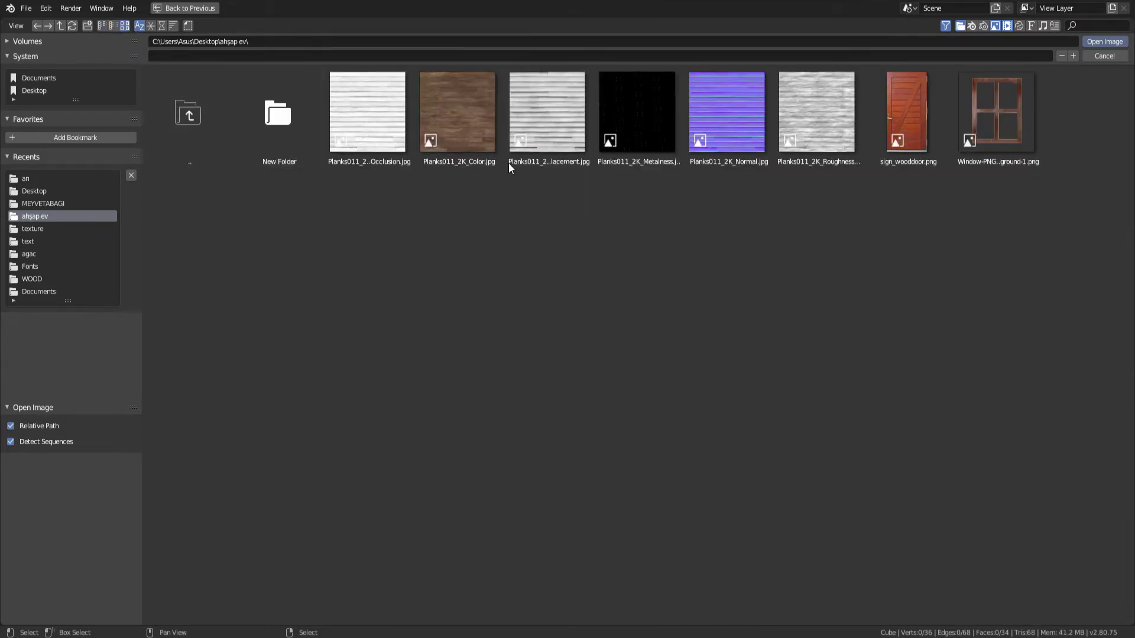
{"action": "double_click", "coordinate": [462, 132]}
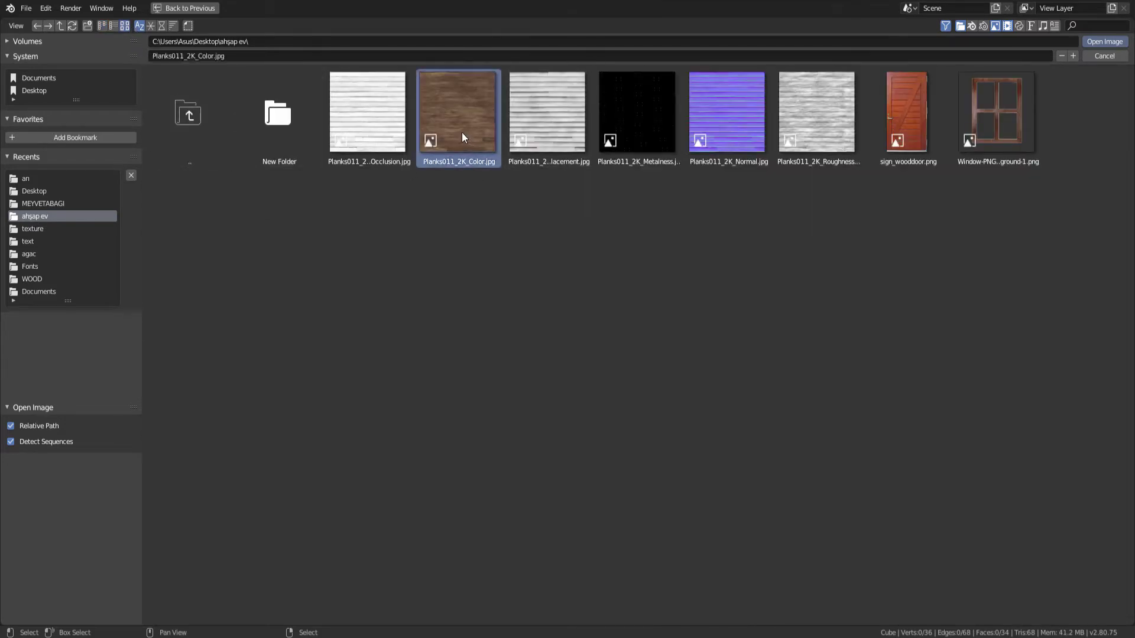
{"action": "scroll", "coordinate": [997, 250], "scroll_direction": "up", "scroll_amount": 2}
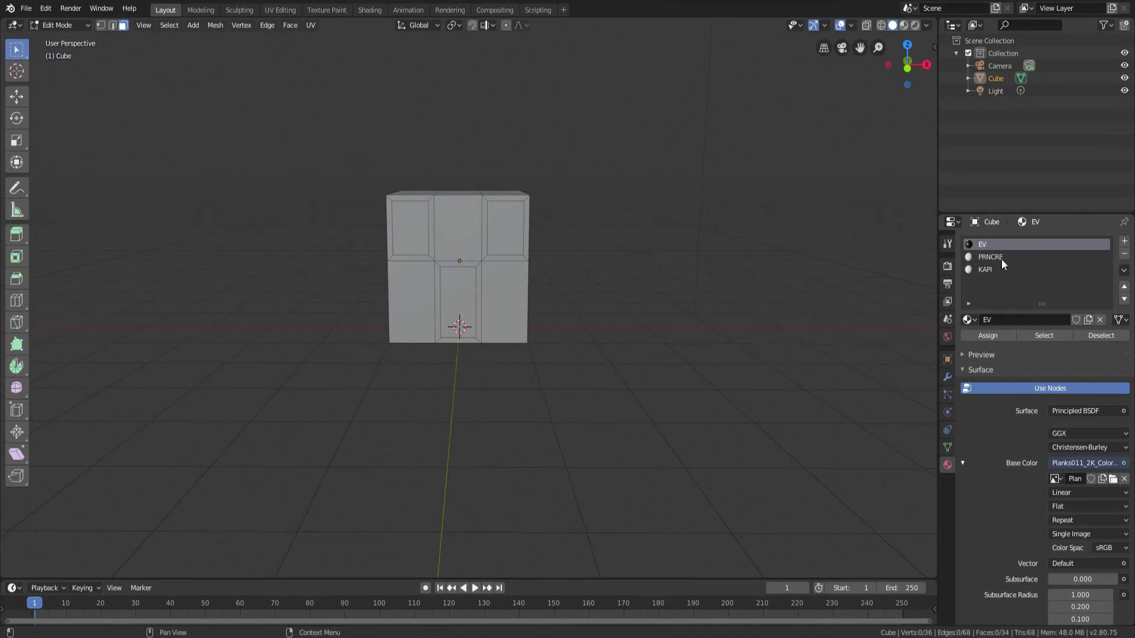
Step: Give PRNCRE an Image Texture Base Color using Window-PNG-Clipart-Background-1.png from 'ahşap ev'
{"action": "left_click", "coordinate": [995, 257]}
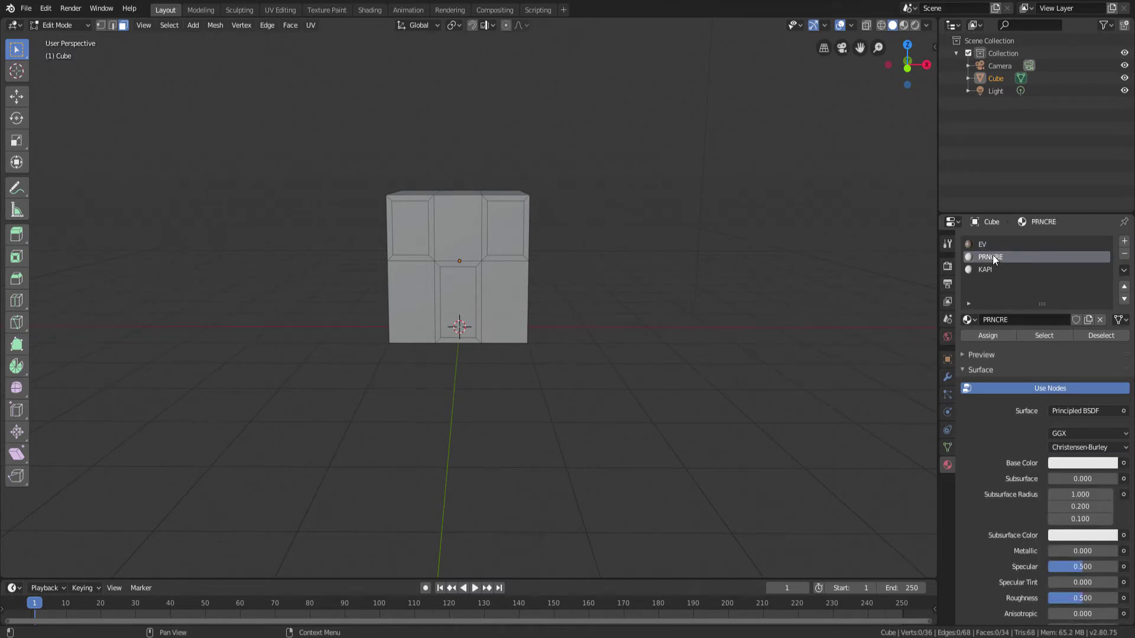
{"action": "left_click", "coordinate": [1123, 463]}
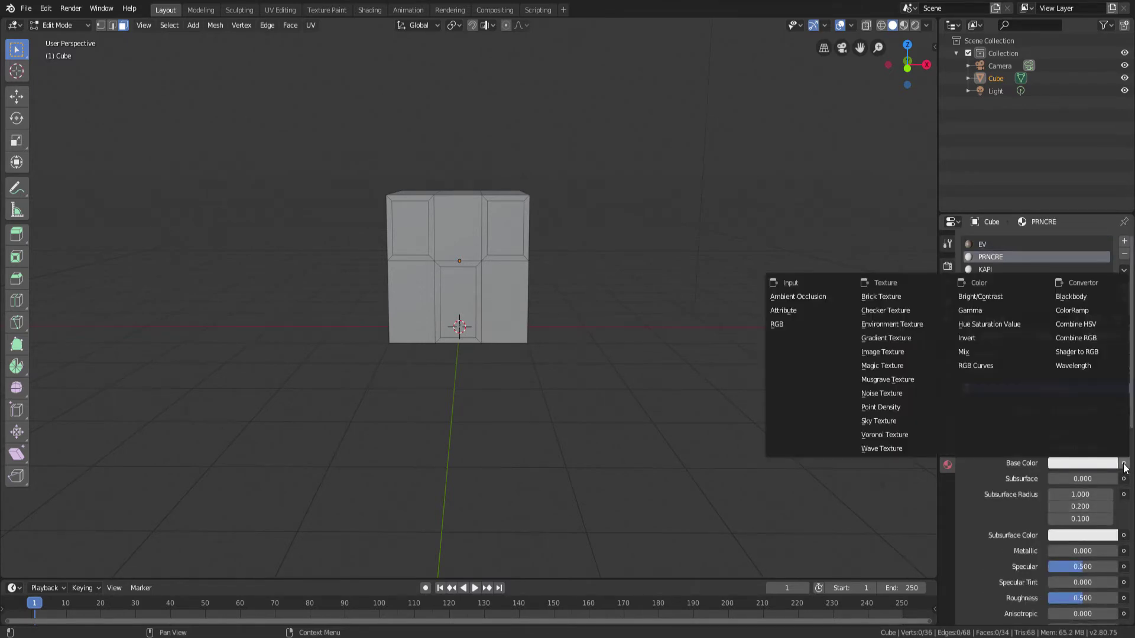
{"action": "left_click", "coordinate": [901, 352]}
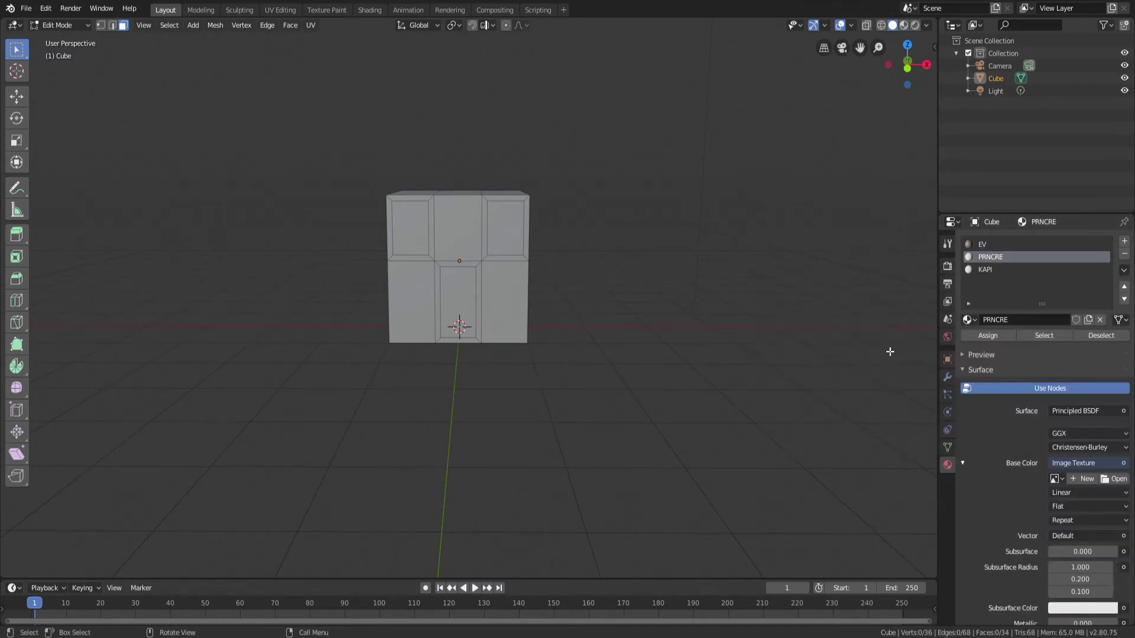
{"action": "left_click", "coordinate": [1120, 480]}
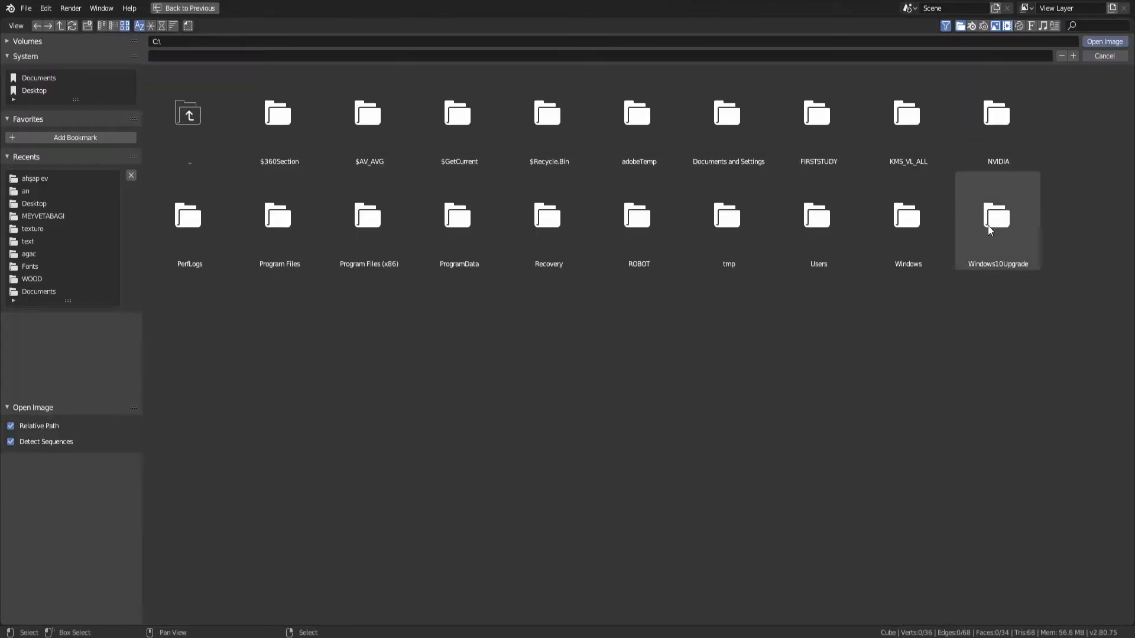
{"action": "left_click", "coordinate": [41, 181]}
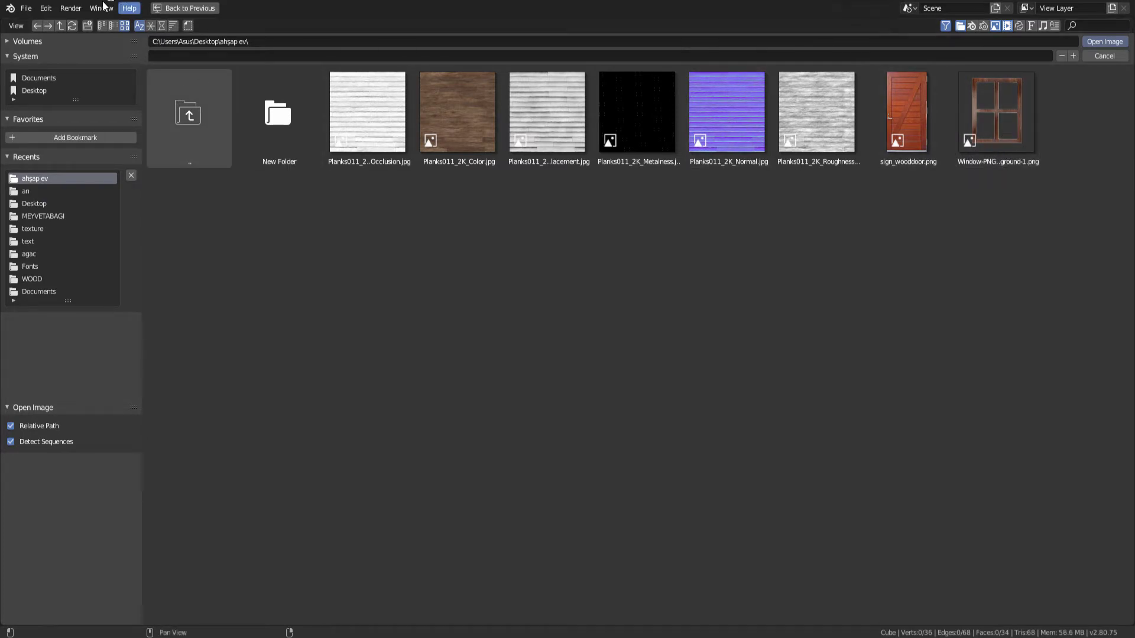
{"action": "left_click", "coordinate": [102, 26]}
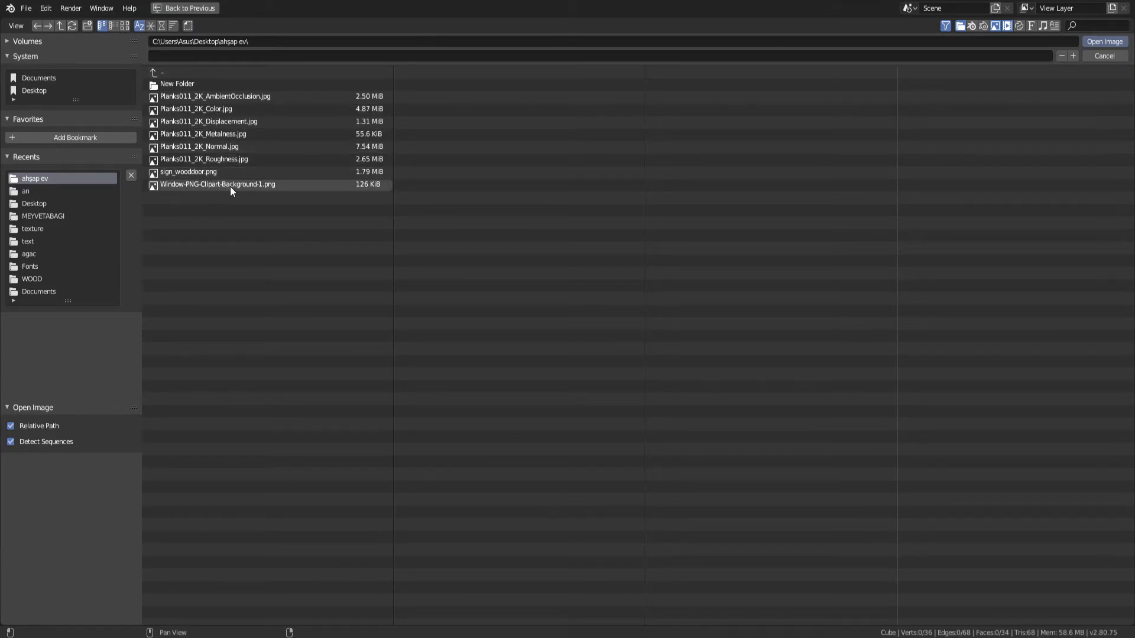
{"action": "left_click", "coordinate": [125, 26]}
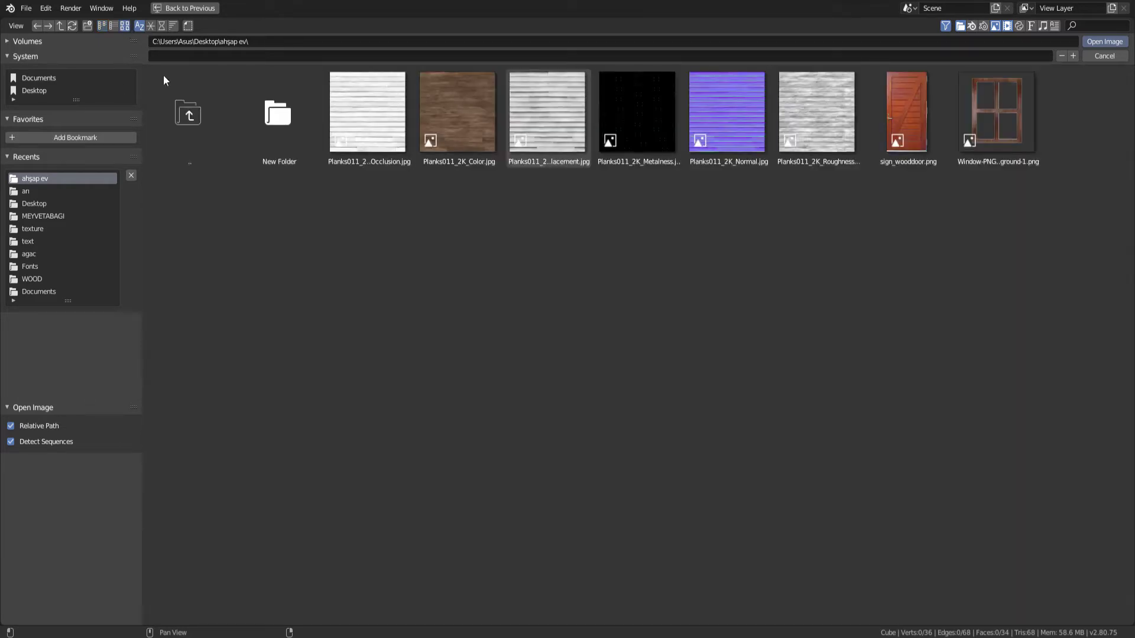
{"action": "double_click", "coordinate": [988, 118]}
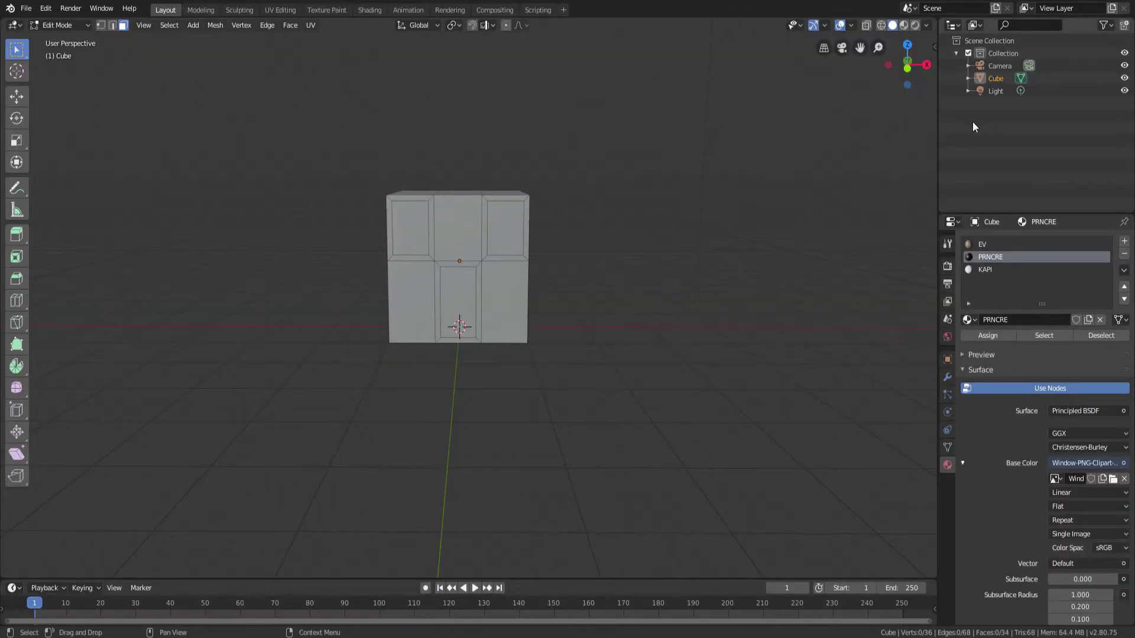
Step: Feed sign_wooddoor.png into the KAPI material's Base Color and preview the house in Look Dev
{"action": "left_click", "coordinate": [988, 271]}
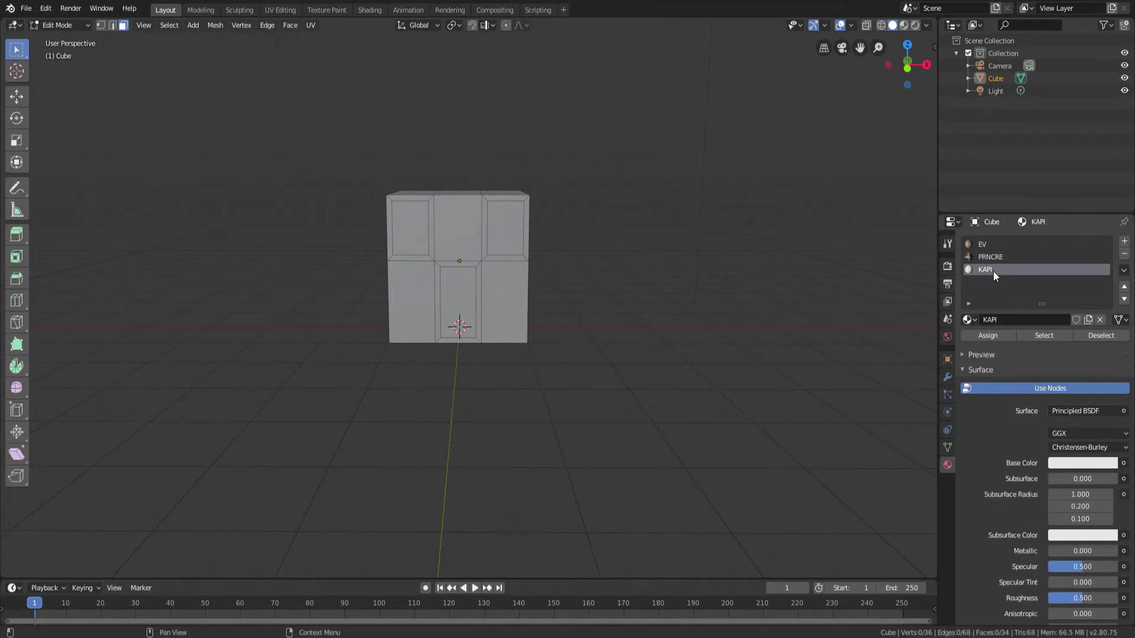
{"action": "left_click", "coordinate": [1123, 464]}
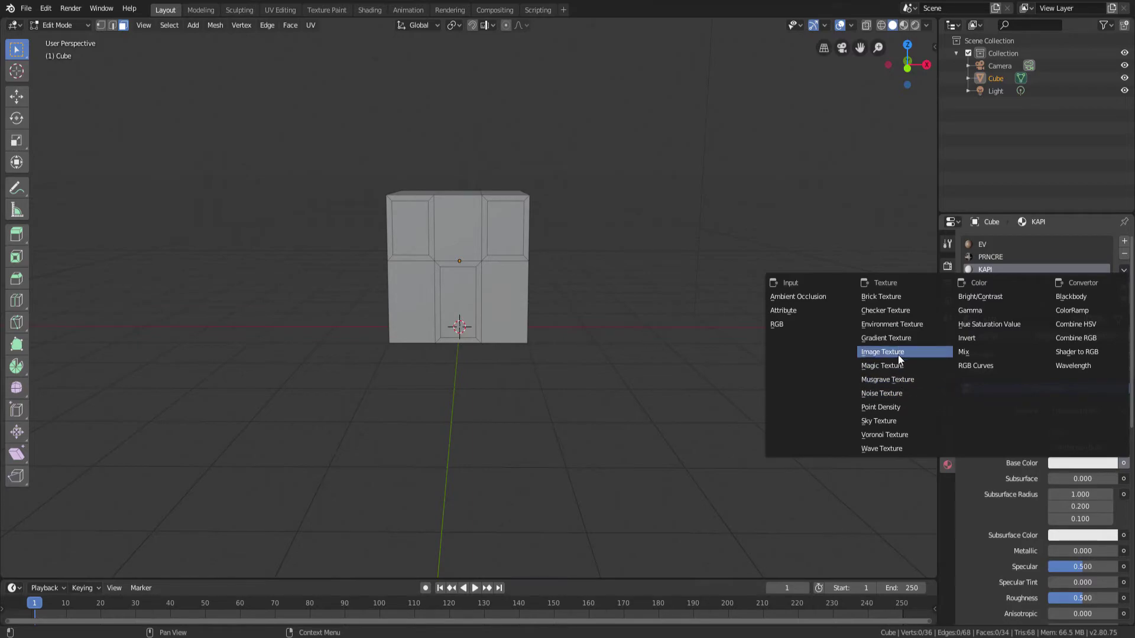
{"action": "left_click", "coordinate": [898, 353]}
{"action": "left_click", "coordinate": [1111, 478]}
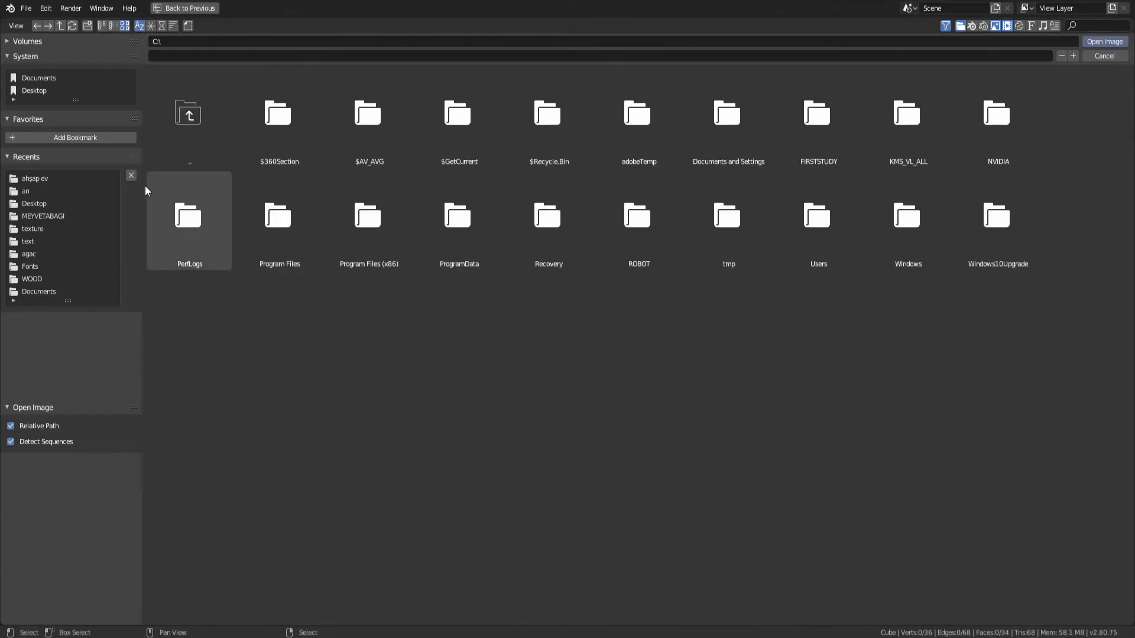
{"action": "left_click", "coordinate": [35, 178]}
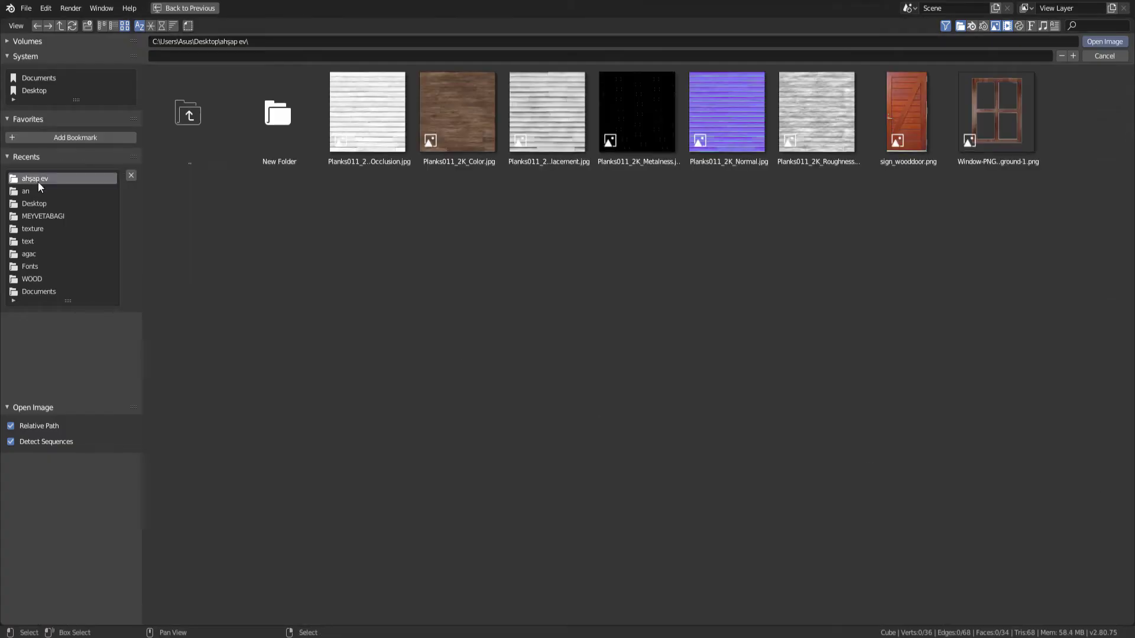
{"action": "double_click", "coordinate": [889, 129]}
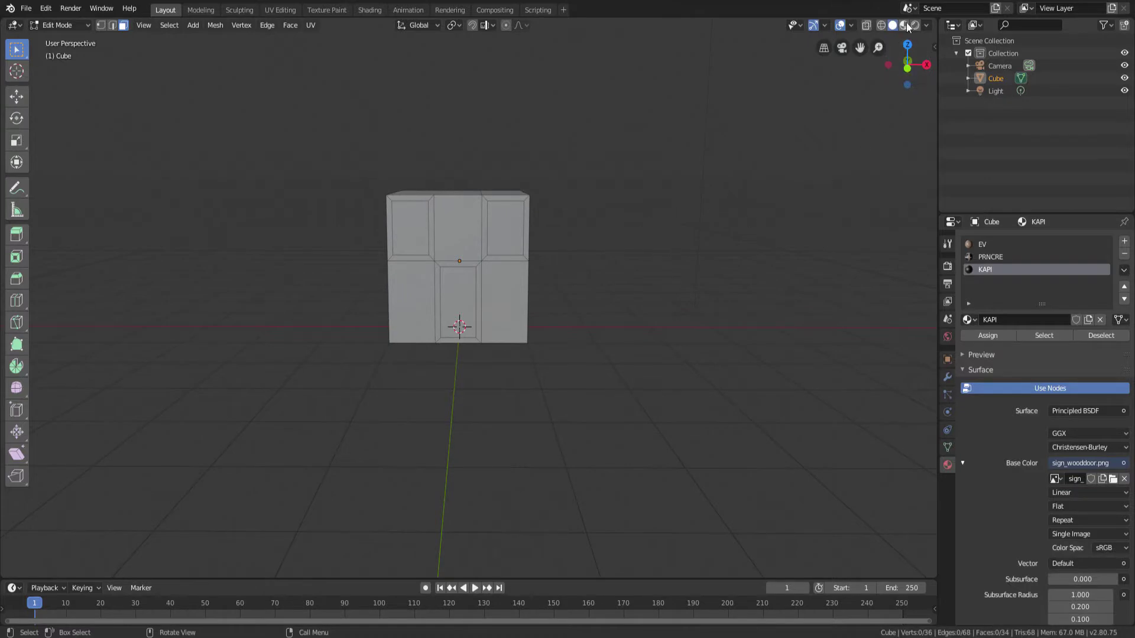
{"action": "key", "text": "z"}
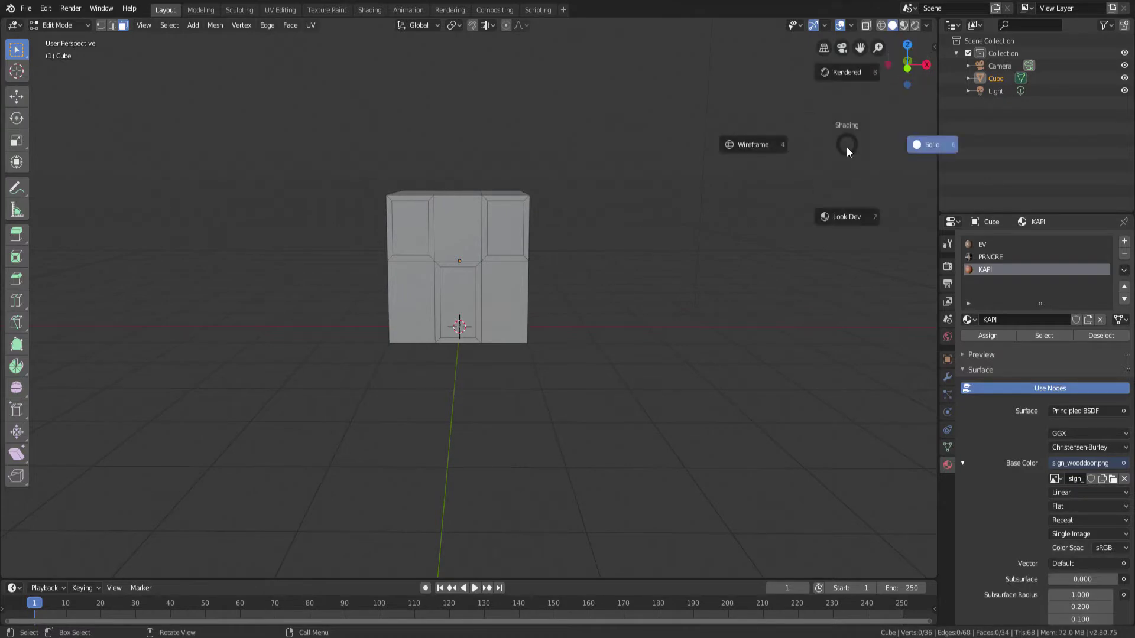
{"action": "left_click", "coordinate": [843, 218]}
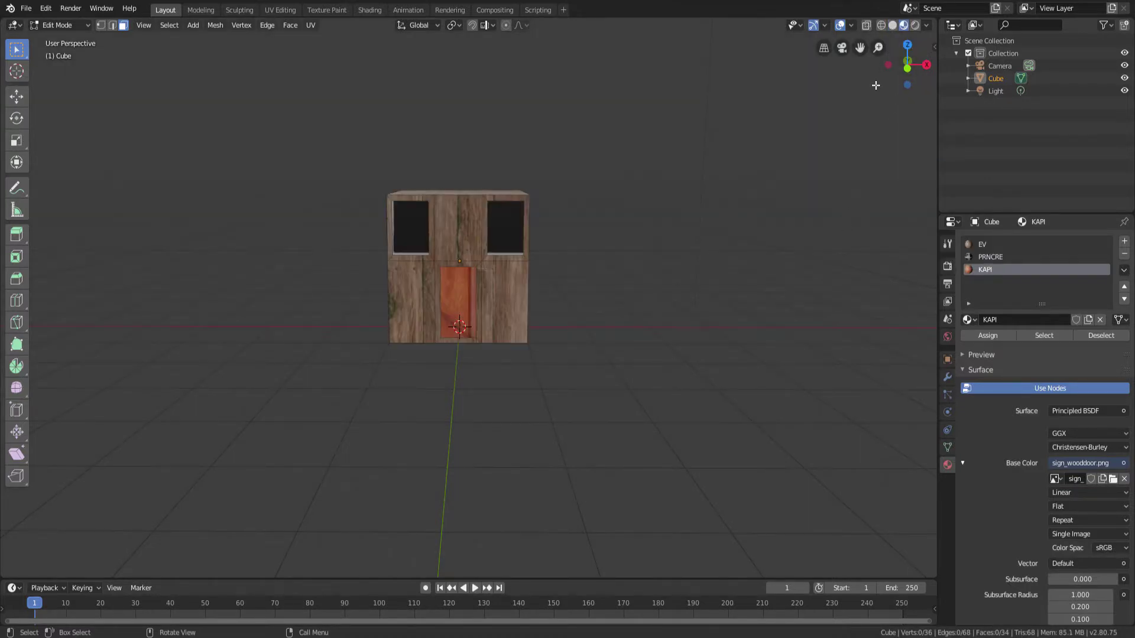
Step: Orbit around the textured house, return to Object Mode and make EV the active material
{"action": "middle_click_drag", "start_coordinate": [470, 296], "coordinate": [423, 200]}
{"action": "middle_click_drag", "start_coordinate": [357, 293], "coordinate": [442, 225]}
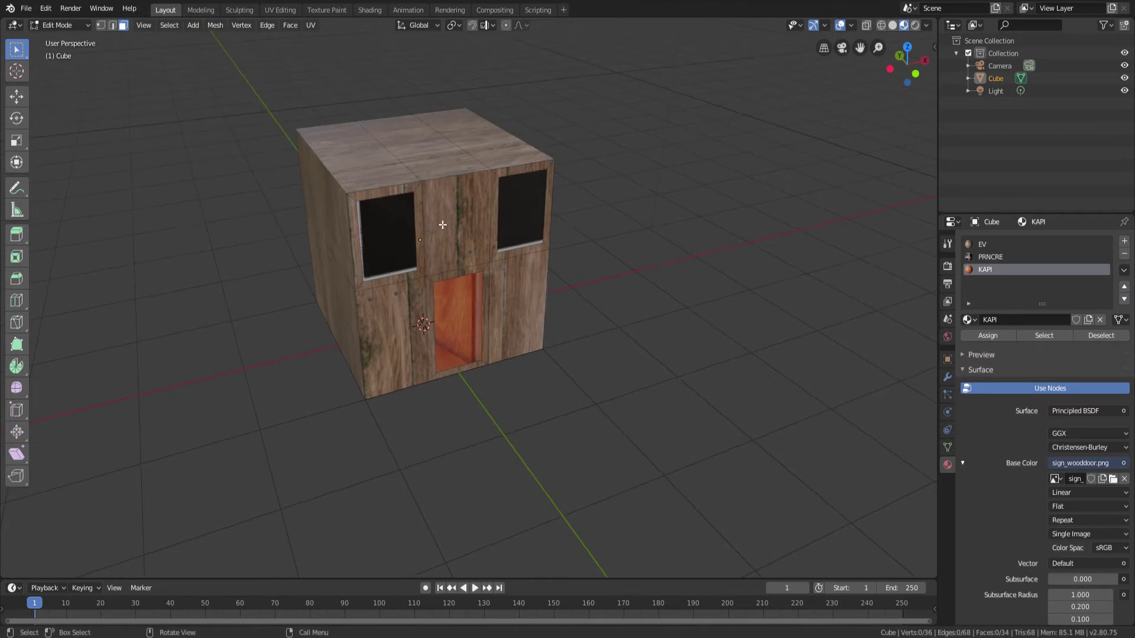
{"action": "mouse_move", "coordinate": [462, 327]}
{"action": "middle_mouse_down"}
{"action": "mouse_move", "coordinate": [452, 319]}
{"action": "mouse_move", "coordinate": [473, 328]}
{"action": "mouse_move", "coordinate": [457, 305]}
{"action": "middle_mouse_up"}
{"action": "key", "text": "Tab"}
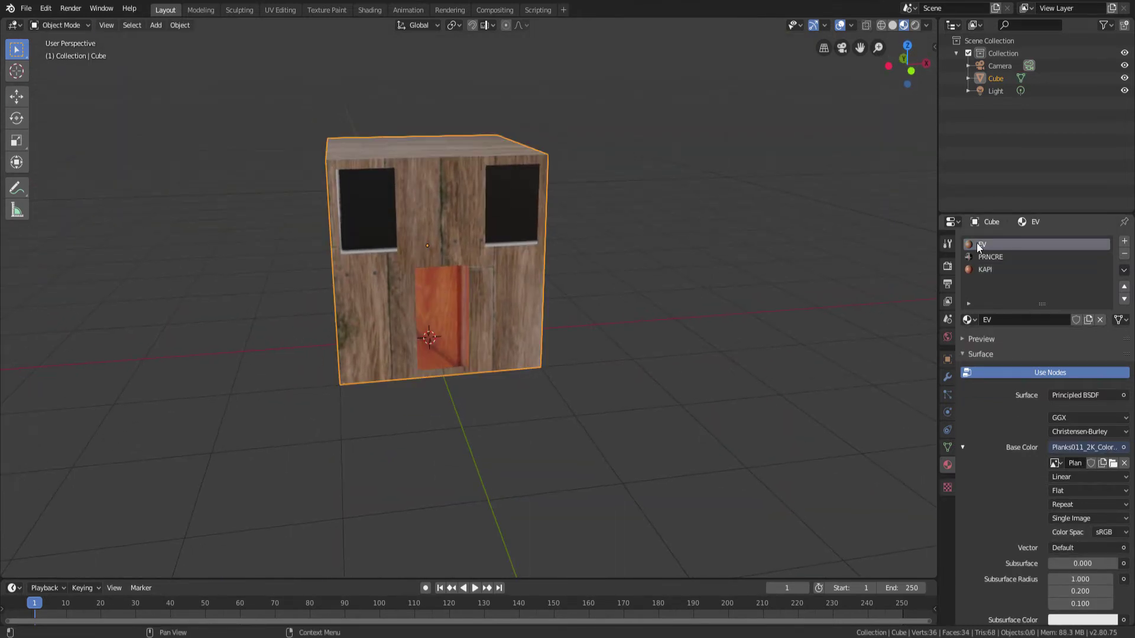
{"action": "left_click", "coordinate": [977, 243]}
Step: Switch to the UV Editing workspace and show the cube in Material Preview
{"action": "left_click", "coordinate": [278, 10]}
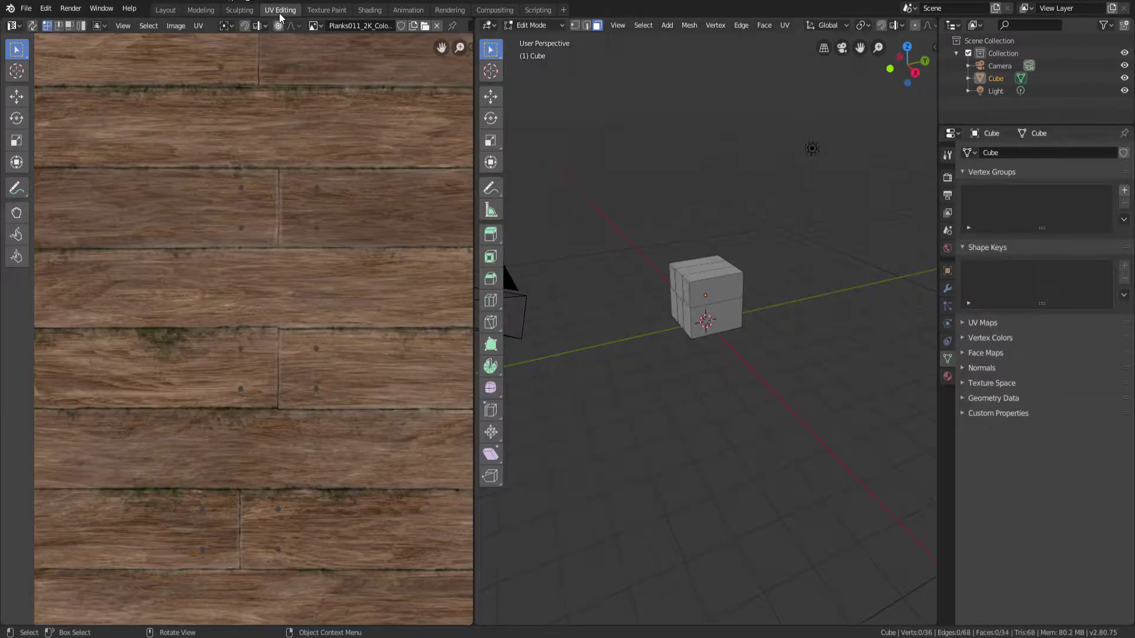
{"action": "middle_click_drag", "start_coordinate": [697, 308], "coordinate": [672, 313]}
{"action": "scroll", "coordinate": [673, 313], "scroll_direction": "up", "scroll_amount": 4}
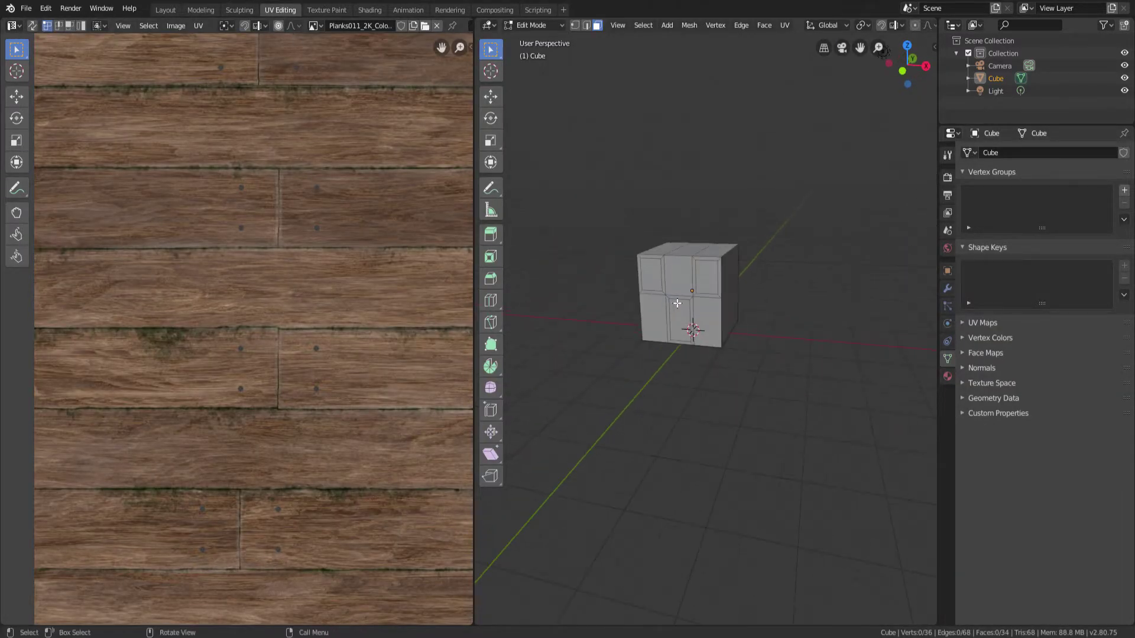
{"action": "key", "text": "z"}
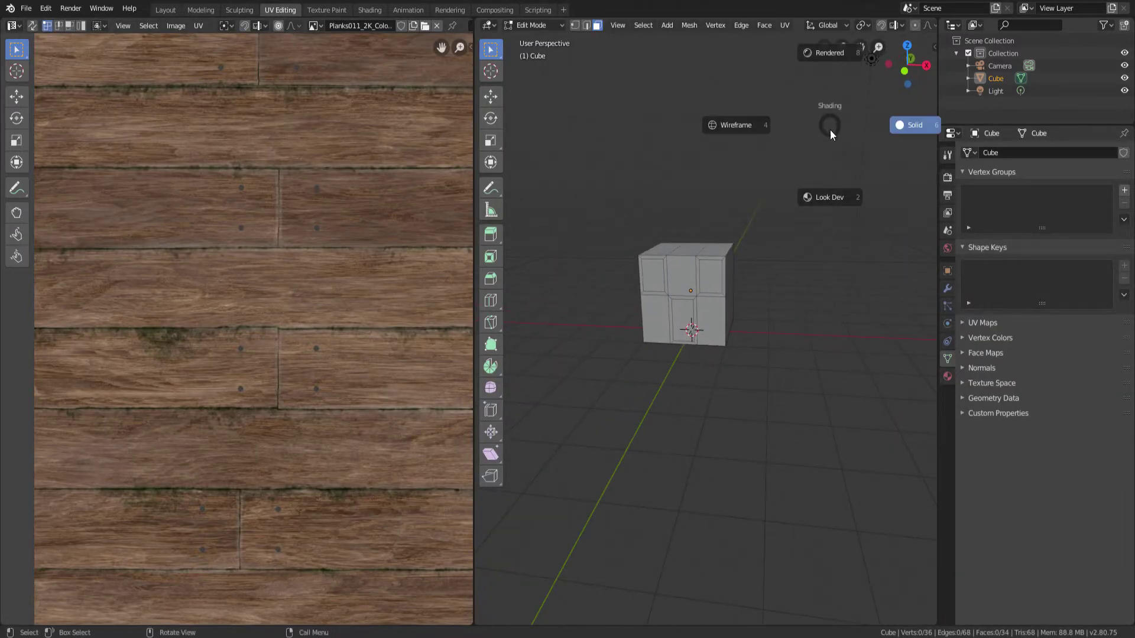
{"action": "left_click", "coordinate": [842, 198]}
Step: Set a Front Orthographic view zoomed in on the house front
{"action": "mouse_move", "coordinate": [739, 278]}
{"action": "middle_mouse_down"}
{"action": "mouse_move", "coordinate": [704, 291]}
{"action": "mouse_move", "coordinate": [735, 275]}
{"action": "middle_mouse_up"}
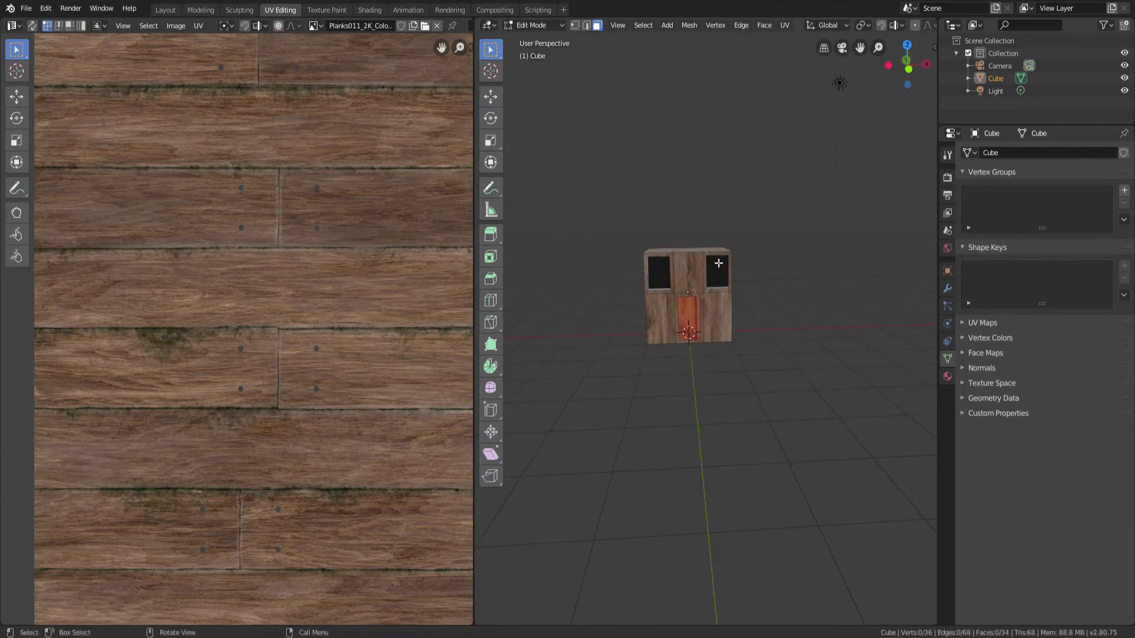
{"action": "key", "text": "KP_1"}
{"action": "key", "text": "KP_5"}
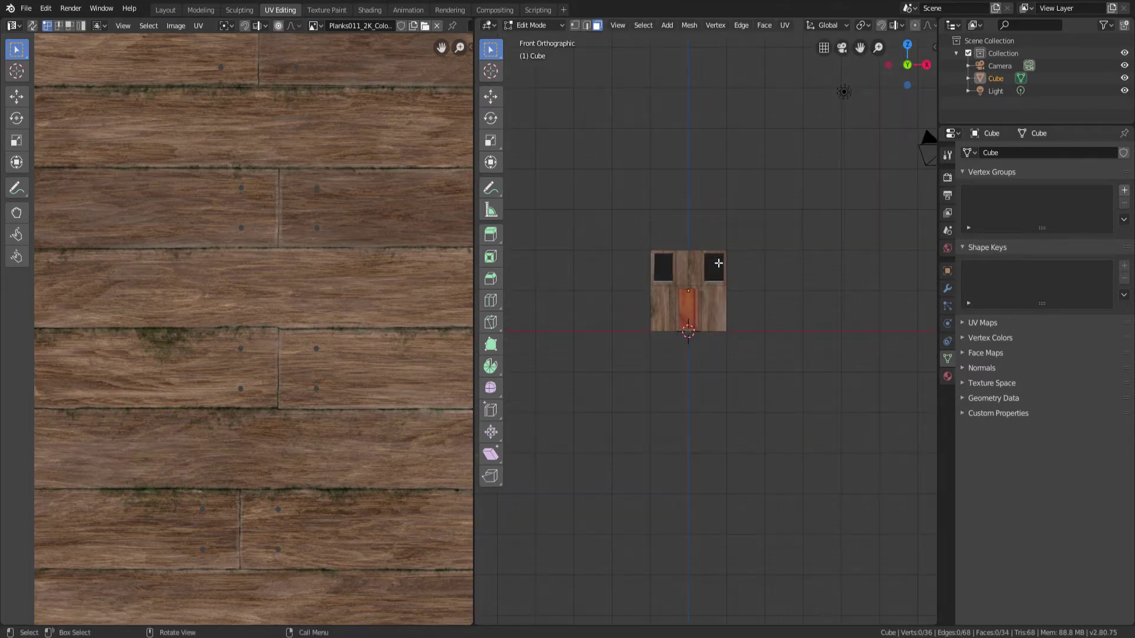
{"action": "scroll", "coordinate": [587, 73], "scroll_direction": "up", "scroll_amount": 2}
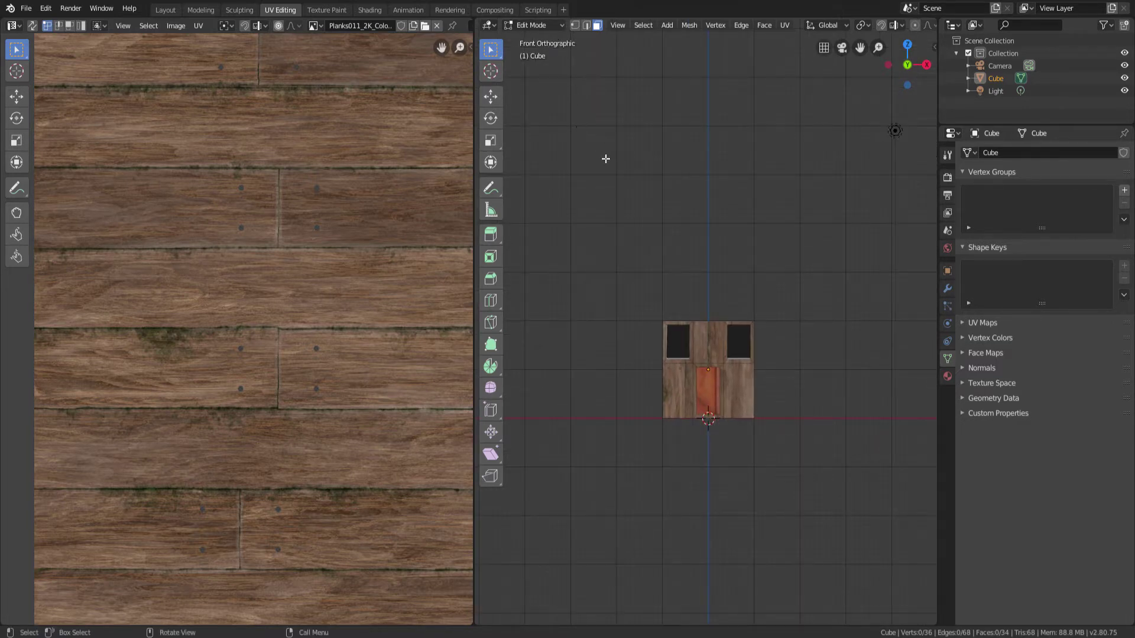
{"action": "key", "text": "grave"}
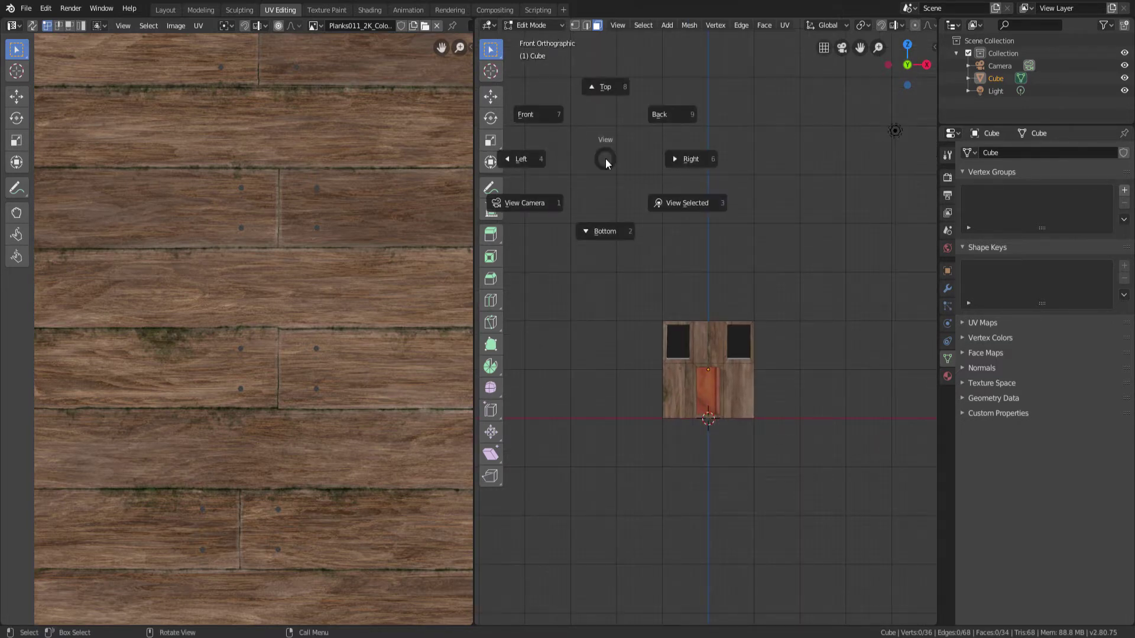
{"action": "left_click", "coordinate": [552, 115]}
{"action": "scroll", "coordinate": [668, 330], "scroll_direction": "up", "scroll_amount": 5}
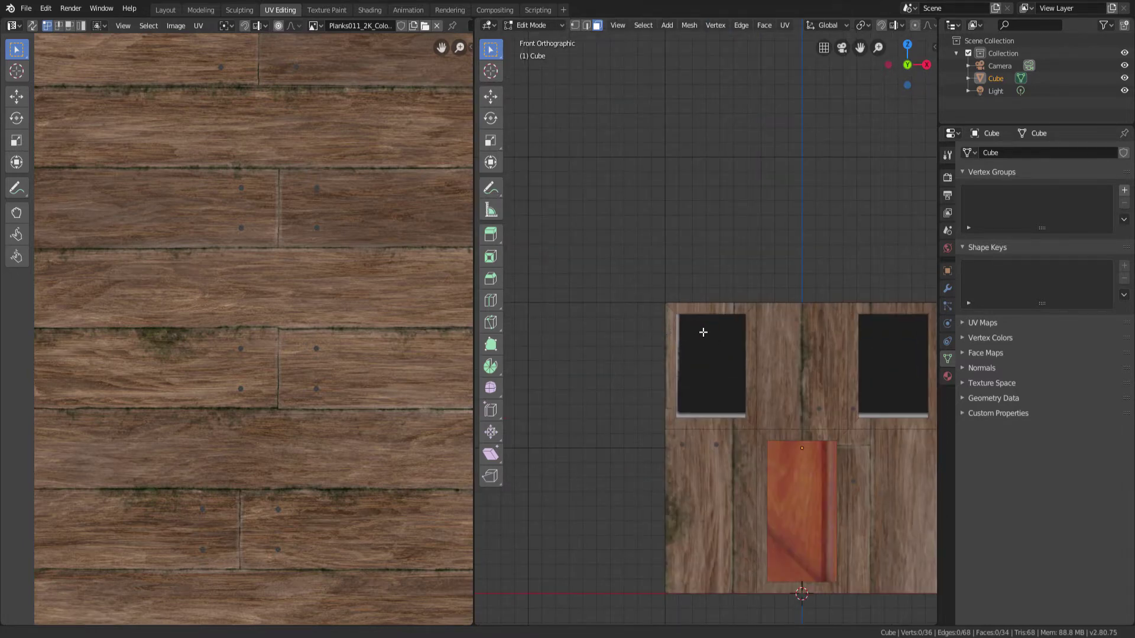
Step: Select the front-wall faces around the left and right windows
{"action": "middle_click_drag", "start_coordinate": [693, 332], "coordinate": [643, 298], "text": "shift"}
{"action": "scroll", "coordinate": [621, 286], "scroll_direction": "up", "scroll_amount": 3}
{"action": "left_click", "coordinate": [580, 283]}
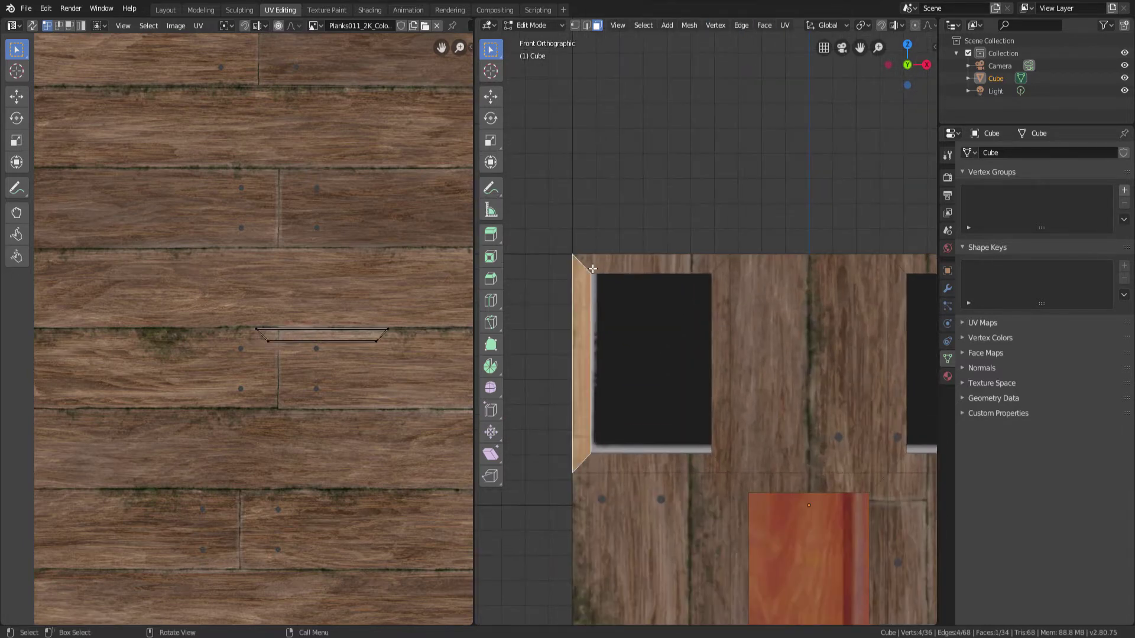
{"action": "left_click", "coordinate": [603, 265], "text": "shift"}
{"action": "left_click", "coordinate": [747, 289], "text": "shift"}
{"action": "left_click", "coordinate": [726, 332], "text": "shift"}
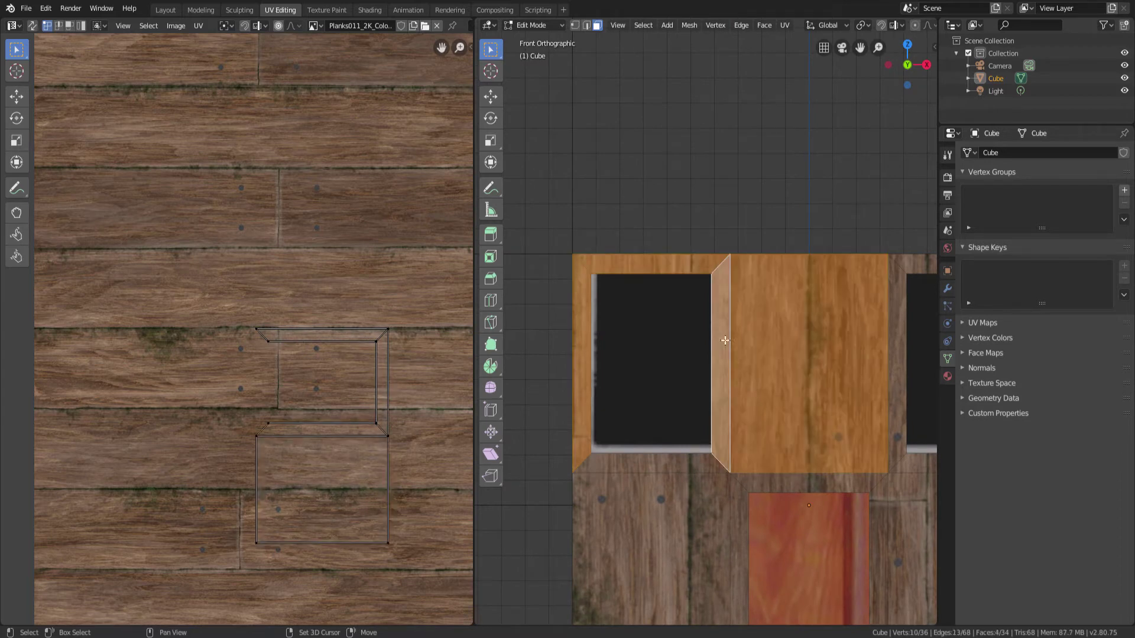
{"action": "left_click", "coordinate": [673, 463], "text": "shift"}
{"action": "scroll", "coordinate": [669, 413], "scroll_direction": "down", "scroll_amount": 4}
{"action": "scroll", "coordinate": [717, 409], "scroll_direction": "up", "scroll_amount": 1}
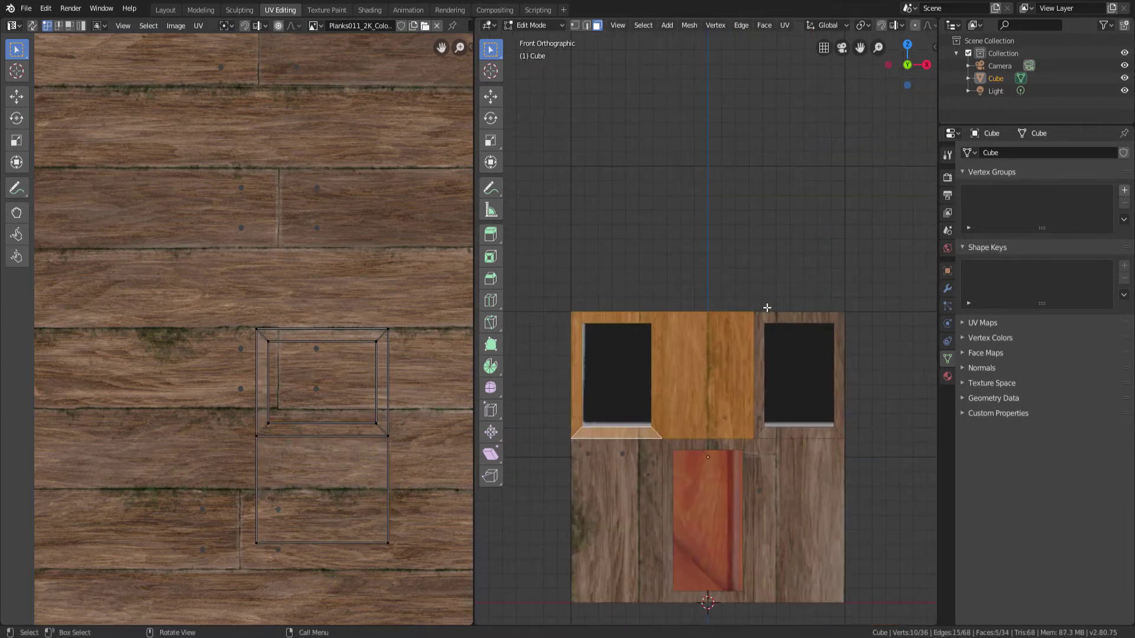
{"action": "left_click", "coordinate": [760, 324], "text": "shift"}
{"action": "left_click", "coordinate": [810, 318], "text": "shift"}
{"action": "left_click", "coordinate": [842, 351], "text": "shift"}
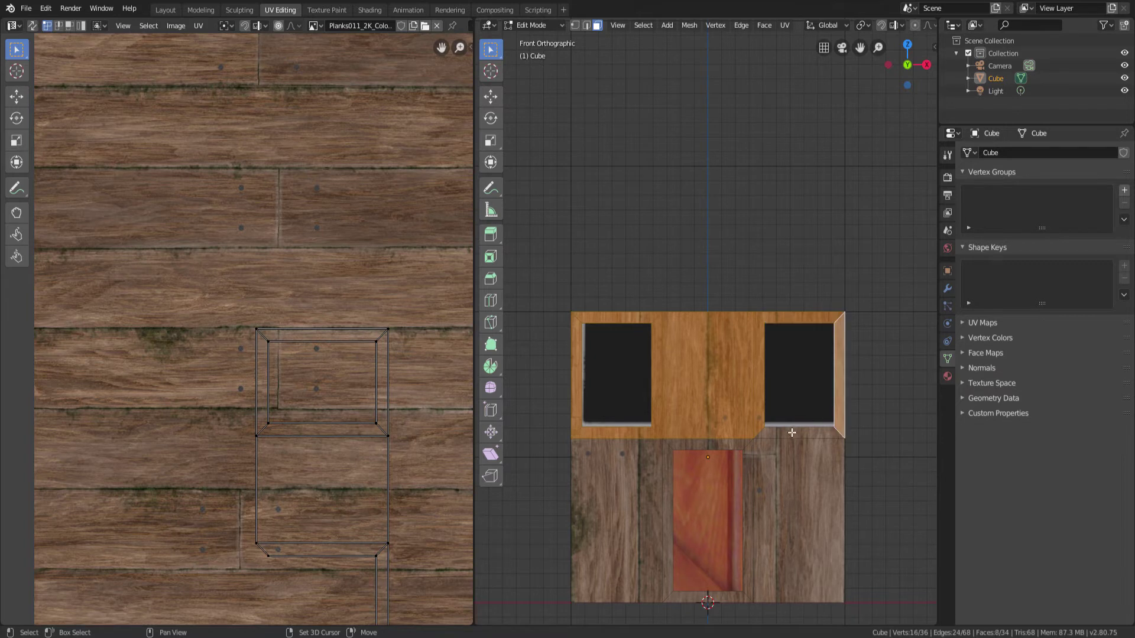
{"action": "left_click", "coordinate": [792, 433], "text": "shift"}
Step: Add the lower wall panels, door-side strips and floor face, then switch to Solid shading
{"action": "middle_click_drag", "start_coordinate": [792, 463], "coordinate": [788, 424], "text": "shift"}
{"action": "left_click", "coordinate": [788, 424], "text": "shift"}
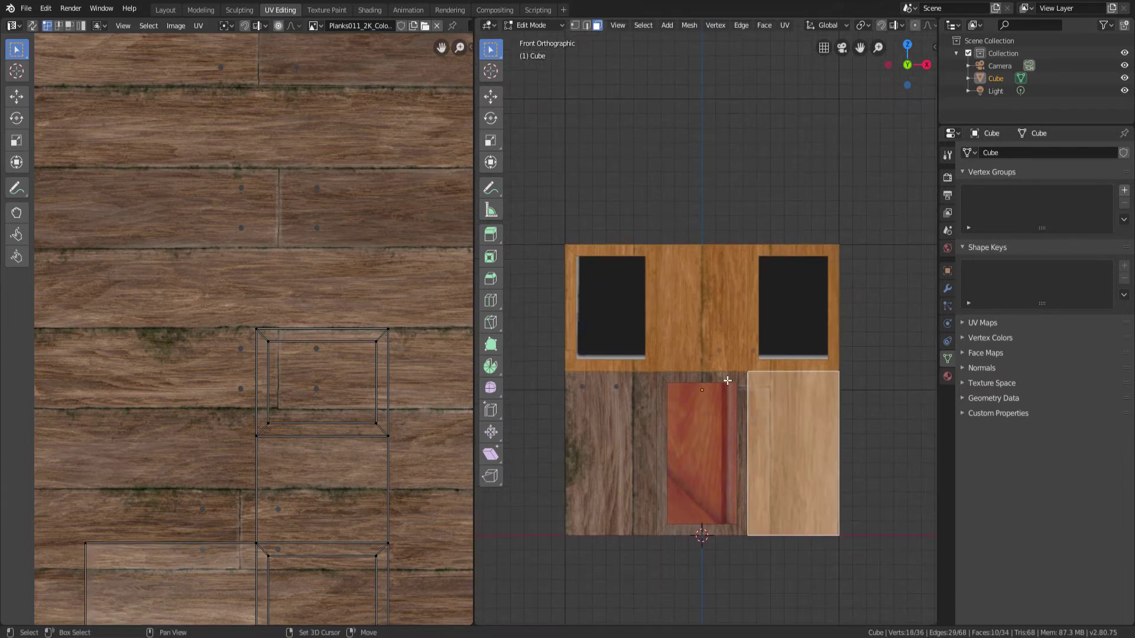
{"action": "left_click", "coordinate": [742, 385], "text": "shift"}
{"action": "left_click", "coordinate": [739, 406], "text": "shift"}
{"action": "left_click", "coordinate": [744, 396], "text": "shift"}
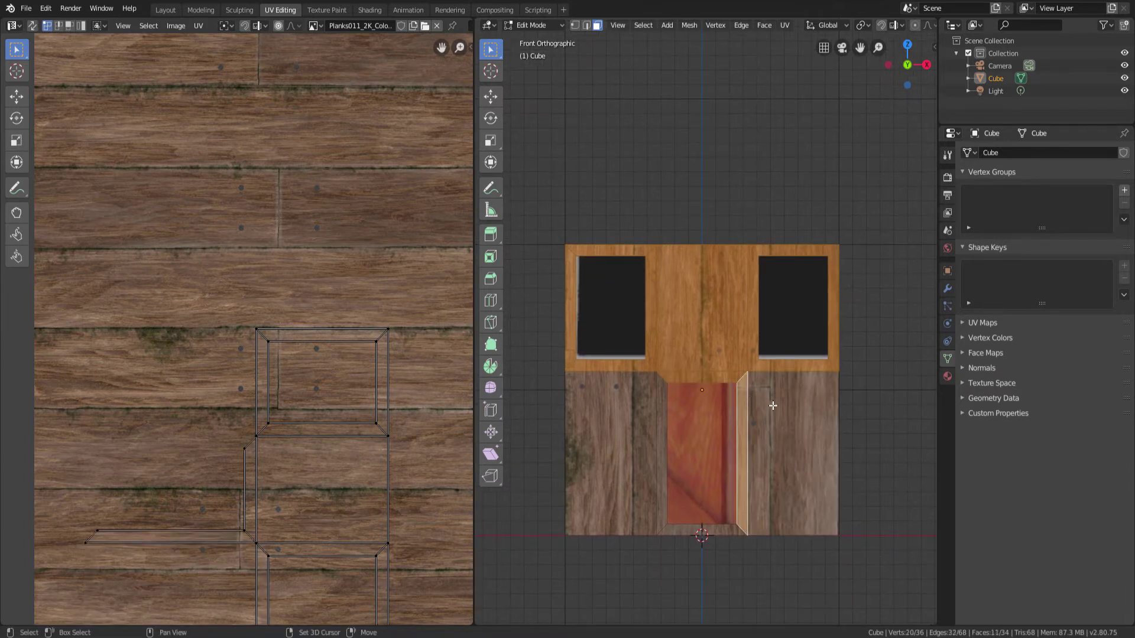
{"action": "left_click", "coordinate": [647, 405], "text": "shift"}
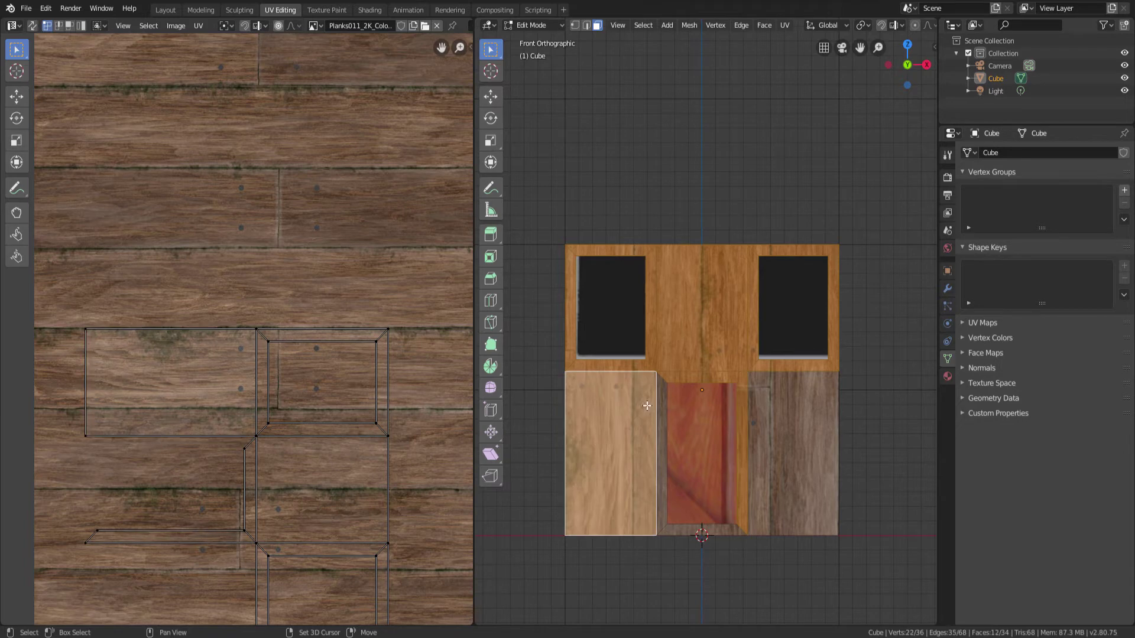
{"action": "left_click", "coordinate": [782, 418], "text": "shift"}
{"action": "left_click", "coordinate": [662, 426], "text": "shift"}
{"action": "left_click", "coordinate": [698, 532], "text": "shift"}
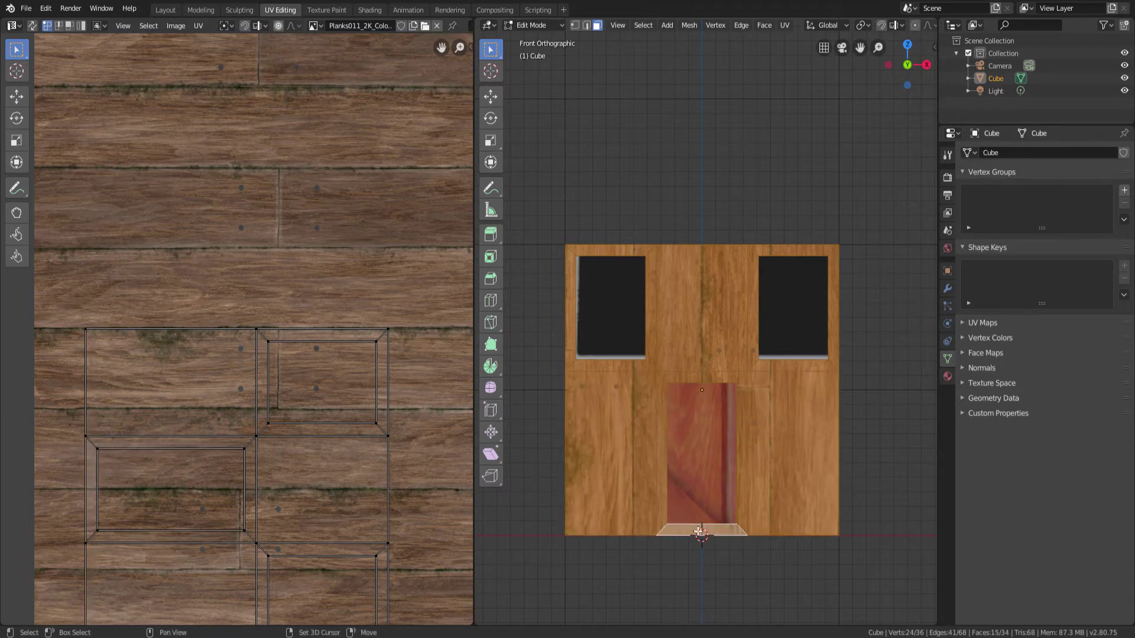
{"action": "scroll", "coordinate": [783, 470], "scroll_direction": "down", "scroll_amount": 2}
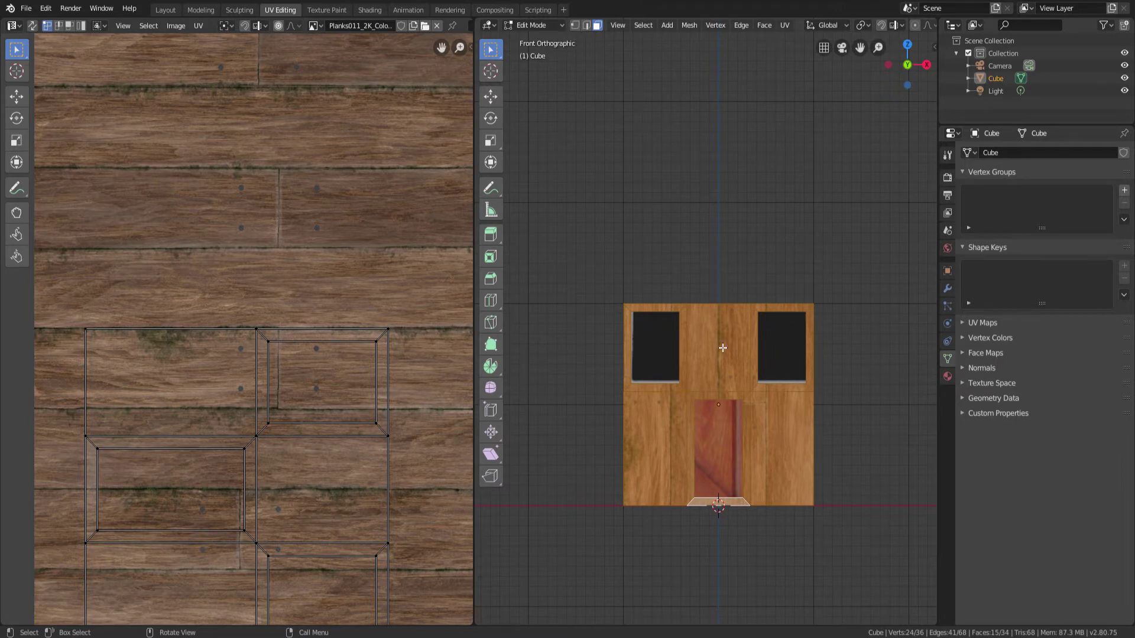
{"action": "middle_click_drag", "start_coordinate": [774, 426], "coordinate": [773, 365], "text": "shift"}
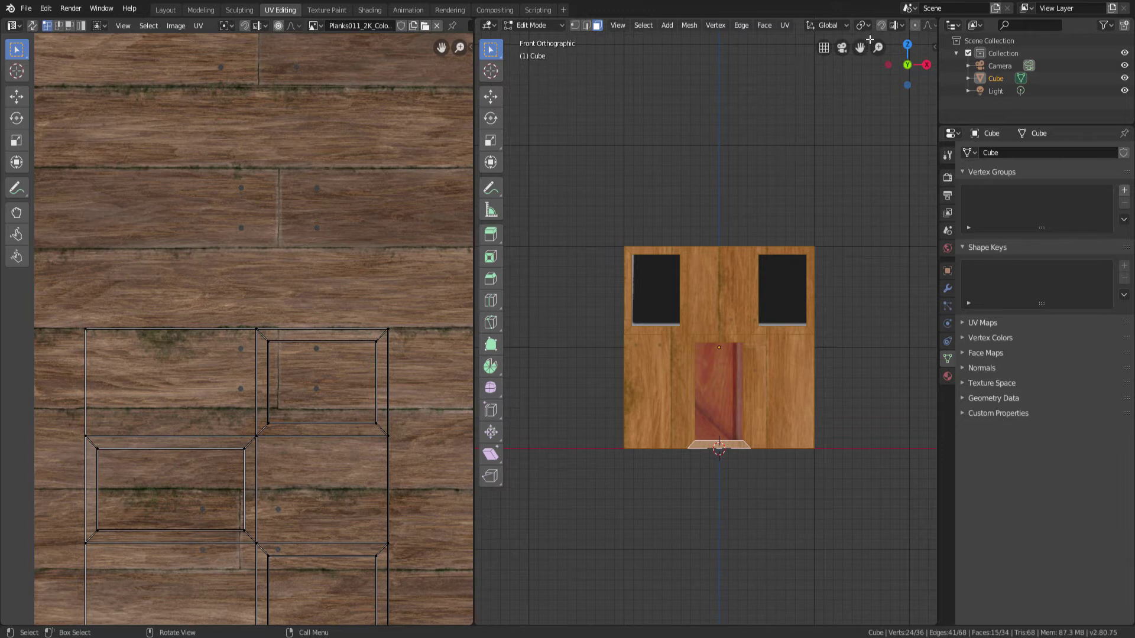
{"action": "key", "text": "z"}
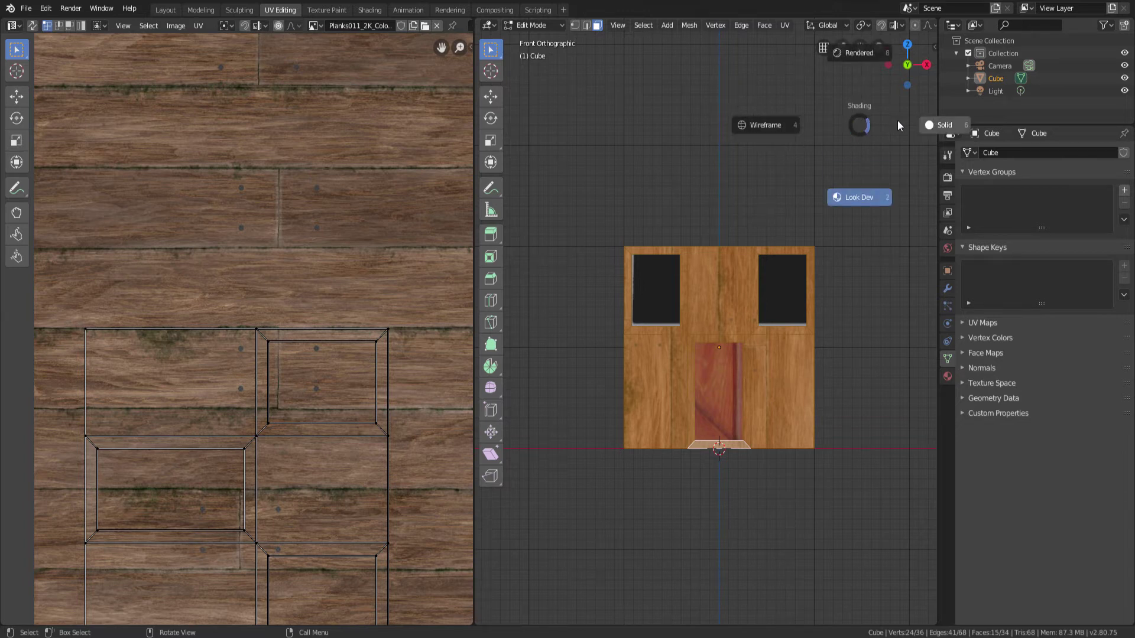
{"action": "left_click", "coordinate": [939, 125]}
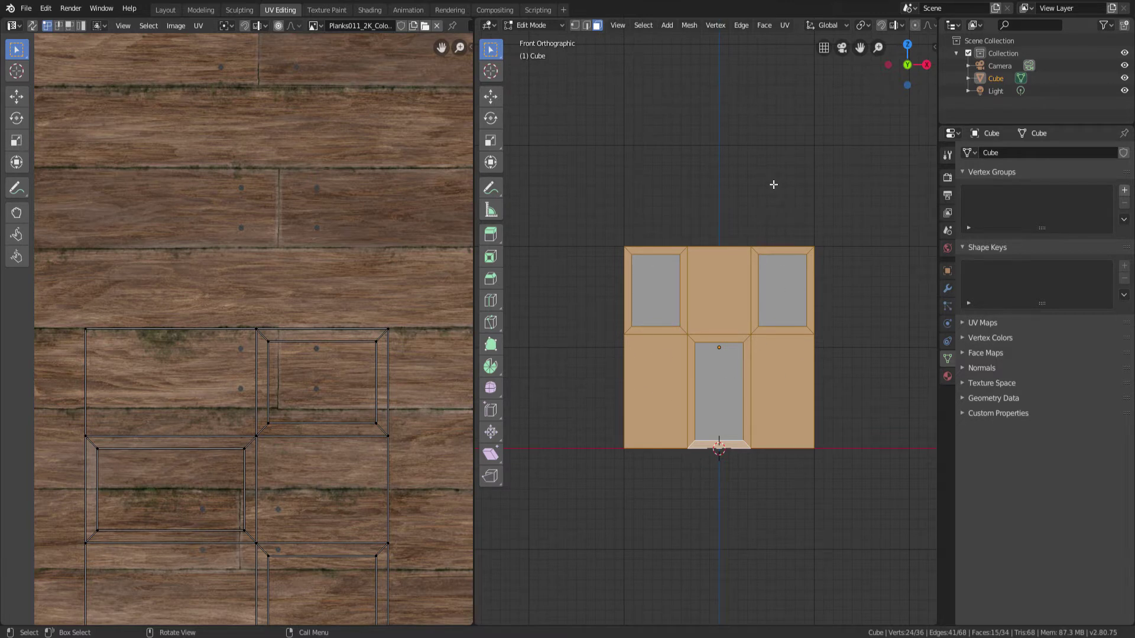
Step: Return to Look Dev and project the front-wall UVs with Project from View (Bounds)
{"action": "key", "text": "z"}
{"action": "left_click", "coordinate": [757, 253]}
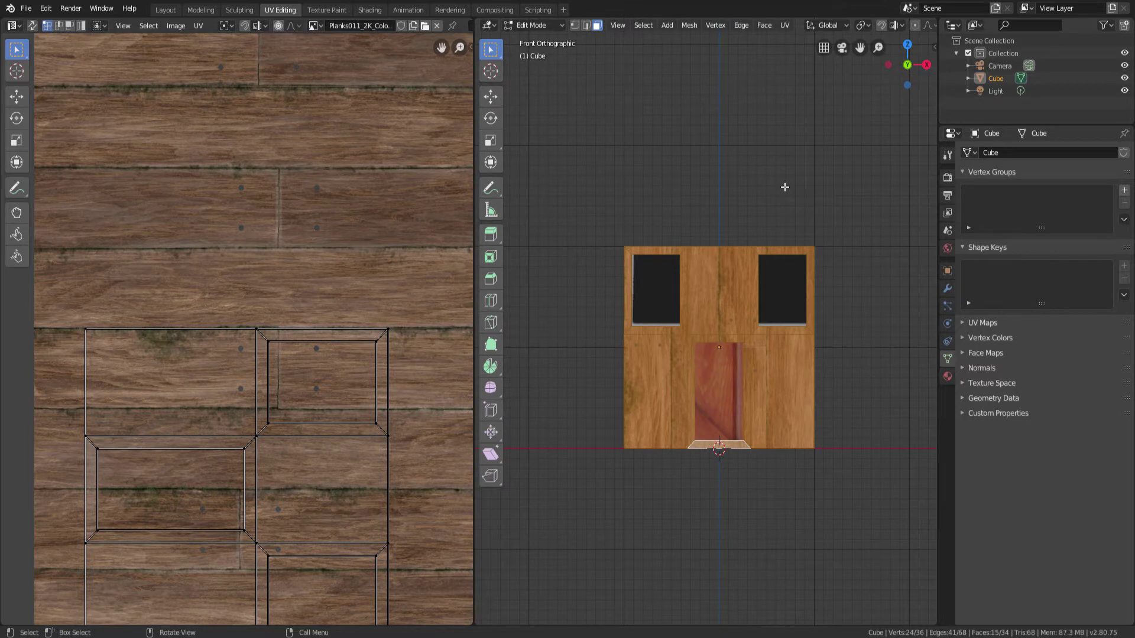
{"action": "key", "text": "u"}
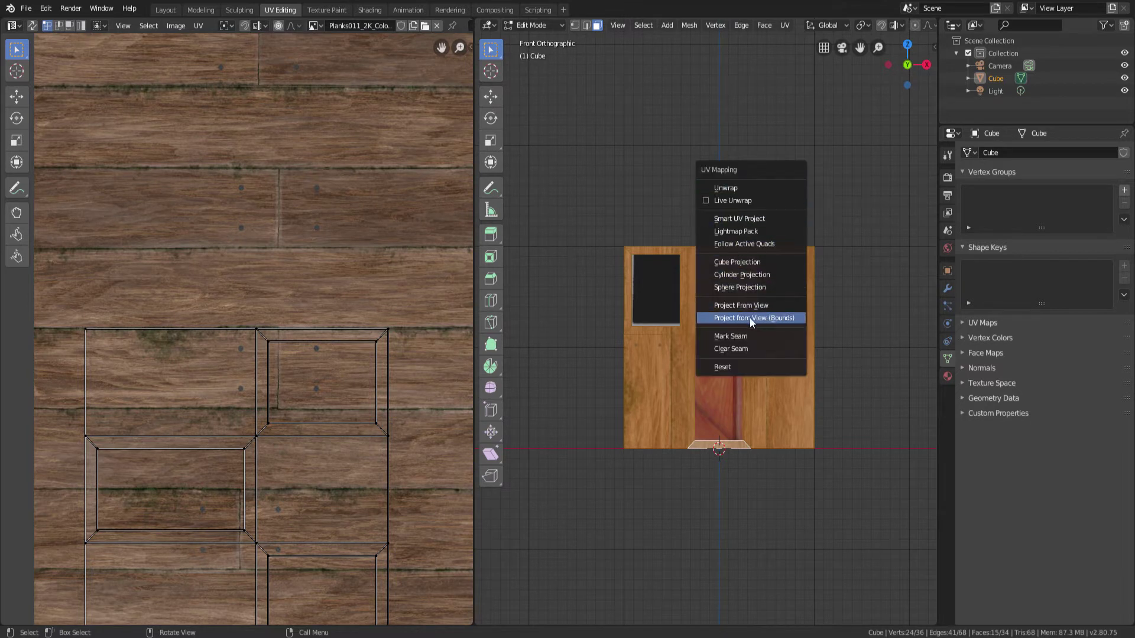
{"action": "left_click", "coordinate": [783, 318]}
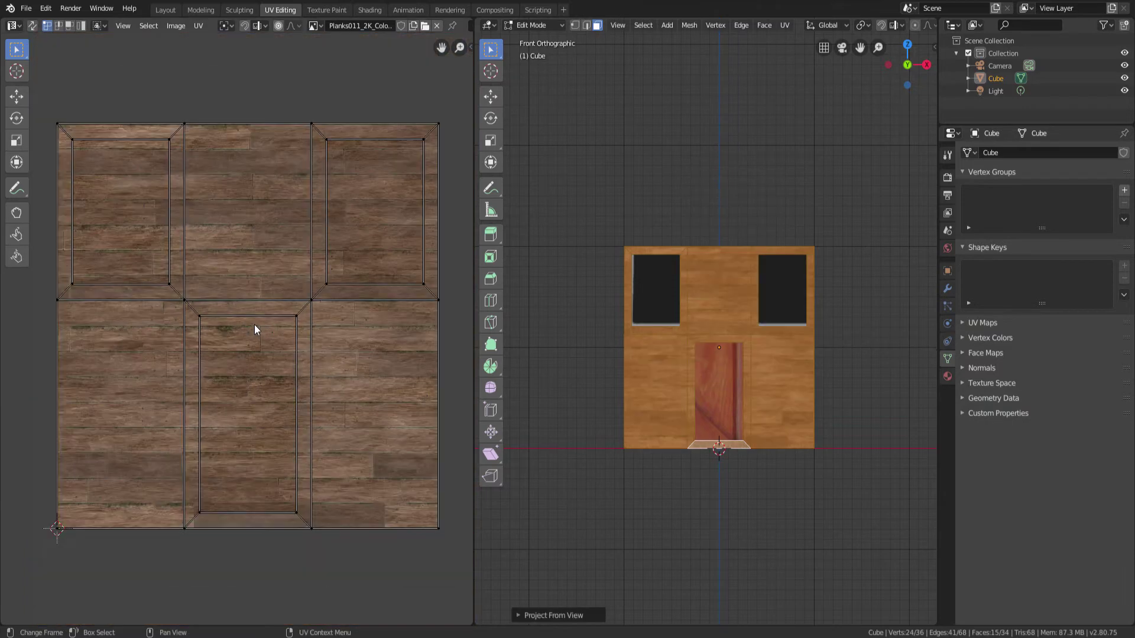
Step: Orbit to an angled view showing the side wall and re-project the UVs from there
{"action": "scroll", "coordinate": [254, 325], "scroll_direction": "down", "scroll_amount": 4}
{"action": "scroll", "coordinate": [711, 324], "scroll_direction": "up", "scroll_amount": 5}
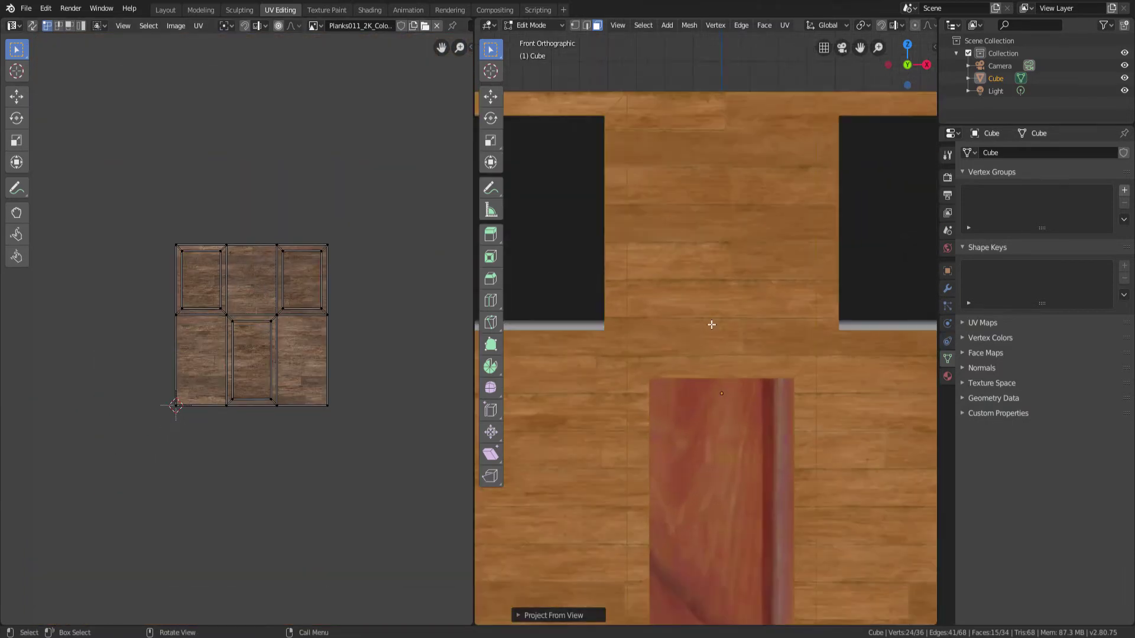
{"action": "scroll", "coordinate": [692, 309], "scroll_direction": "down", "scroll_amount": 5}
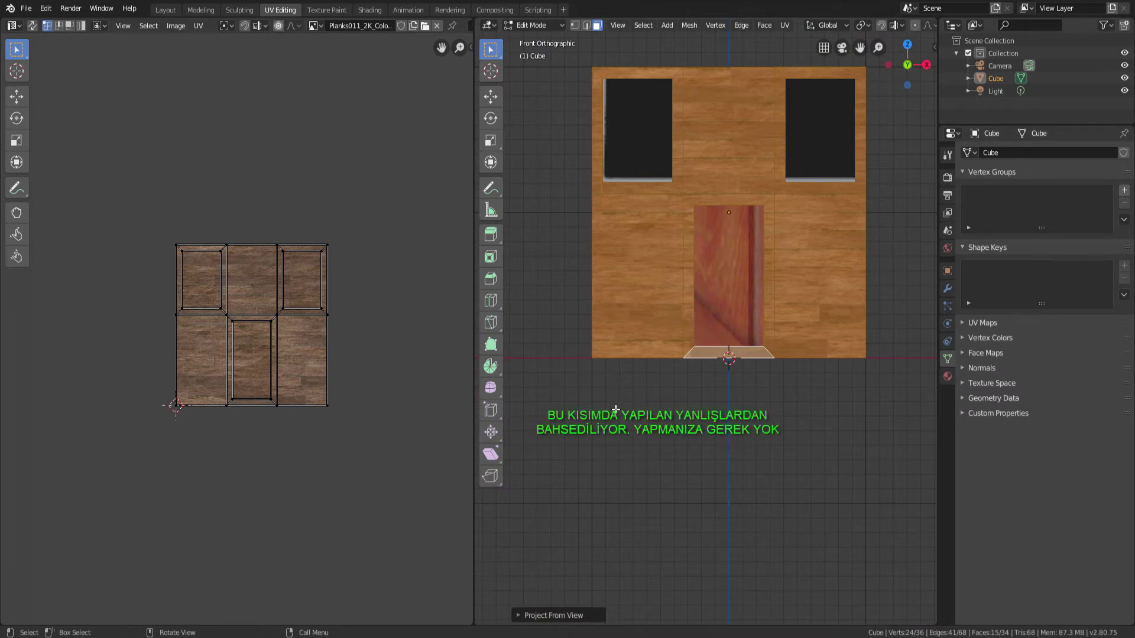
{"action": "scroll", "coordinate": [617, 413], "scroll_direction": "down", "scroll_amount": 3}
{"action": "middle_click_drag", "start_coordinate": [617, 413], "coordinate": [665, 416]}
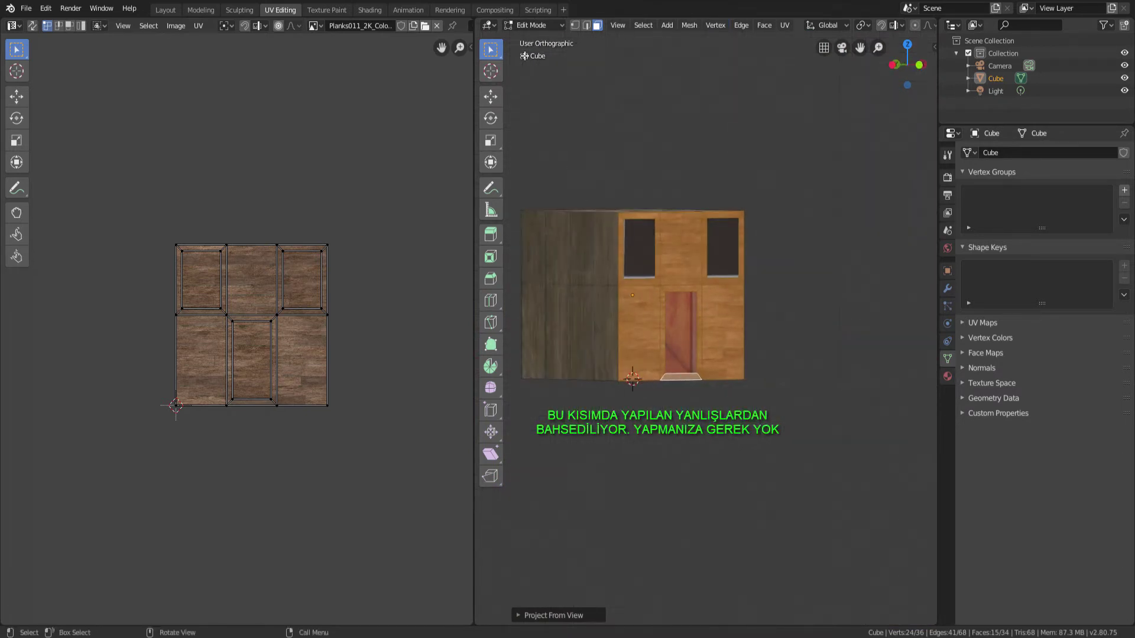
{"action": "middle_click_drag", "start_coordinate": [688, 279], "coordinate": [700, 263]}
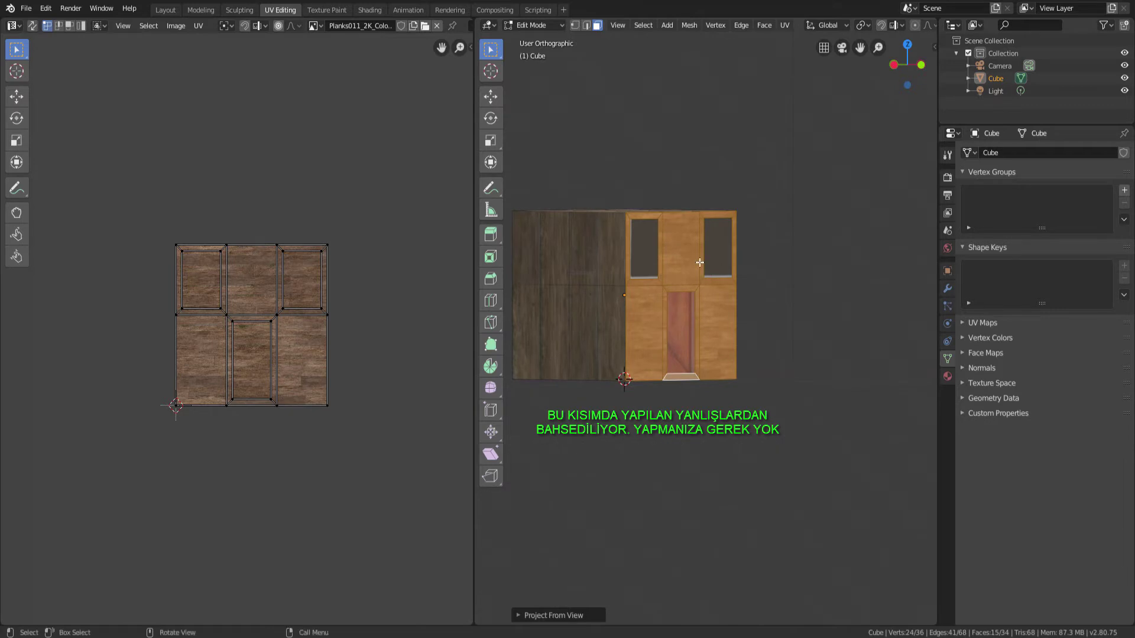
{"action": "key", "text": "u"}
{"action": "left_click", "coordinate": [707, 261]}
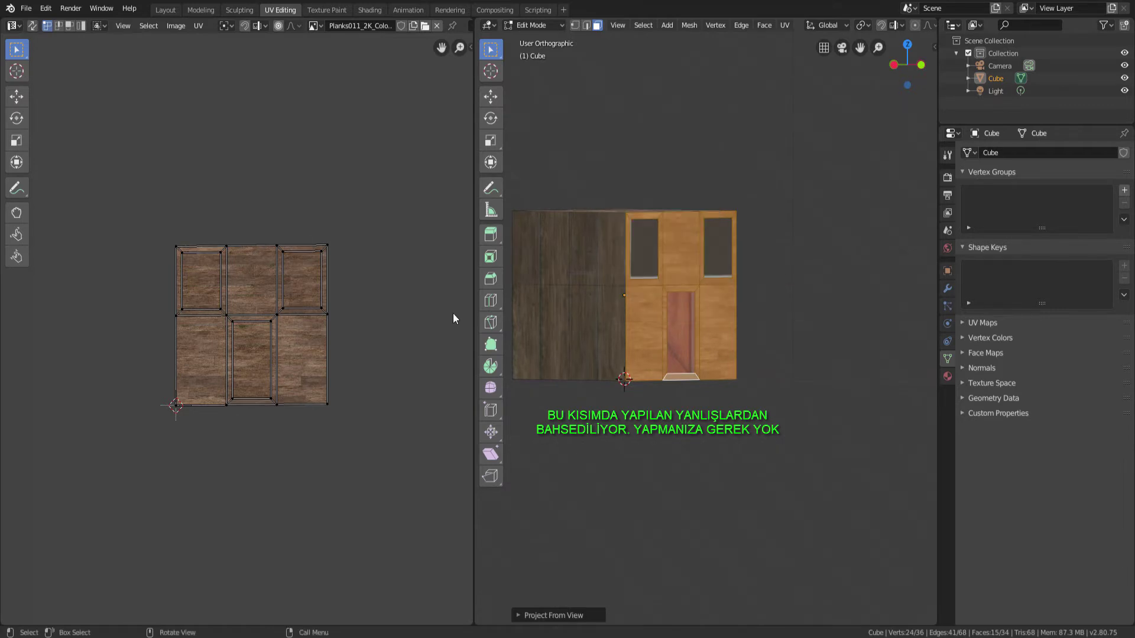
Step: Orbit the view to another angled look at the house
{"action": "middle_click_drag", "start_coordinate": [688, 281], "coordinate": [648, 258]}
{"action": "scroll", "coordinate": [653, 269], "scroll_direction": "up", "scroll_amount": 6}
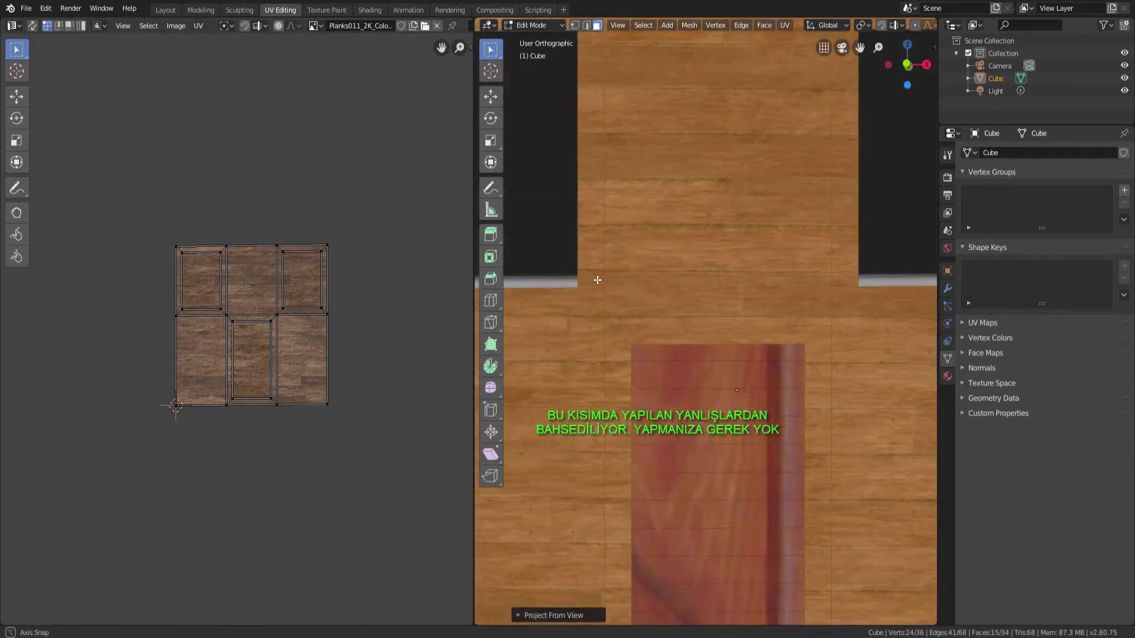
{"action": "scroll", "coordinate": [709, 354], "scroll_direction": "down", "scroll_amount": 6}
{"action": "middle_click_drag", "start_coordinate": [639, 355], "coordinate": [754, 386]}
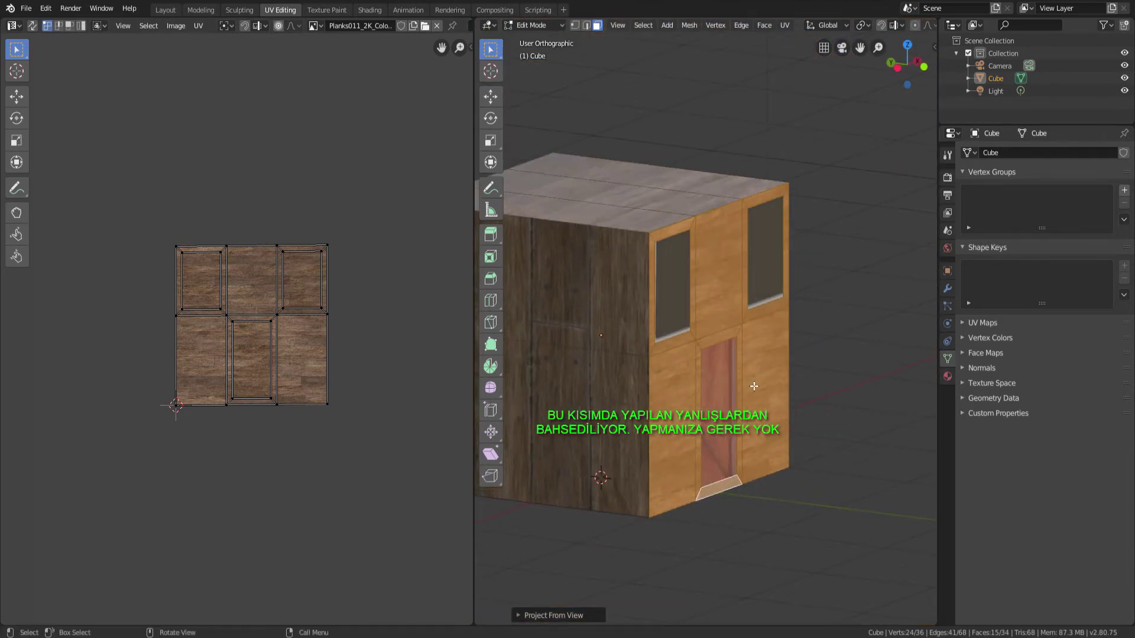
Step: Re-project the front-wall UVs from the straight front view to the texture bounds, then deselect
{"action": "key", "text": "u"}
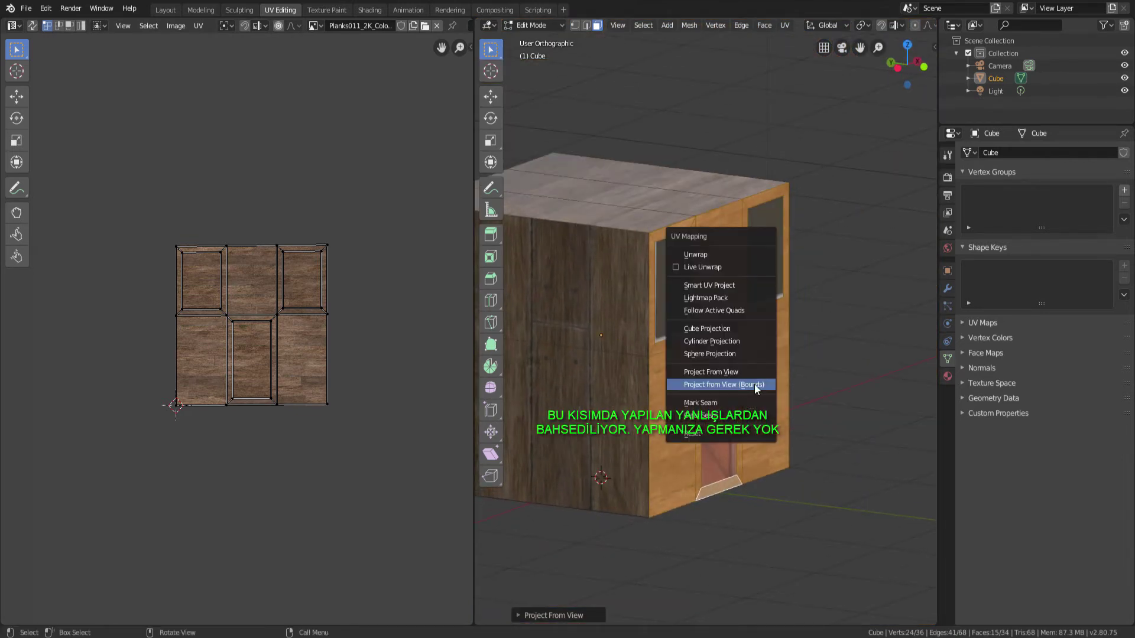
{"action": "left_click", "coordinate": [754, 384]}
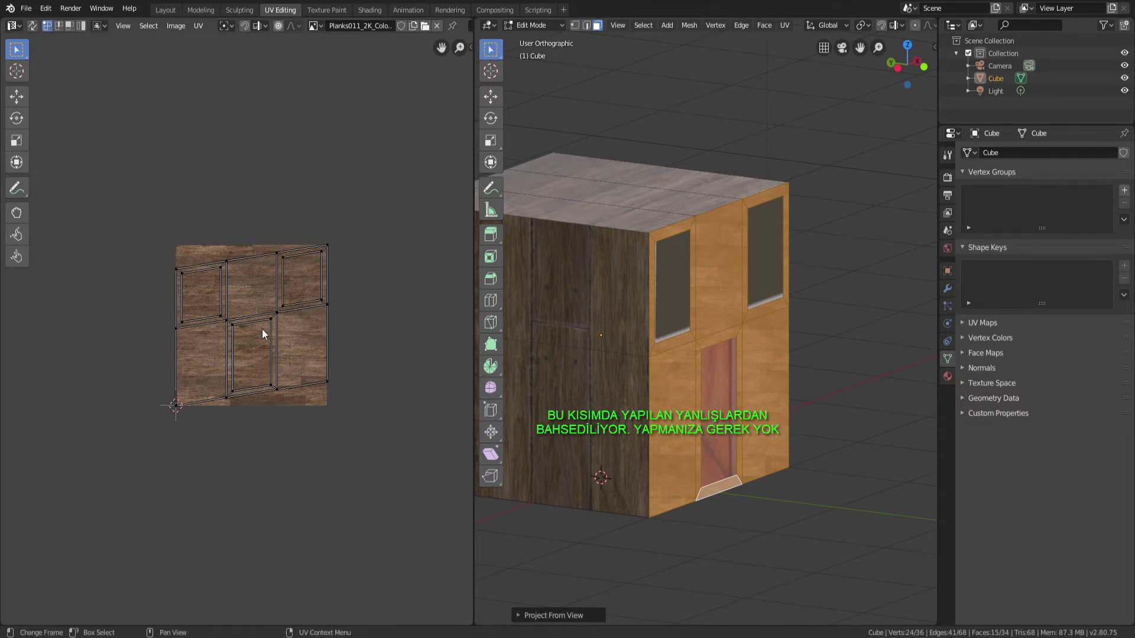
{"action": "key", "text": "KP_1"}
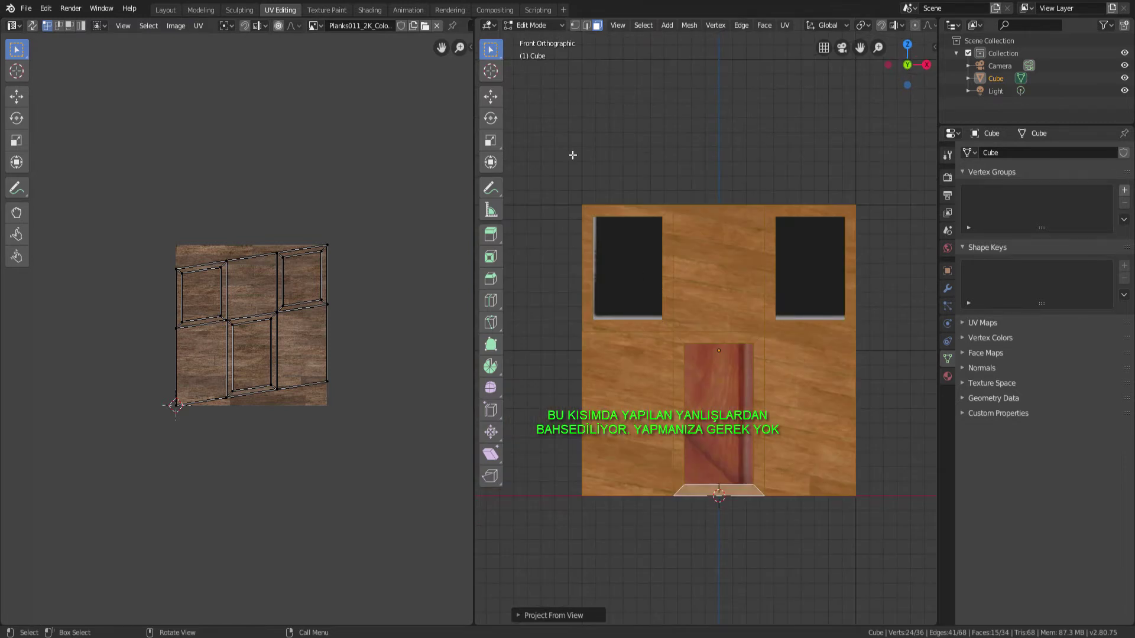
{"action": "middle_click_drag", "start_coordinate": [741, 307], "coordinate": [727, 266], "text": "shift"}
{"action": "key", "text": "u"}
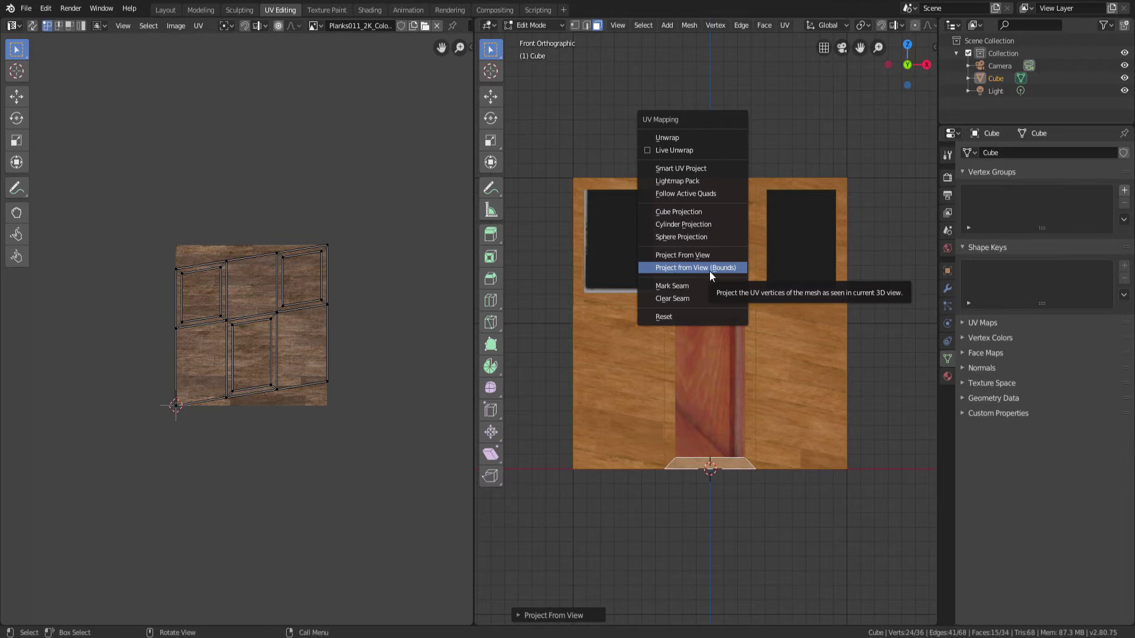
{"action": "left_click", "coordinate": [712, 269]}
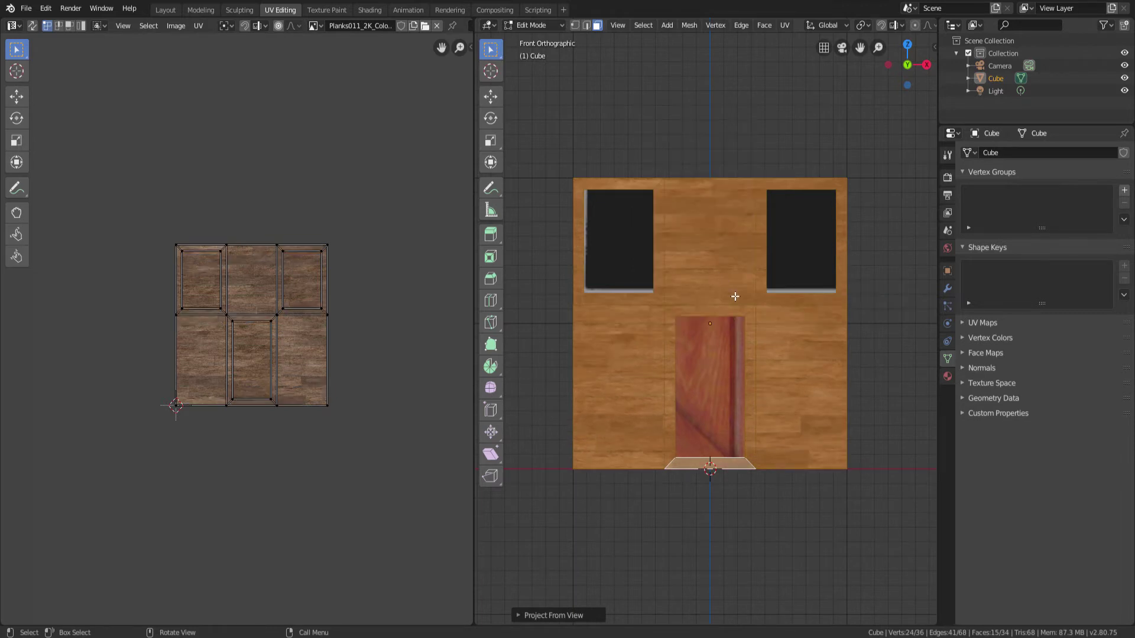
{"action": "left_click", "coordinate": [776, 513]}
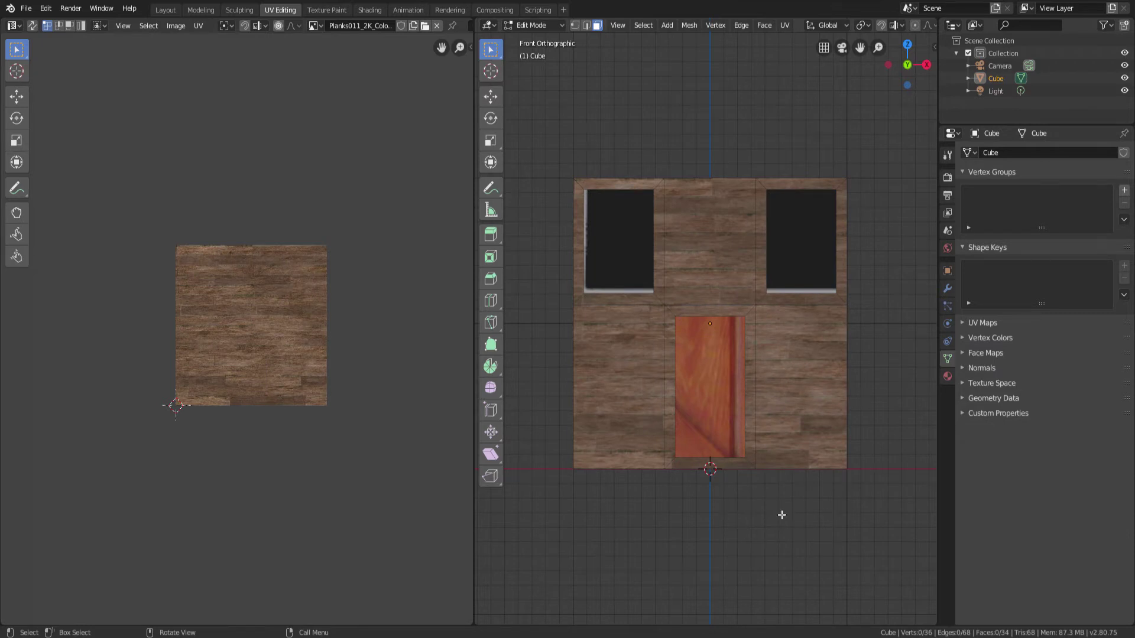
Step: In Back view, project the six back-wall faces' UVs from view to the texture bounds, then deselect
{"action": "key", "text": "ctrl+KP_1"}
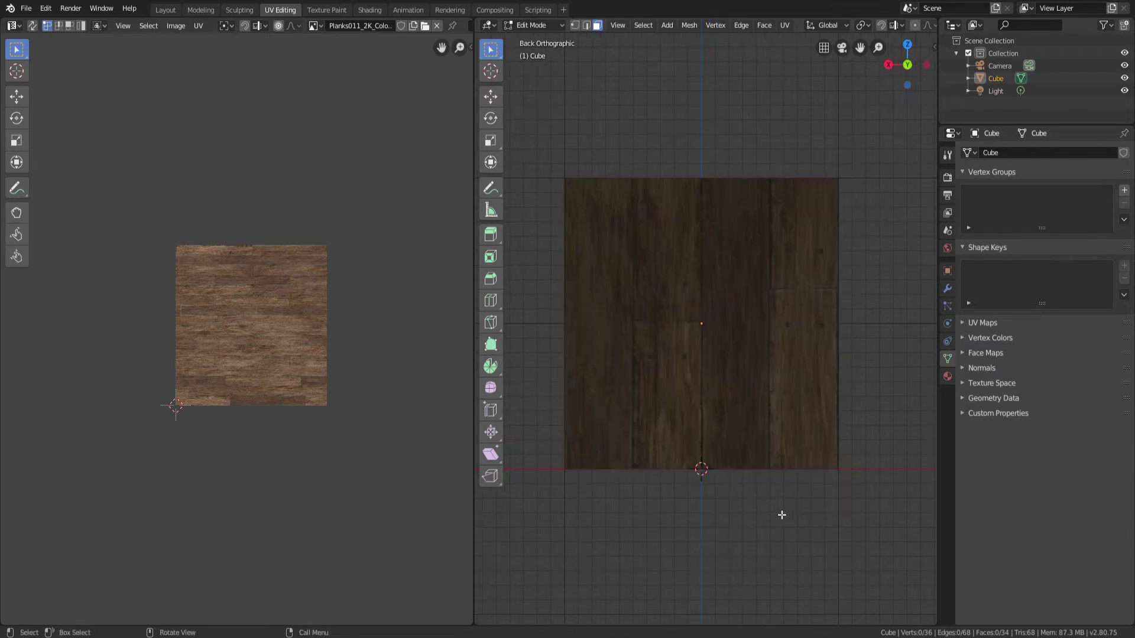
{"action": "left_click", "coordinate": [641, 219]}
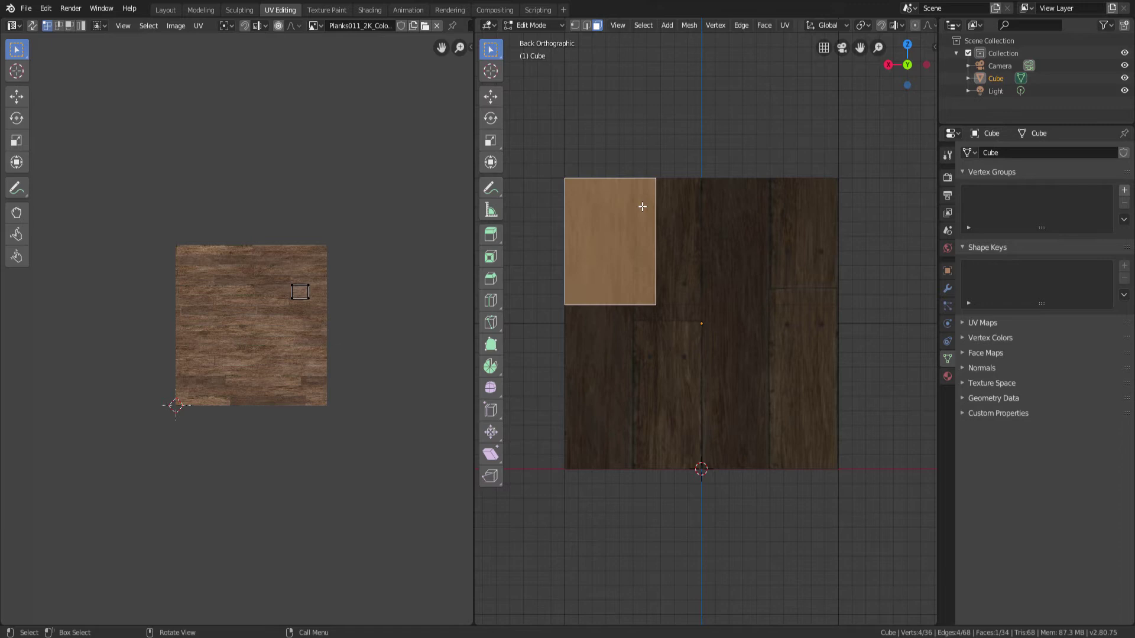
{"action": "left_click", "coordinate": [704, 211], "text": "shift"}
{"action": "left_click", "coordinate": [761, 208], "text": "shift"}
{"action": "left_click", "coordinate": [793, 341], "text": "shift"}
{"action": "left_click", "coordinate": [718, 343], "text": "shift"}
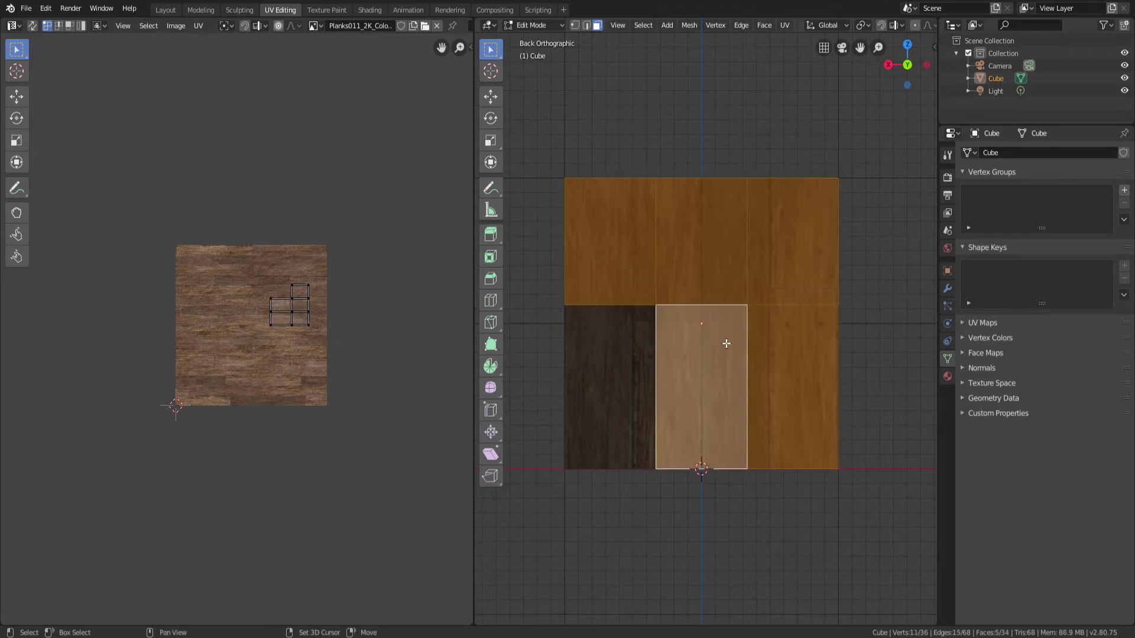
{"action": "left_click", "coordinate": [607, 367], "text": "shift"}
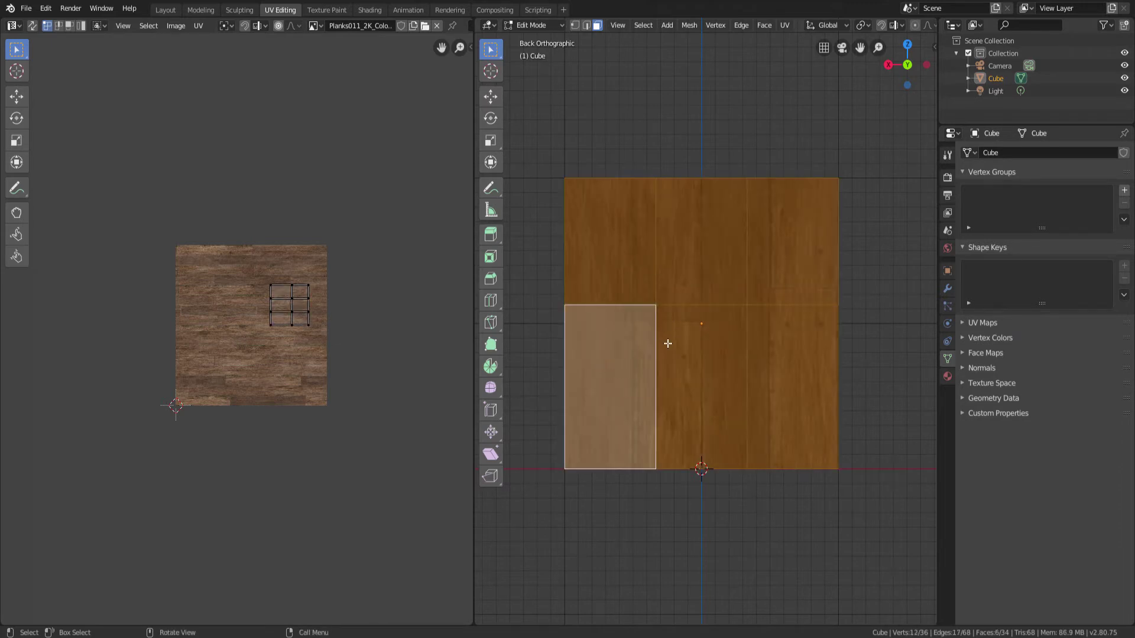
{"action": "key", "text": "u"}
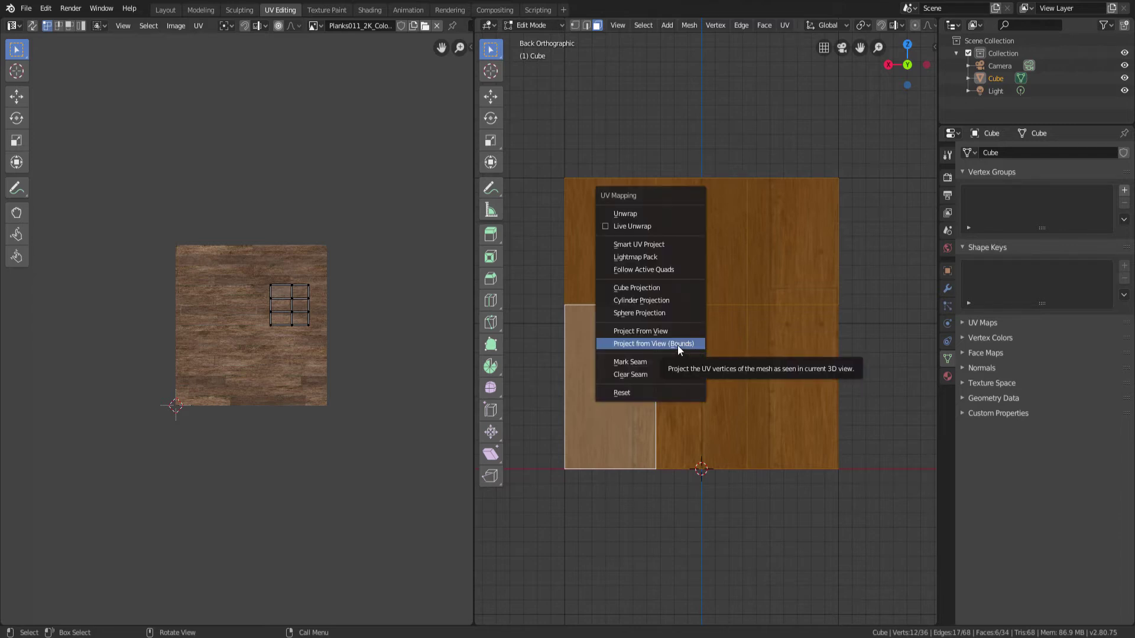
{"action": "left_click", "coordinate": [677, 346]}
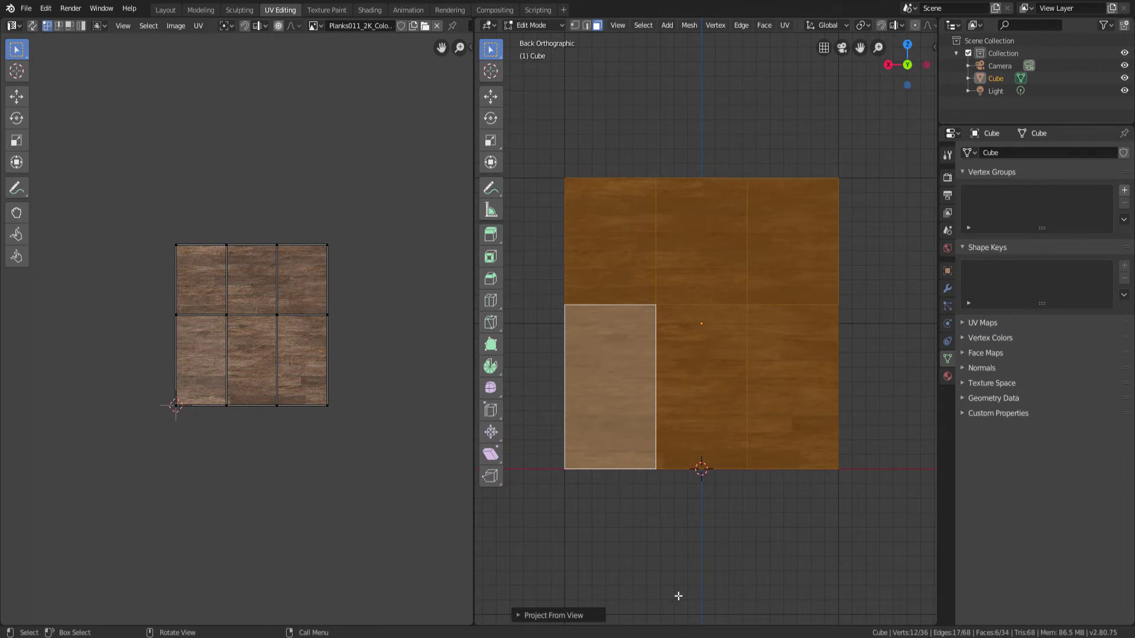
{"action": "left_click", "coordinate": [796, 538]}
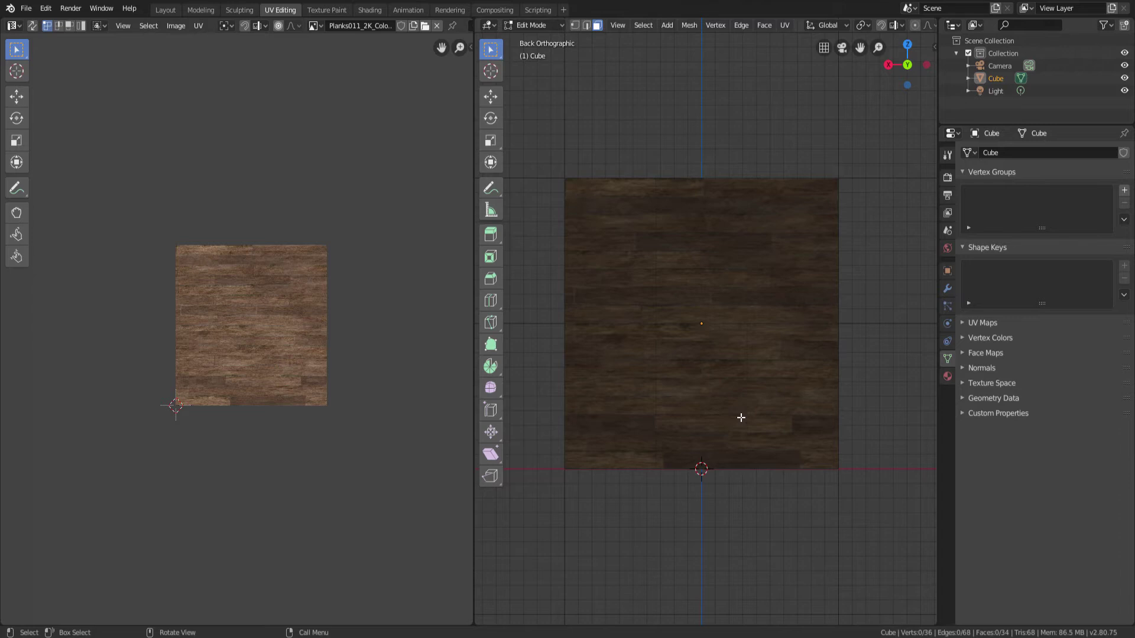
Step: In Right view, project both right-wall faces' UVs to the texture bounds and deselect
{"action": "key", "text": "KP_3"}
{"action": "left_click", "coordinate": [637, 236]}
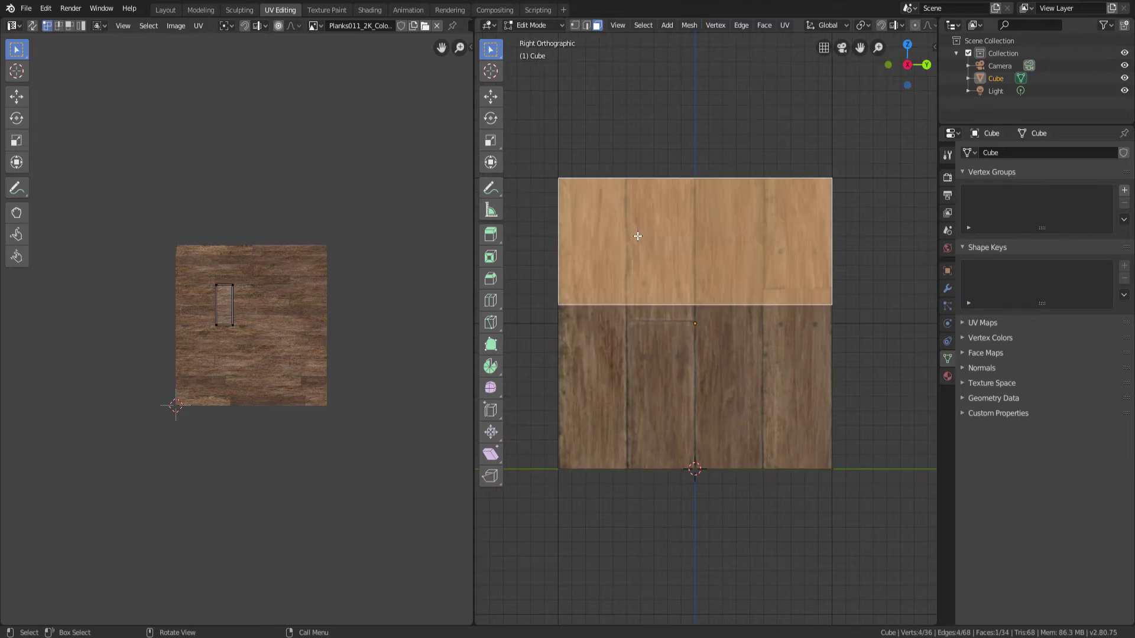
{"action": "left_click", "coordinate": [639, 347], "text": "shift"}
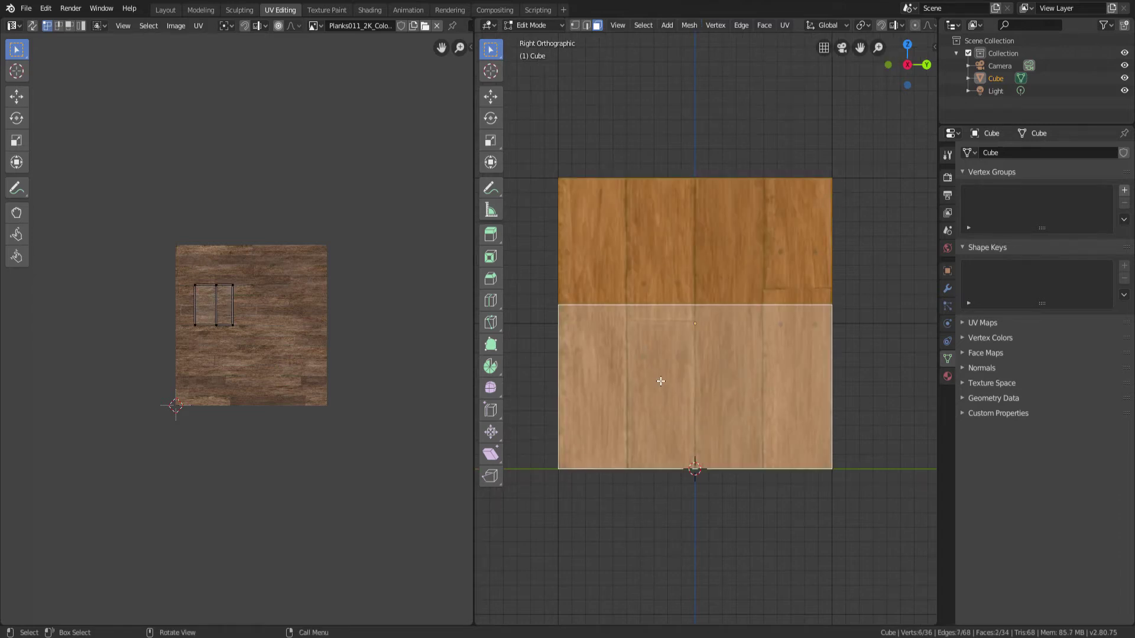
{"action": "key", "text": "u"}
{"action": "left_click", "coordinate": [661, 382]}
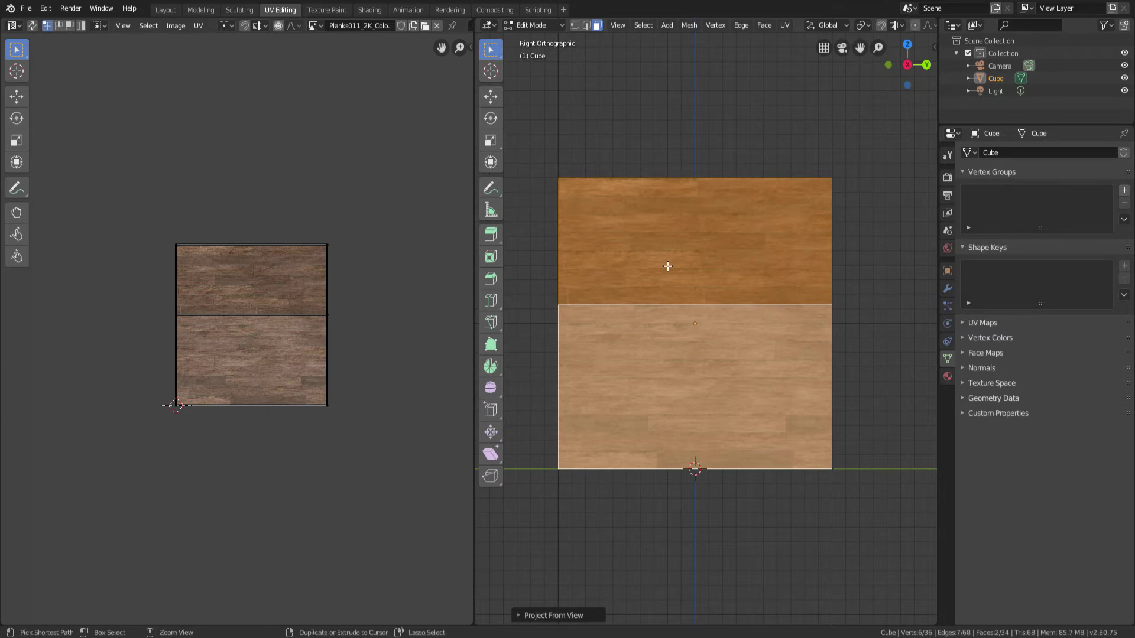
{"action": "left_click", "coordinate": [775, 132]}
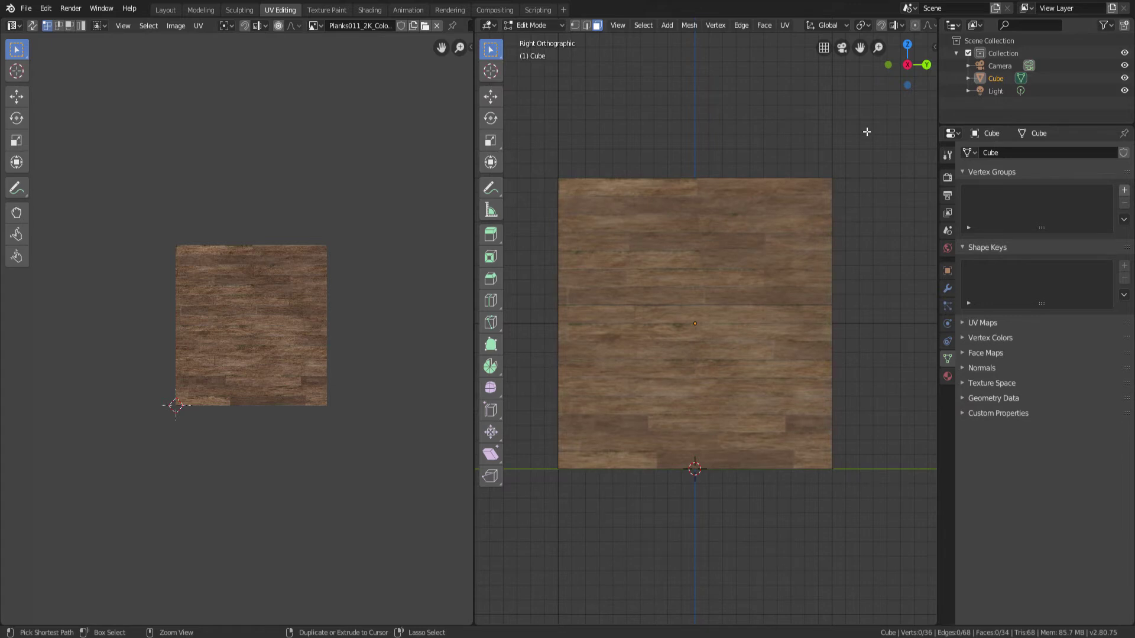
Step: In Left view, project both left-wall faces' UVs to the texture bounds
{"action": "key", "text": "ctrl+KP_3"}
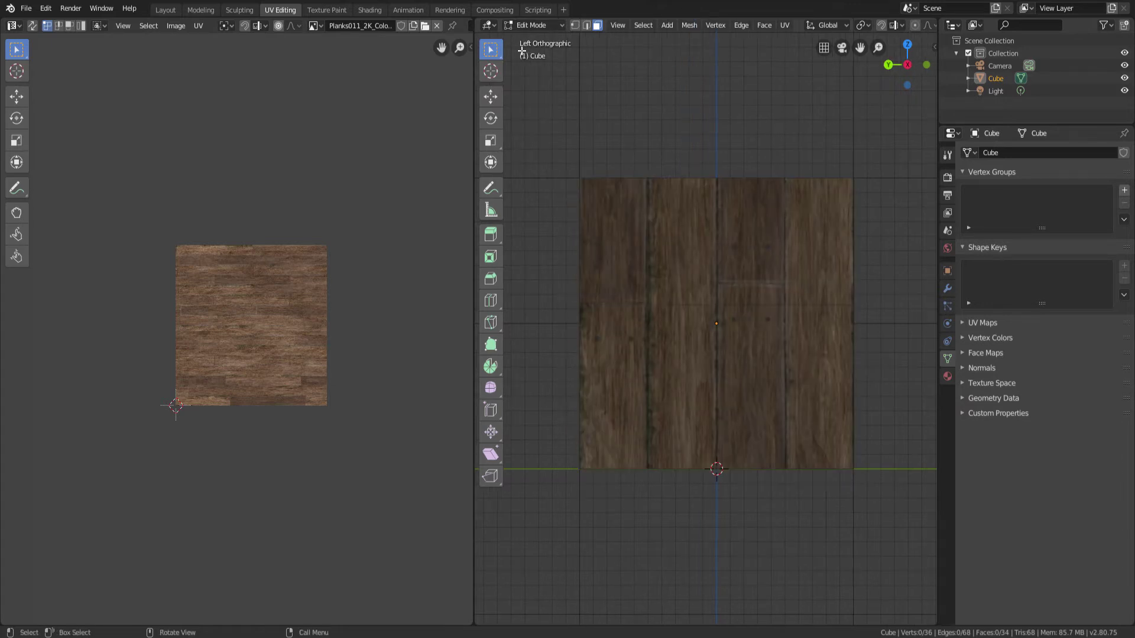
{"action": "key", "text": "grave"}
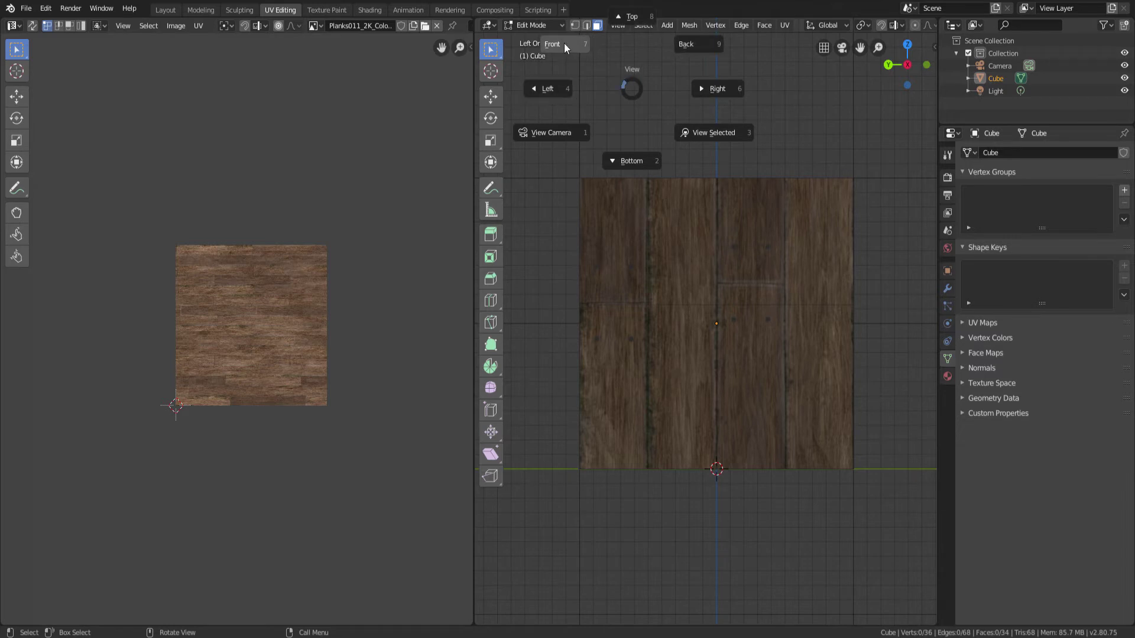
{"action": "left_click", "coordinate": [548, 89]}
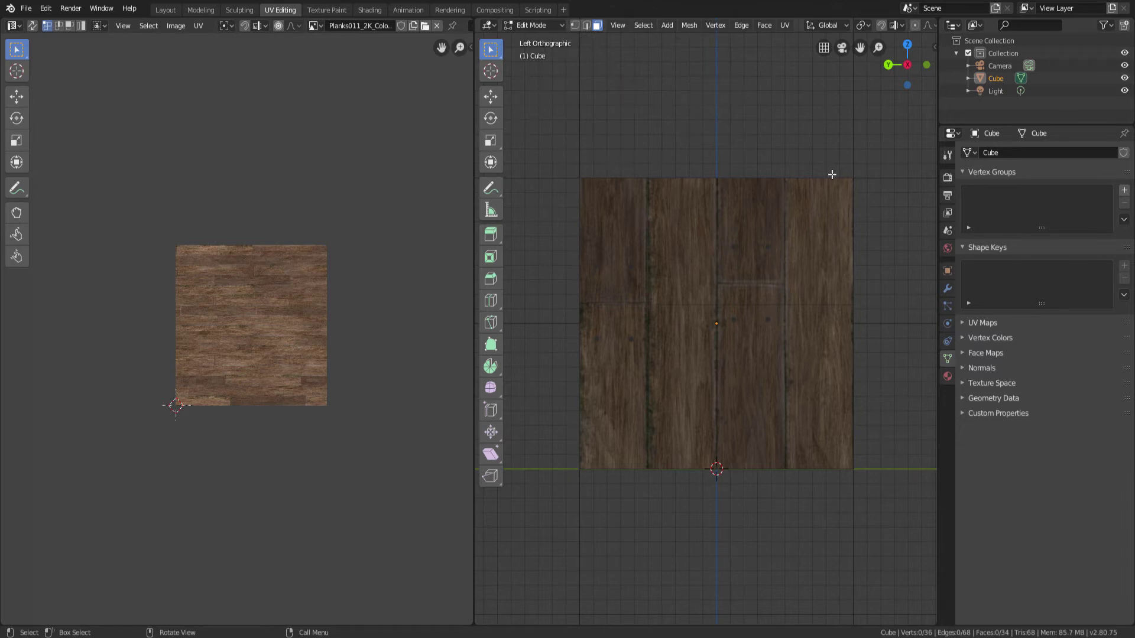
{"action": "left_click", "coordinate": [703, 226]}
{"action": "left_click", "coordinate": [700, 375], "text": "shift"}
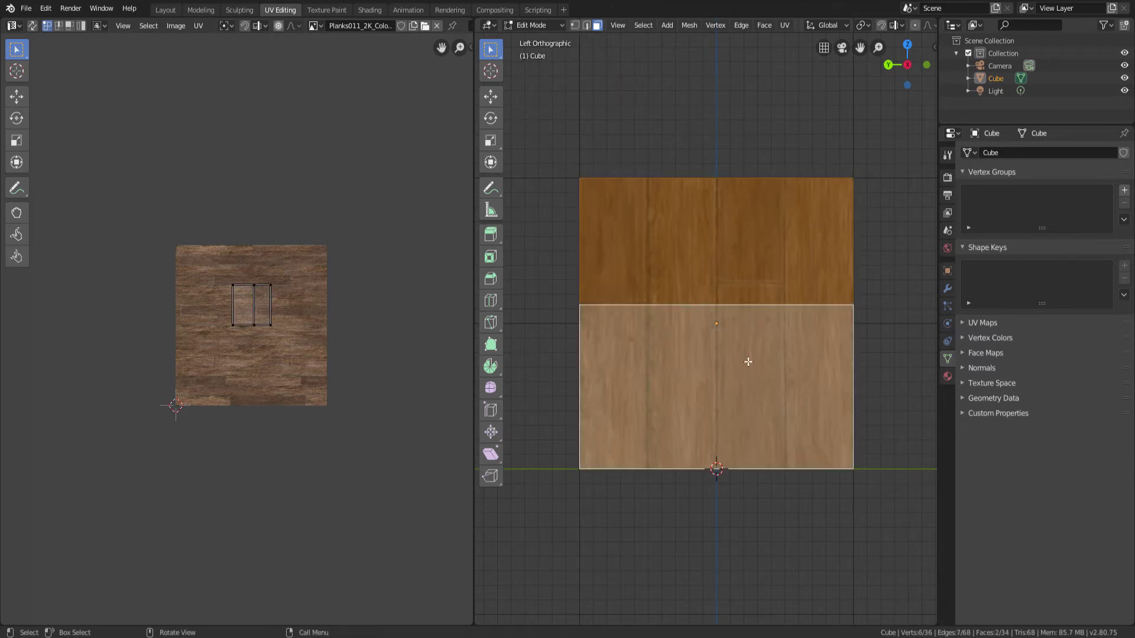
{"action": "key", "text": "u"}
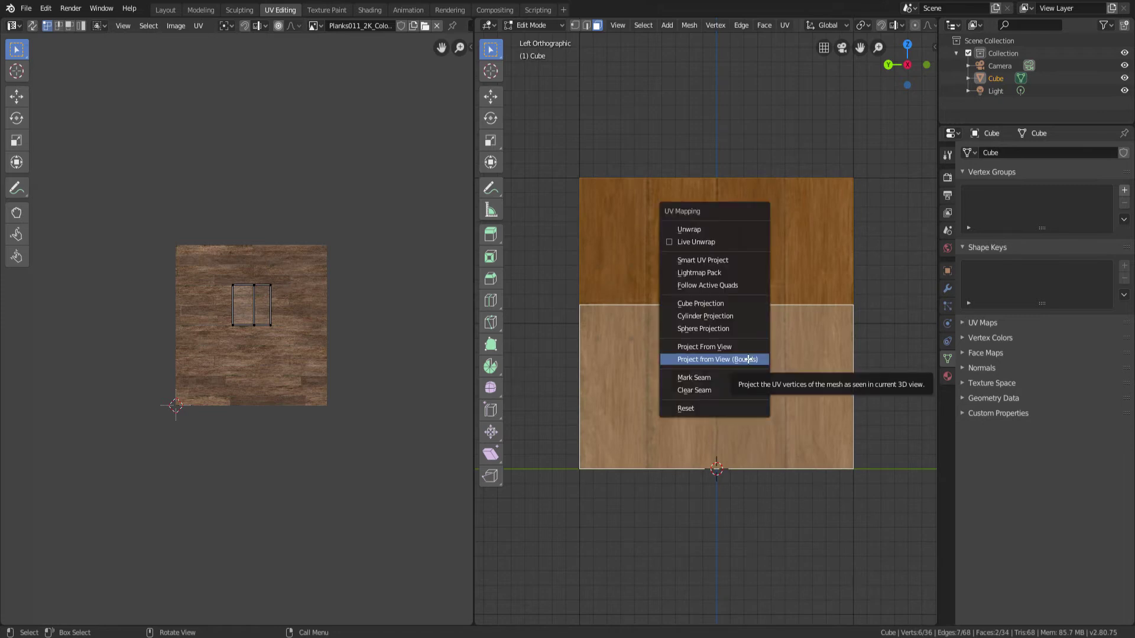
{"action": "left_click", "coordinate": [747, 359]}
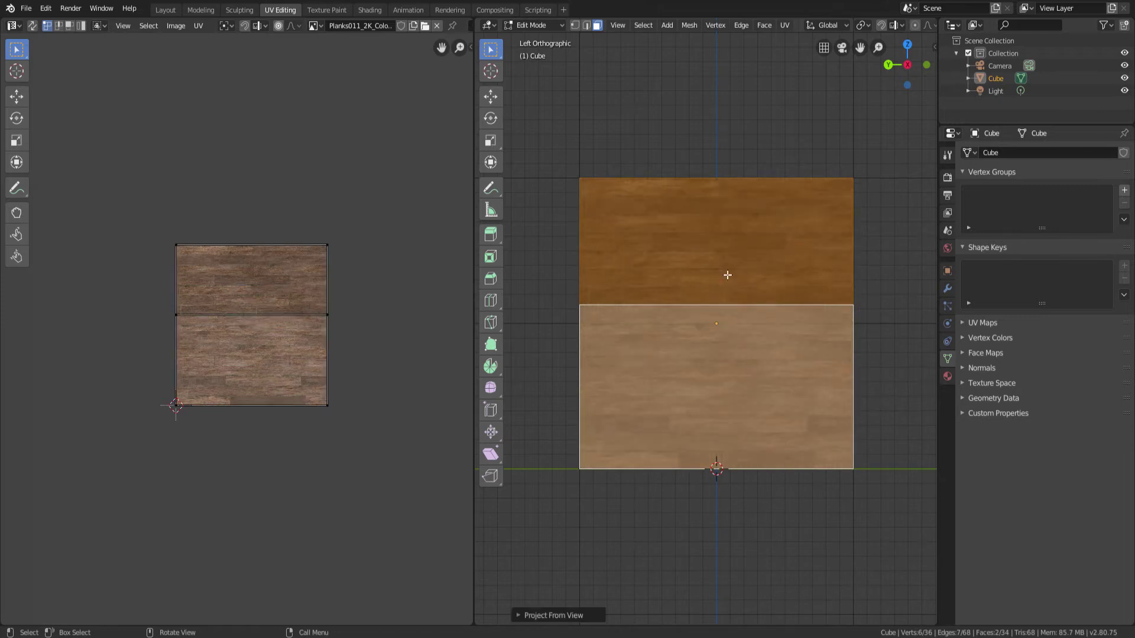
{"action": "key", "text": "KP_7"}
Step: Project the three top-face strips' UVs from the top view to the texture bounds, then deselect
{"action": "scroll", "coordinate": [732, 269], "scroll_direction": "down", "scroll_amount": 1}
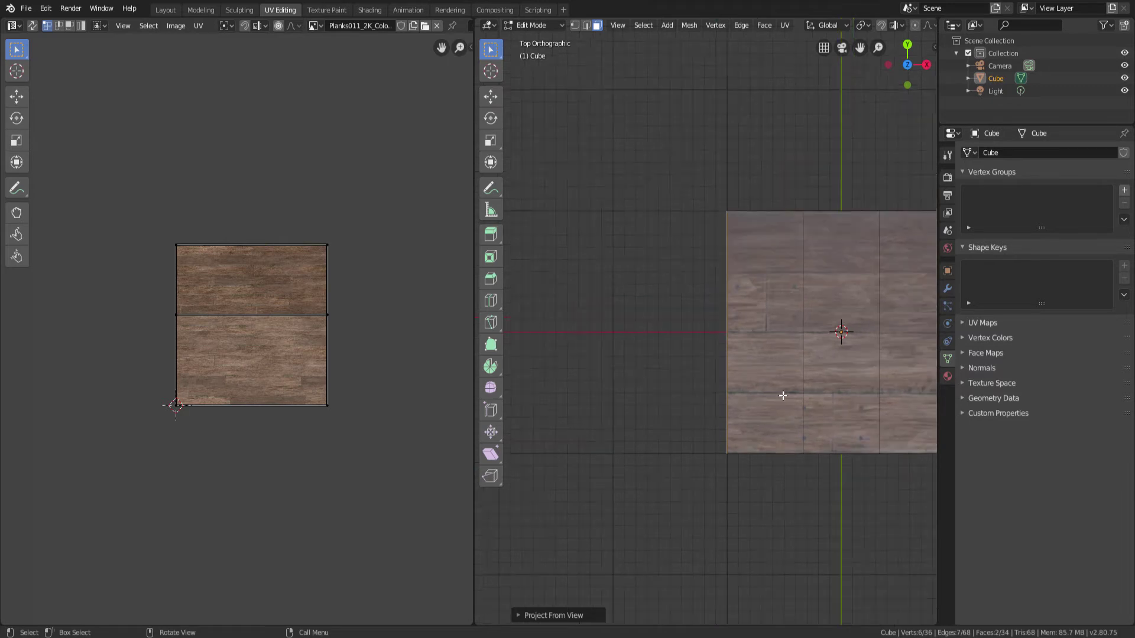
{"action": "middle_click_drag", "start_coordinate": [780, 396], "coordinate": [699, 383], "text": "shift"}
{"action": "middle_click_drag", "start_coordinate": [712, 312], "coordinate": [653, 298], "text": "shift"}
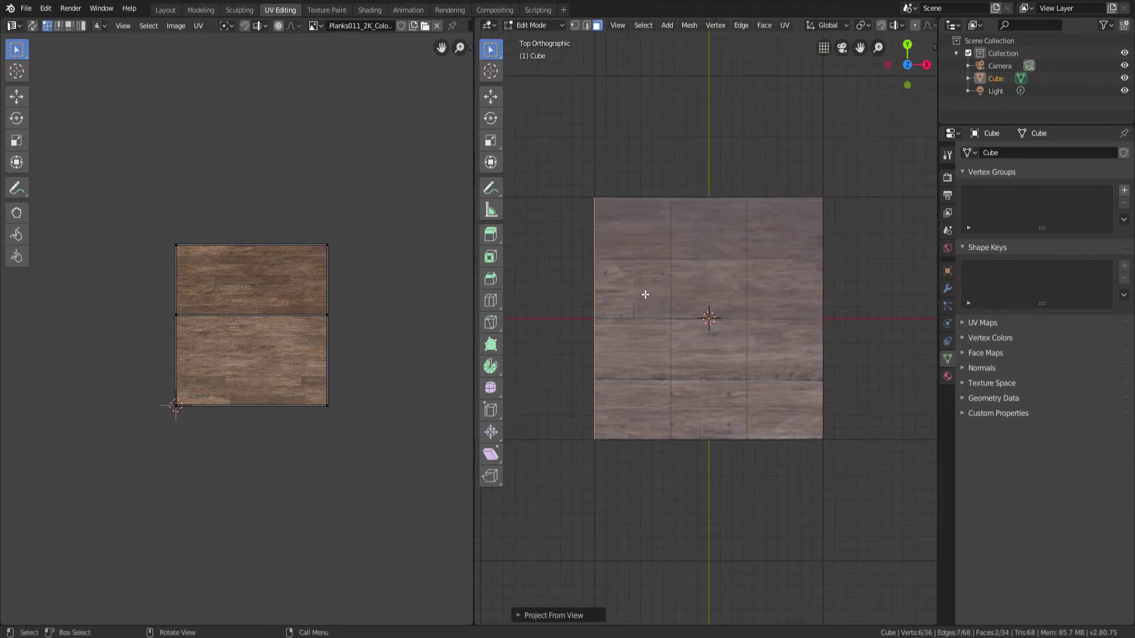
{"action": "left_click", "coordinate": [637, 283]}
{"action": "left_click", "coordinate": [701, 285], "text": "shift"}
{"action": "left_click", "coordinate": [768, 285], "text": "shift"}
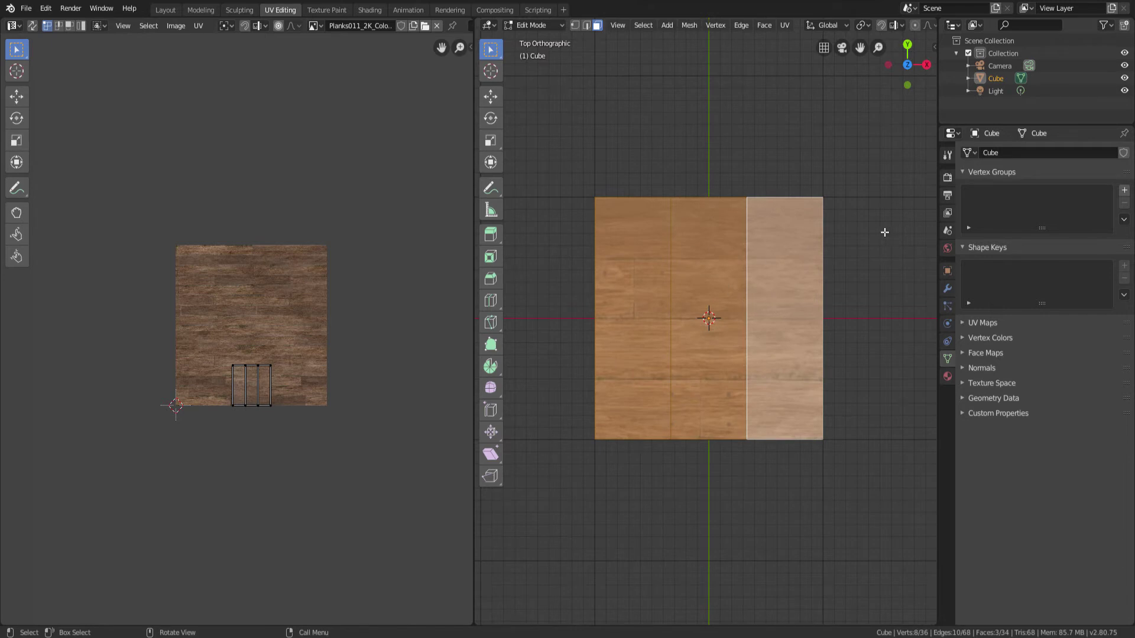
{"action": "key", "text": "u"}
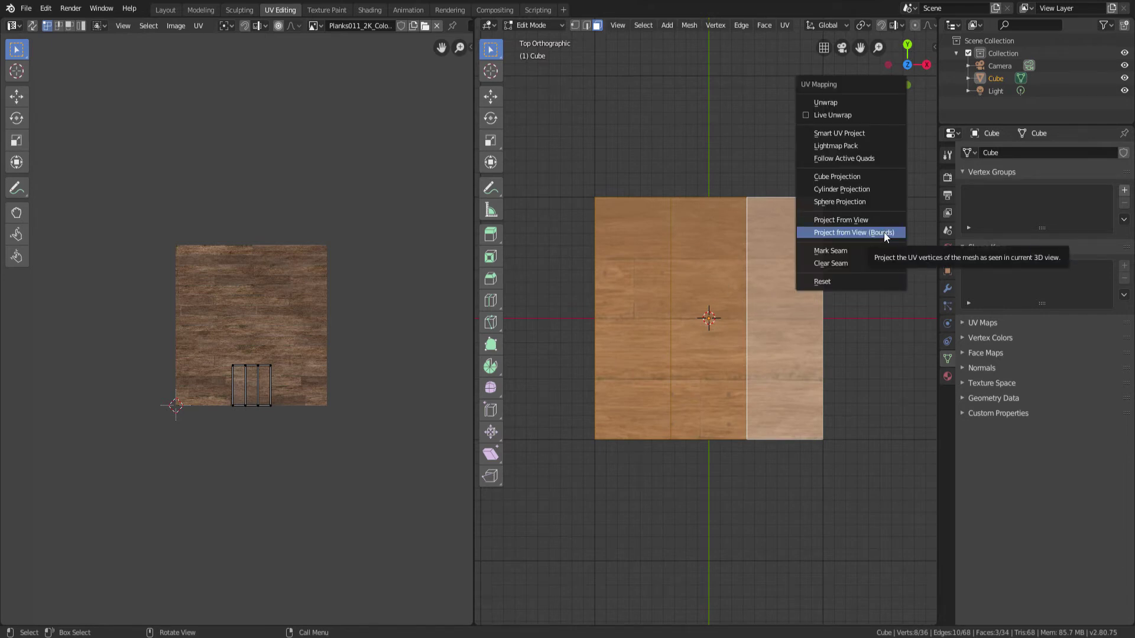
{"action": "left_click", "coordinate": [884, 231]}
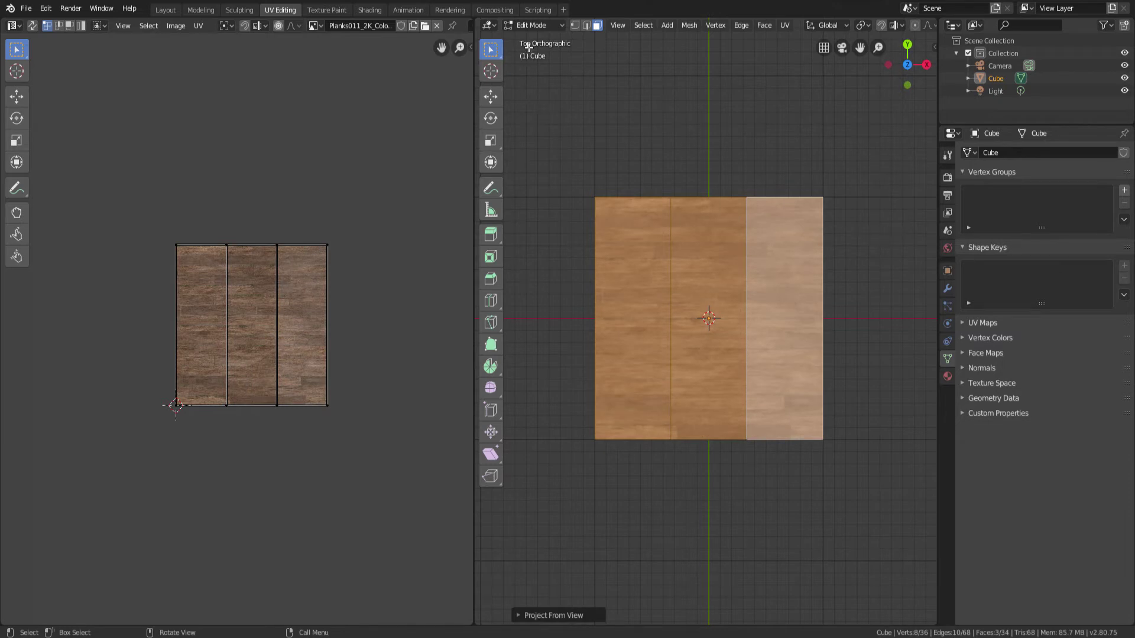
{"action": "key", "text": "grave"}
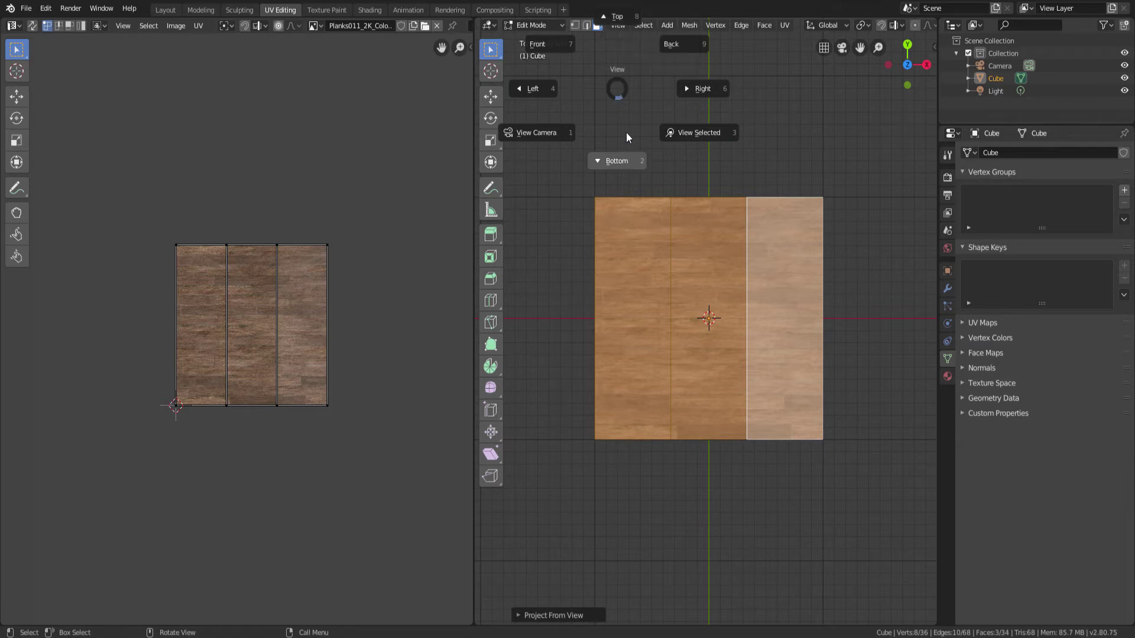
{"action": "left_click", "coordinate": [617, 16]}
{"action": "left_click", "coordinate": [866, 348]}
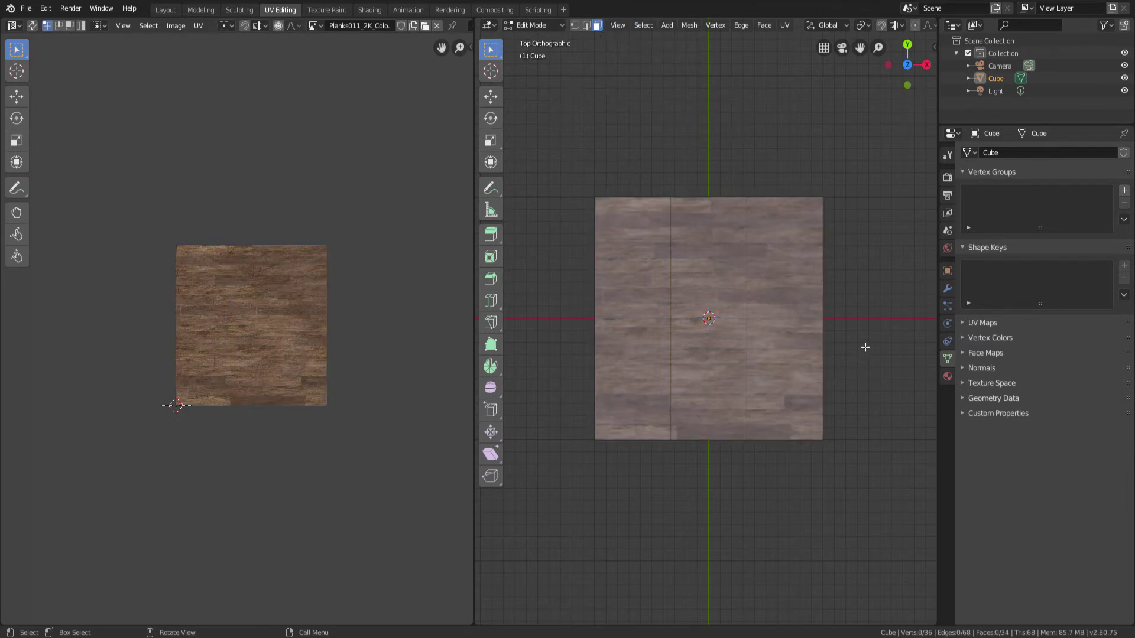
Step: In Bottom view, project the three bottom-face strips' UVs to the texture bounds
{"action": "key", "text": "ctrl"}
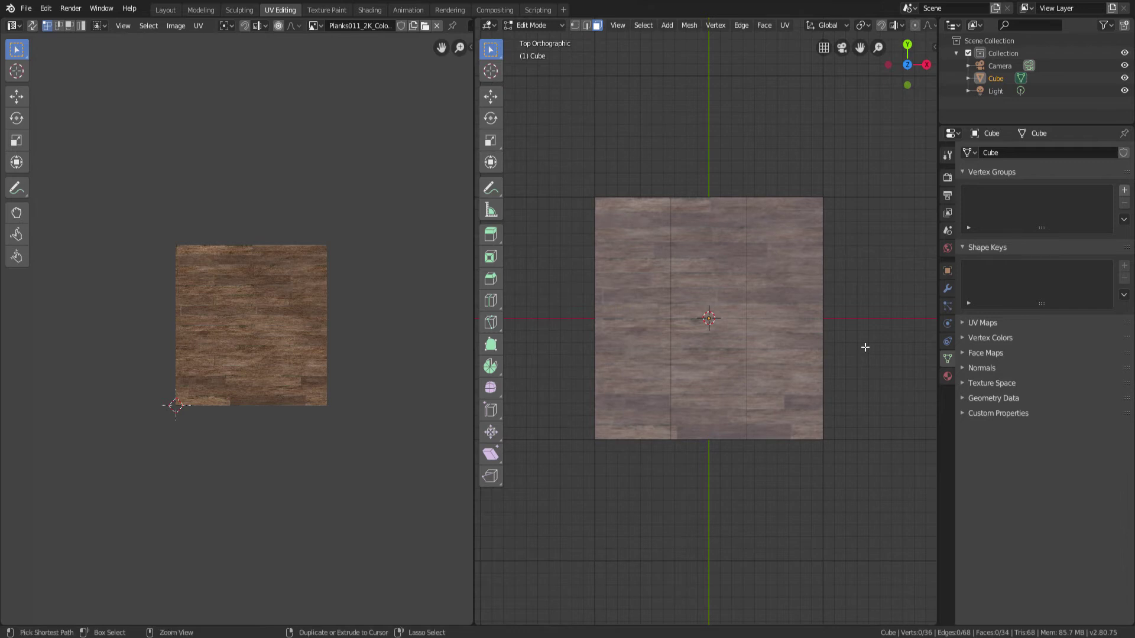
{"action": "key", "text": "ctrl+KP_7"}
{"action": "left_click", "coordinate": [660, 233]}
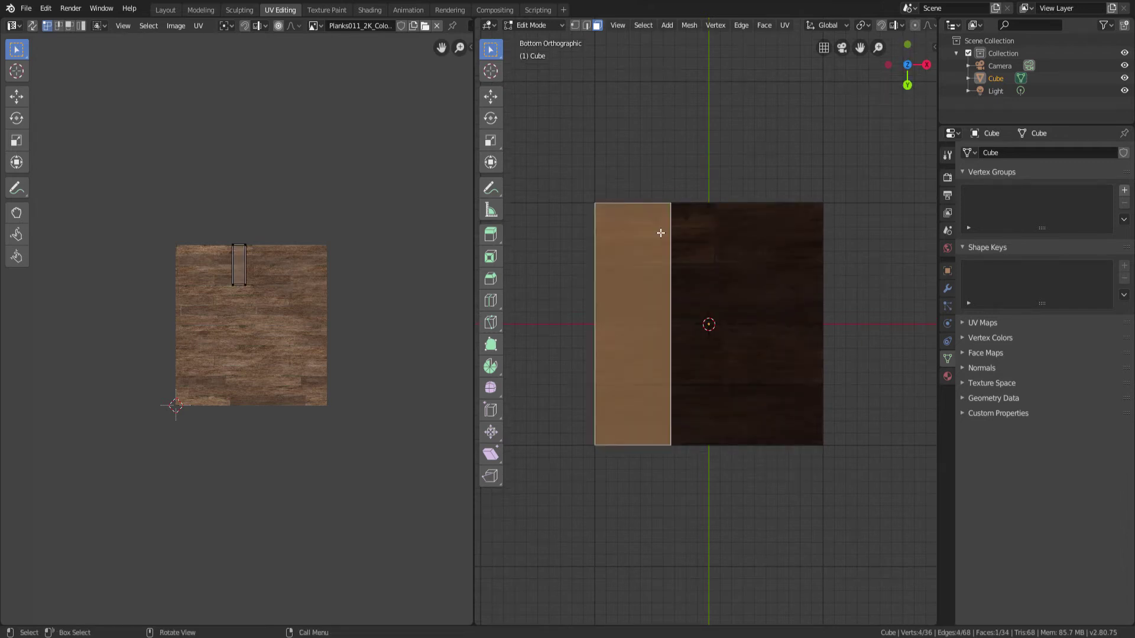
{"action": "left_click", "coordinate": [695, 233], "text": "shift"}
{"action": "left_click", "coordinate": [760, 236], "text": "shift"}
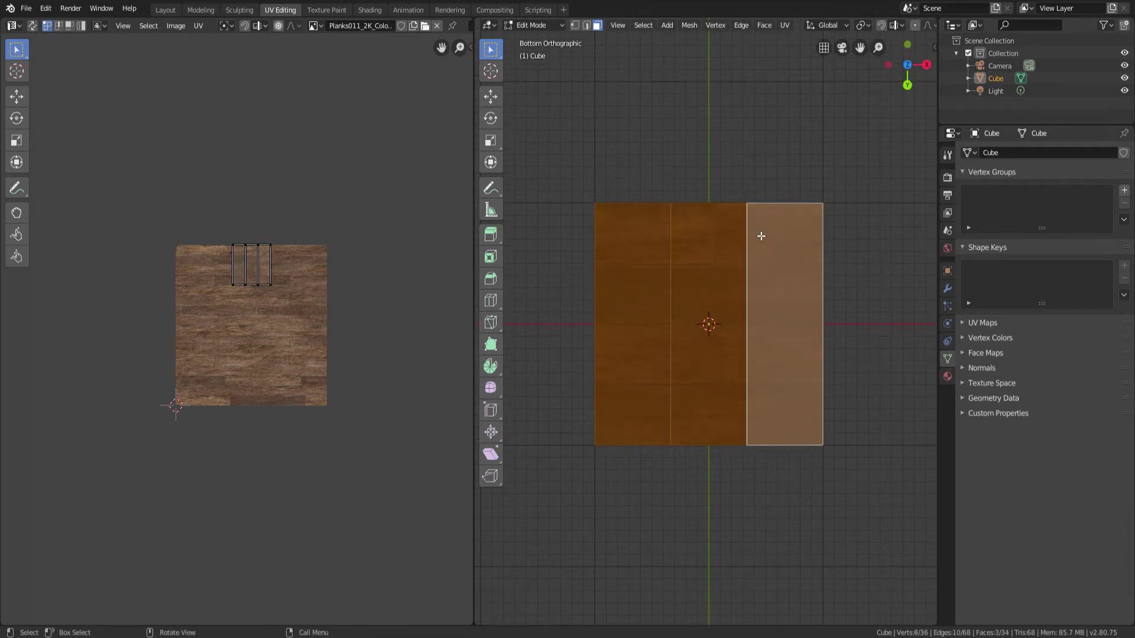
{"action": "key", "text": "u"}
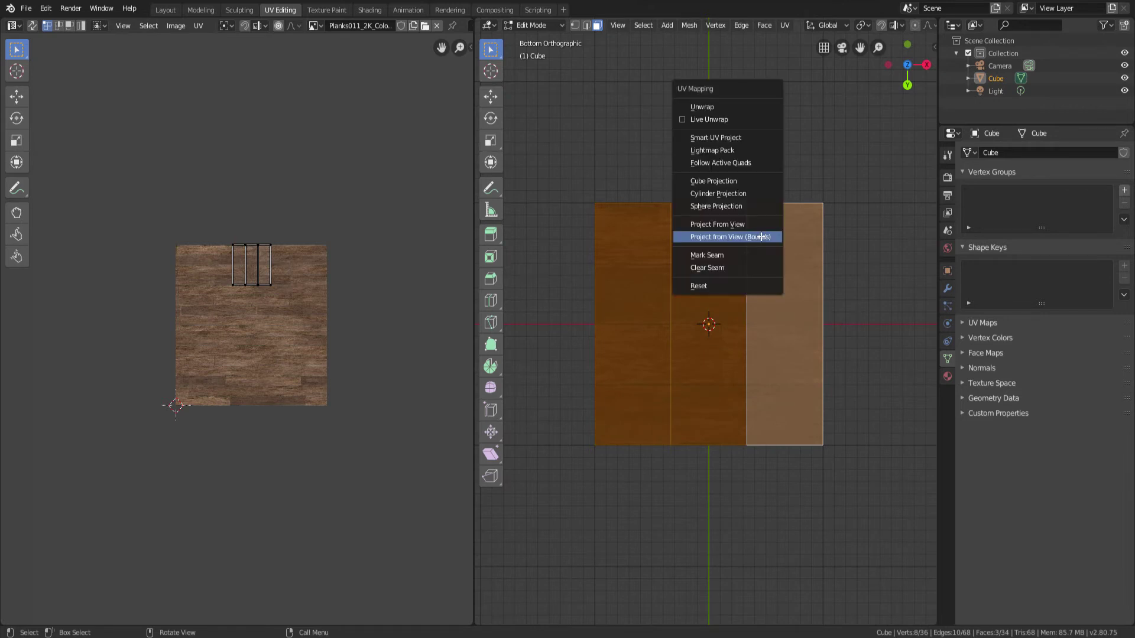
{"action": "left_click", "coordinate": [761, 237]}
Step: Orbit around the cube and return to the straight front view of the house
{"action": "middle_click_drag", "start_coordinate": [761, 239], "coordinate": [668, 294]}
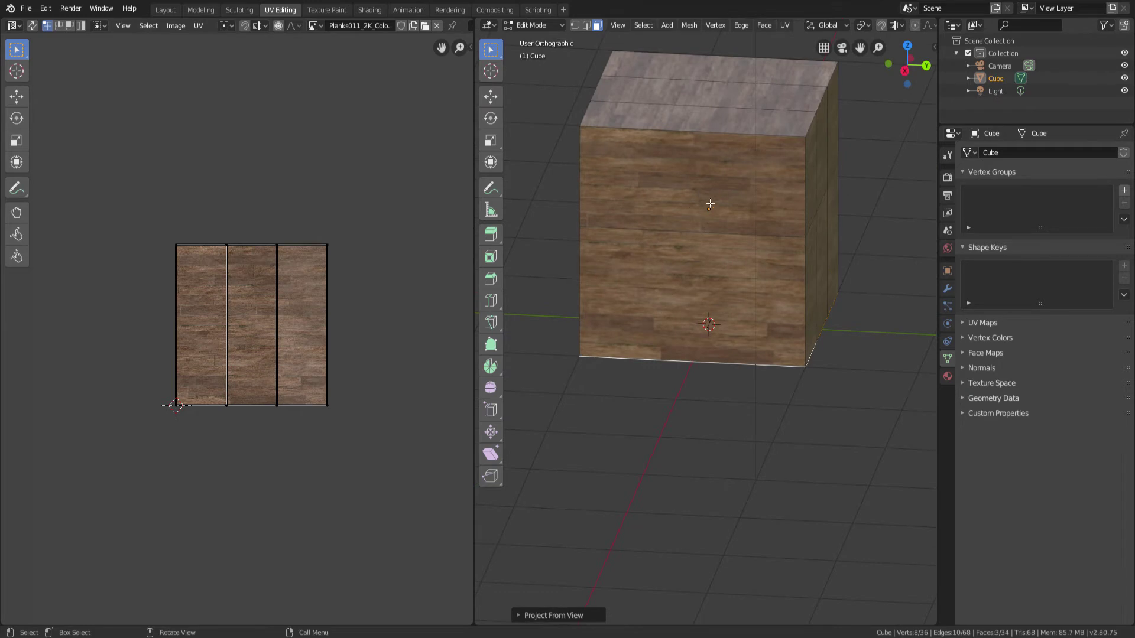
{"action": "middle_click_drag", "start_coordinate": [710, 204], "coordinate": [726, 249]}
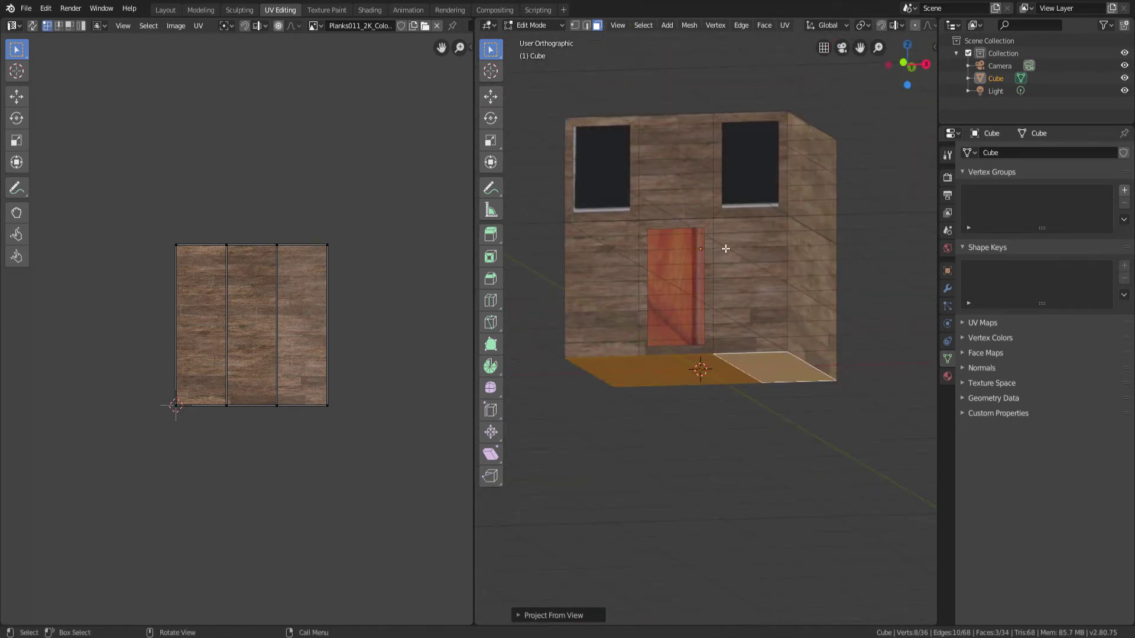
{"action": "key", "text": "KP_1"}
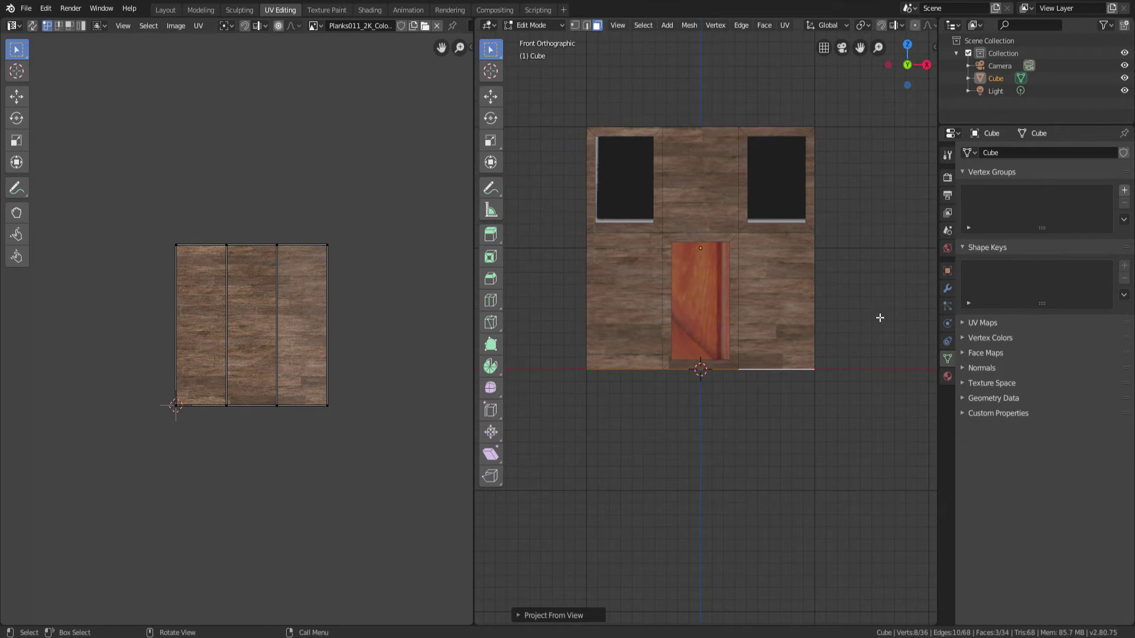
Step: Make KAPI the active material and project the door face's UVs from view to the image bounds
{"action": "left_click", "coordinate": [947, 377]}
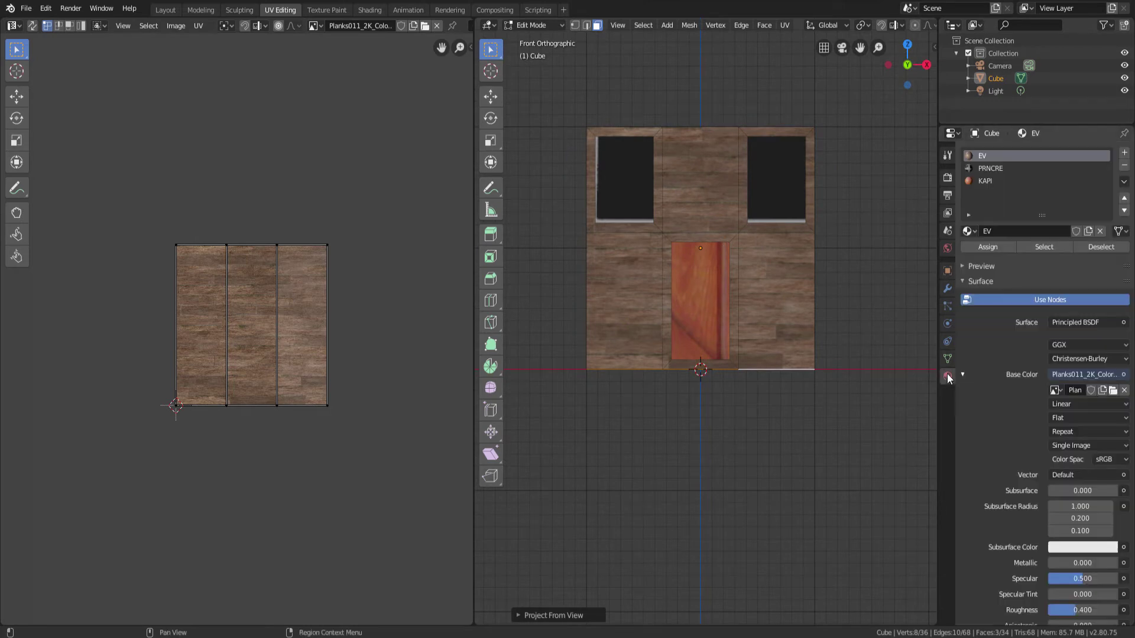
{"action": "left_click", "coordinate": [984, 182]}
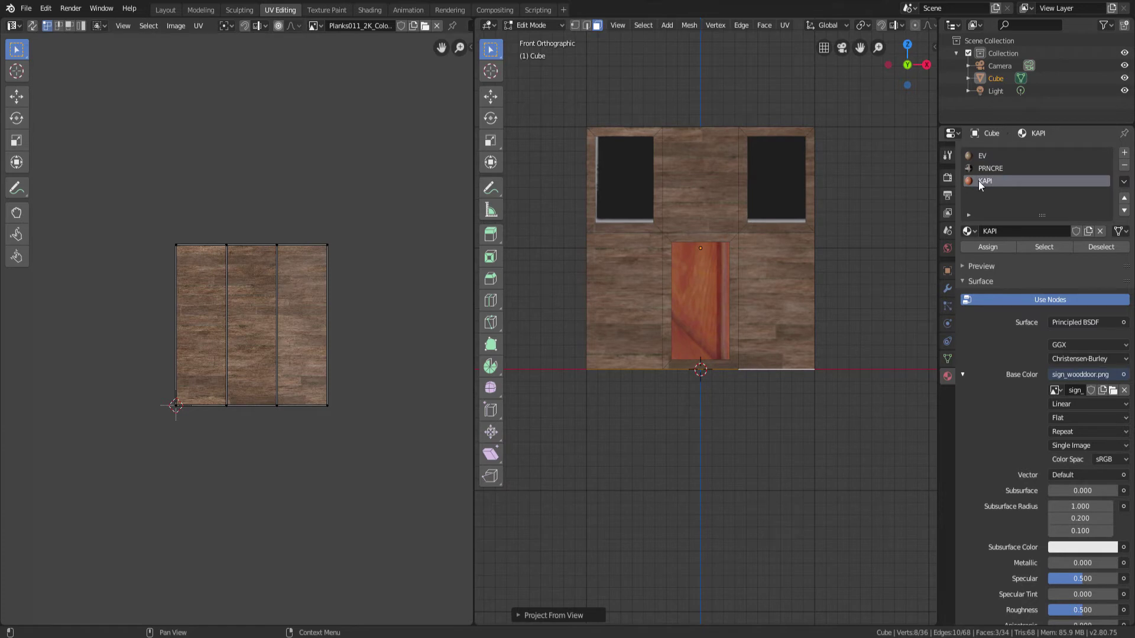
{"action": "left_click", "coordinate": [703, 296]}
{"action": "scroll", "coordinate": [177, 323], "scroll_direction": "up", "scroll_amount": 2}
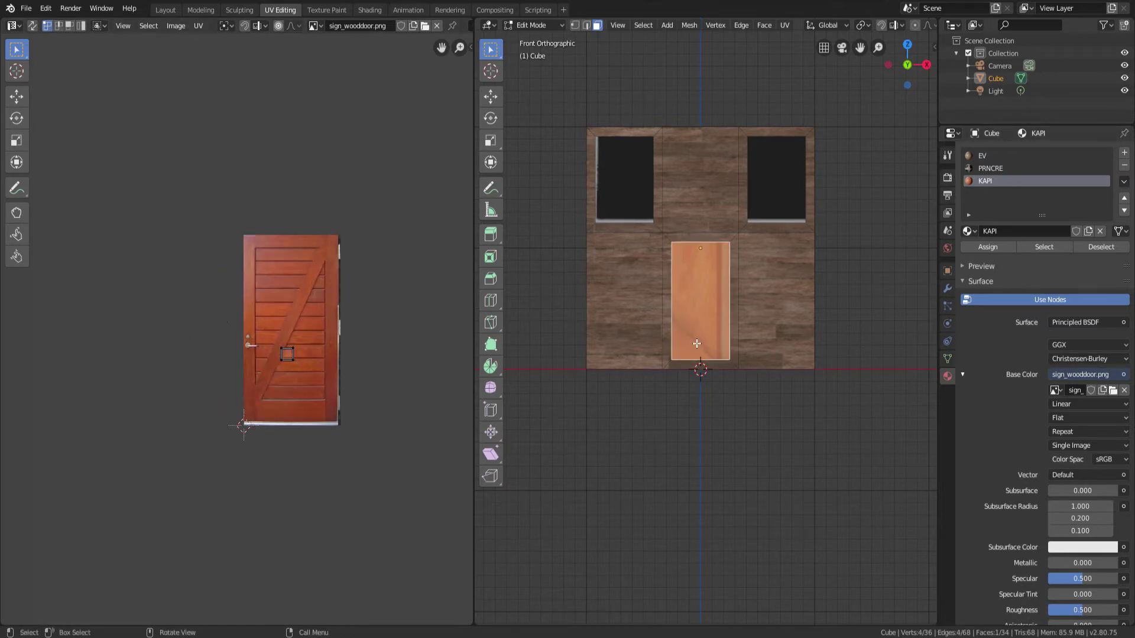
{"action": "key", "text": "u"}
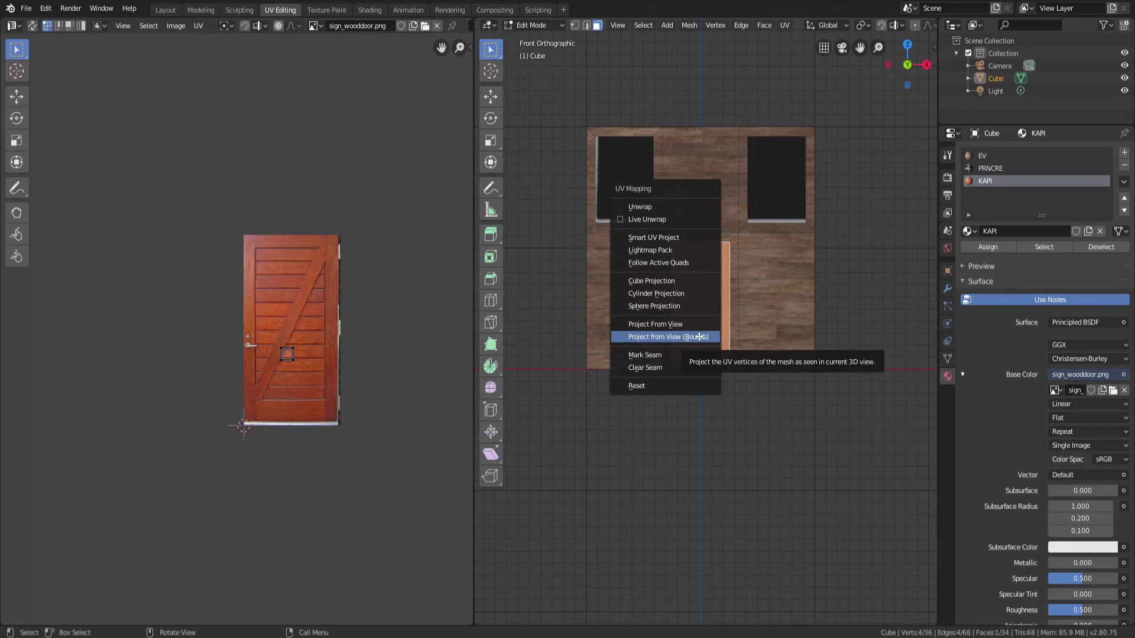
{"action": "left_click", "coordinate": [699, 337]}
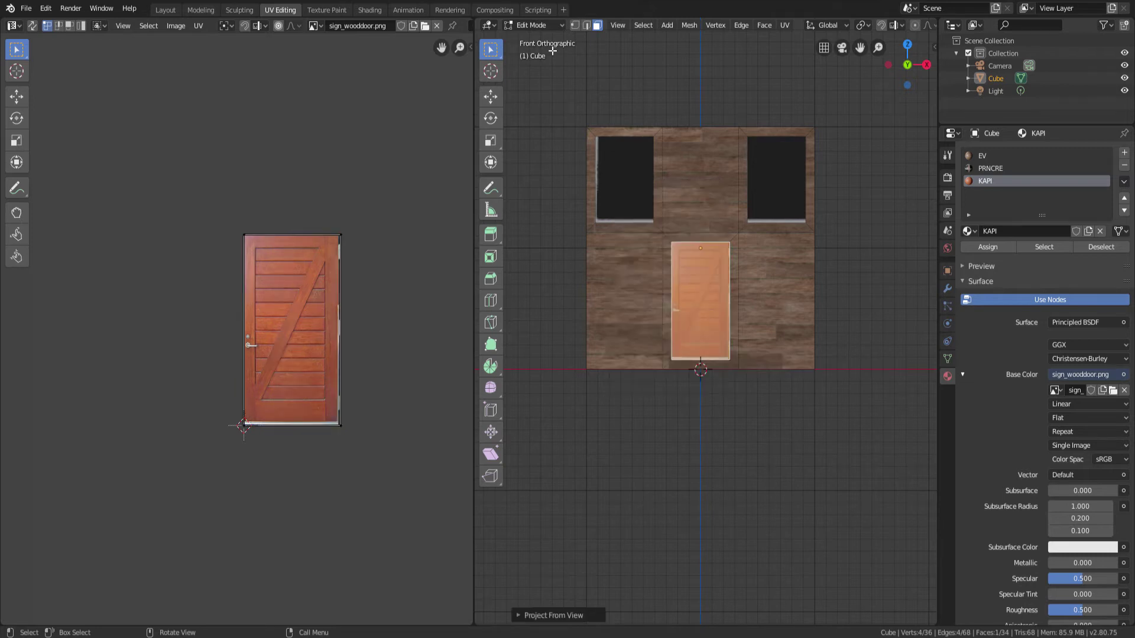
Step: Shift the door's bottom UV edge vertically so the whole door image fits the face
{"action": "scroll", "coordinate": [256, 372], "scroll_direction": "up", "scroll_amount": 4}
{"action": "scroll", "coordinate": [266, 372], "scroll_direction": "down", "scroll_amount": 4}
{"action": "scroll", "coordinate": [386, 223], "scroll_direction": "up", "scroll_amount": 1}
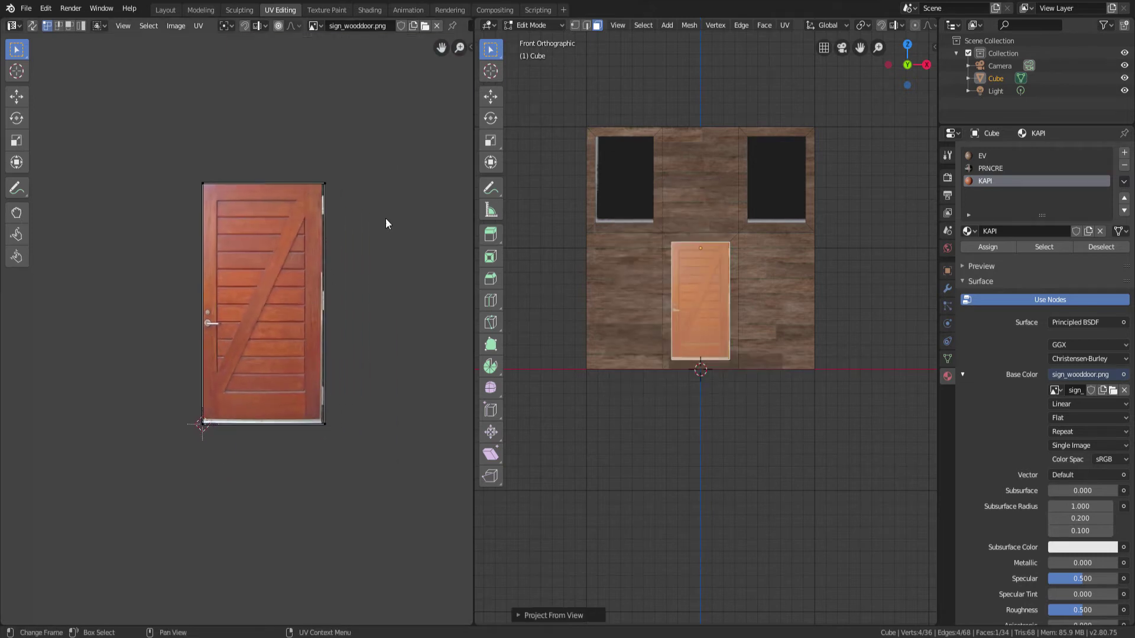
{"action": "scroll", "coordinate": [704, 331], "scroll_direction": "up", "scroll_amount": 2}
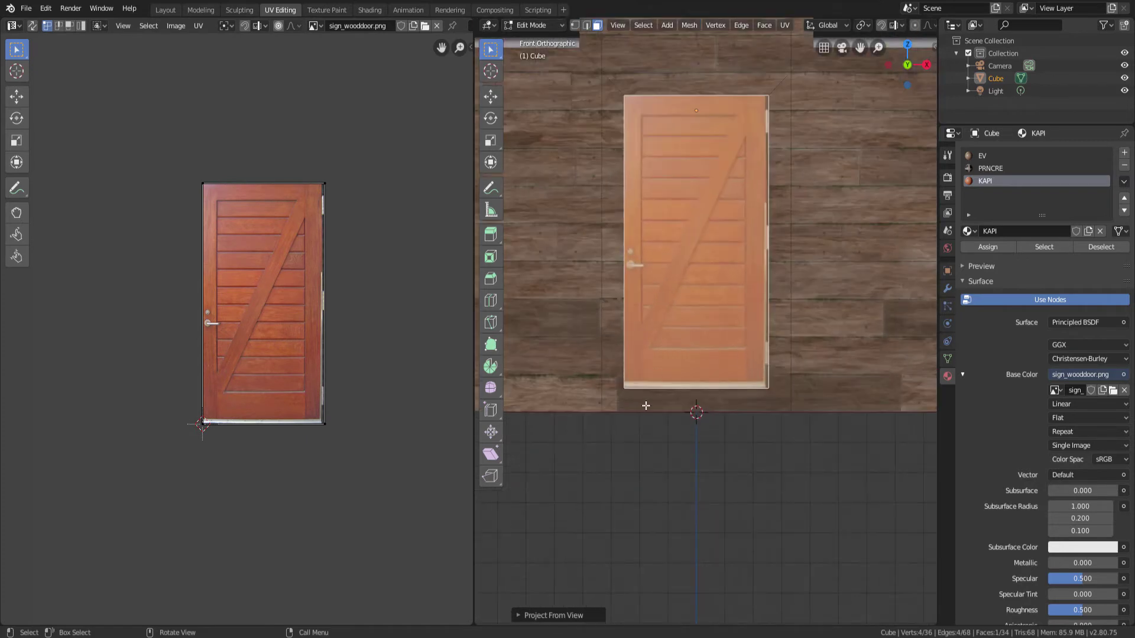
{"action": "scroll", "coordinate": [721, 387], "scroll_direction": "up", "scroll_amount": 3}
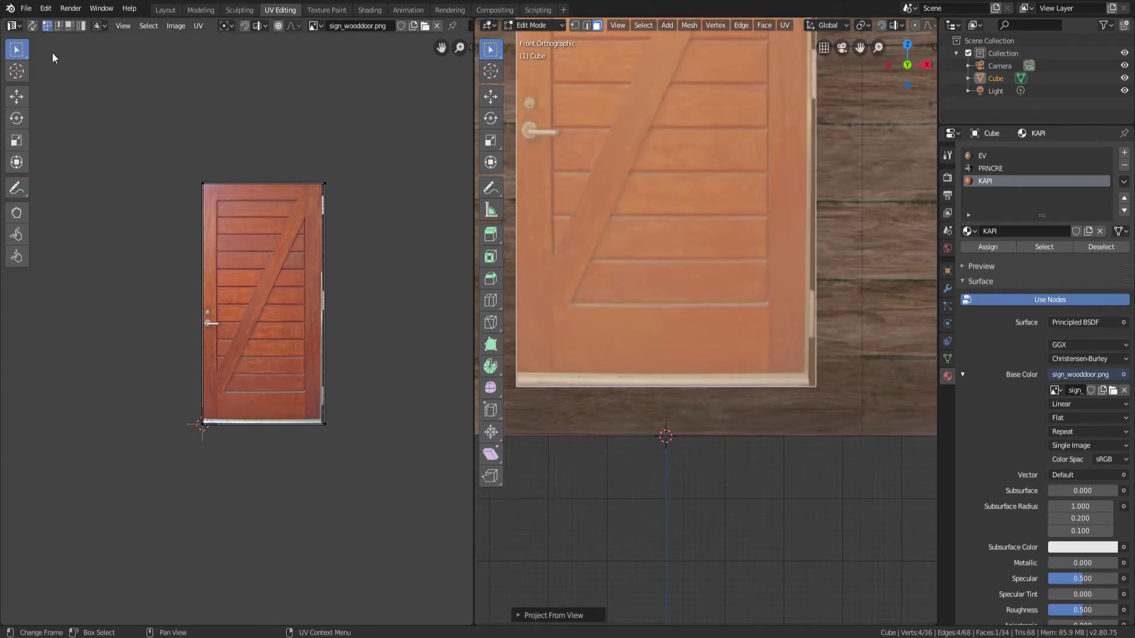
{"action": "scroll", "coordinate": [614, 408], "scroll_direction": "up", "scroll_amount": 2}
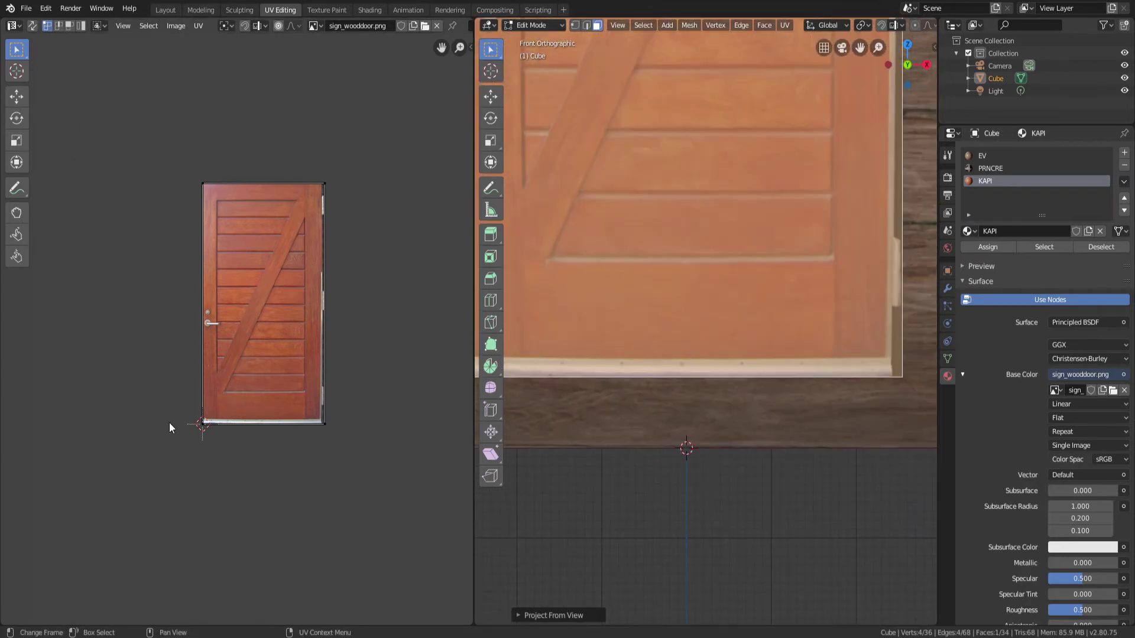
{"action": "scroll", "coordinate": [175, 423], "scroll_direction": "up", "scroll_amount": 3}
{"action": "middle_click_drag", "start_coordinate": [235, 432], "coordinate": [136, 427]}
{"action": "left_click_drag", "start_coordinate": [81, 399], "coordinate": [410, 513]}
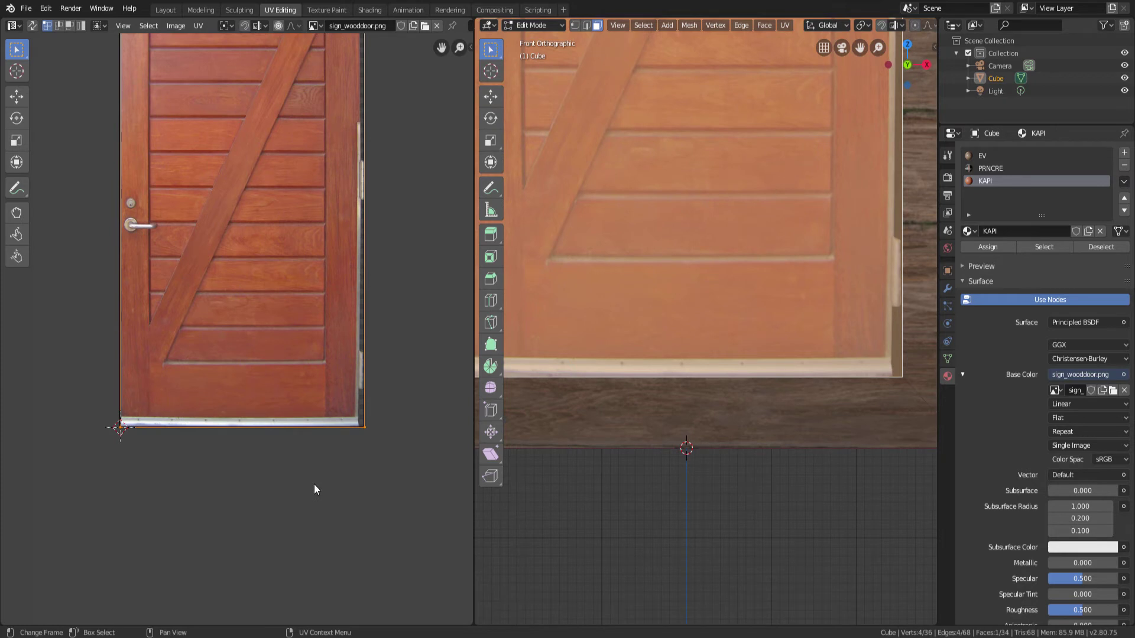
{"action": "key", "text": "g"}
{"action": "key", "text": "y"}
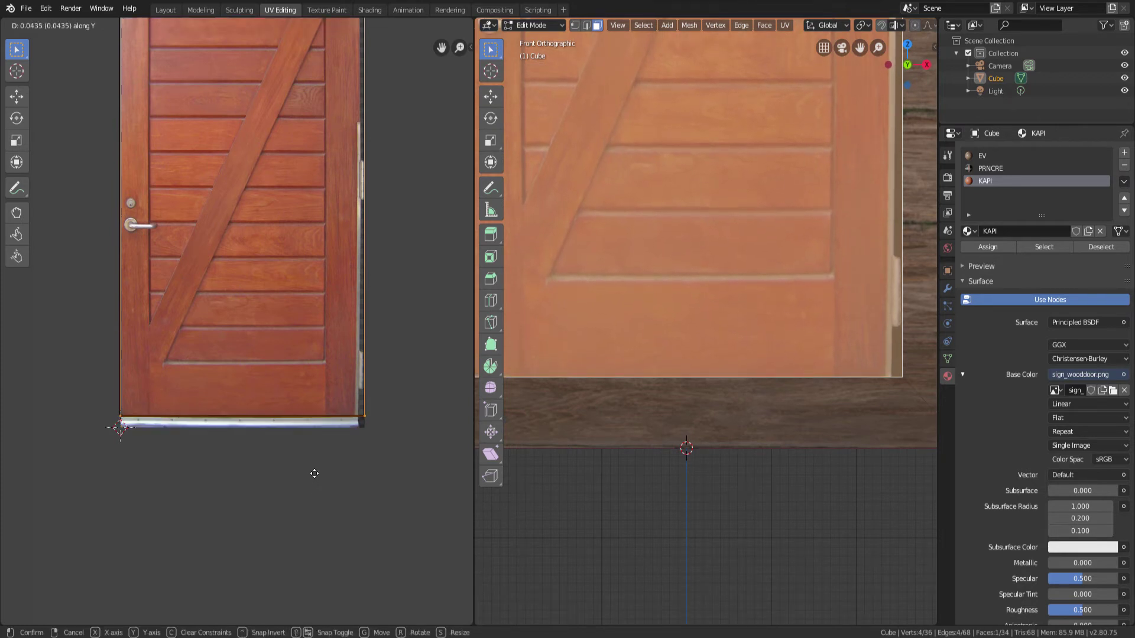
{"action": "left_click", "coordinate": [314, 478]}
{"action": "key", "text": "g"}
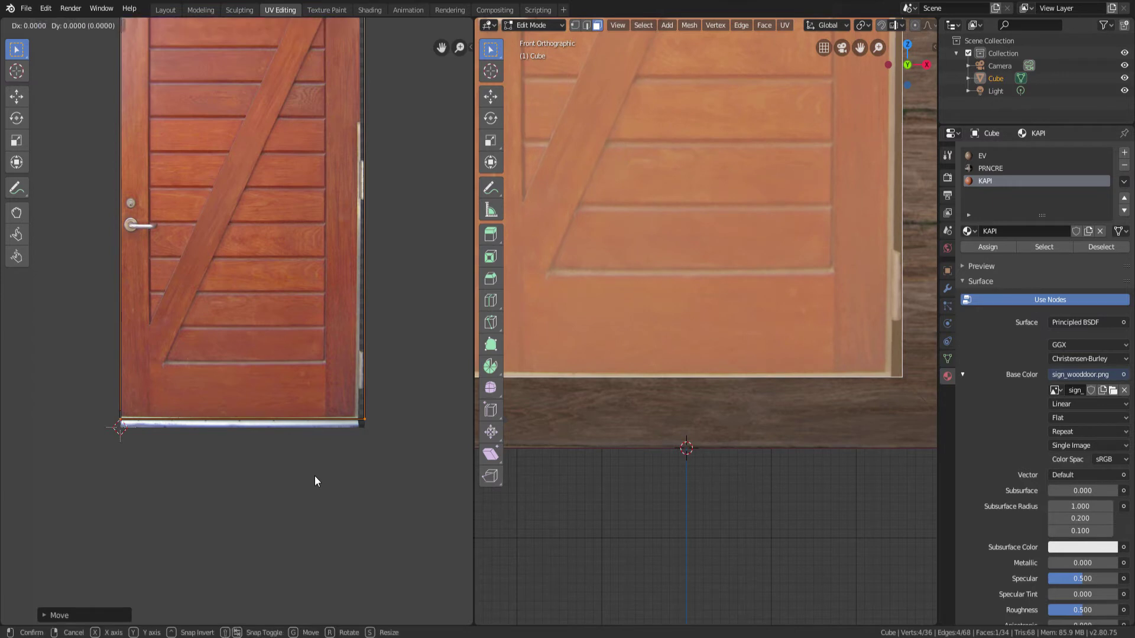
{"action": "key", "text": "y"}
{"action": "left_click", "coordinate": [314, 473]}
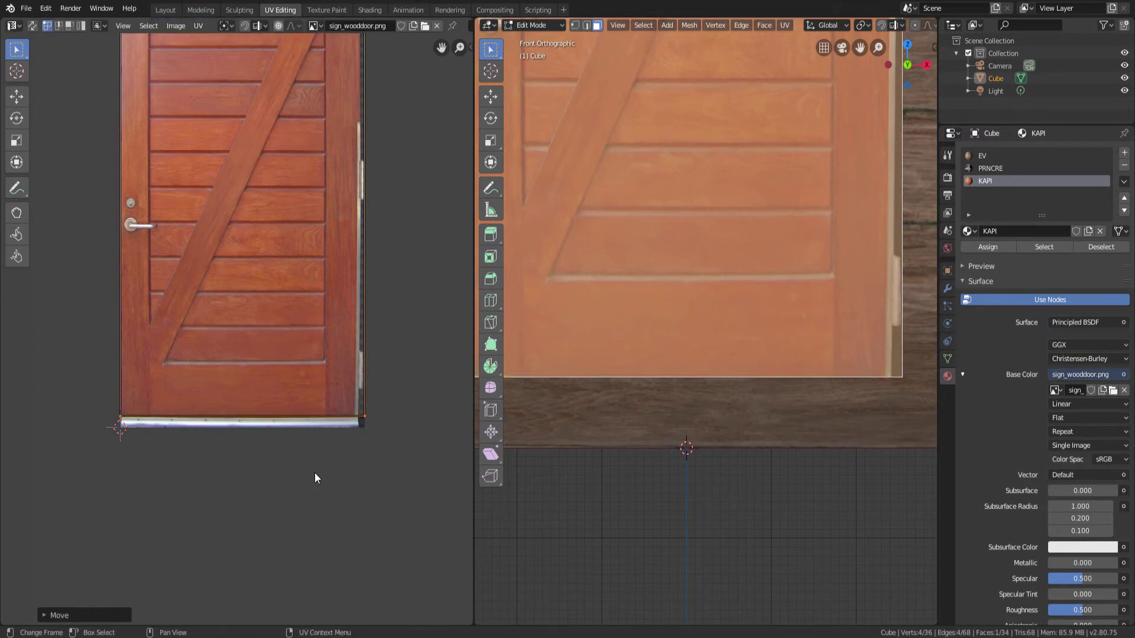
{"action": "scroll", "coordinate": [591, 392], "scroll_direction": "down", "scroll_amount": 8}
{"action": "middle_click_drag", "start_coordinate": [591, 394], "coordinate": [630, 394]}
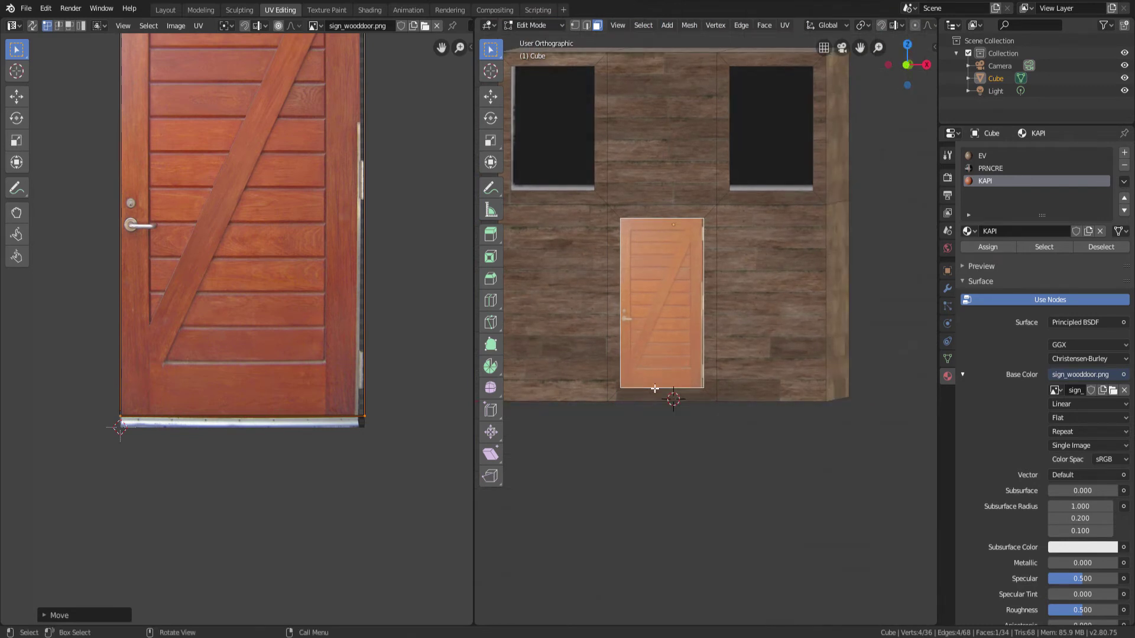
{"action": "scroll", "coordinate": [647, 388], "scroll_direction": "down", "scroll_amount": 3}
Step: Project the upper-left window face's UVs from the front view
{"action": "left_click", "coordinate": [601, 244]}
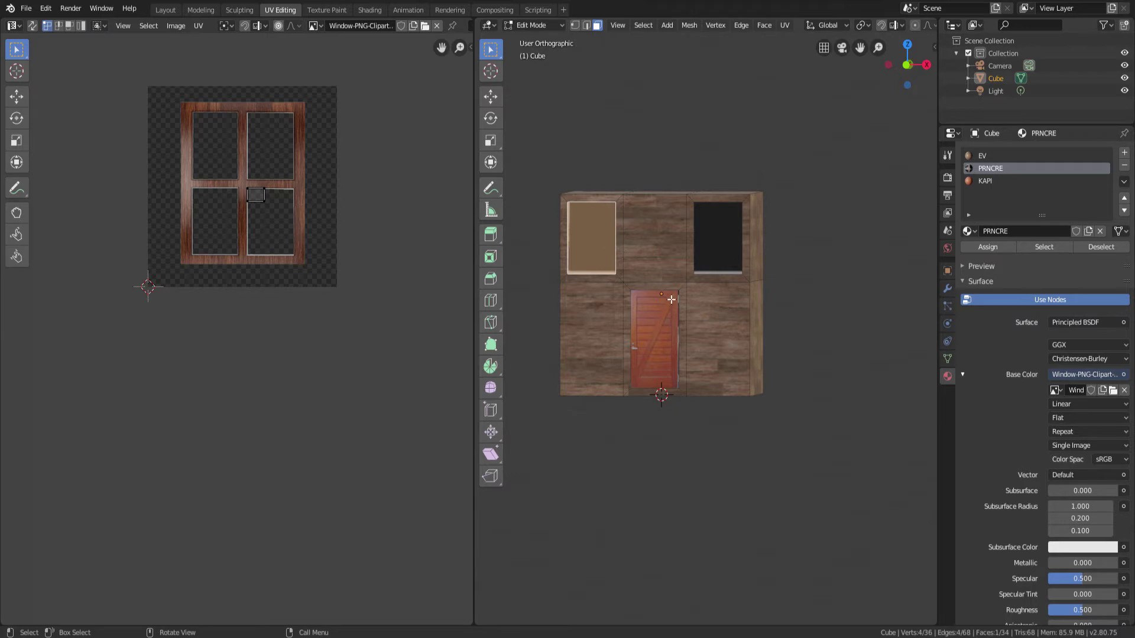
{"action": "key", "text": "KP_1"}
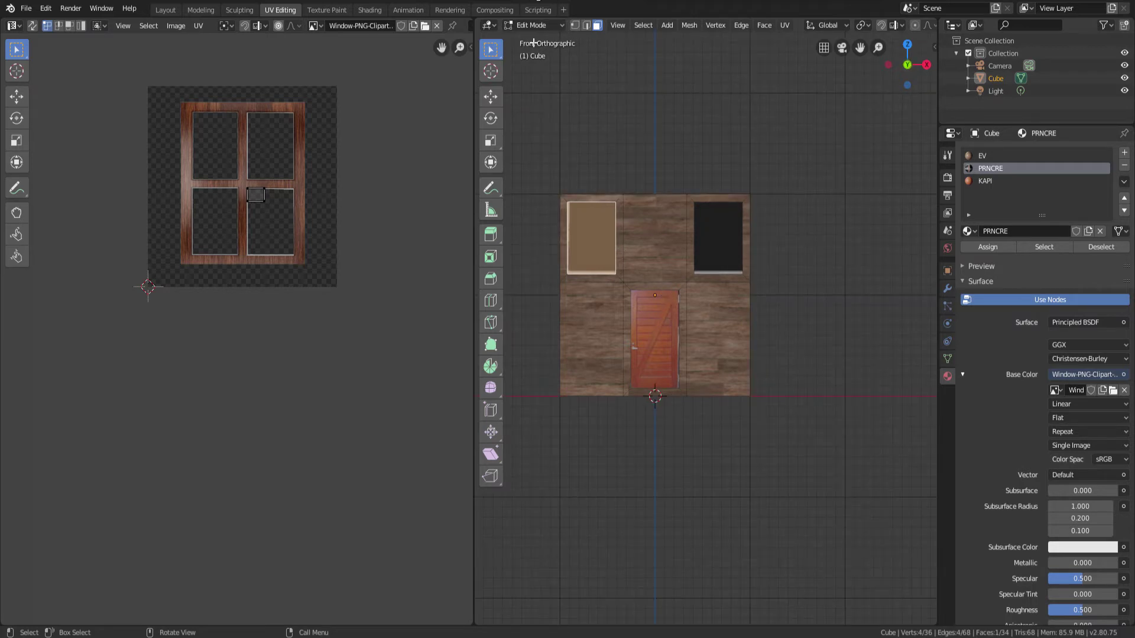
{"action": "key", "text": "u"}
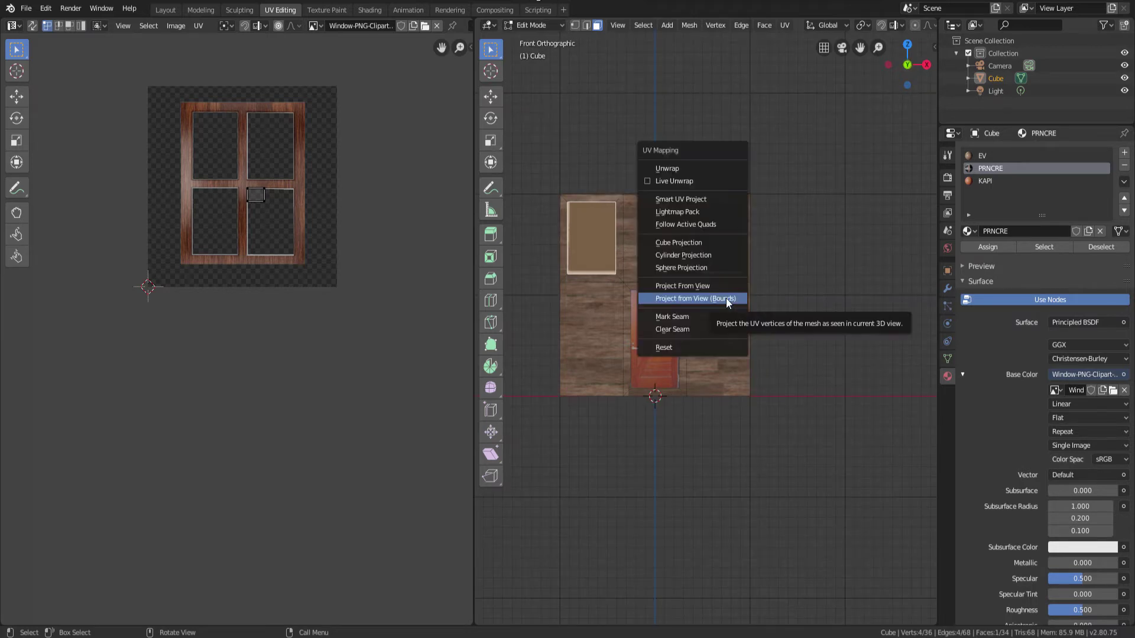
{"action": "left_click", "coordinate": [725, 299]}
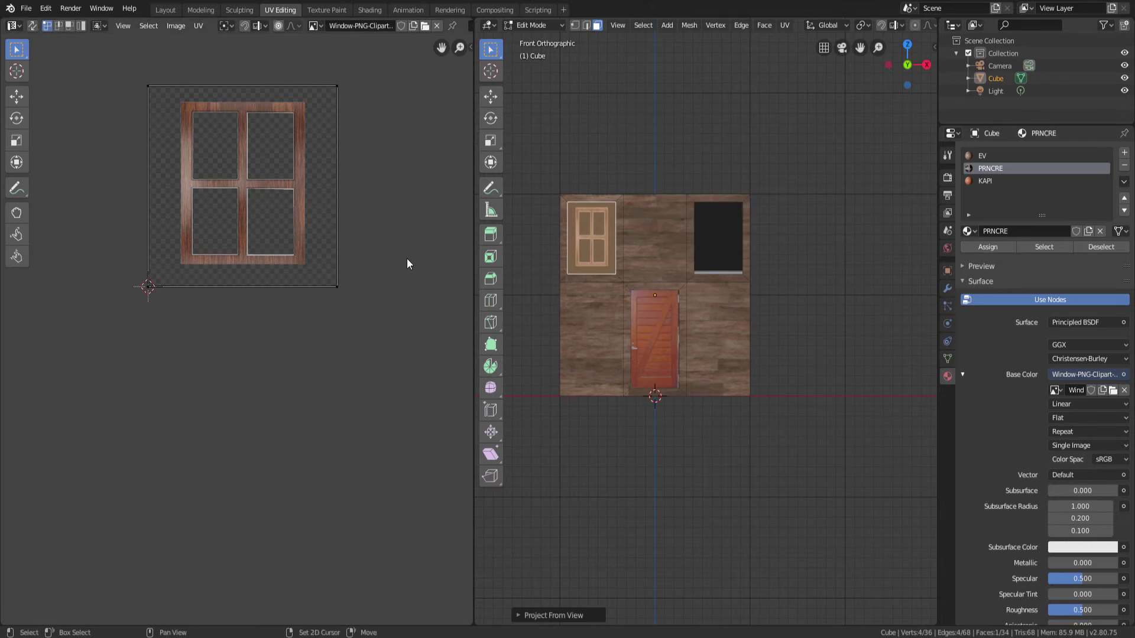
{"action": "middle_click_drag", "start_coordinate": [408, 260], "coordinate": [418, 303]}
{"action": "scroll", "coordinate": [662, 272], "scroll_direction": "up", "scroll_amount": 1}
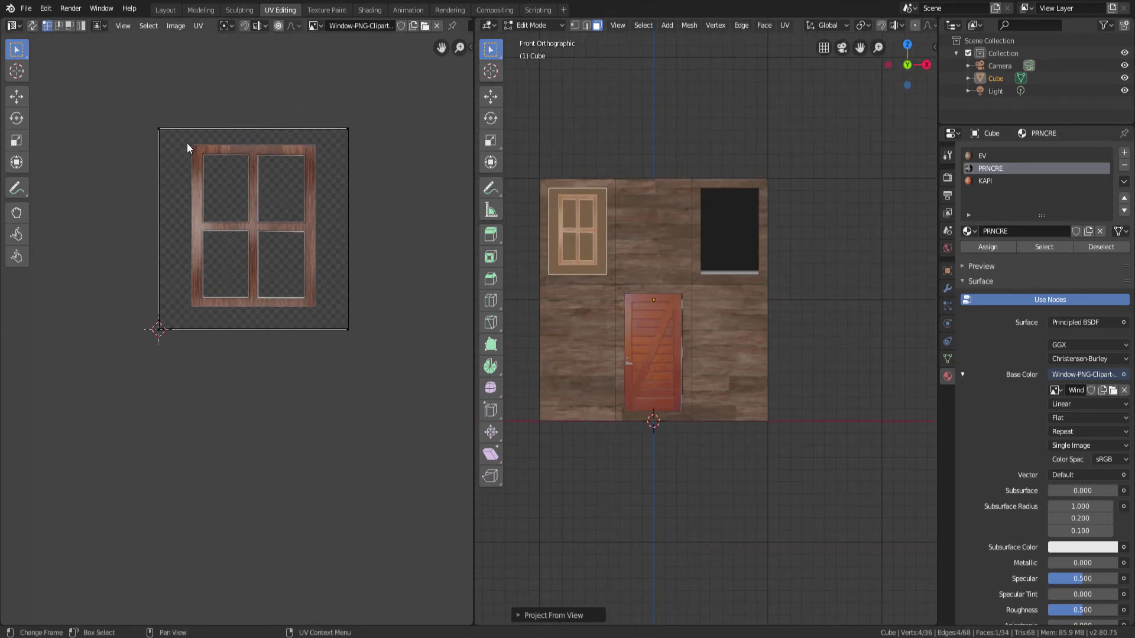
Step: Move the left and right UV edges horizontally onto the window frame
{"action": "left_click_drag", "start_coordinate": [141, 109], "coordinate": [201, 405]}
{"action": "key", "text": "g"}
{"action": "key", "text": "x"}
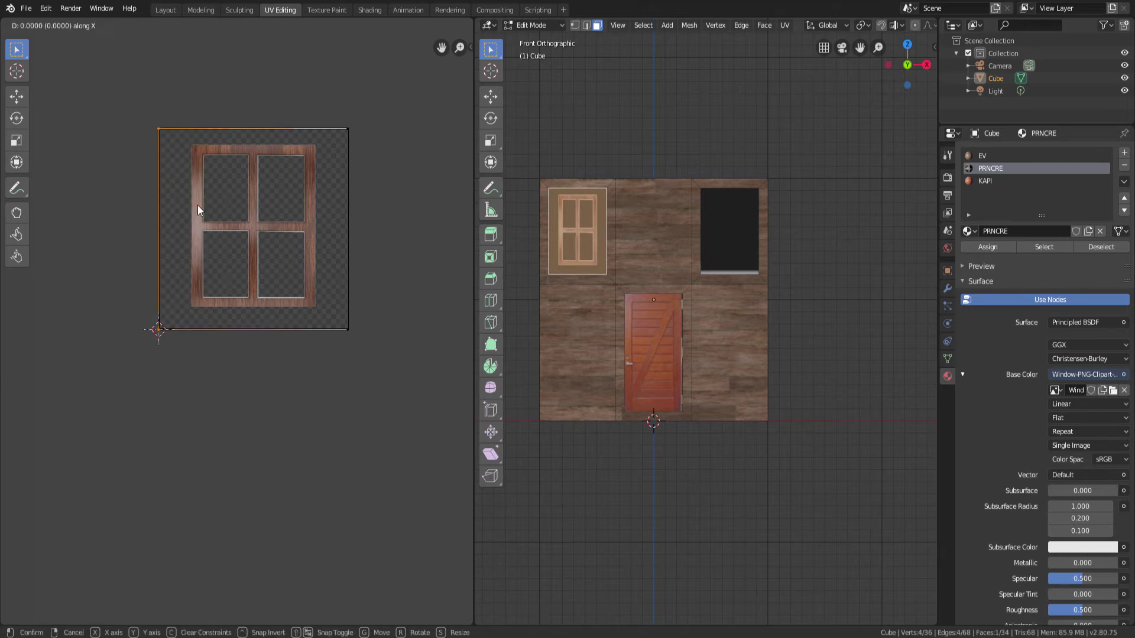
{"action": "left_click", "coordinate": [232, 208]}
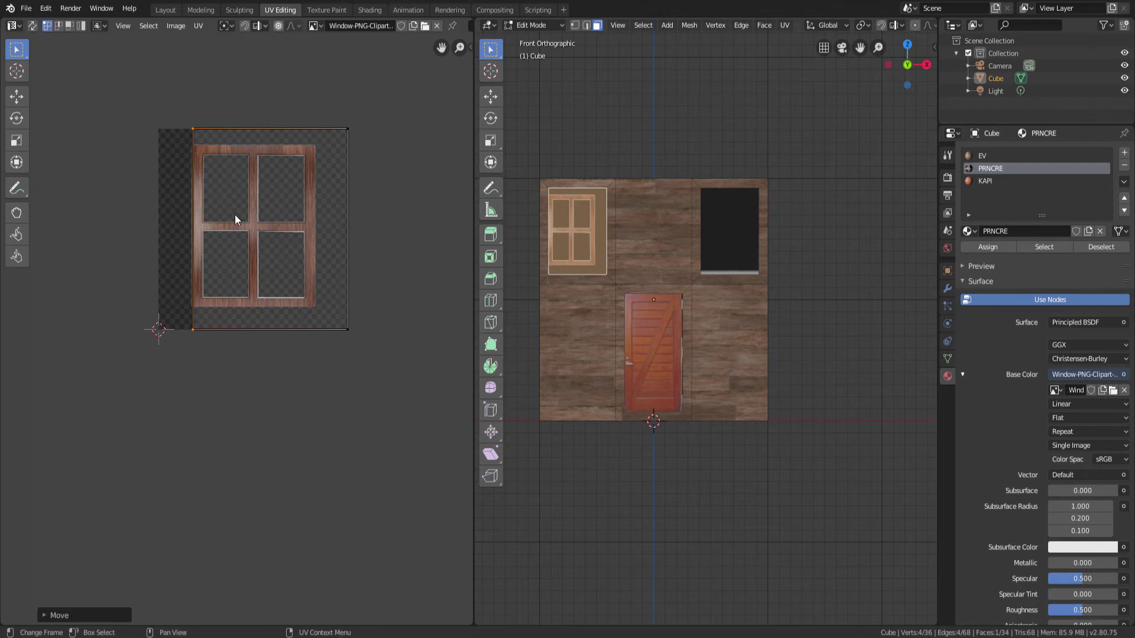
{"action": "left_click_drag", "start_coordinate": [324, 105], "coordinate": [376, 392]}
{"action": "key", "text": "g"}
{"action": "key", "text": "x"}
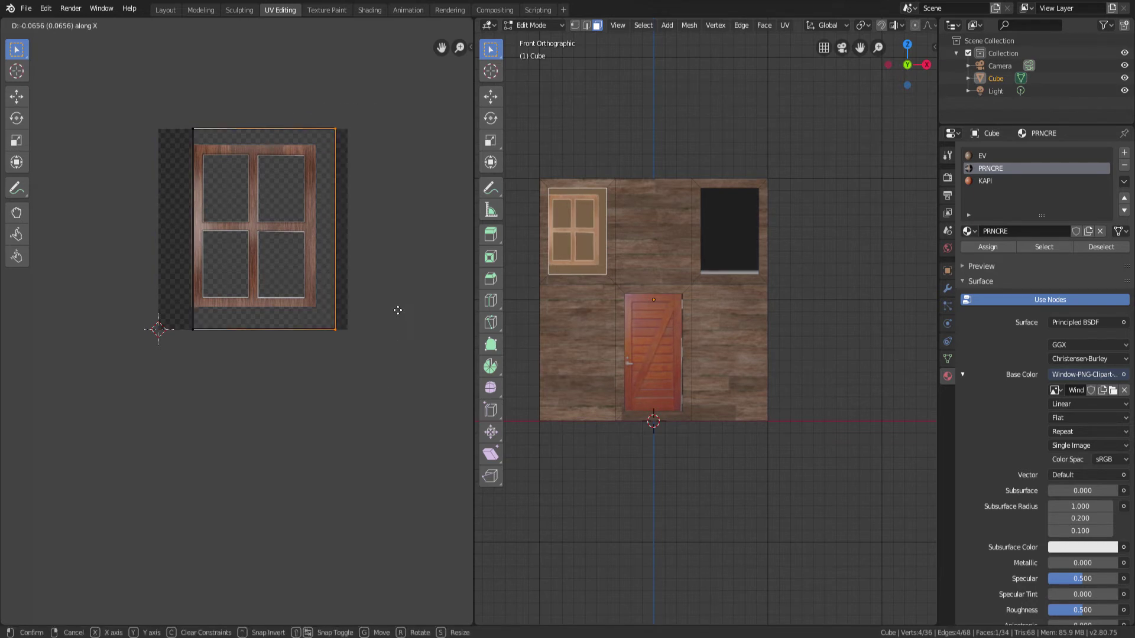
{"action": "left_click", "coordinate": [380, 313]}
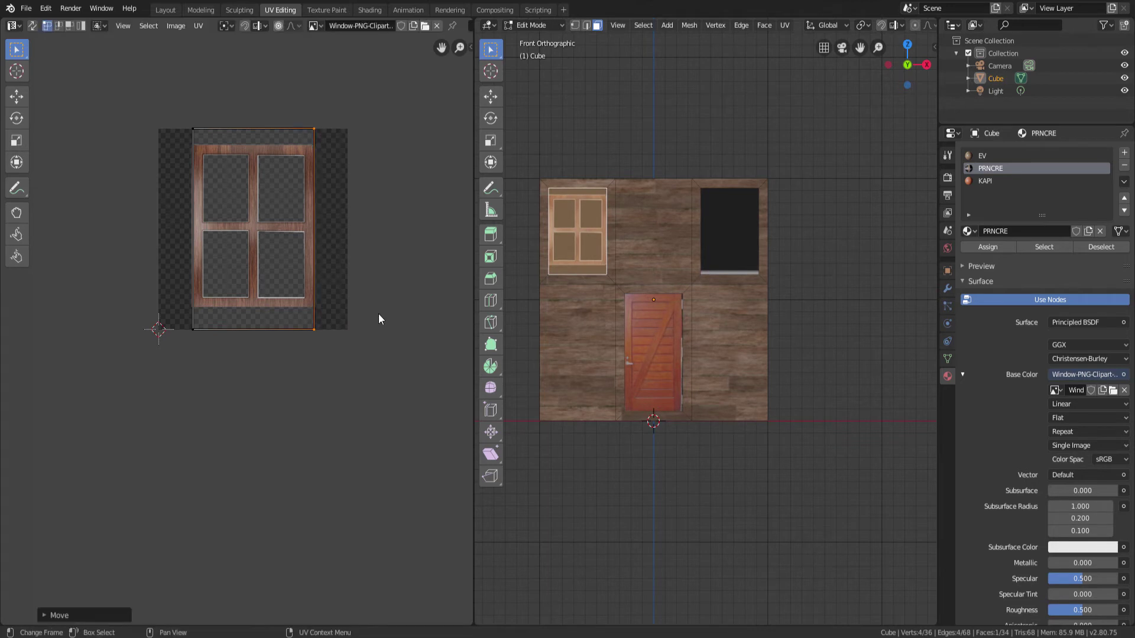
Step: Move the bottom and top UV edges vertically onto the window frame
{"action": "left_click_drag", "start_coordinate": [153, 313], "coordinate": [376, 379]}
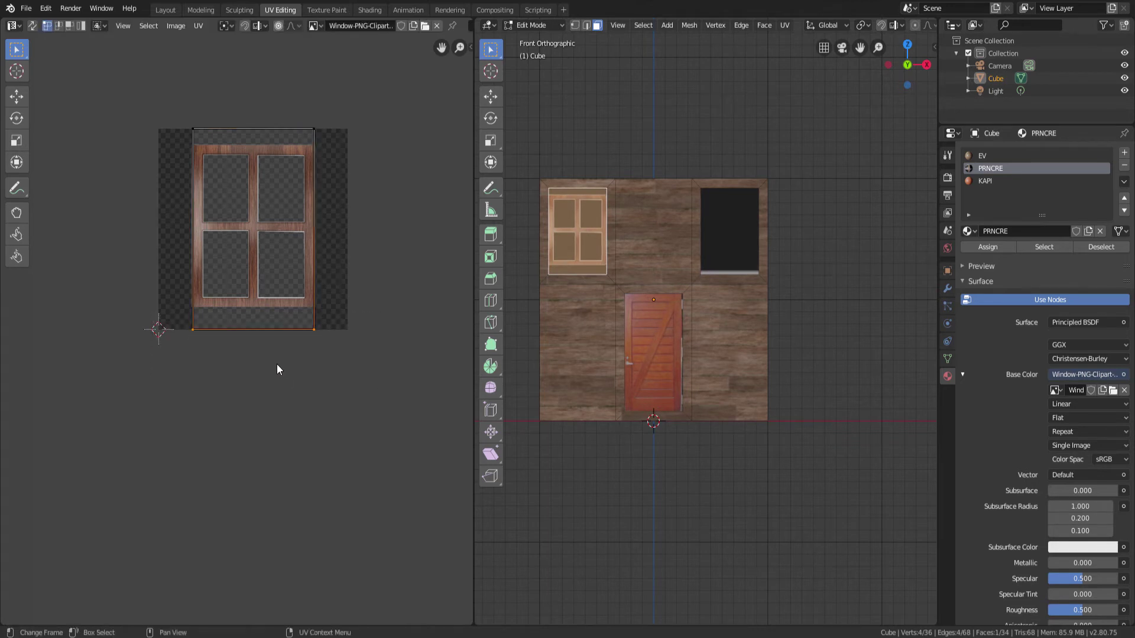
{"action": "key", "text": "g"}
{"action": "key", "text": "y"}
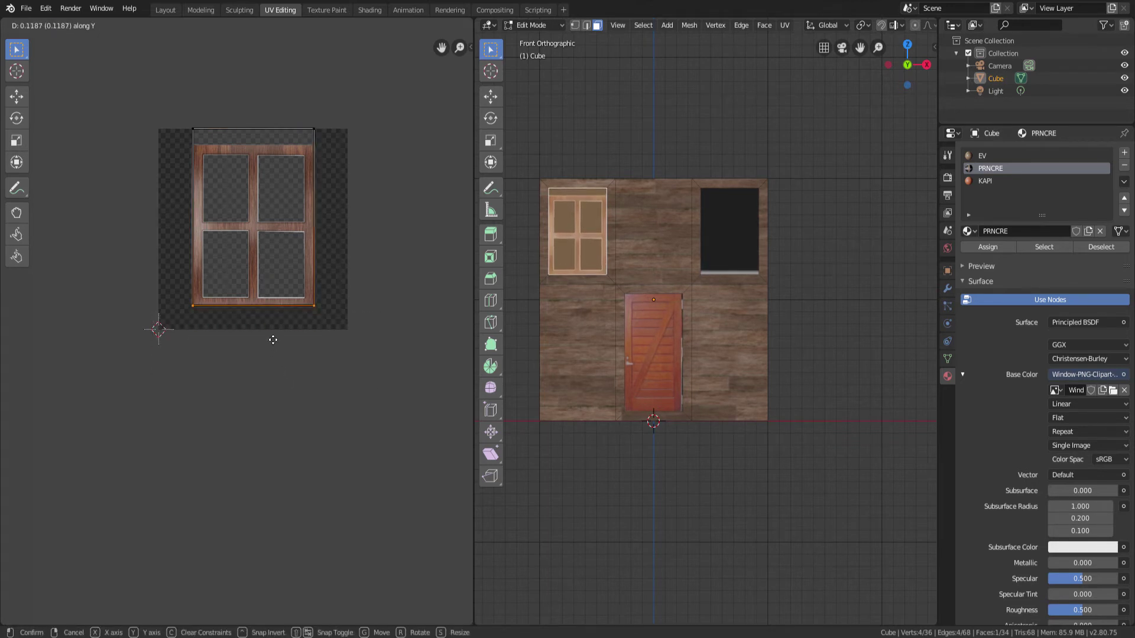
{"action": "left_click", "coordinate": [273, 339]}
{"action": "left_click_drag", "start_coordinate": [159, 119], "coordinate": [340, 140]}
{"action": "key", "text": "g"}
{"action": "key", "text": "y"}
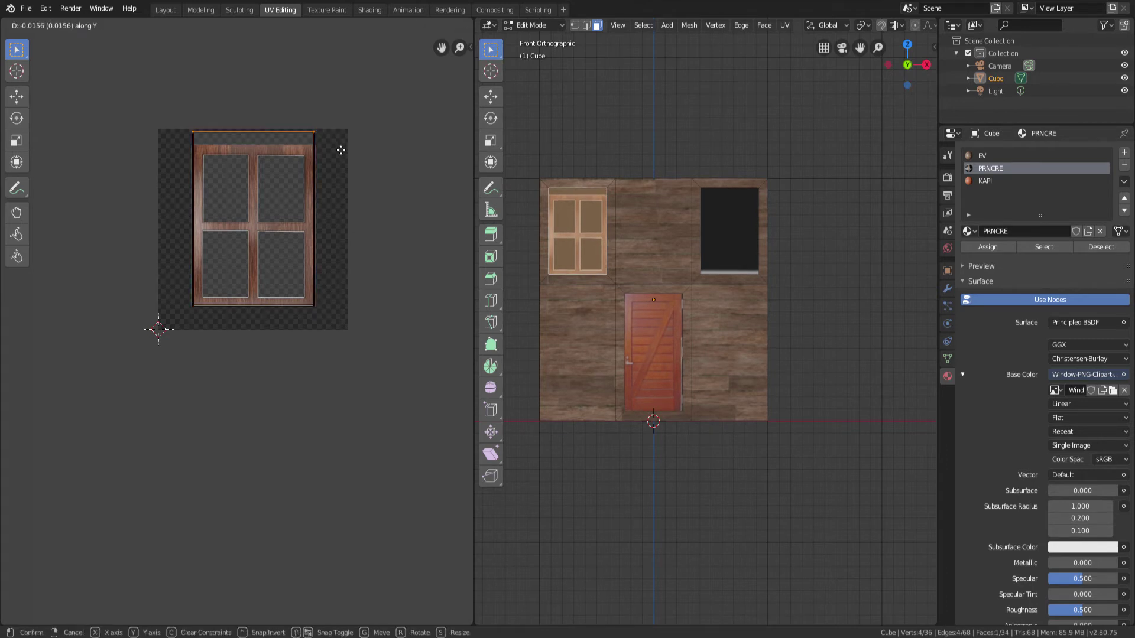
{"action": "left_click", "coordinate": [341, 157]}
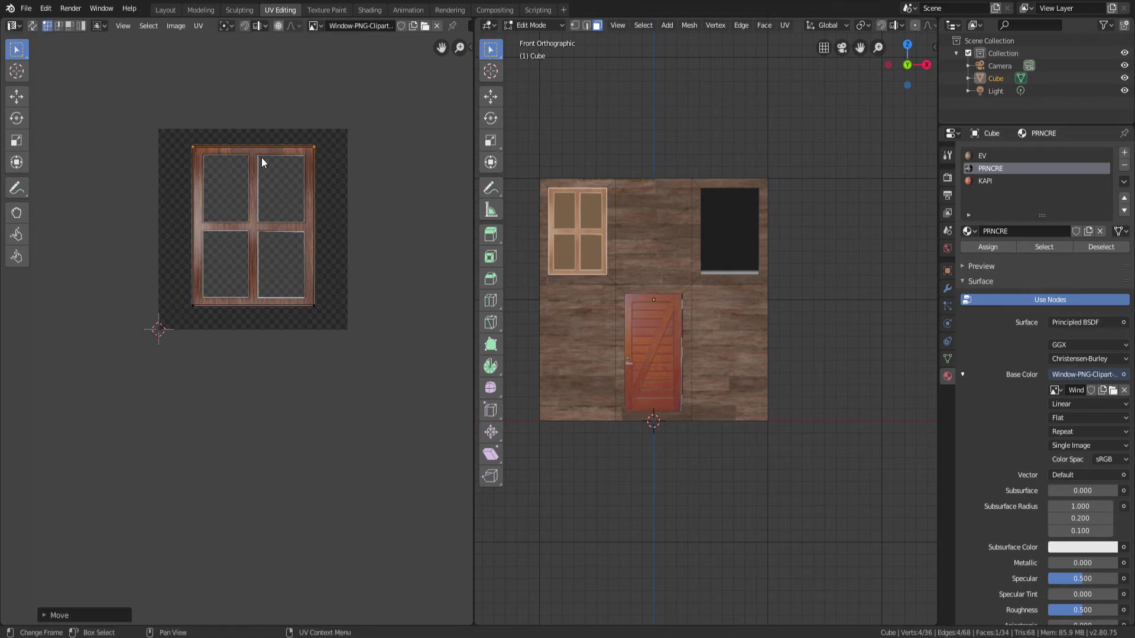
Step: Select the upper-right wall face
{"action": "scroll", "coordinate": [195, 154], "scroll_direction": "up", "scroll_amount": 3}
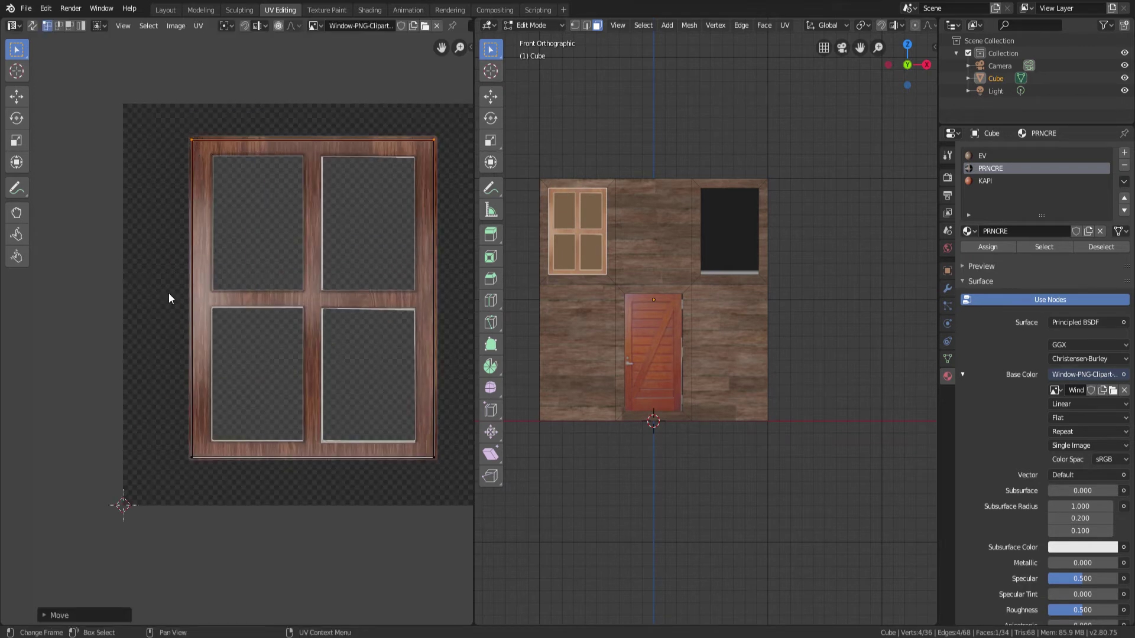
{"action": "scroll", "coordinate": [366, 296], "scroll_direction": "down", "scroll_amount": 3}
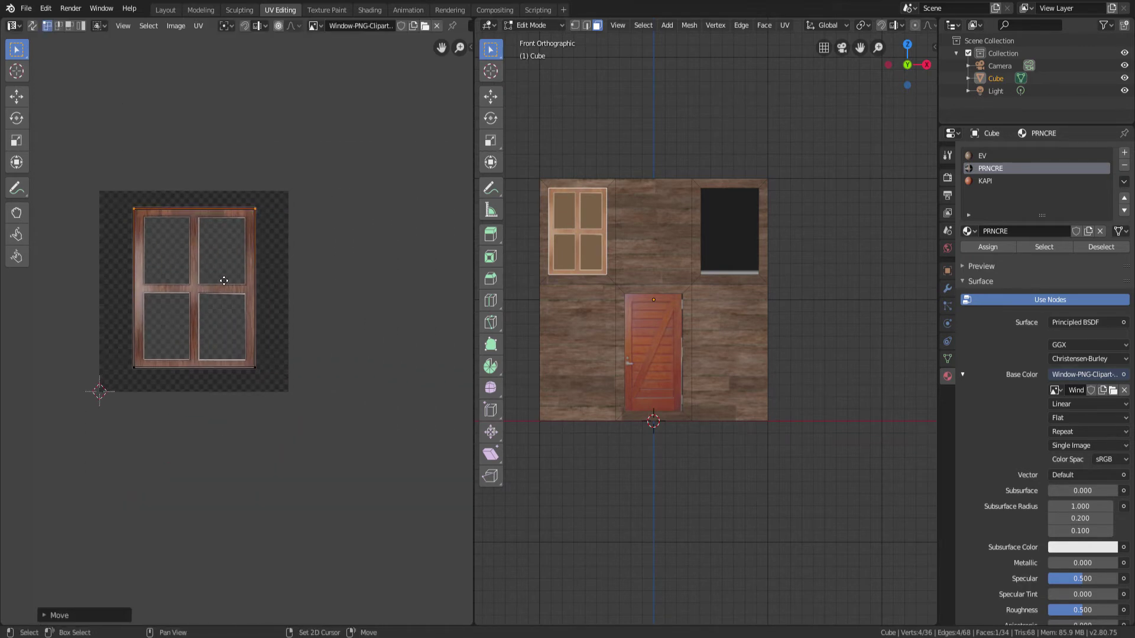
{"action": "left_click", "coordinate": [721, 246]}
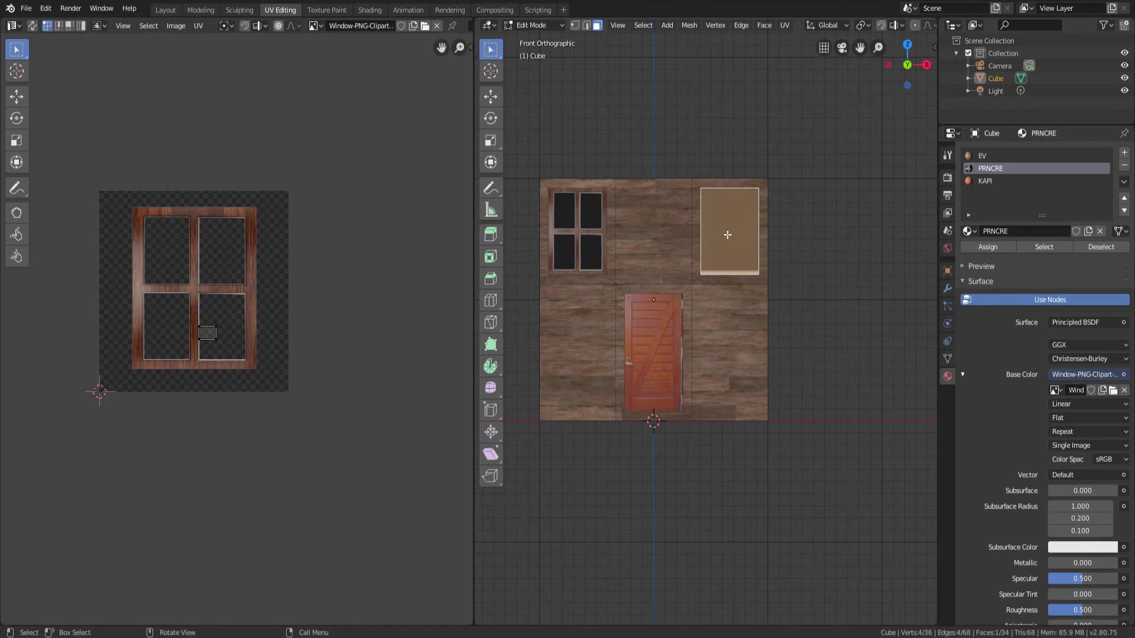
Step: Project the upper-right face's UVs from view and fit the left and right edges to the frame
{"action": "key", "text": "u"}
{"action": "left_click", "coordinate": [728, 234]}
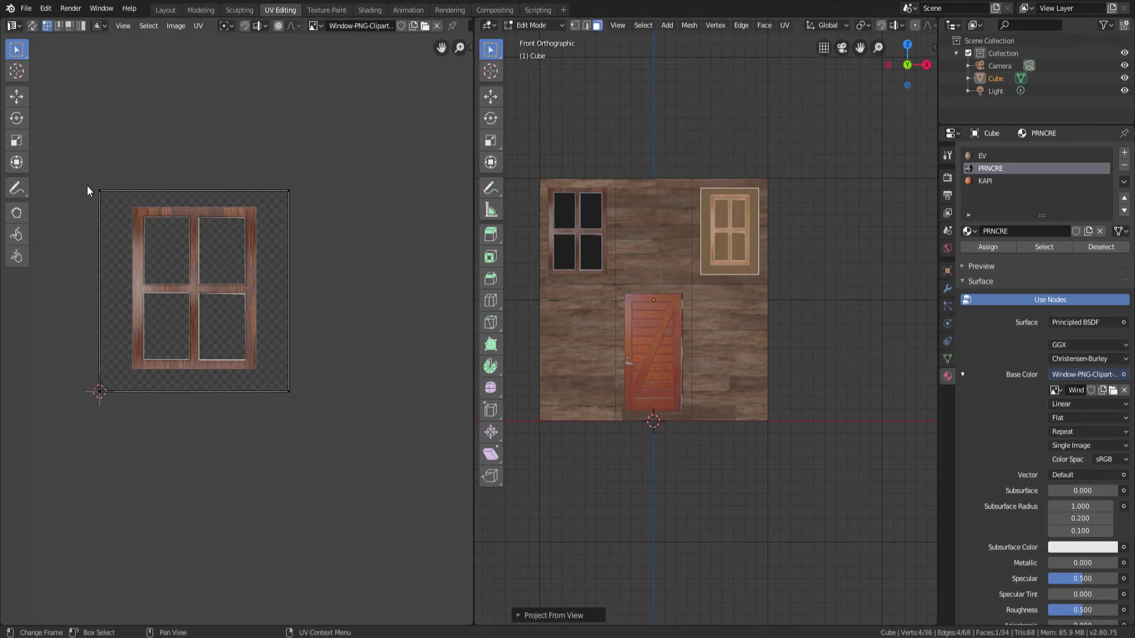
{"action": "left_click_drag", "start_coordinate": [84, 164], "coordinate": [129, 383]}
{"action": "key", "text": "g"}
{"action": "key", "text": "x"}
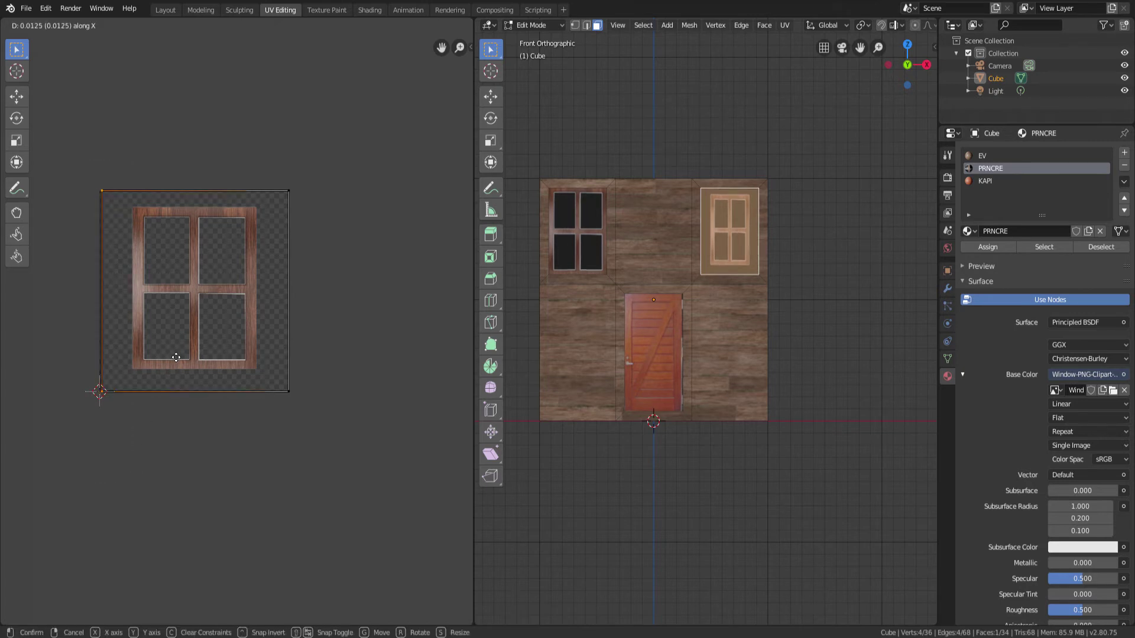
{"action": "left_click", "coordinate": [212, 356]}
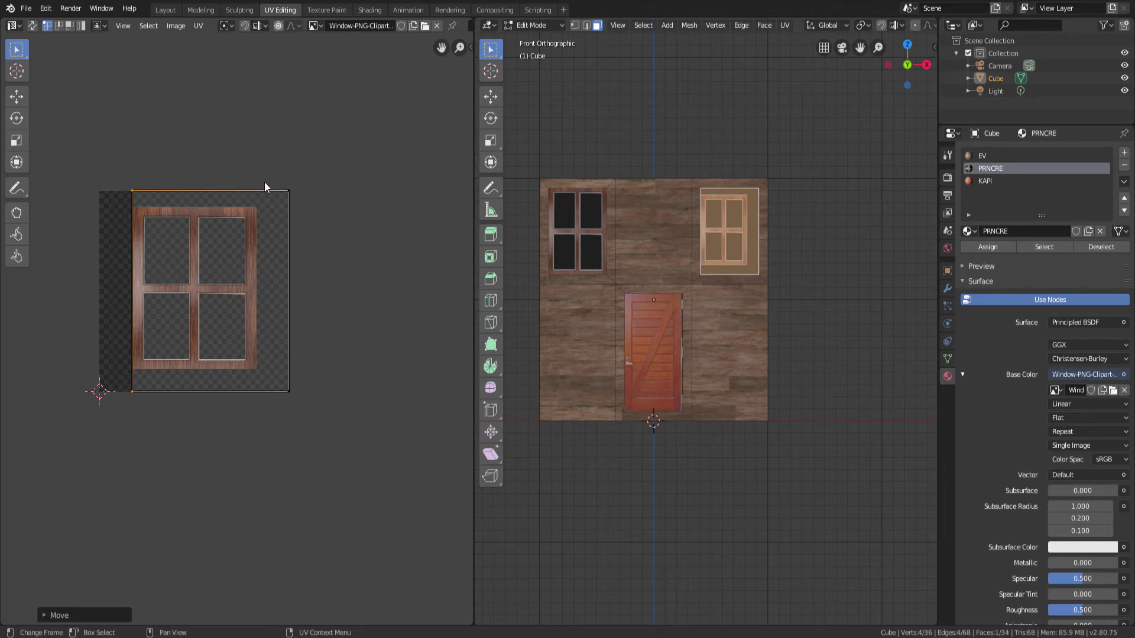
{"action": "left_click_drag", "start_coordinate": [271, 177], "coordinate": [314, 467]}
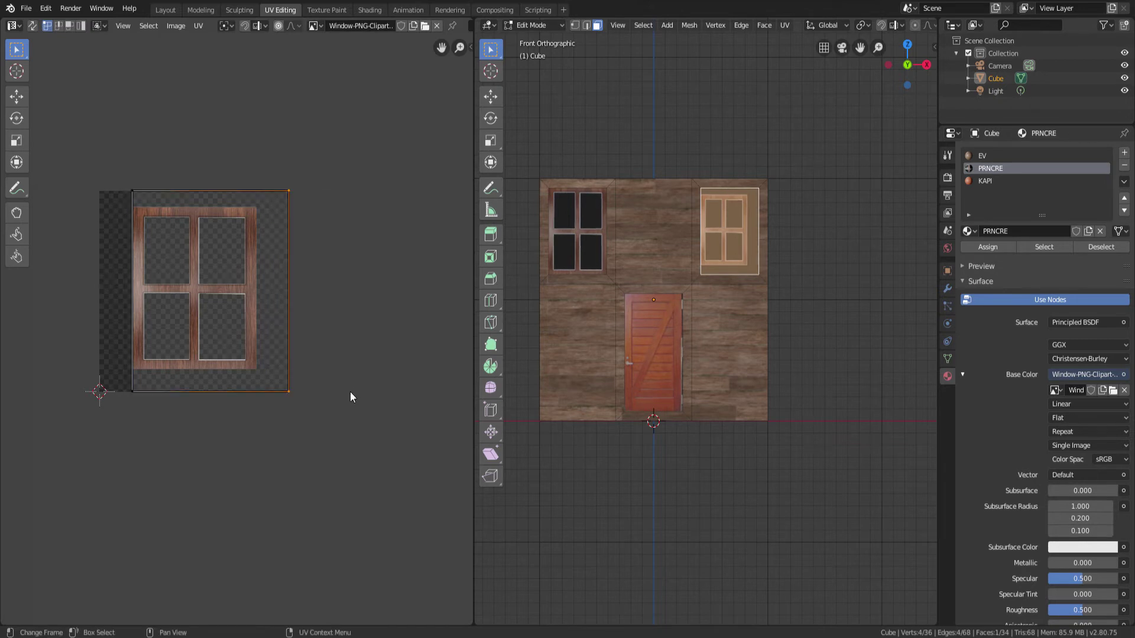
{"action": "key", "text": "g"}
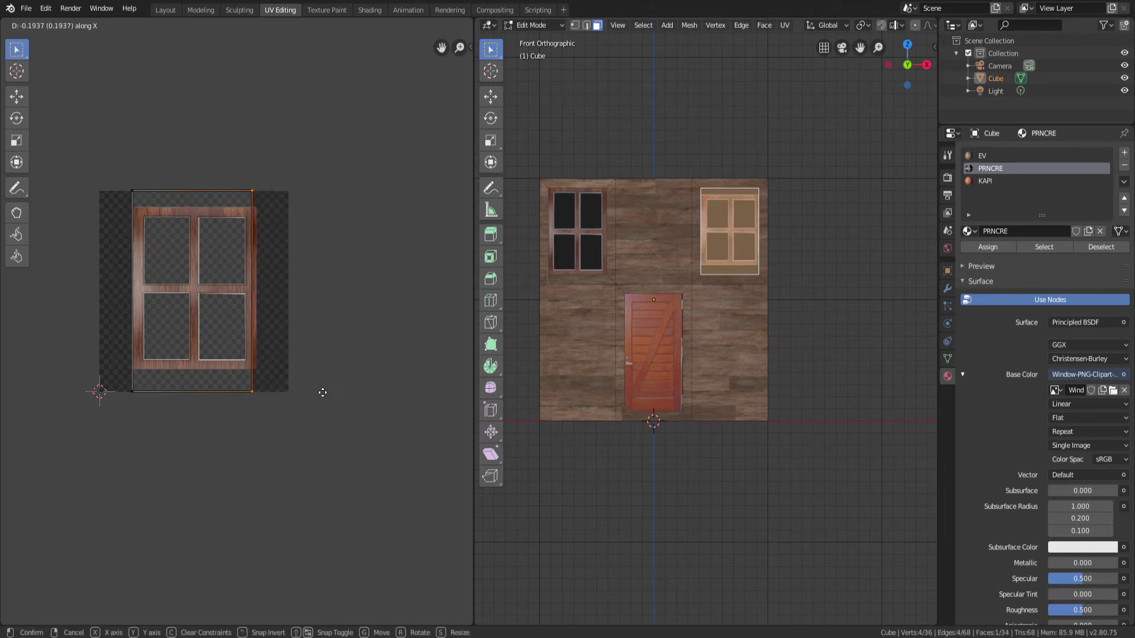
{"action": "left_click", "coordinate": [328, 394]}
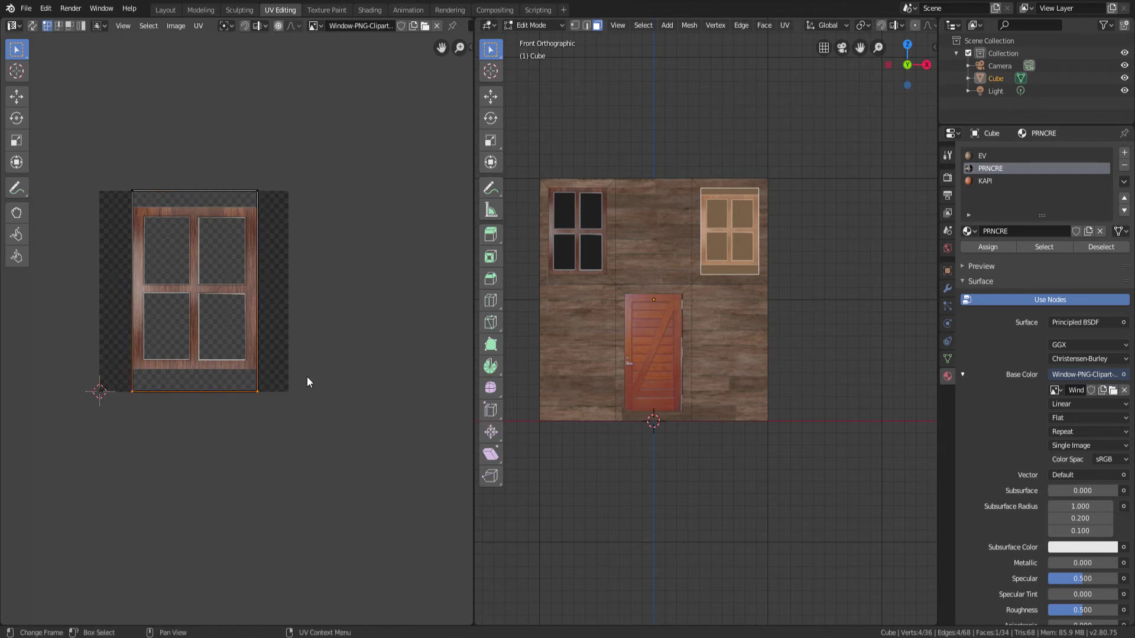
Step: Trim the bottom and top UV edges onto the window frame
{"action": "left_click_drag", "start_coordinate": [101, 388], "coordinate": [305, 423]}
{"action": "key", "text": "g"}
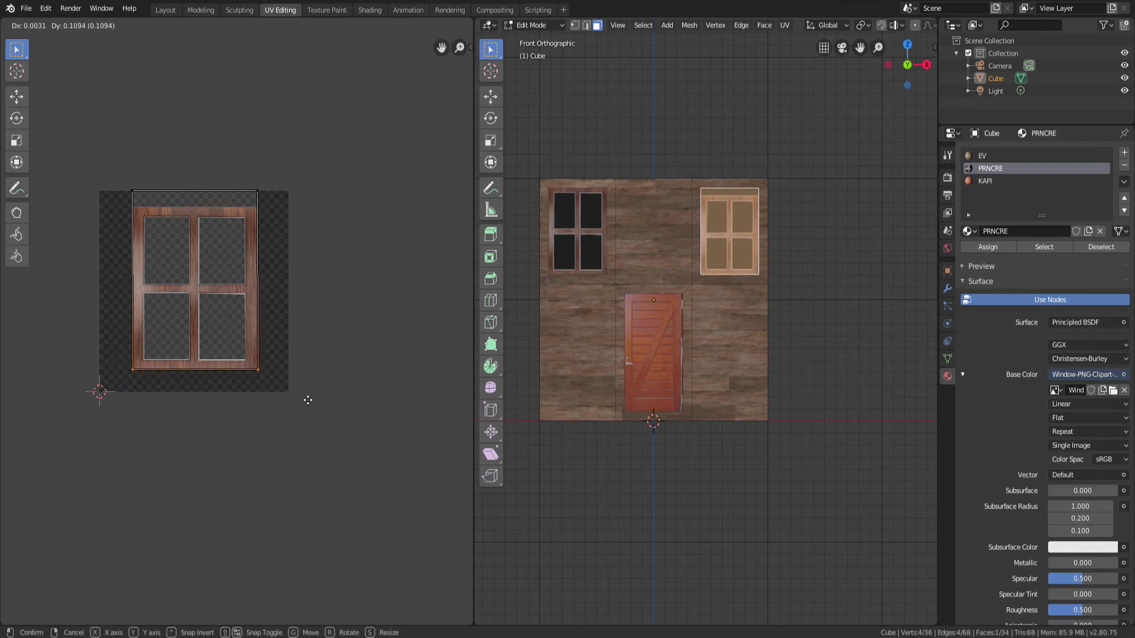
{"action": "left_click", "coordinate": [308, 399]}
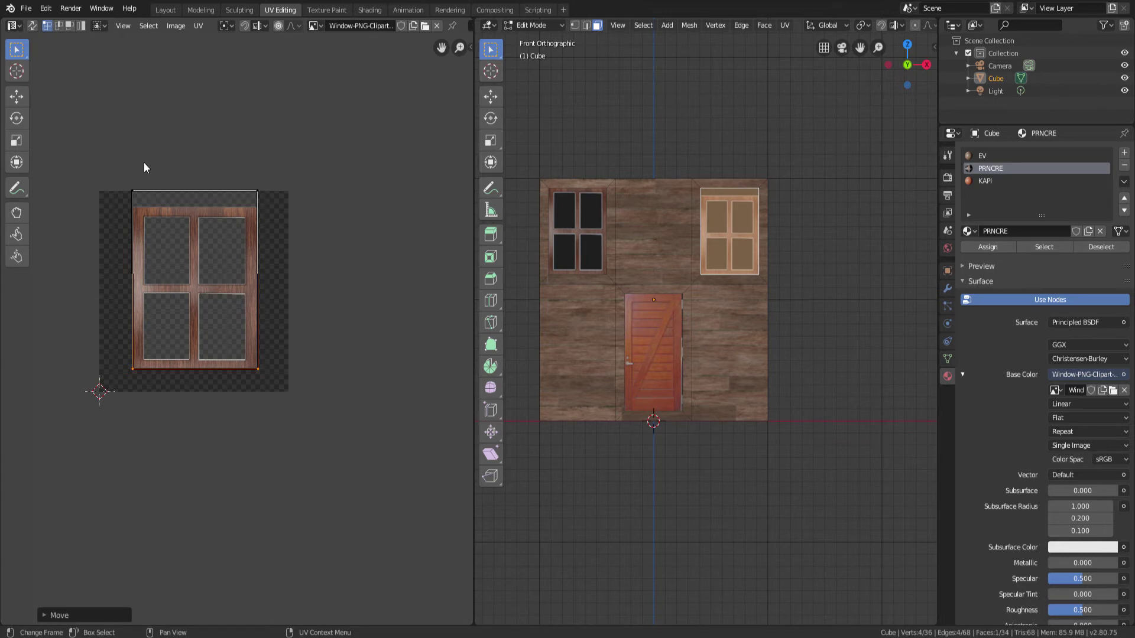
{"action": "left_click_drag", "start_coordinate": [105, 148], "coordinate": [276, 211]}
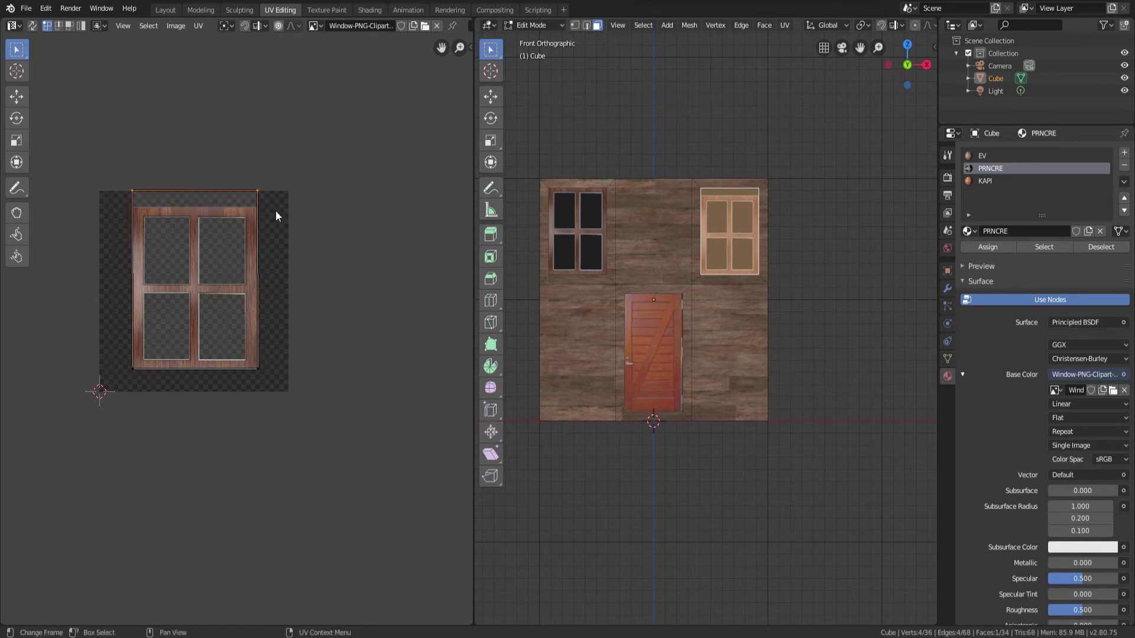
{"action": "key", "text": "g"}
{"action": "key", "text": "y"}
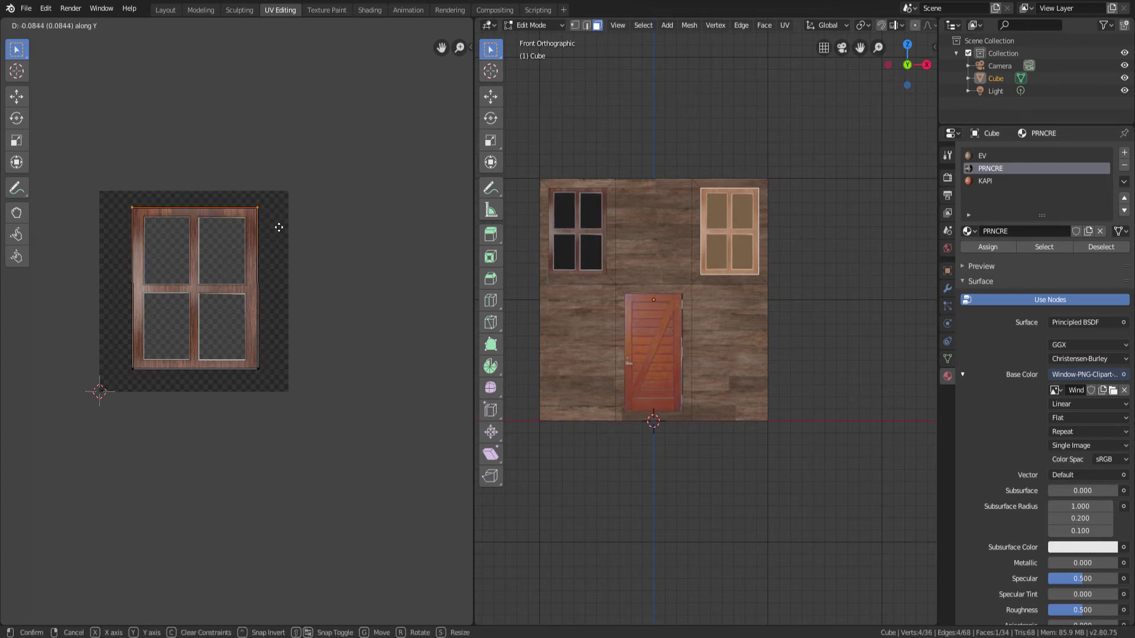
{"action": "left_click", "coordinate": [279, 227]}
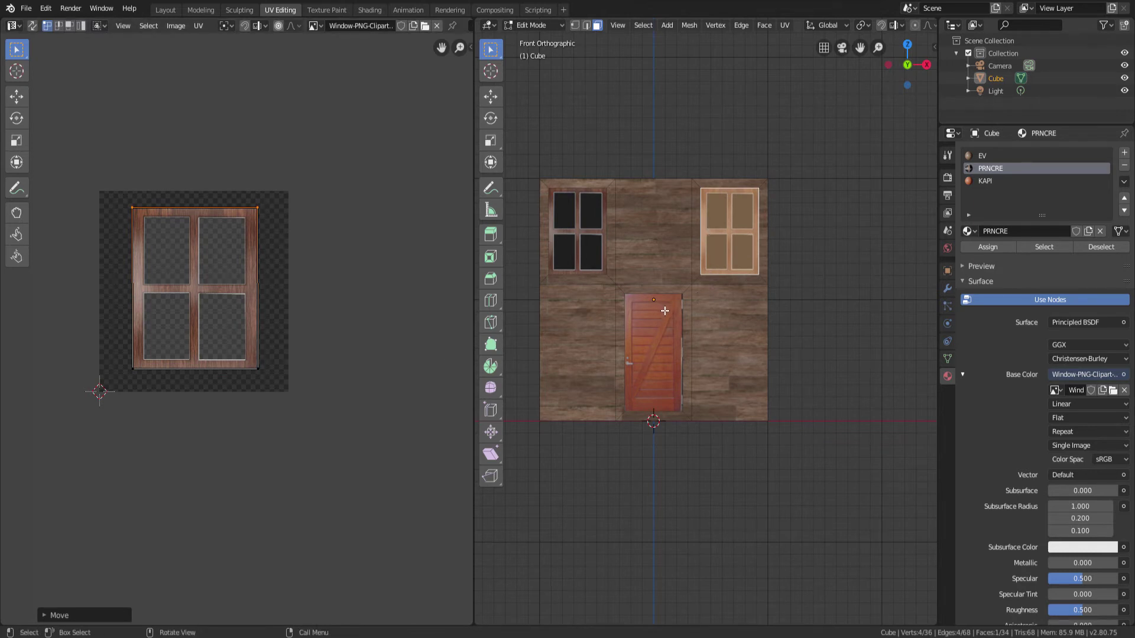
Step: Inspect the textured house from several angles and set KAPI as the active material slot
{"action": "middle_click_drag", "start_coordinate": [664, 311], "coordinate": [704, 296]}
{"action": "middle_click_drag", "start_coordinate": [603, 311], "coordinate": [750, 236]}
{"action": "left_click", "coordinate": [981, 158]}
{"action": "left_click", "coordinate": [981, 169]}
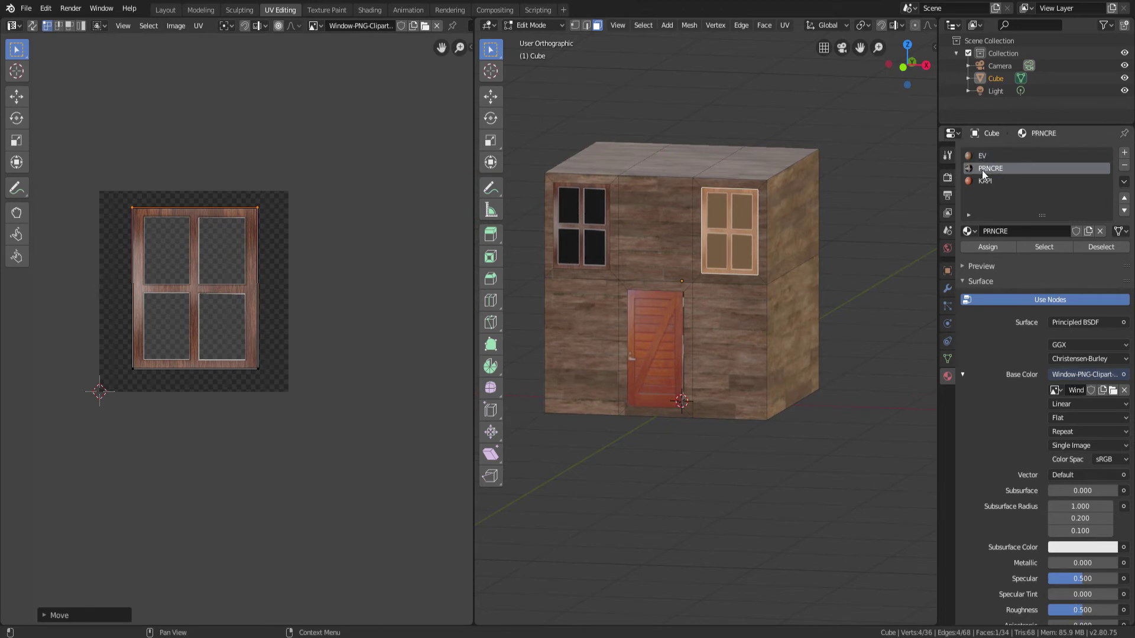
{"action": "left_click", "coordinate": [982, 181]}
{"action": "middle_click_drag", "start_coordinate": [780, 248], "coordinate": [710, 195]}
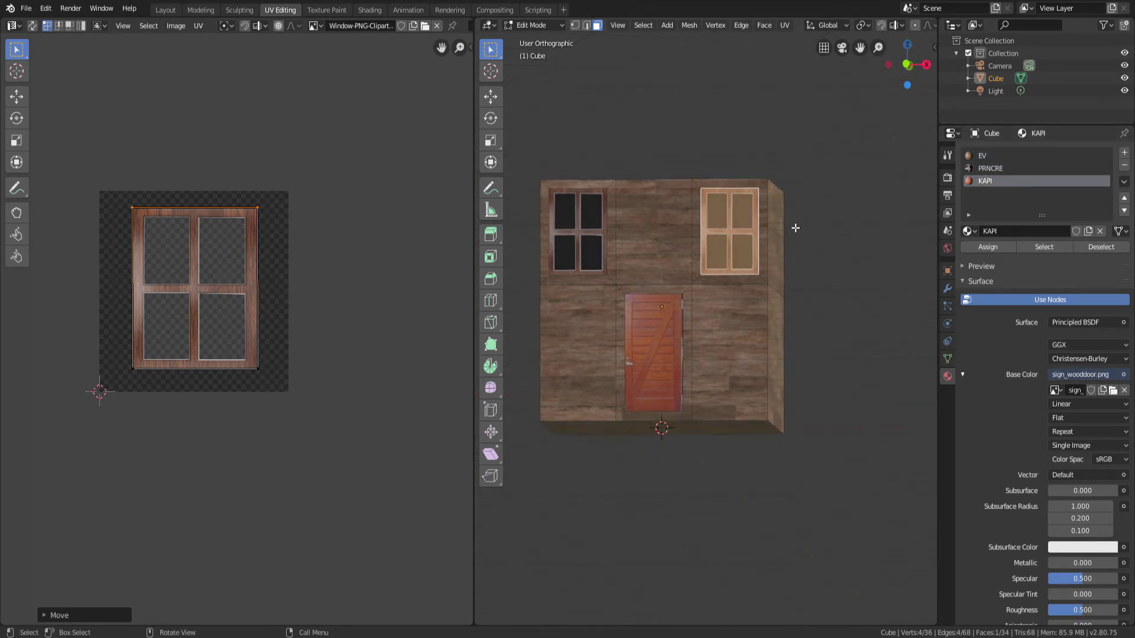
Step: Switch to the Shading workspace and display the EV material's node tree
{"action": "left_click", "coordinate": [378, 11]}
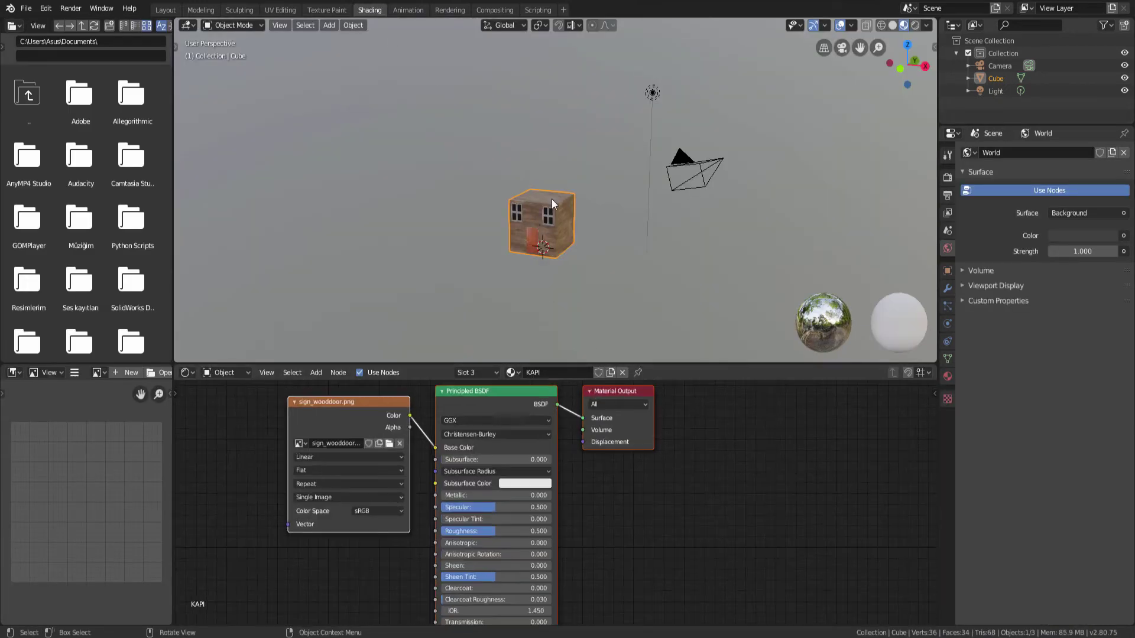
{"action": "scroll", "coordinate": [558, 230], "scroll_direction": "up", "scroll_amount": 6}
{"action": "middle_click_drag", "start_coordinate": [565, 256], "coordinate": [619, 183]}
{"action": "scroll", "coordinate": [601, 189], "scroll_direction": "up", "scroll_amount": 2}
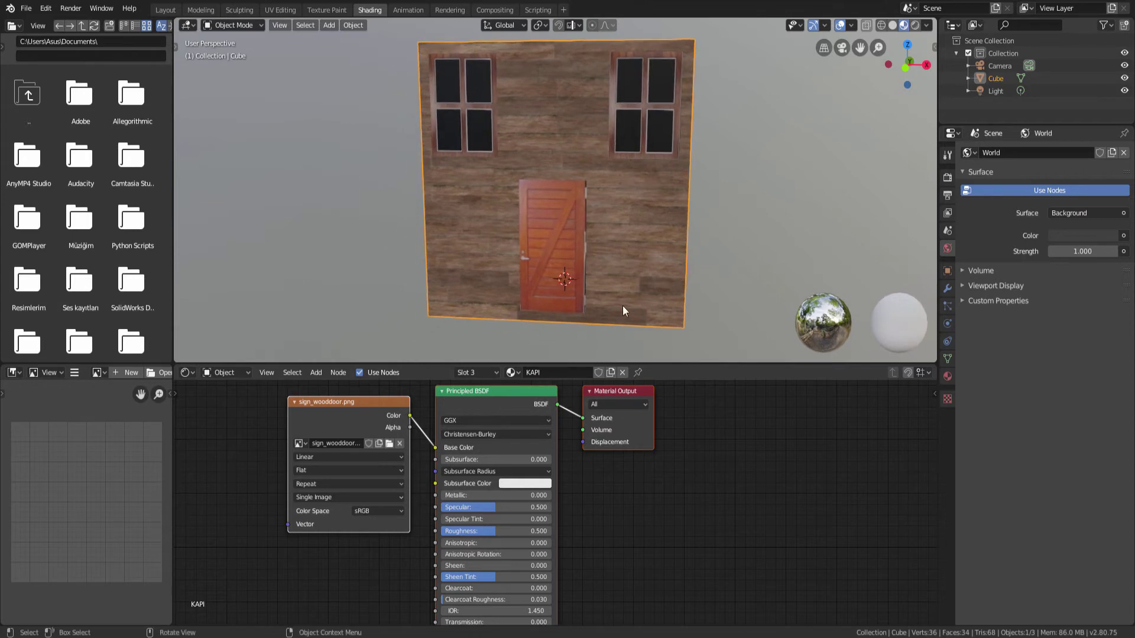
{"action": "scroll", "coordinate": [719, 376], "scroll_direction": "down", "scroll_amount": 1}
{"action": "scroll", "coordinate": [507, 386], "scroll_direction": "down", "scroll_amount": 1}
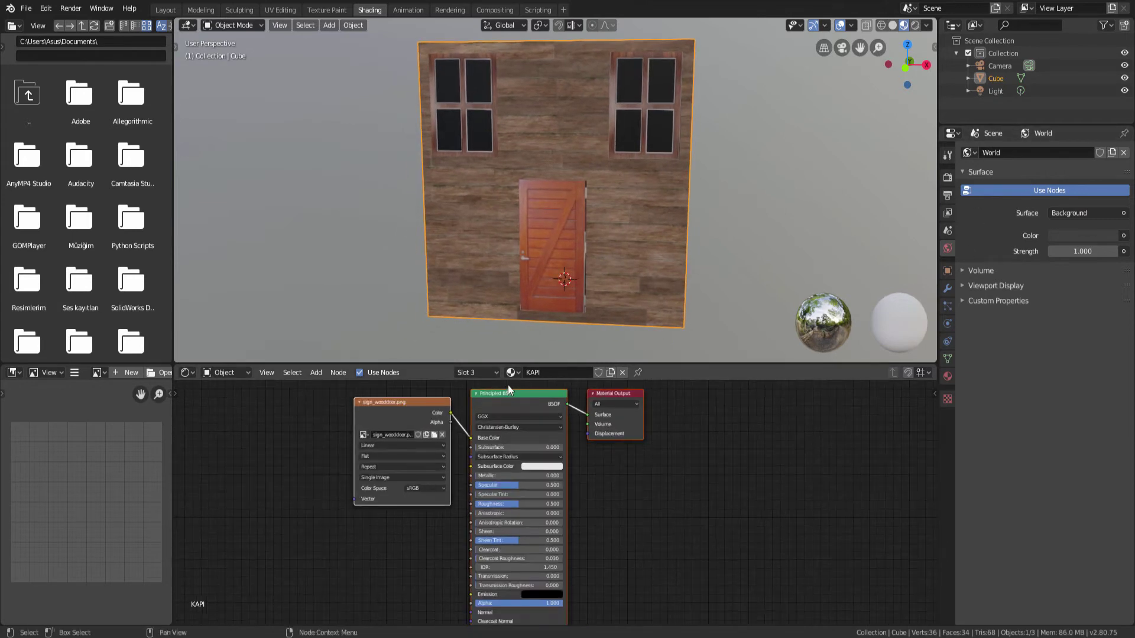
{"action": "left_click", "coordinate": [476, 373]}
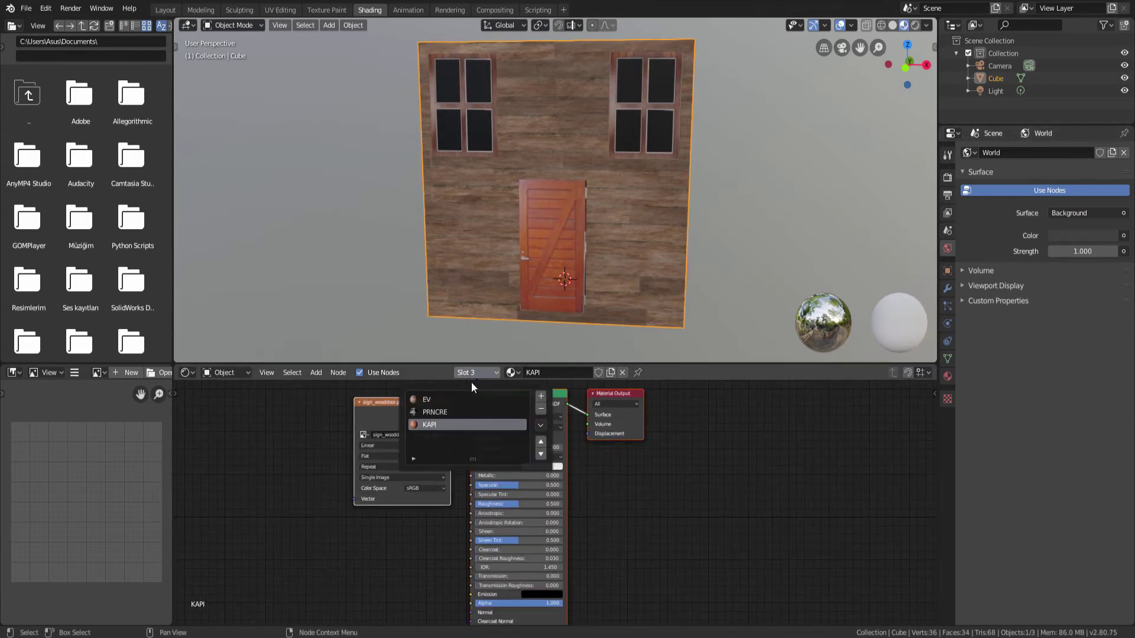
{"action": "left_click", "coordinate": [462, 397]}
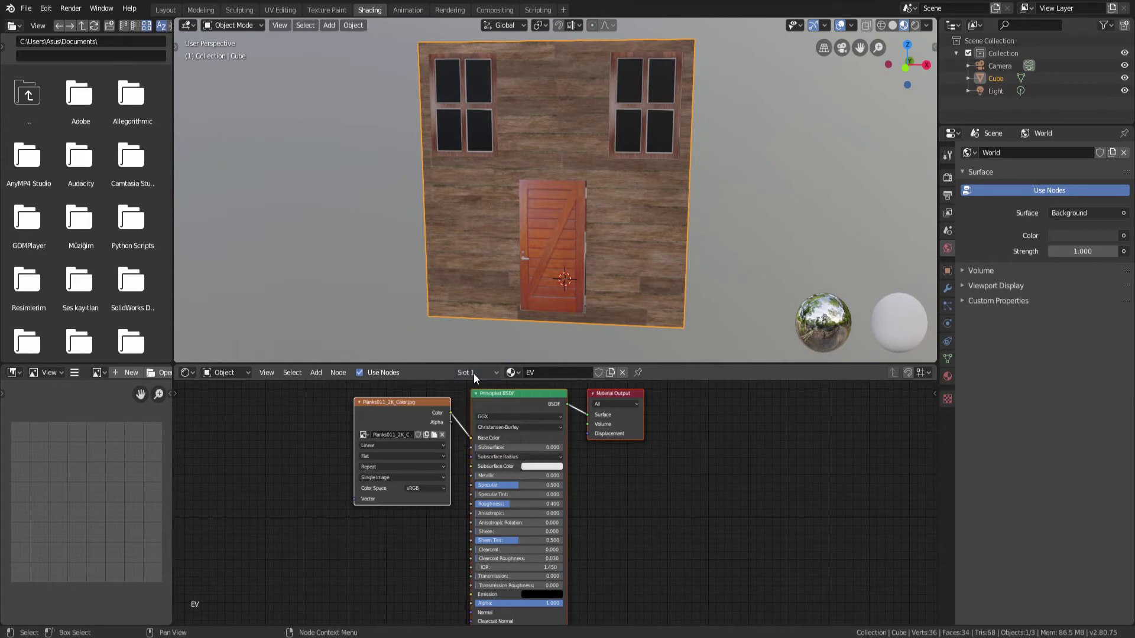
Step: Move the planks colour image node further left in the EV node tree
{"action": "left_click", "coordinate": [467, 376]}
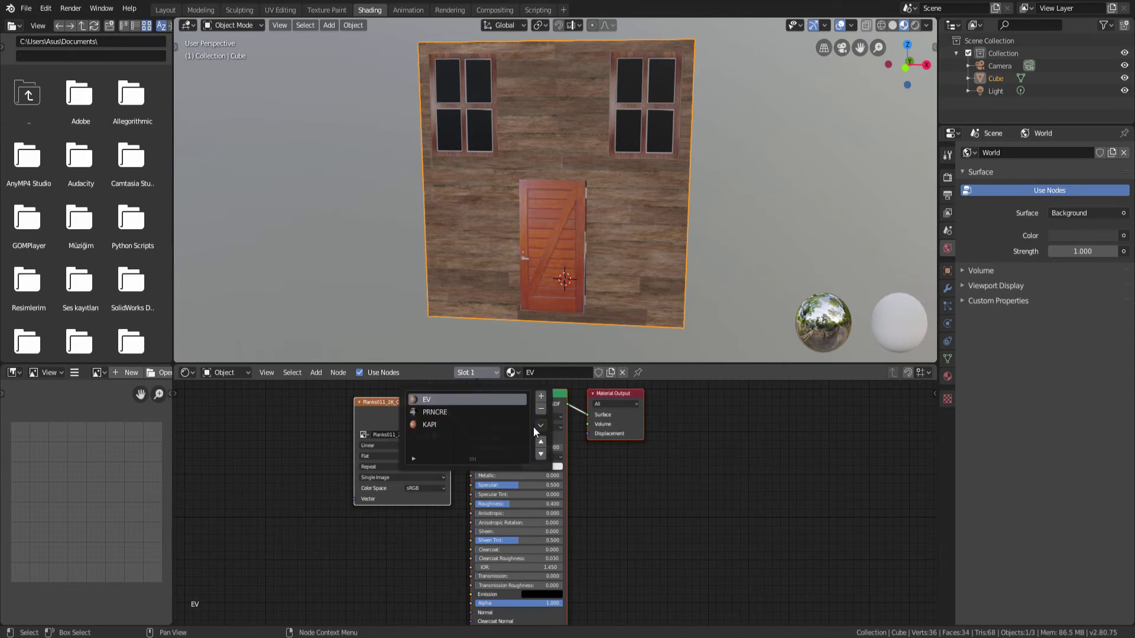
{"action": "scroll", "coordinate": [520, 521], "scroll_direction": "down", "scroll_amount": 1}
{"action": "middle_click_drag", "start_coordinate": [520, 521], "coordinate": [507, 458]}
{"action": "key", "text": "g"}
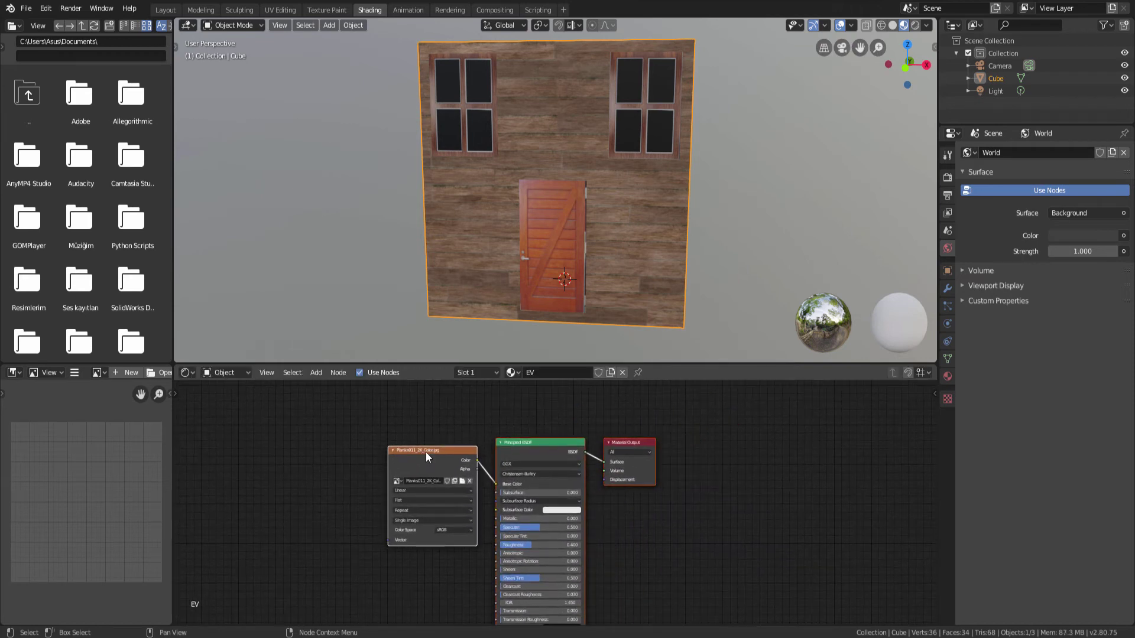
{"action": "left_click", "coordinate": [247, 418]}
{"action": "scroll", "coordinate": [403, 503], "scroll_direction": "down", "scroll_amount": 2}
{"action": "scroll", "coordinate": [532, 520], "scroll_direction": "up", "scroll_amount": 4}
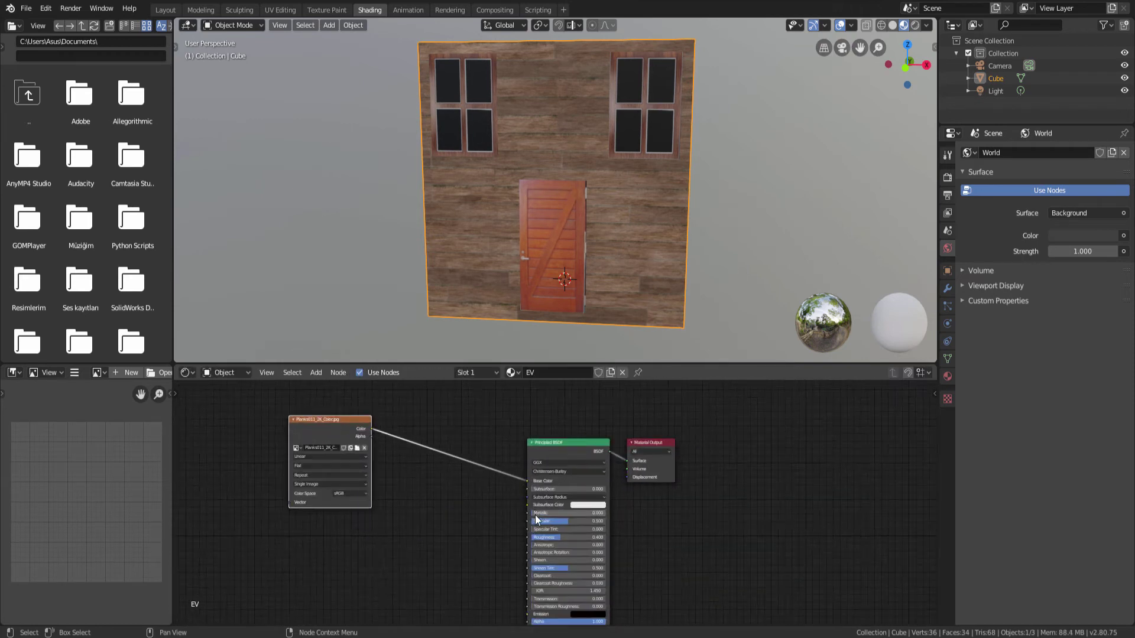
{"action": "scroll", "coordinate": [538, 524], "scroll_direction": "down", "scroll_amount": 3}
{"action": "middle_click_drag", "start_coordinate": [446, 527], "coordinate": [545, 506]}
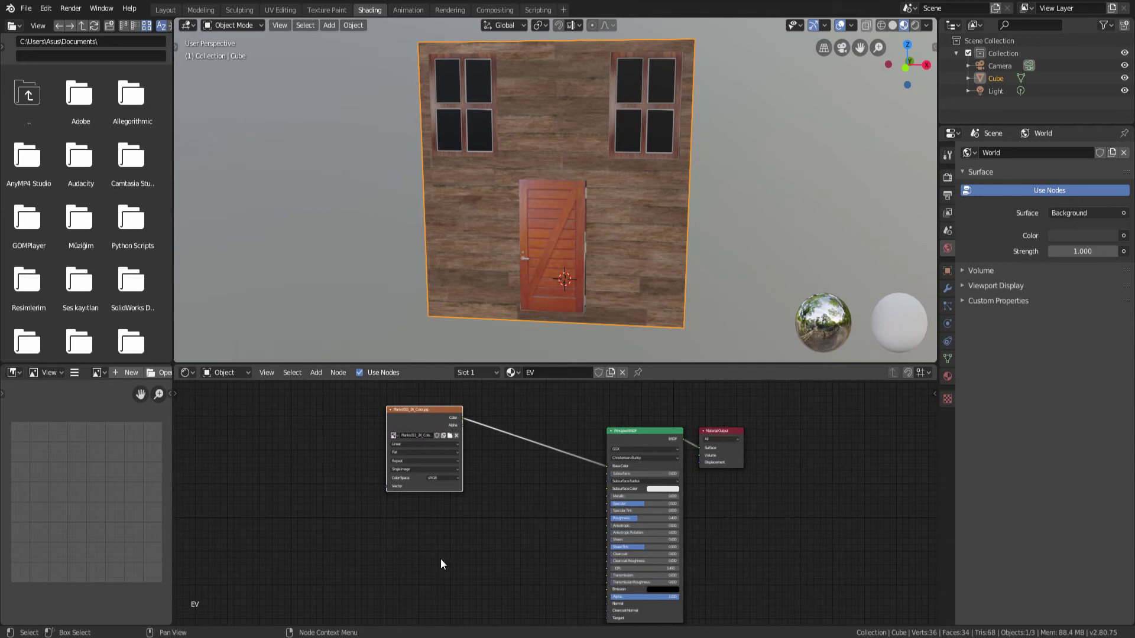
{"action": "key", "text": "shift+a"}
Step: Add an Image Texture node and connect it to the Principled BSDF's Metallic input
{"action": "mouse_move", "coordinate": [438, 545]}
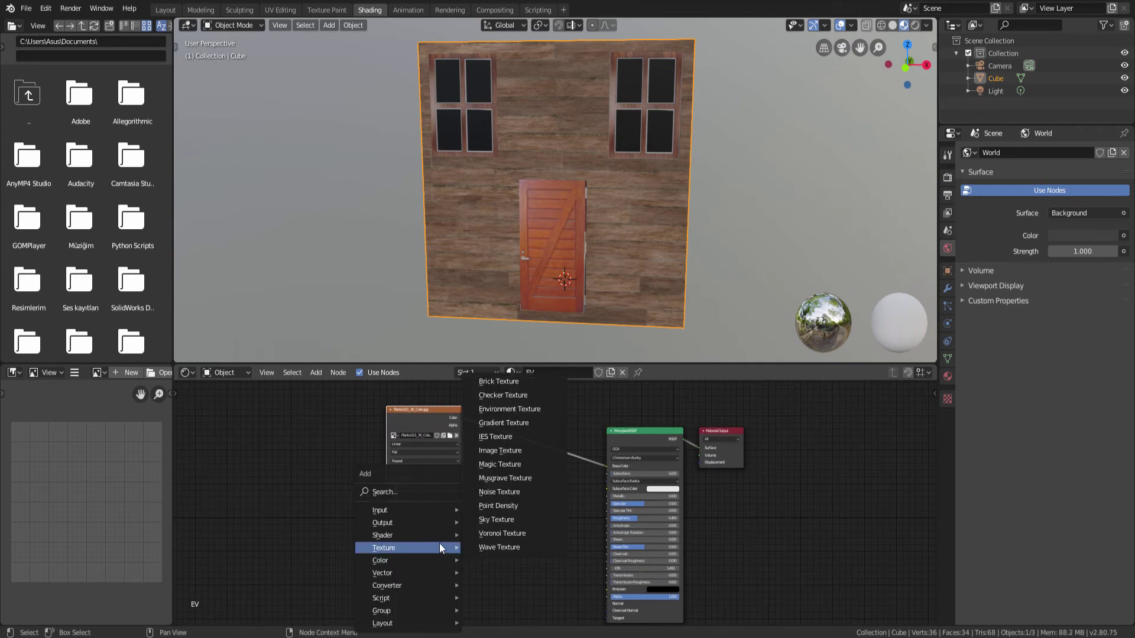
{"action": "left_click", "coordinate": [506, 453]}
{"action": "left_click", "coordinate": [419, 524]}
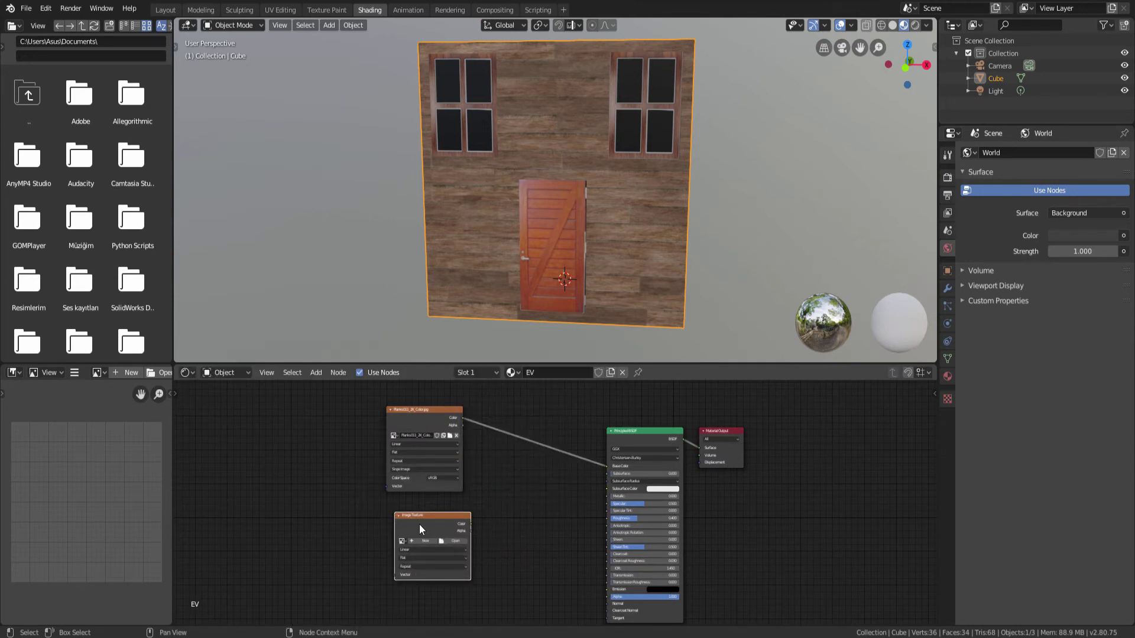
{"action": "scroll", "coordinate": [473, 530], "scroll_direction": "up", "scroll_amount": 2}
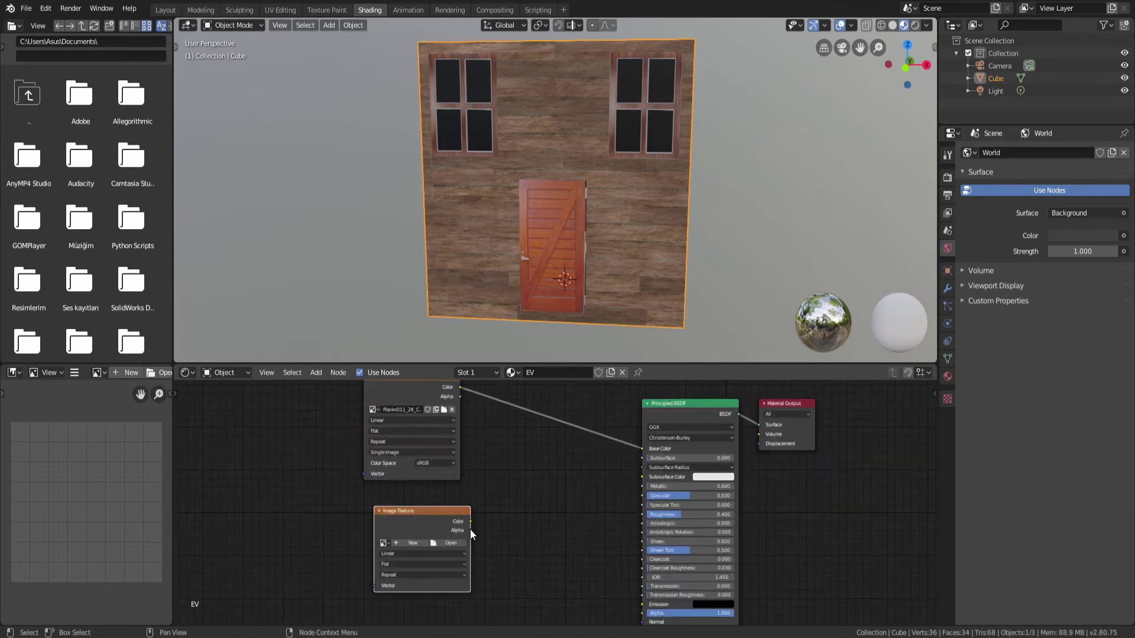
{"action": "left_click_drag", "start_coordinate": [471, 530], "coordinate": [643, 486]}
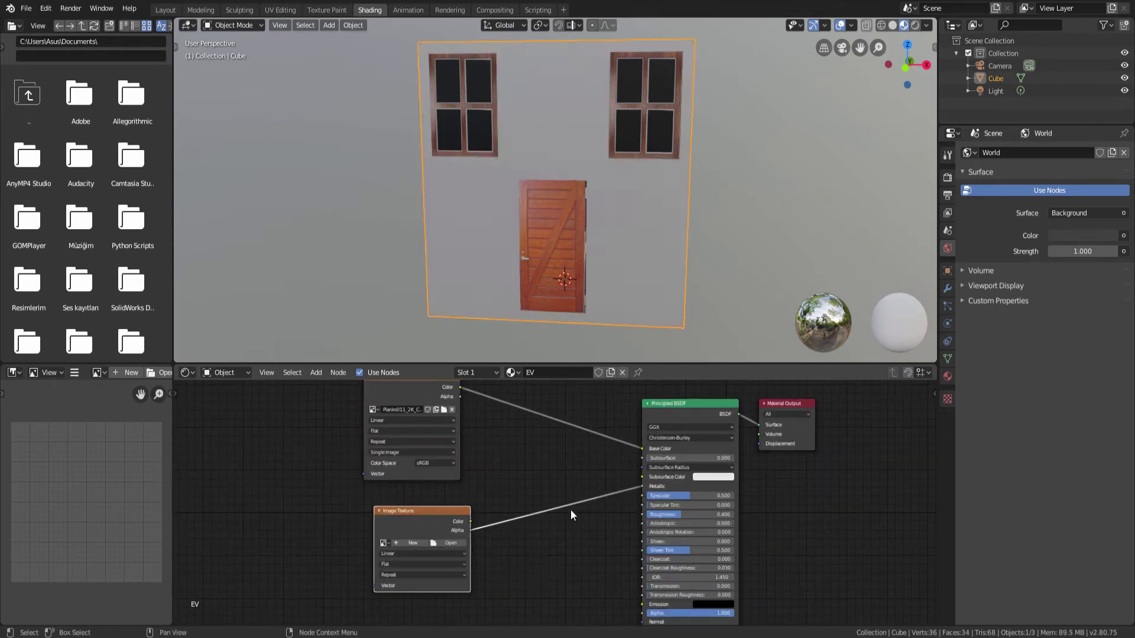
Step: Load Planks011_2K_Metalness.jpg into the new node and nudge it into place
{"action": "left_click", "coordinate": [445, 543]}
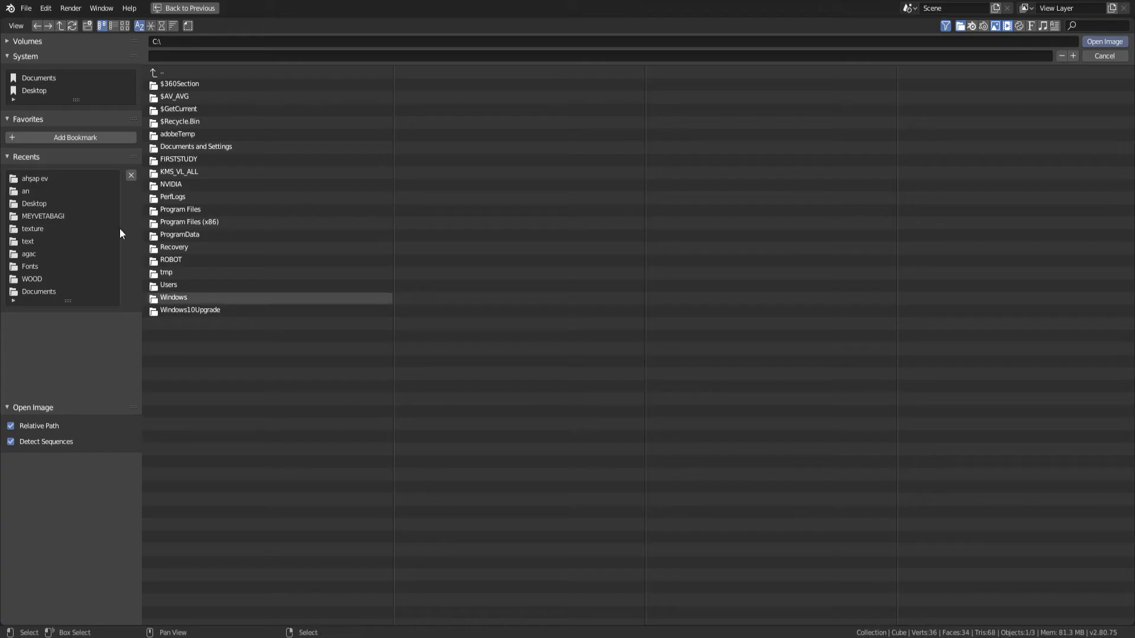
{"action": "left_click", "coordinate": [52, 180]}
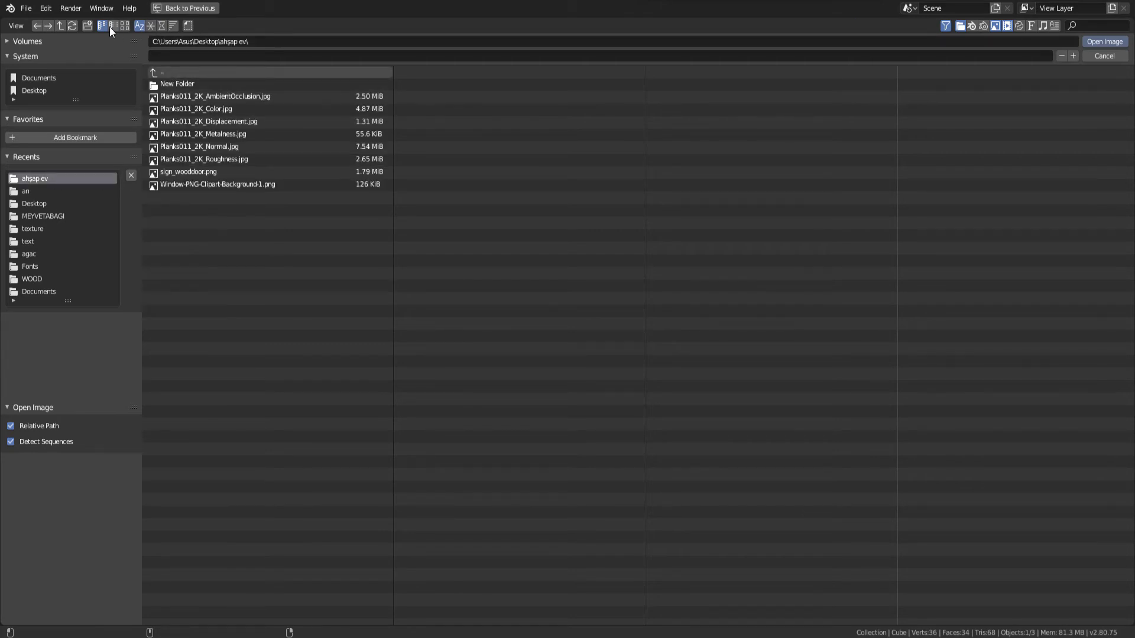
{"action": "left_click", "coordinate": [125, 25]}
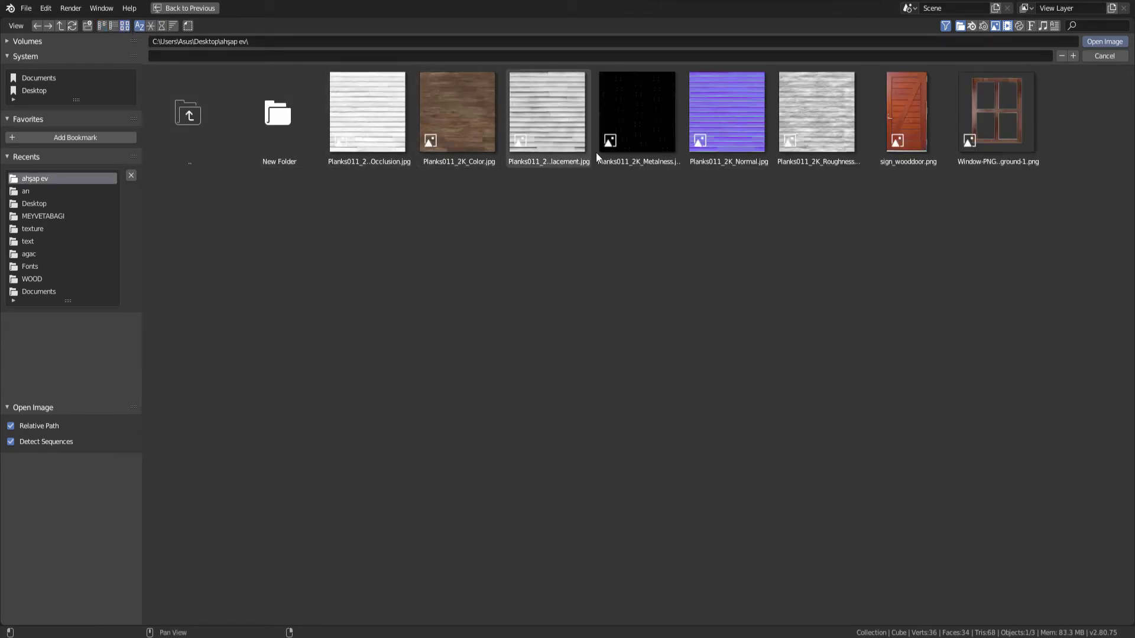
{"action": "double_click", "coordinate": [648, 119]}
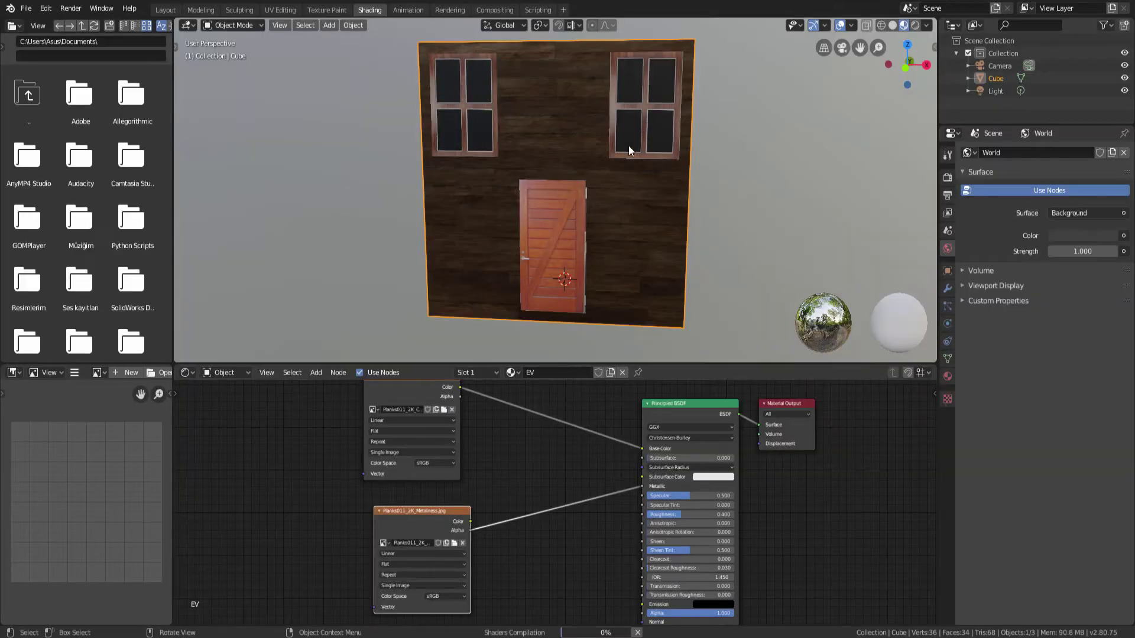
{"action": "scroll", "coordinate": [544, 399], "scroll_direction": "down", "scroll_amount": 3}
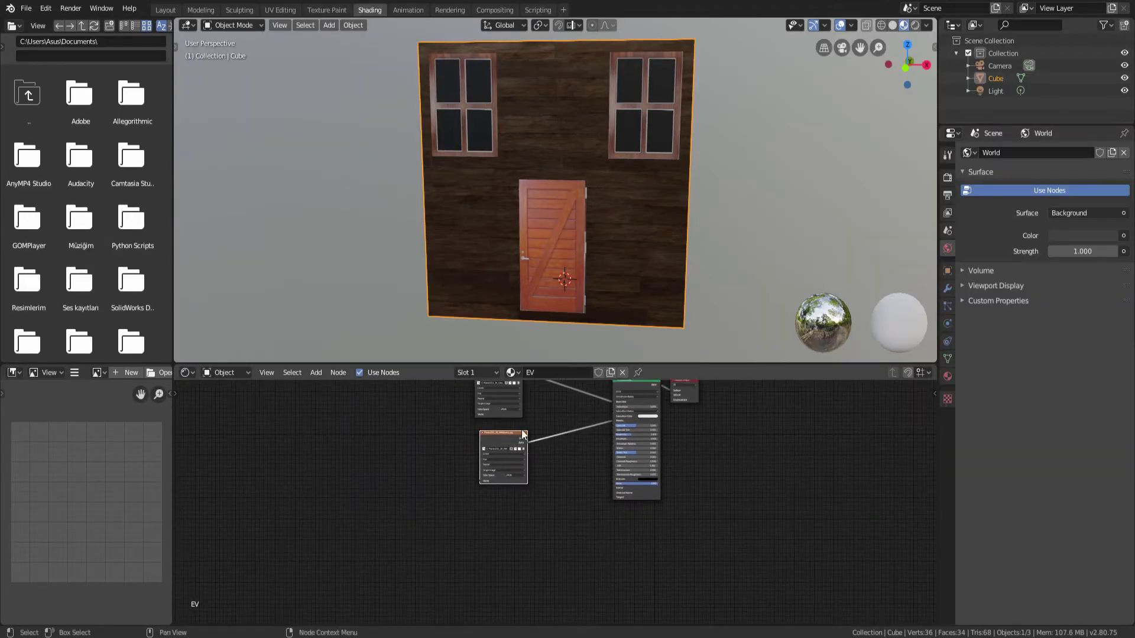
{"action": "left_click_drag", "start_coordinate": [506, 438], "coordinate": [500, 429]}
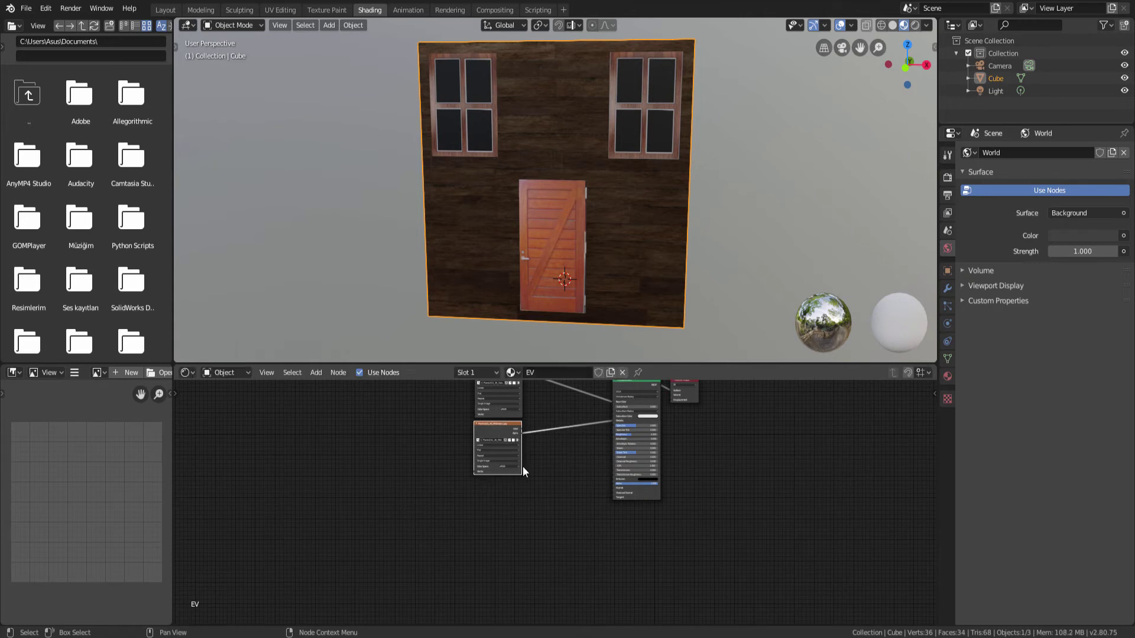
{"action": "scroll", "coordinate": [524, 472], "scroll_direction": "down", "scroll_amount": 3}
Step: Add another Image Texture node loaded with Planks011_2K_Roughness.jpg
{"action": "key", "text": "shift+a"}
{"action": "mouse_move", "coordinate": [499, 560]}
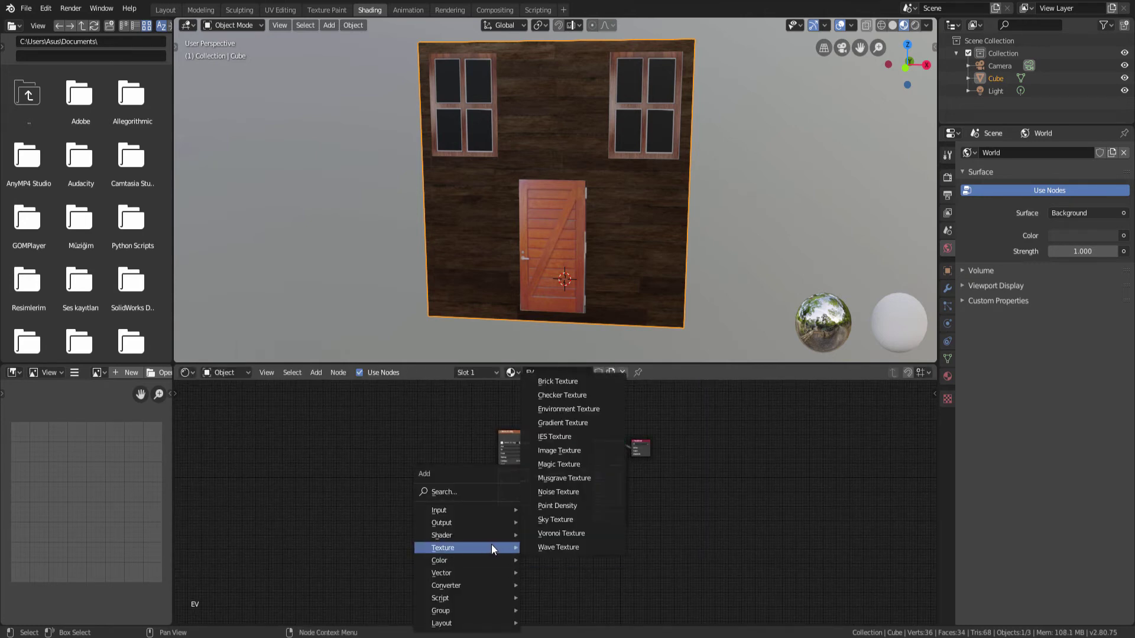
{"action": "left_click", "coordinate": [554, 451]}
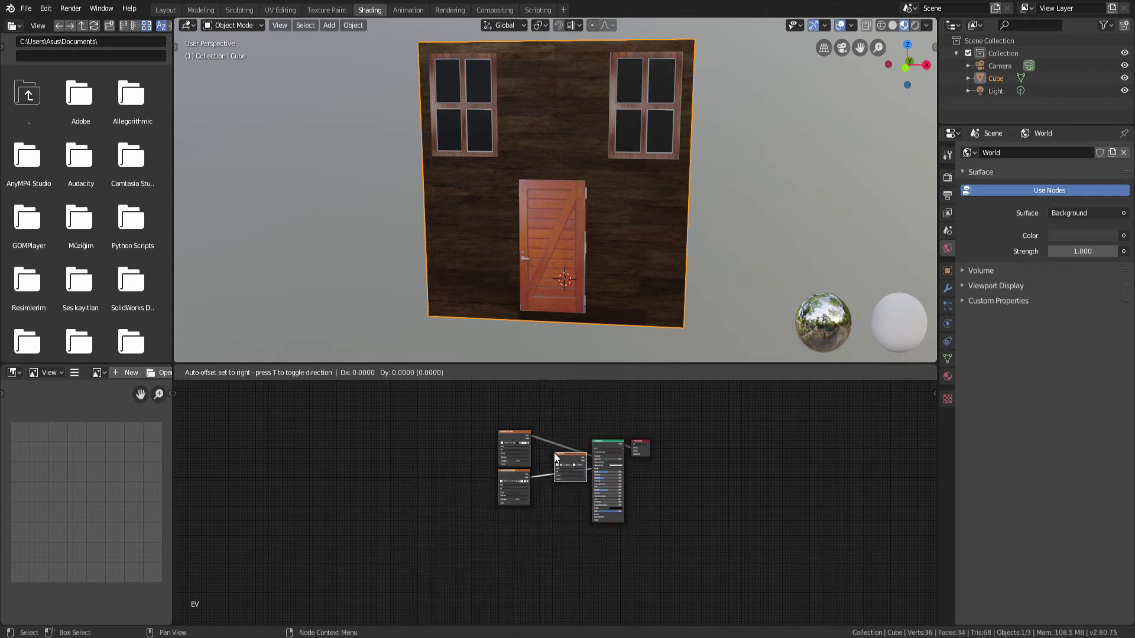
{"action": "left_click", "coordinate": [484, 528]}
{"action": "scroll", "coordinate": [511, 534], "scroll_direction": "up", "scroll_amount": 5}
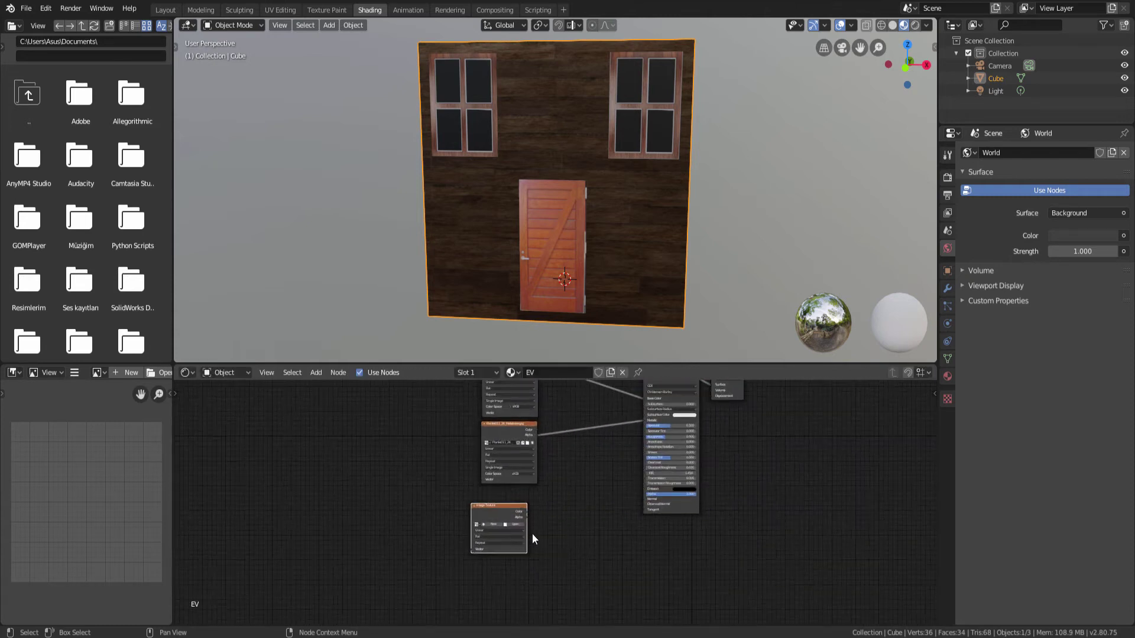
{"action": "left_click", "coordinate": [503, 518]}
{"action": "left_click", "coordinate": [46, 180]}
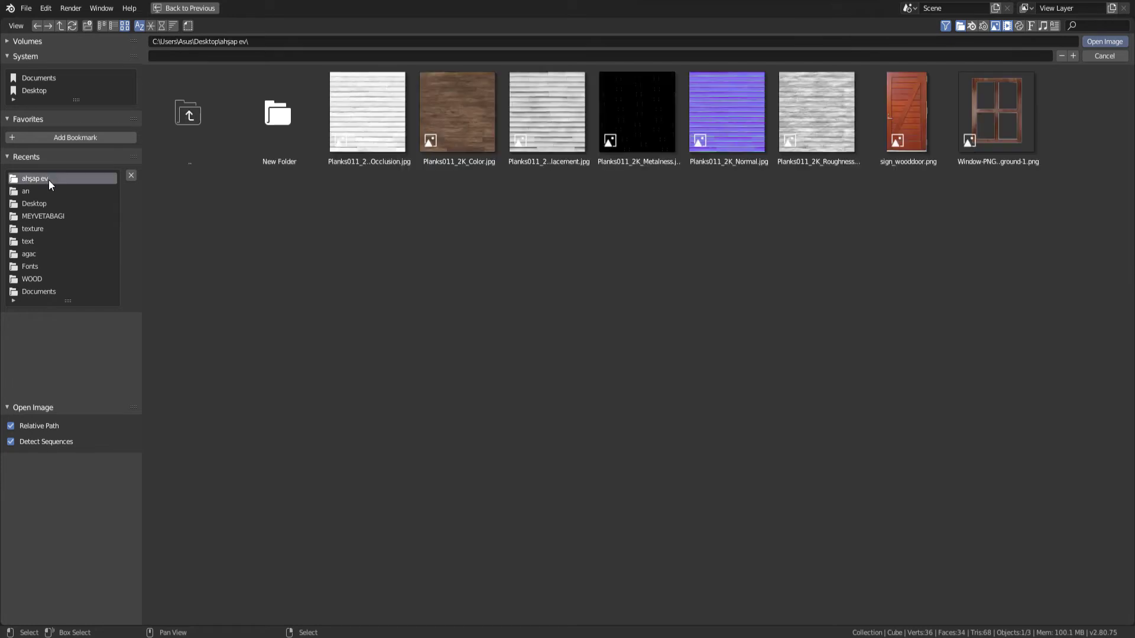
{"action": "double_click", "coordinate": [811, 134]}
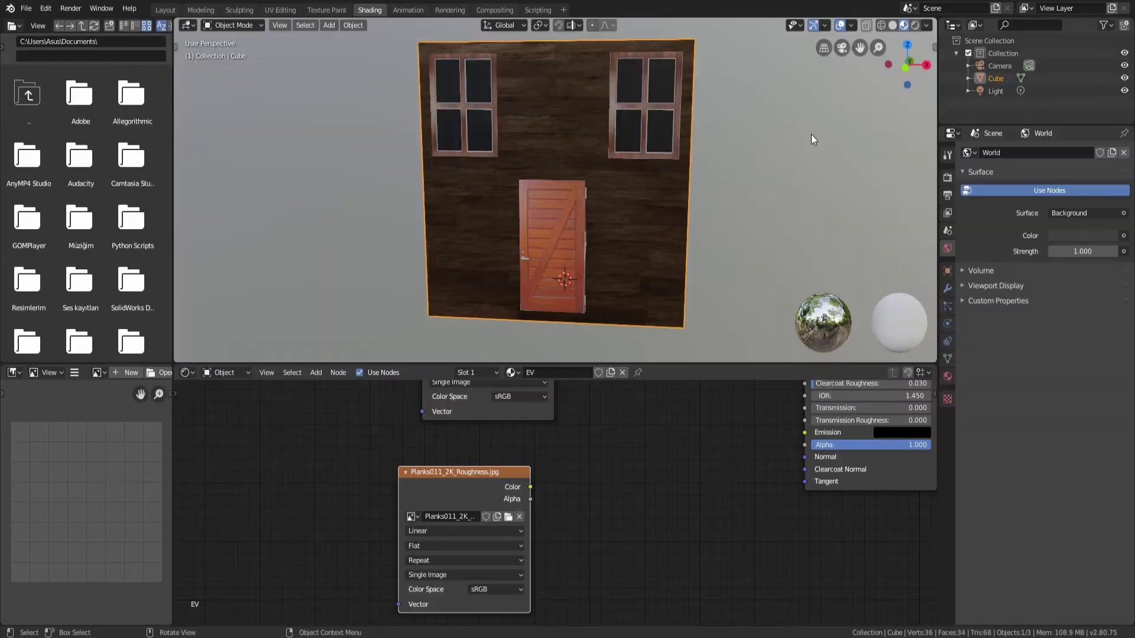
Step: Link the roughness map to the BSDF's Roughness input and place it below the Metalness node
{"action": "scroll", "coordinate": [671, 299], "scroll_direction": "down", "scroll_amount": 4}
{"action": "scroll", "coordinate": [632, 519], "scroll_direction": "down", "scroll_amount": 4}
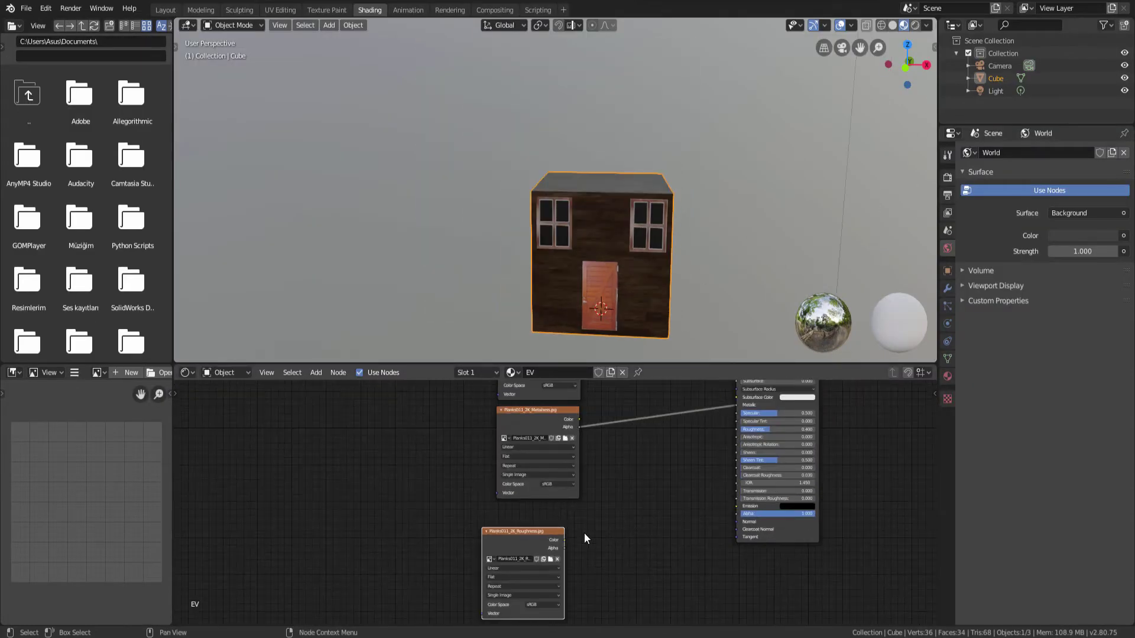
{"action": "left_click_drag", "start_coordinate": [567, 541], "coordinate": [733, 431]}
{"action": "scroll", "coordinate": [659, 273], "scroll_direction": "up", "scroll_amount": 5}
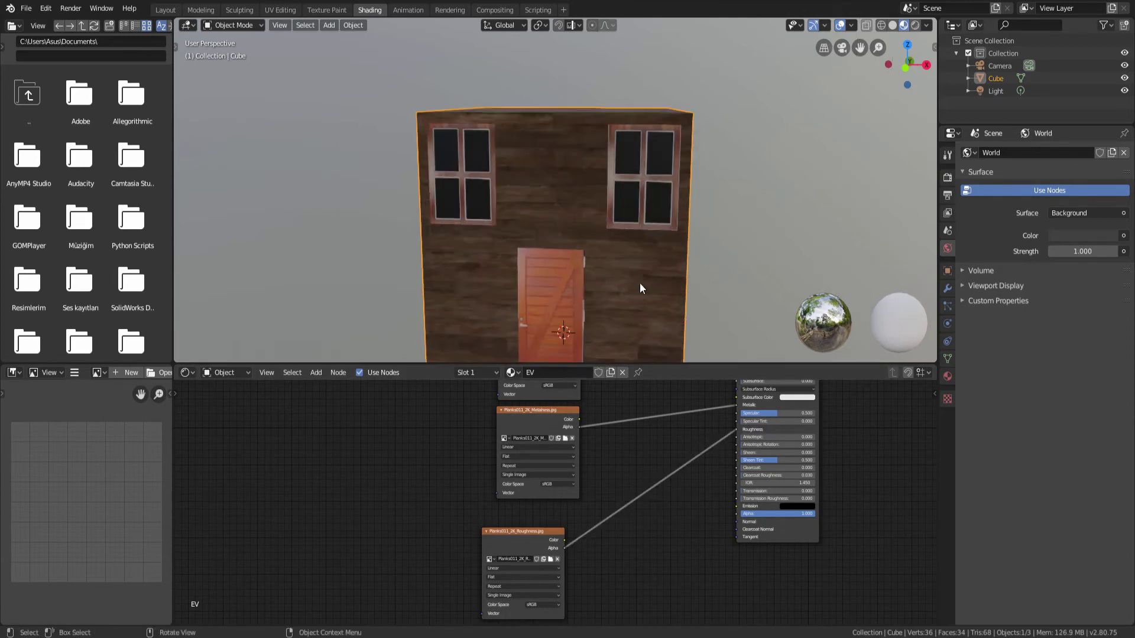
{"action": "scroll", "coordinate": [636, 239], "scroll_direction": "up", "scroll_amount": 4}
{"action": "scroll", "coordinate": [636, 246], "scroll_direction": "down", "scroll_amount": 7}
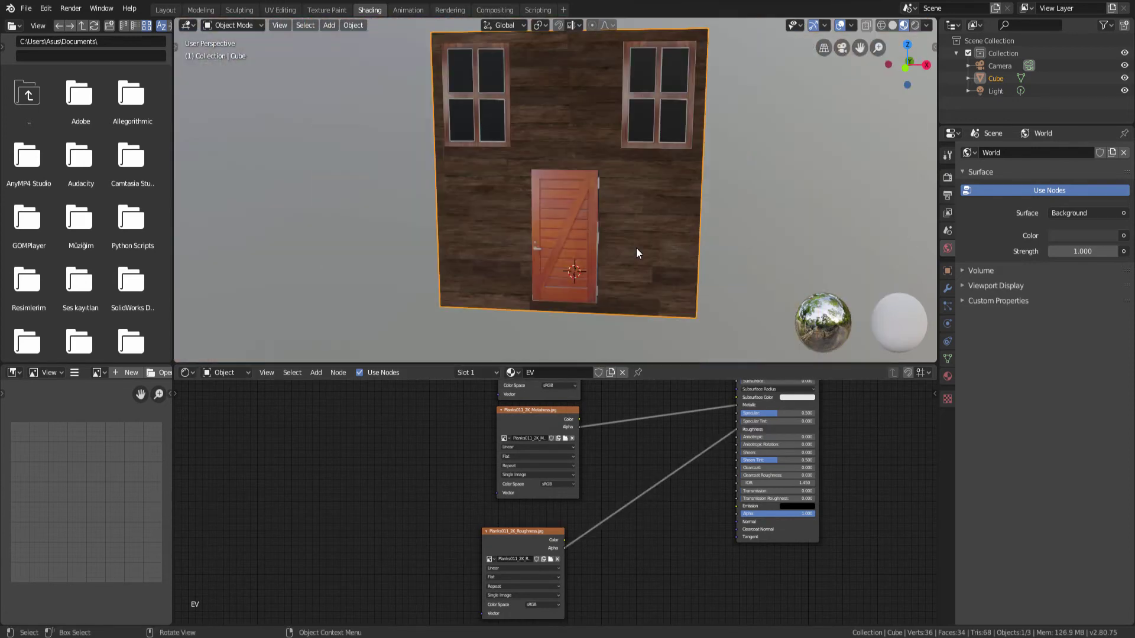
{"action": "scroll", "coordinate": [626, 499], "scroll_direction": "down", "scroll_amount": 1}
{"action": "scroll", "coordinate": [626, 502], "scroll_direction": "down", "scroll_amount": 2}
{"action": "left_click_drag", "start_coordinate": [587, 497], "coordinate": [593, 485]}
{"action": "scroll", "coordinate": [596, 515], "scroll_direction": "up", "scroll_amount": 2}
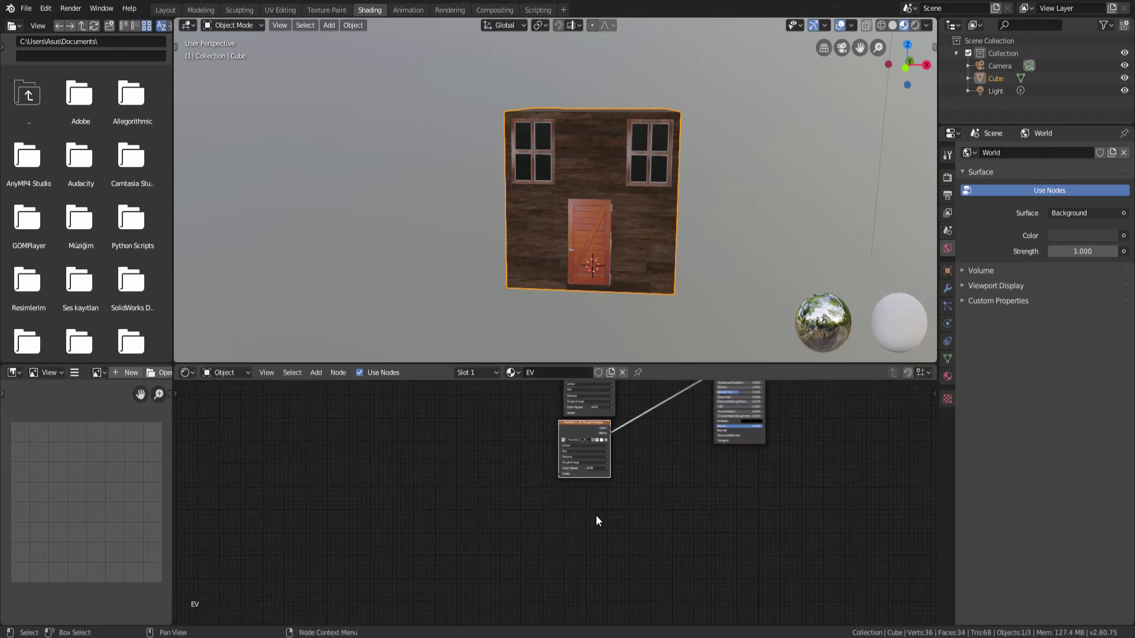
Step: Add a second Image Texture node to the EV node tree
{"action": "key", "text": "shift+a"}
{"action": "mouse_move", "coordinate": [596, 515]}
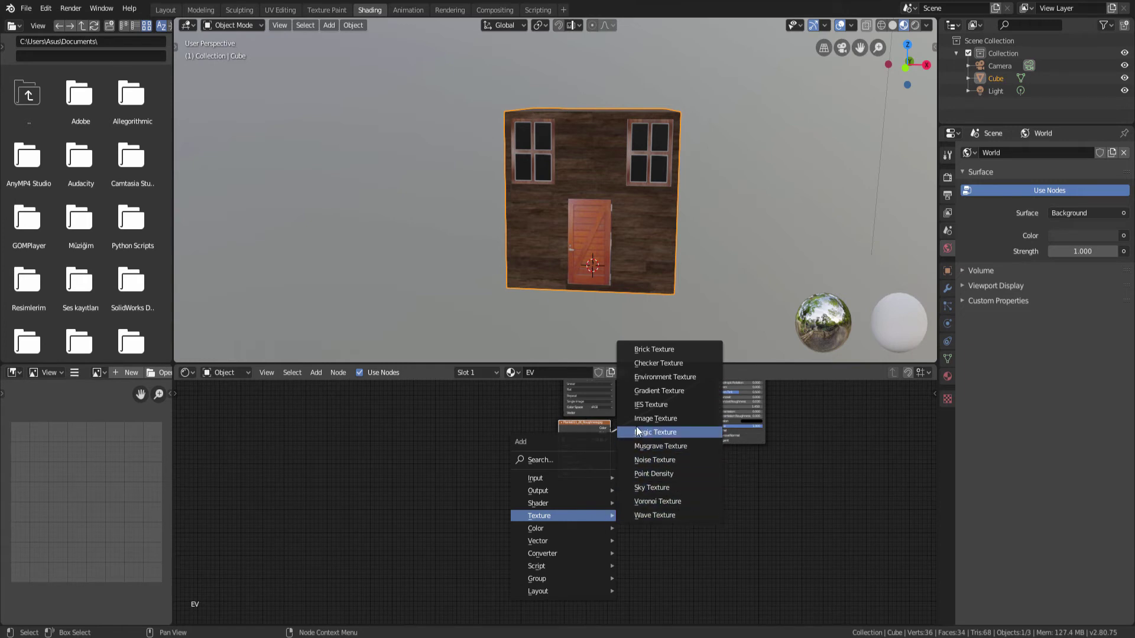
{"action": "left_click", "coordinate": [637, 419]}
{"action": "left_click", "coordinate": [621, 517]}
{"action": "scroll", "coordinate": [567, 544], "scroll_direction": "up", "scroll_amount": 2}
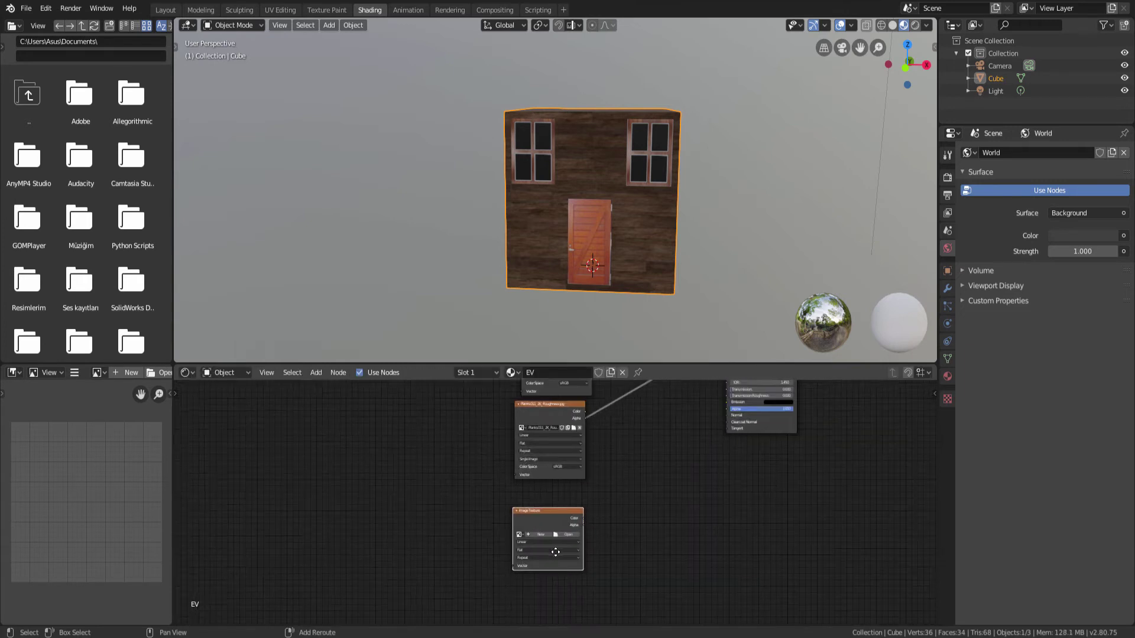
Step: Add a Vector > Displacement node and feed the image's Color into its Height
{"action": "key", "text": "shift+a"}
{"action": "mouse_move", "coordinate": [548, 558]}
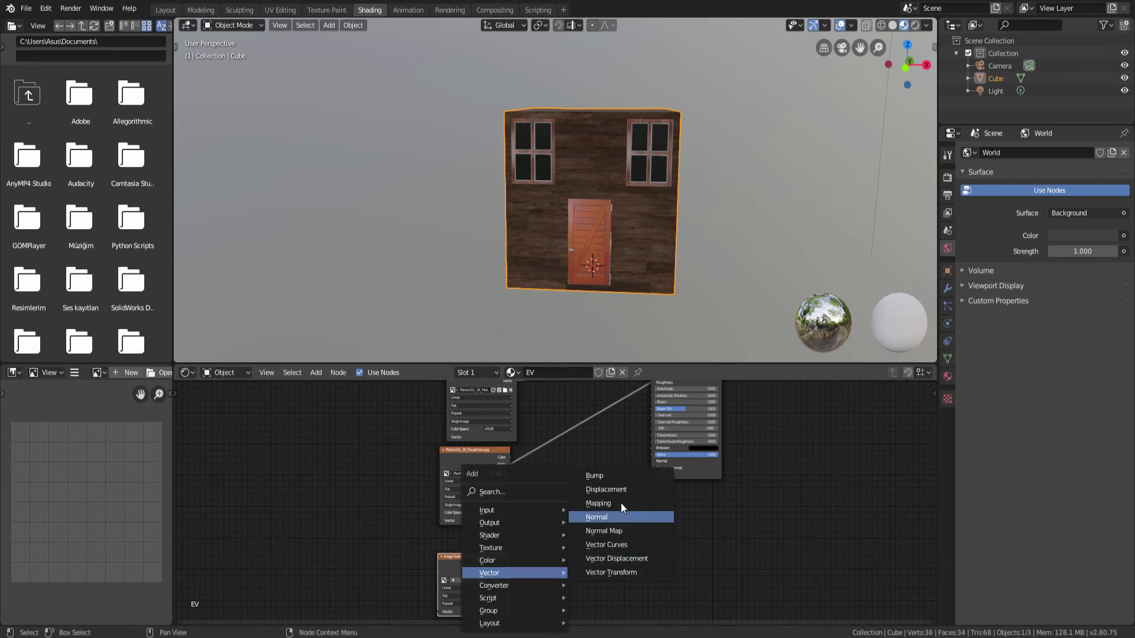
{"action": "left_click", "coordinate": [621, 489]}
{"action": "left_click", "coordinate": [576, 544]}
{"action": "scroll", "coordinate": [553, 526], "scroll_direction": "up", "scroll_amount": 3}
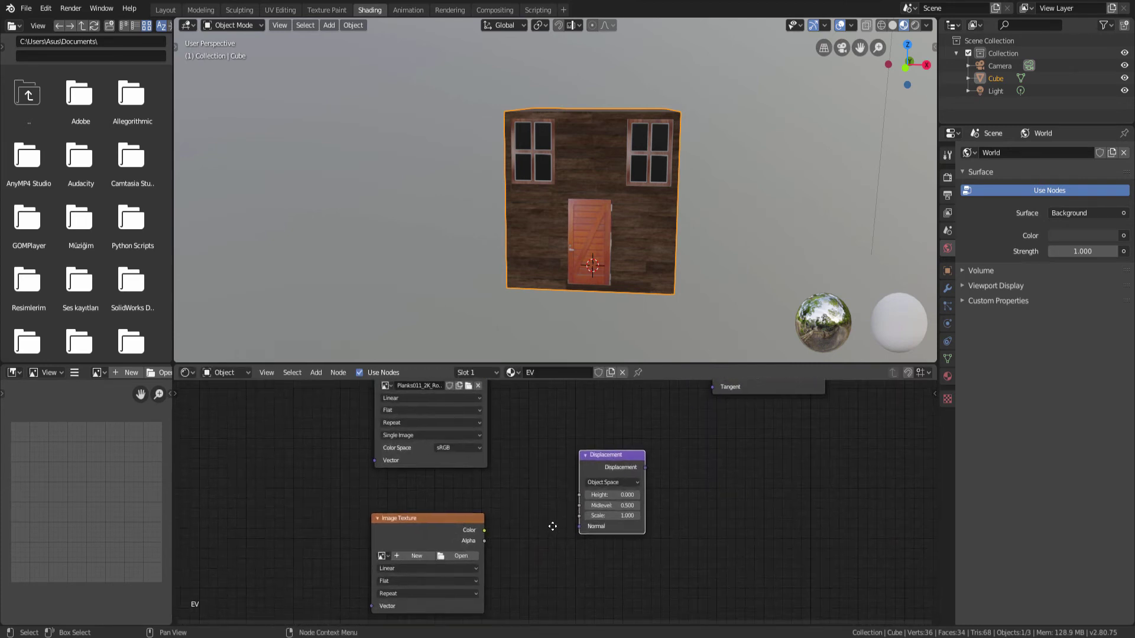
{"action": "scroll", "coordinate": [505, 527], "scroll_direction": "up", "scroll_amount": 1}
{"action": "left_click_drag", "start_coordinate": [485, 516], "coordinate": [587, 478]}
Step: Move Material Output beside the BSDF and connect Displacement to its Displacement input
{"action": "scroll", "coordinate": [587, 494], "scroll_direction": "down", "scroll_amount": 4}
{"action": "middle_click_drag", "start_coordinate": [648, 510], "coordinate": [598, 570]}
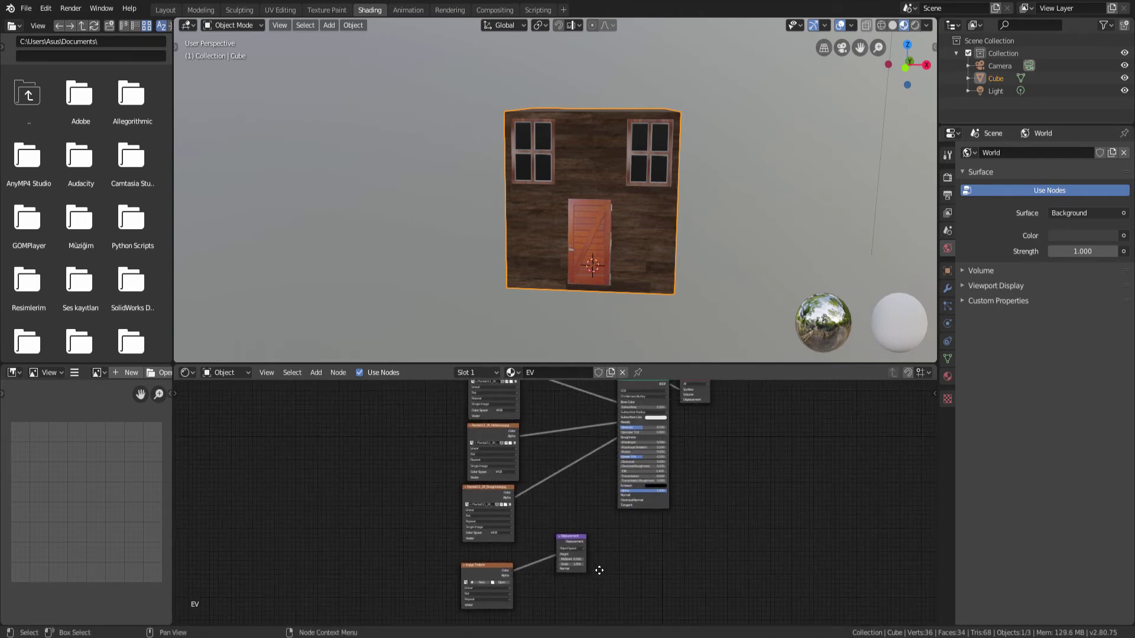
{"action": "left_click_drag", "start_coordinate": [706, 410], "coordinate": [696, 486]}
{"action": "scroll", "coordinate": [696, 486], "scroll_direction": "up", "scroll_amount": 1}
{"action": "scroll", "coordinate": [699, 512], "scroll_direction": "down", "scroll_amount": 2}
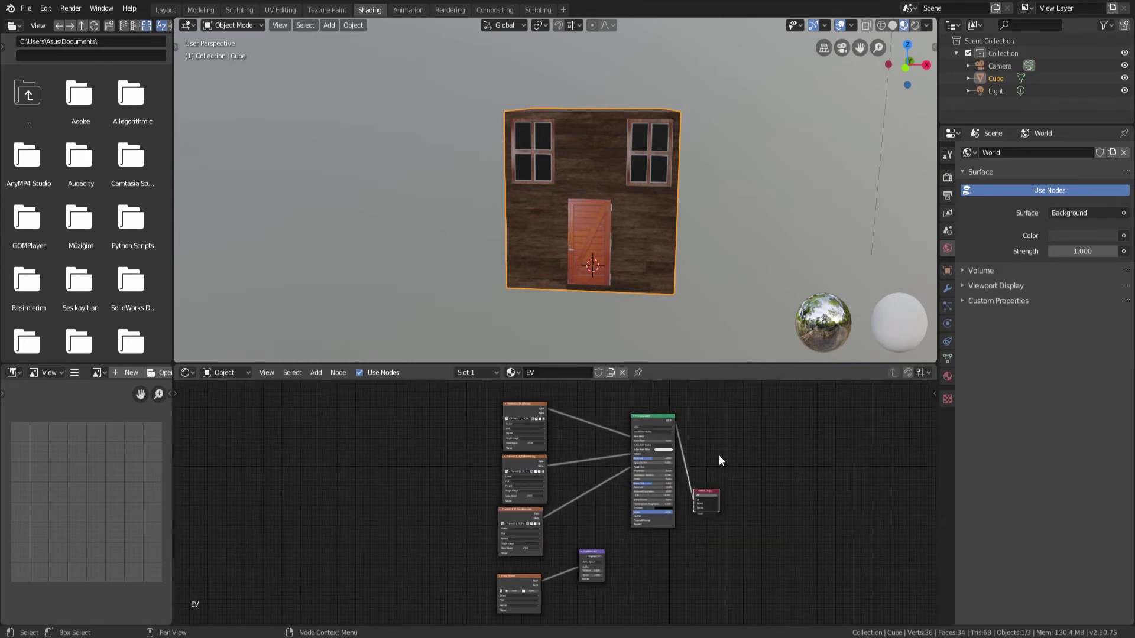
{"action": "scroll", "coordinate": [708, 466], "scroll_direction": "up", "scroll_amount": 4}
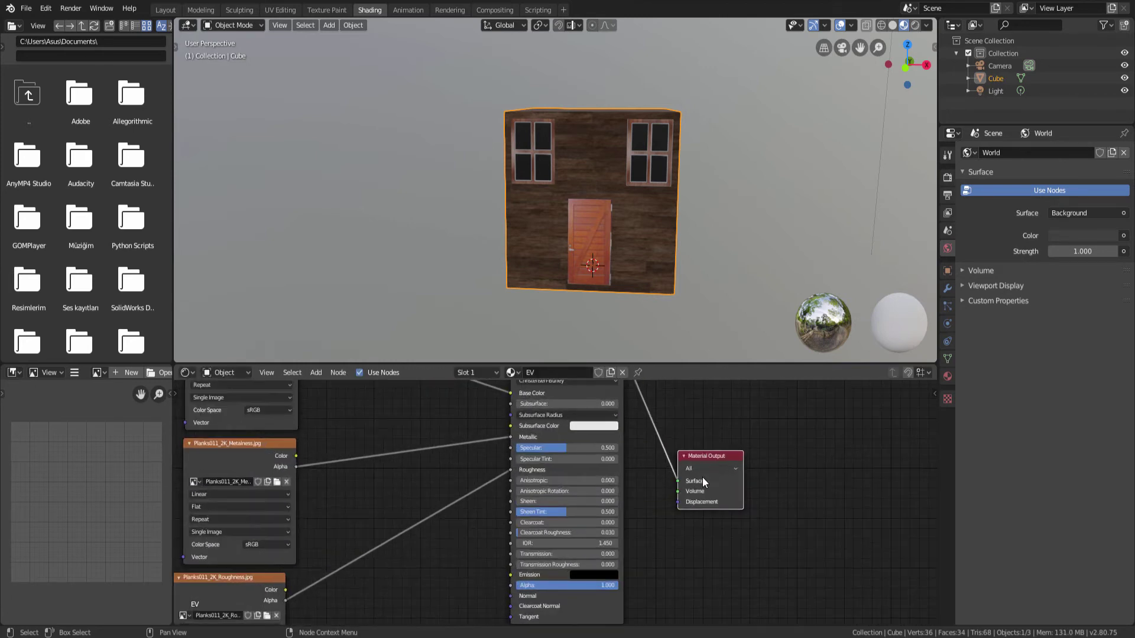
{"action": "scroll", "coordinate": [702, 477], "scroll_direction": "down", "scroll_amount": 3}
{"action": "left_click_drag", "start_coordinate": [707, 473], "coordinate": [739, 499]}
{"action": "middle_click_drag", "start_coordinate": [606, 567], "coordinate": [589, 535]}
{"action": "left_click_drag", "start_coordinate": [589, 531], "coordinate": [740, 463]}
Step: Load Planks011_2K_Displacement.jpg into the new image node and orbit to check the relief
{"action": "scroll", "coordinate": [740, 461], "scroll_direction": "up", "scroll_amount": 3}
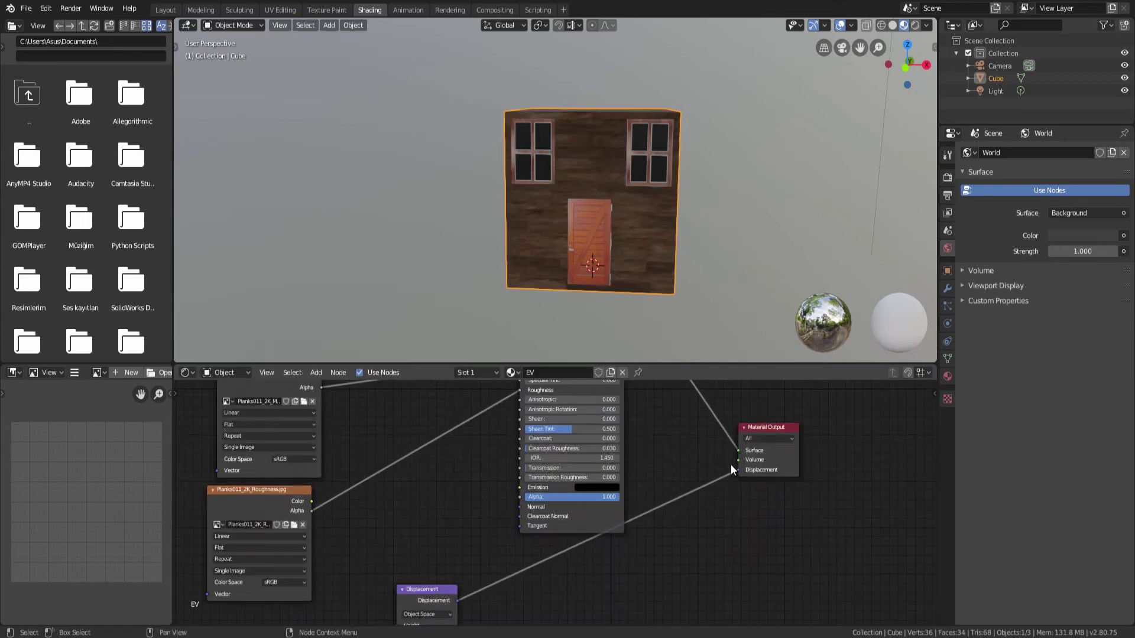
{"action": "scroll", "coordinate": [674, 550], "scroll_direction": "down", "scroll_amount": 2}
{"action": "middle_click_drag", "start_coordinate": [640, 548], "coordinate": [727, 451]}
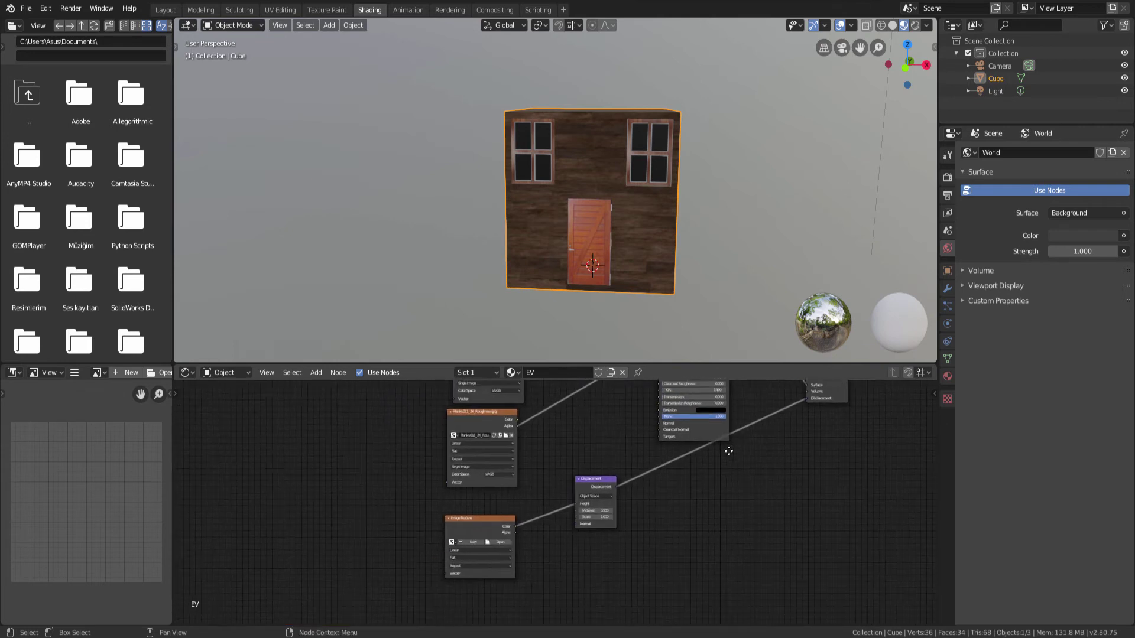
{"action": "left_click", "coordinate": [492, 544]}
{"action": "left_click", "coordinate": [29, 178]}
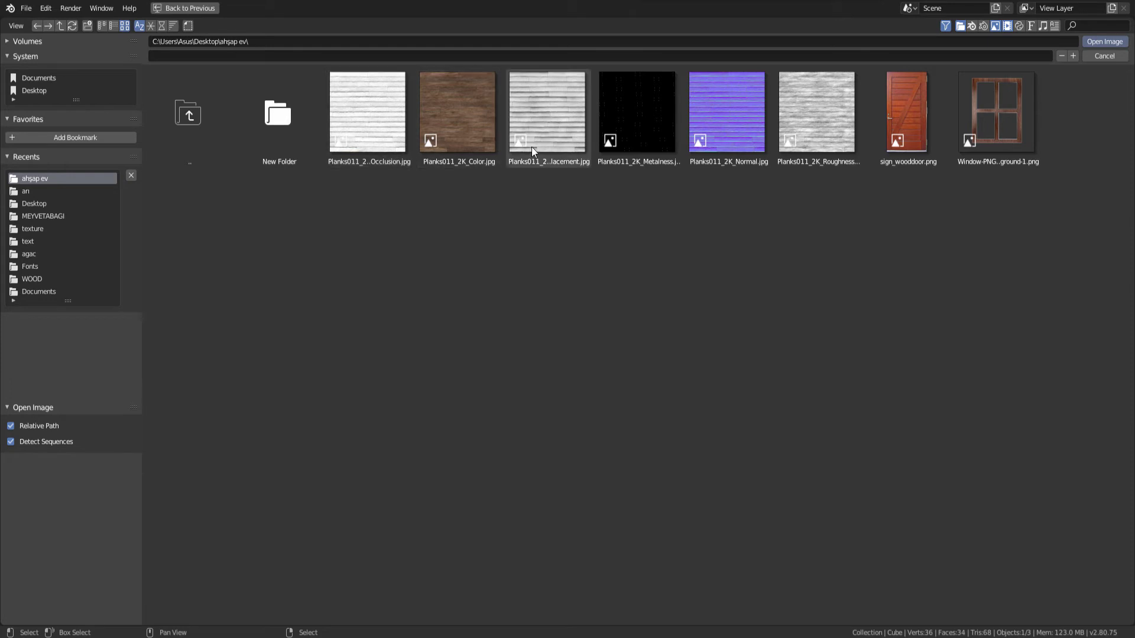
{"action": "double_click", "coordinate": [554, 134]}
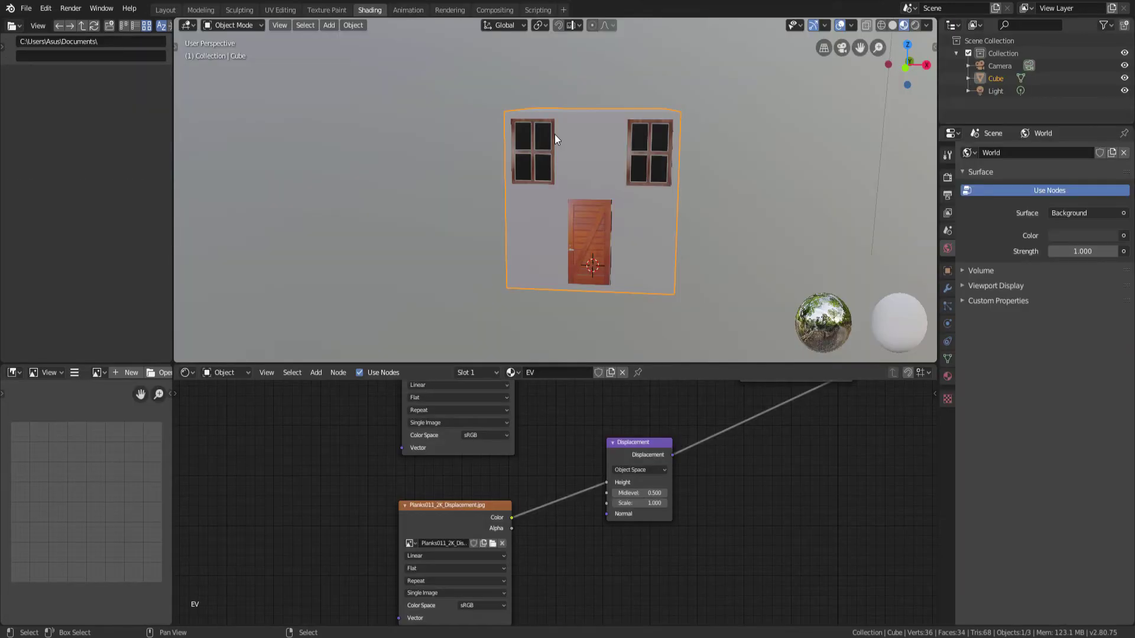
{"action": "middle_click_drag", "start_coordinate": [629, 192], "coordinate": [580, 208]}
{"action": "scroll", "coordinate": [580, 208], "scroll_direction": "up", "scroll_amount": 5}
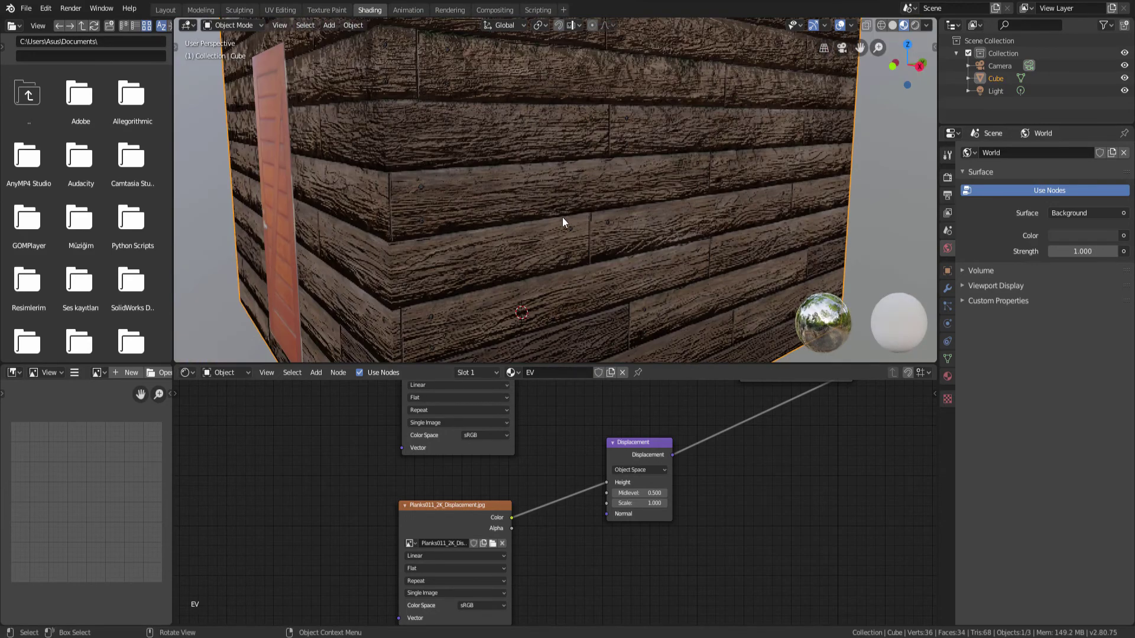
{"action": "scroll", "coordinate": [470, 211], "scroll_direction": "down", "scroll_amount": 5}
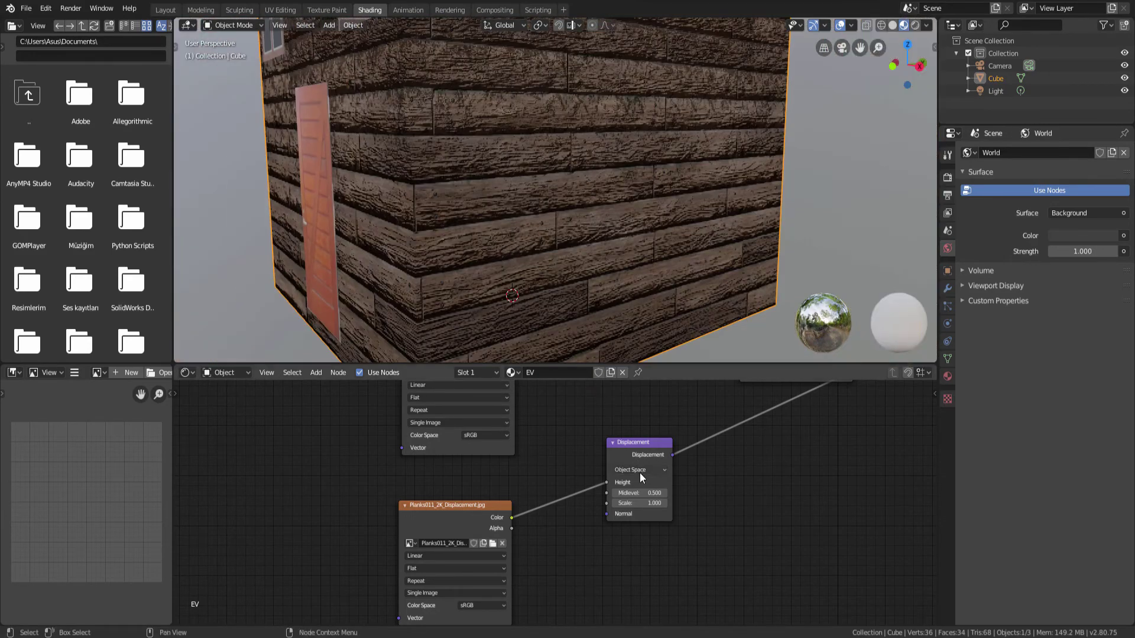
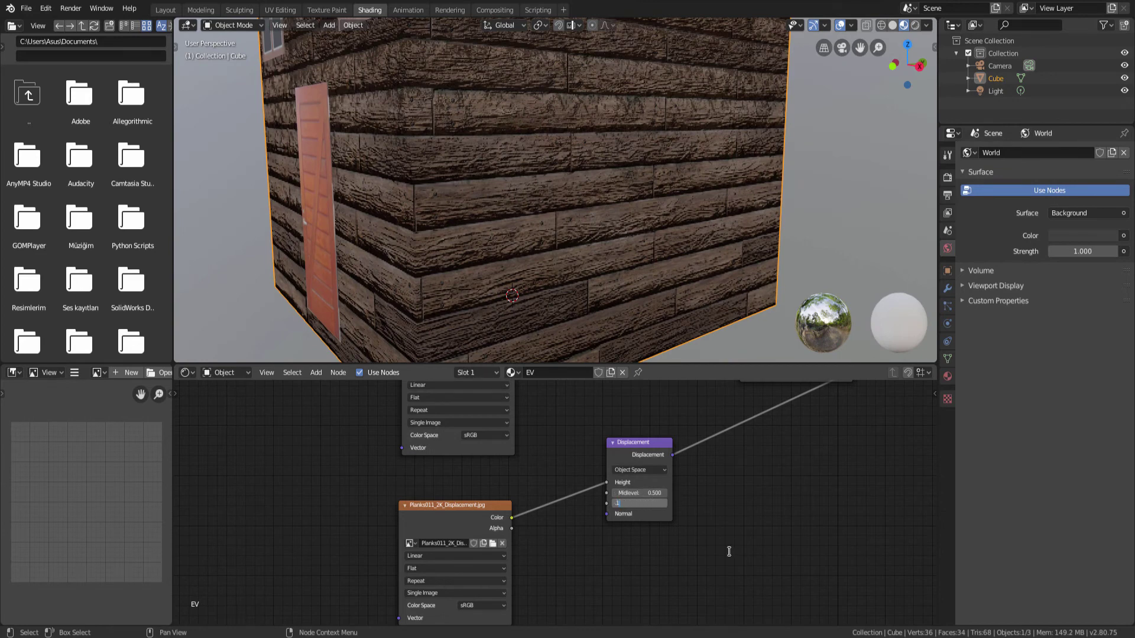
Step: Set the plank material's Displacement Scale to 0.1 and orbit around the house corner
{"action": "type", "text": "0.1"}
{"action": "key", "text": "Return"}
{"action": "scroll", "coordinate": [542, 258], "scroll_direction": "down", "scroll_amount": 5}
{"action": "scroll", "coordinate": [604, 177], "scroll_direction": "up", "scroll_amount": 8}
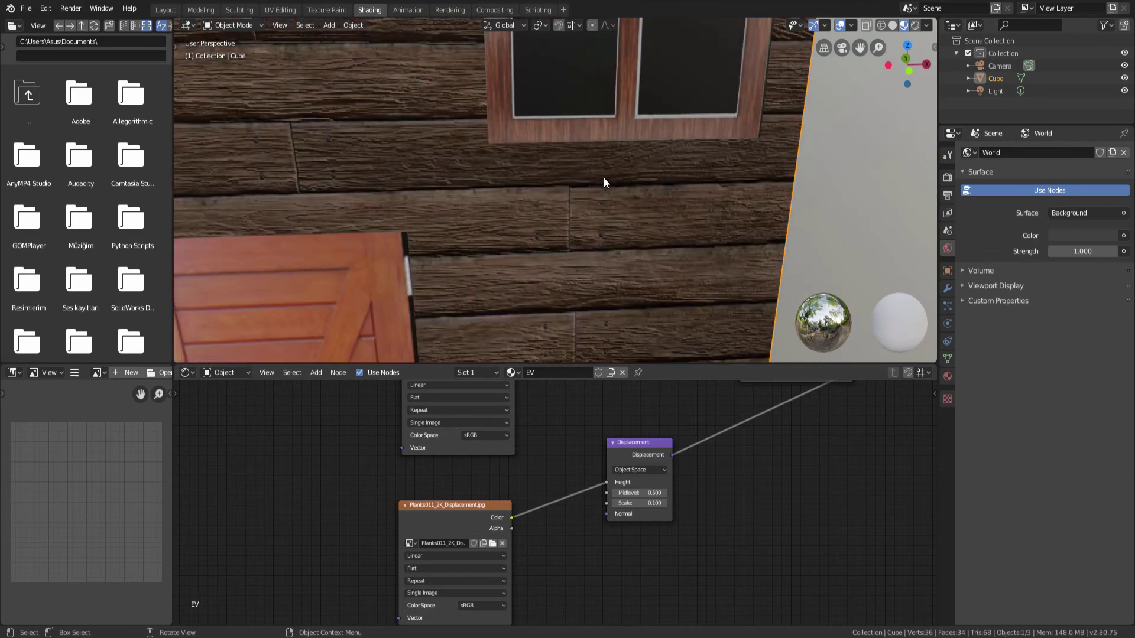
{"action": "middle_click_drag", "start_coordinate": [604, 178], "coordinate": [591, 230]}
{"action": "scroll", "coordinate": [407, 189], "scroll_direction": "down", "scroll_amount": 5}
{"action": "scroll", "coordinate": [449, 207], "scroll_direction": "down", "scroll_amount": 2}
{"action": "scroll", "coordinate": [458, 211], "scroll_direction": "up", "scroll_amount": 3}
{"action": "scroll", "coordinate": [432, 231], "scroll_direction": "down", "scroll_amount": 3}
{"action": "scroll", "coordinate": [575, 225], "scroll_direction": "down", "scroll_amount": 2}
{"action": "scroll", "coordinate": [573, 433], "scroll_direction": "down", "scroll_amount": 5}
{"action": "scroll", "coordinate": [556, 331], "scroll_direction": "up", "scroll_amount": 2}
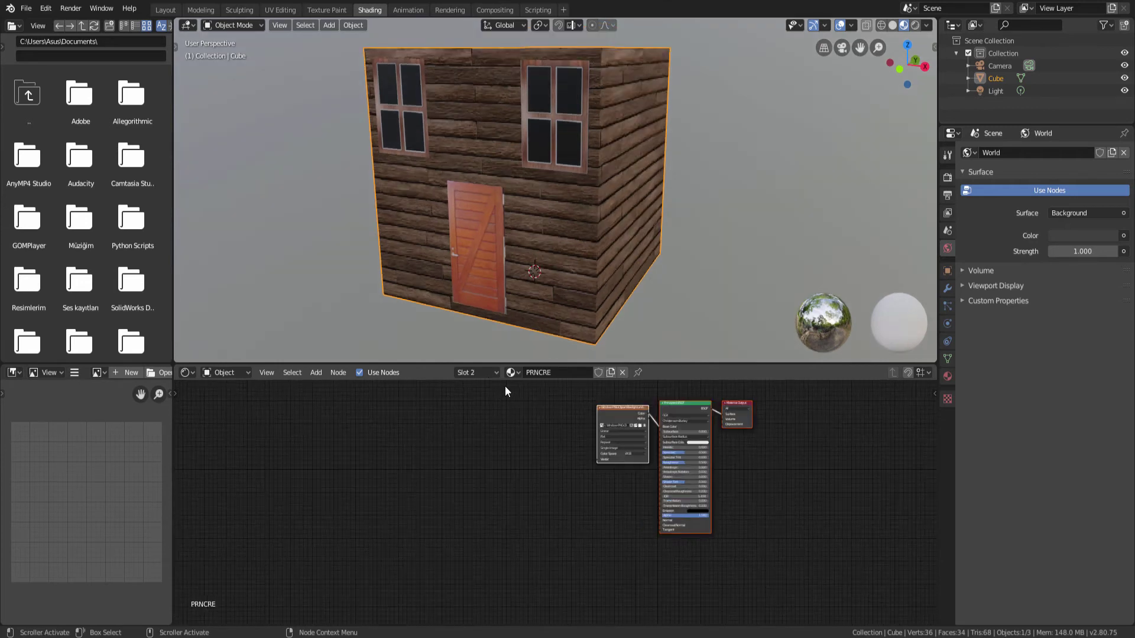
Step: Switch to the PRNCRE window material and bring its node graph into view
{"action": "left_click", "coordinate": [484, 372]}
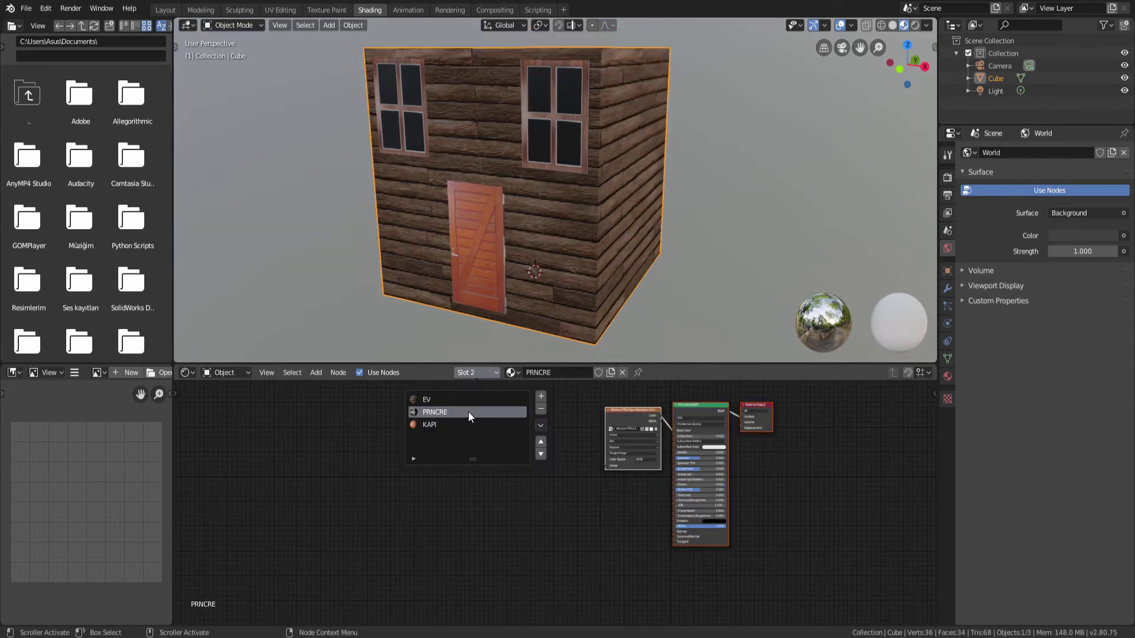
{"action": "scroll", "coordinate": [725, 458], "scroll_direction": "up", "scroll_amount": 1}
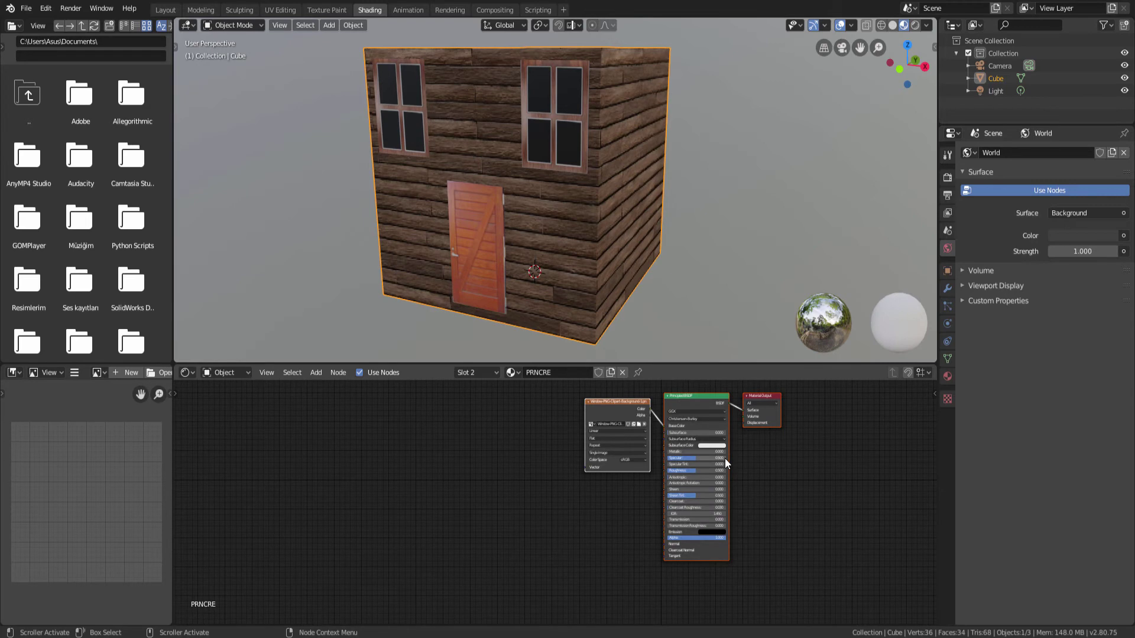
{"action": "scroll", "coordinate": [725, 459], "scroll_direction": "up", "scroll_amount": 1}
{"action": "scroll", "coordinate": [541, 499], "scroll_direction": "up", "scroll_amount": 1}
{"action": "middle_click_drag", "start_coordinate": [541, 499], "coordinate": [587, 468]}
{"action": "middle_click_drag", "start_coordinate": [519, 153], "coordinate": [566, 159]}
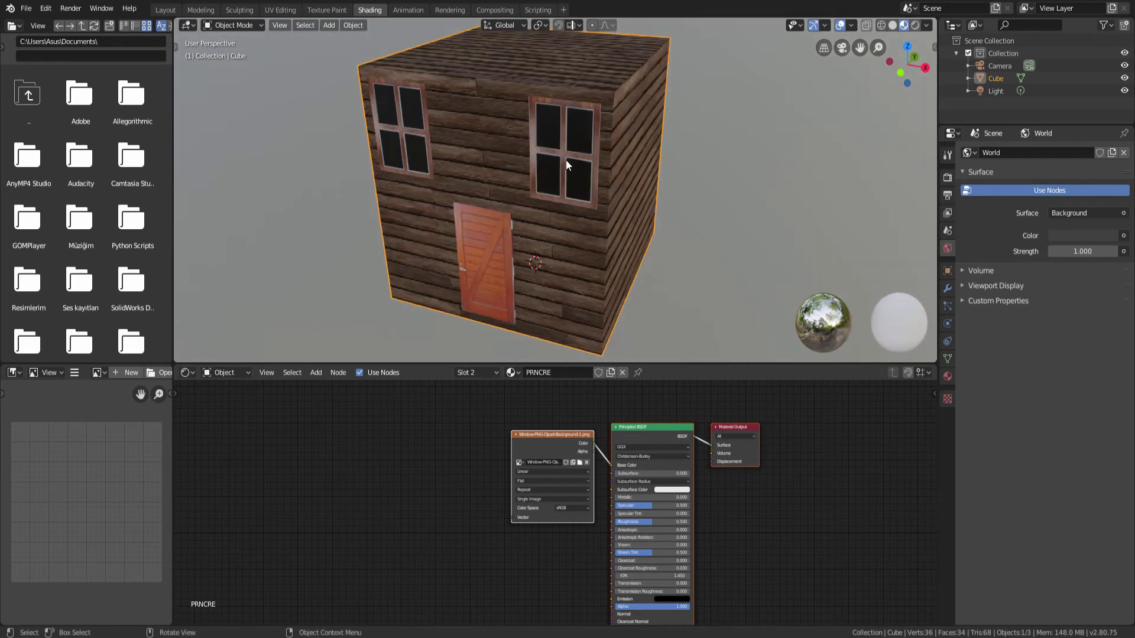
{"action": "scroll", "coordinate": [518, 479], "scroll_direction": "down", "scroll_amount": 2}
{"action": "middle_click_drag", "start_coordinate": [529, 443], "coordinate": [537, 409]}
Step: Link the window image's Alpha output to the Principled BSDF Alpha input
{"action": "left_click_drag", "start_coordinate": [536, 409], "coordinate": [601, 588]}
{"action": "scroll", "coordinate": [496, 481], "scroll_direction": "up", "scroll_amount": 3}
{"action": "middle_click_drag", "start_coordinate": [587, 267], "coordinate": [573, 223]}
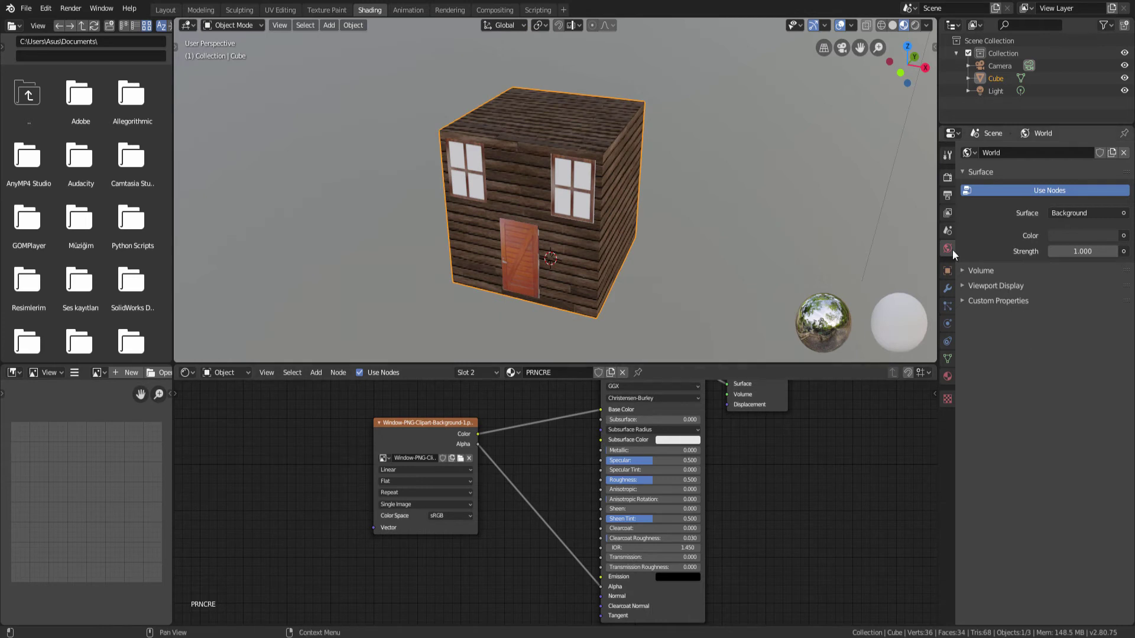
{"action": "scroll", "coordinate": [589, 200], "scroll_direction": "up", "scroll_amount": 3}
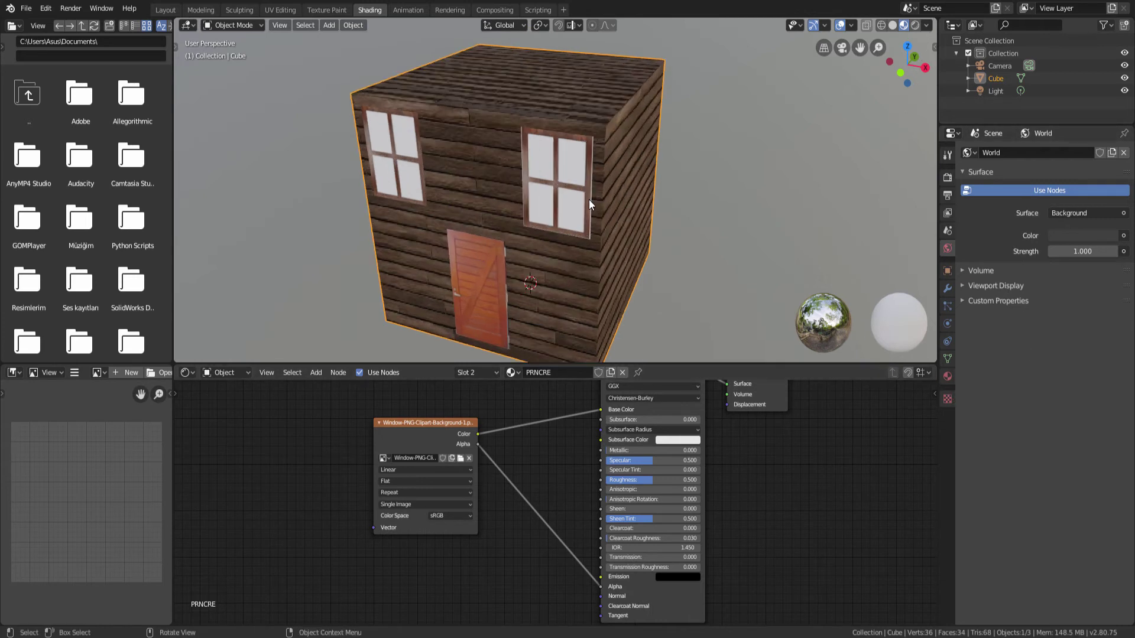
{"action": "middle_click_drag", "start_coordinate": [600, 199], "coordinate": [626, 213]}
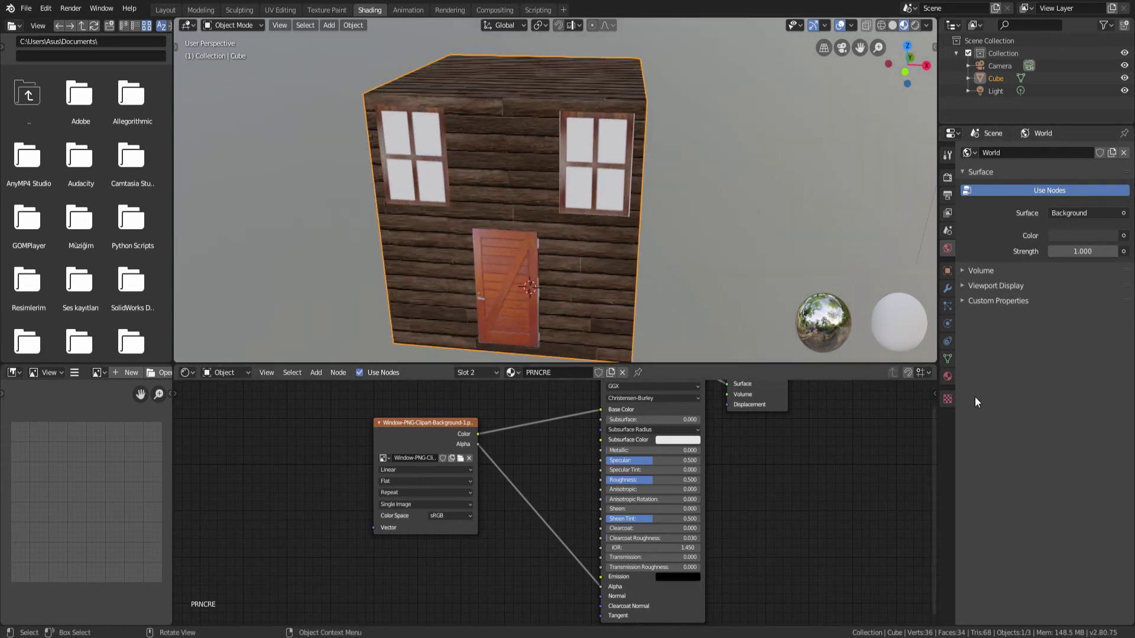
Step: Set PRNCRE's Blend Mode and Shadow Mode both to Alpha Hashed
{"action": "left_click", "coordinate": [948, 376]}
{"action": "scroll", "coordinate": [1009, 441], "scroll_direction": "down", "scroll_amount": 10}
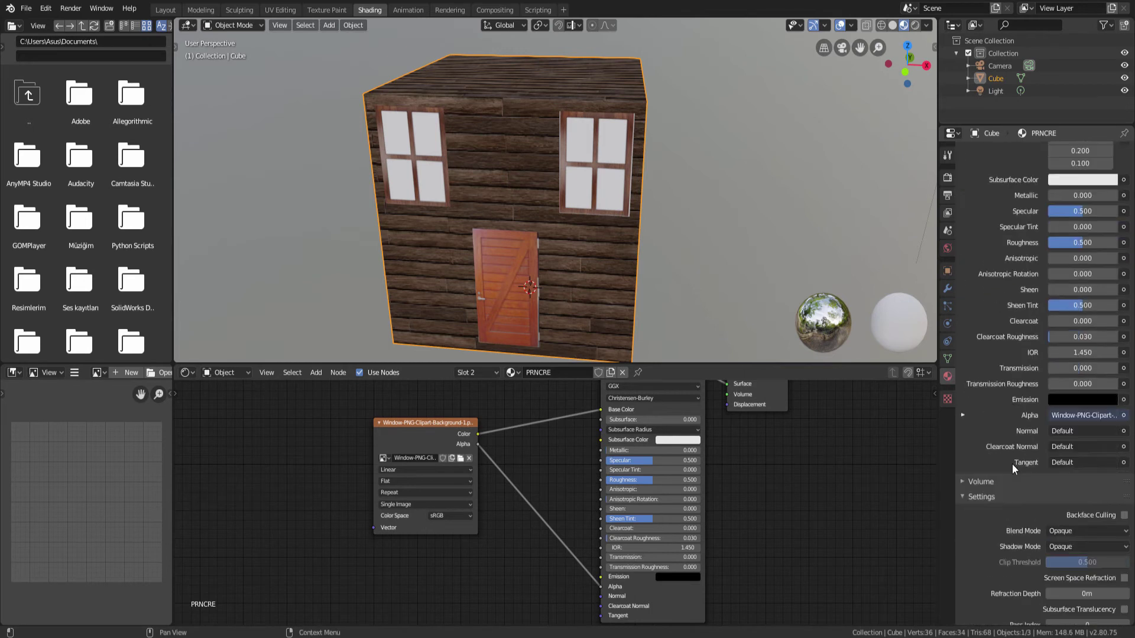
{"action": "left_click", "coordinate": [1073, 531]}
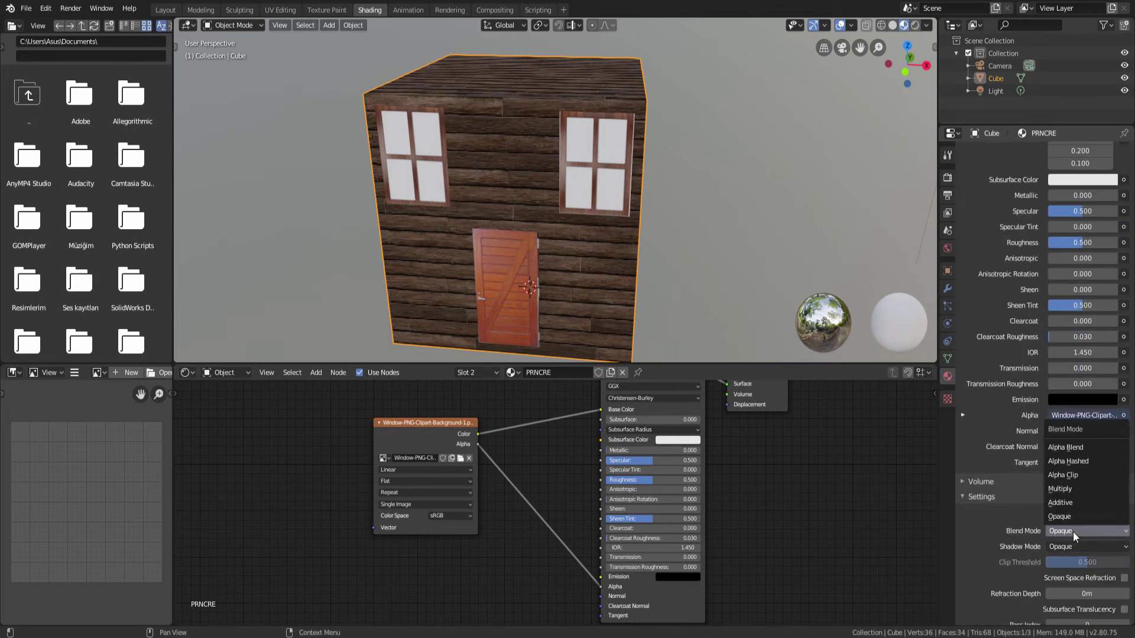
{"action": "left_click", "coordinate": [1084, 461]}
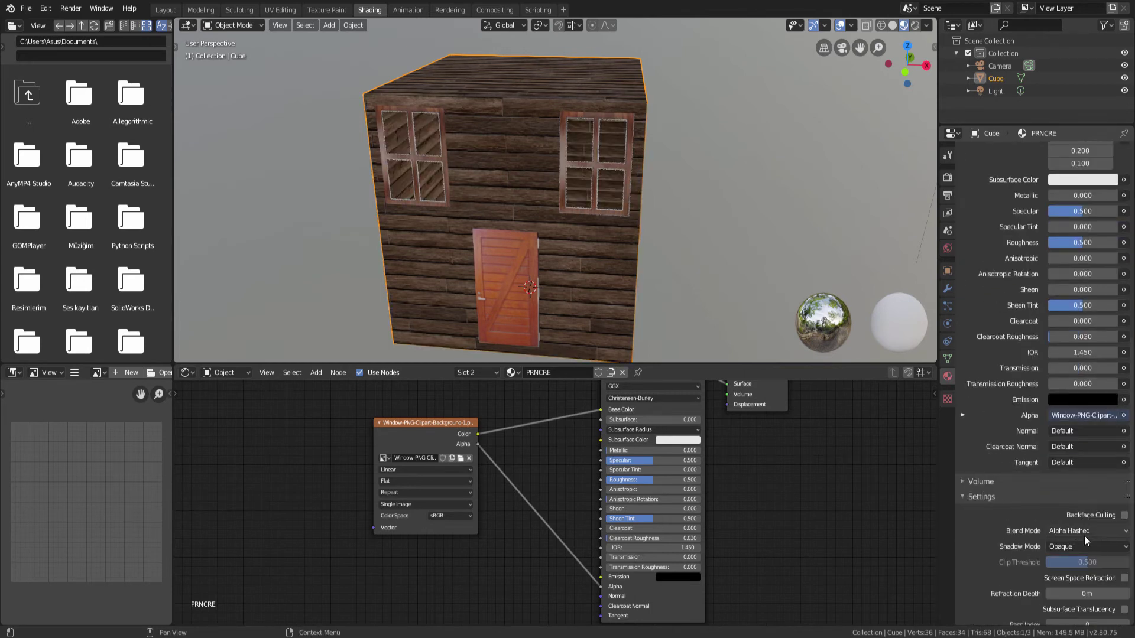
{"action": "left_click", "coordinate": [1080, 547]}
{"action": "left_click", "coordinate": [1079, 598]}
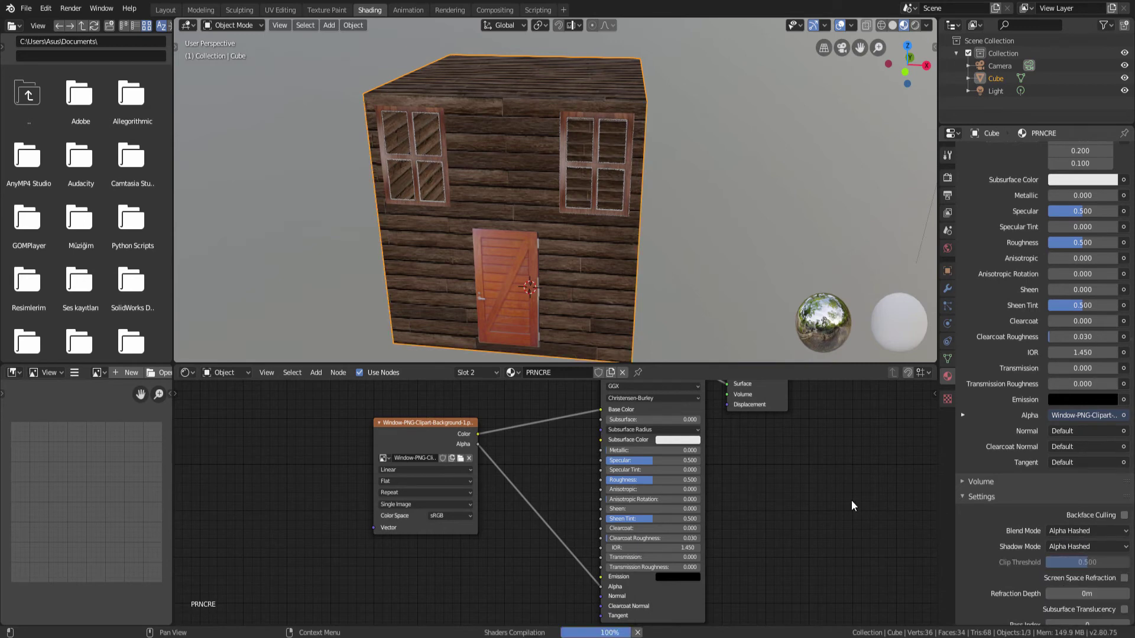
Step: Orbit around the house to inspect the now see-through windows
{"action": "scroll", "coordinate": [588, 112], "scroll_direction": "up", "scroll_amount": 5}
{"action": "middle_click_drag", "start_coordinate": [613, 123], "coordinate": [661, 112]}
{"action": "scroll", "coordinate": [661, 111], "scroll_direction": "down", "scroll_amount": 5}
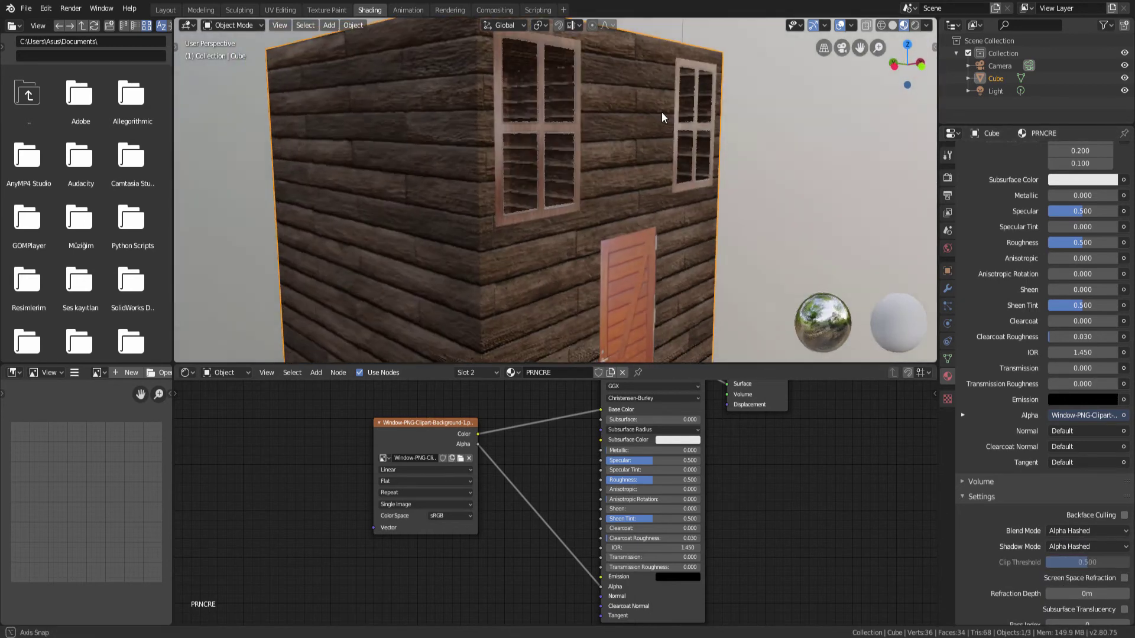
{"action": "scroll", "coordinate": [633, 151], "scroll_direction": "up", "scroll_amount": 8}
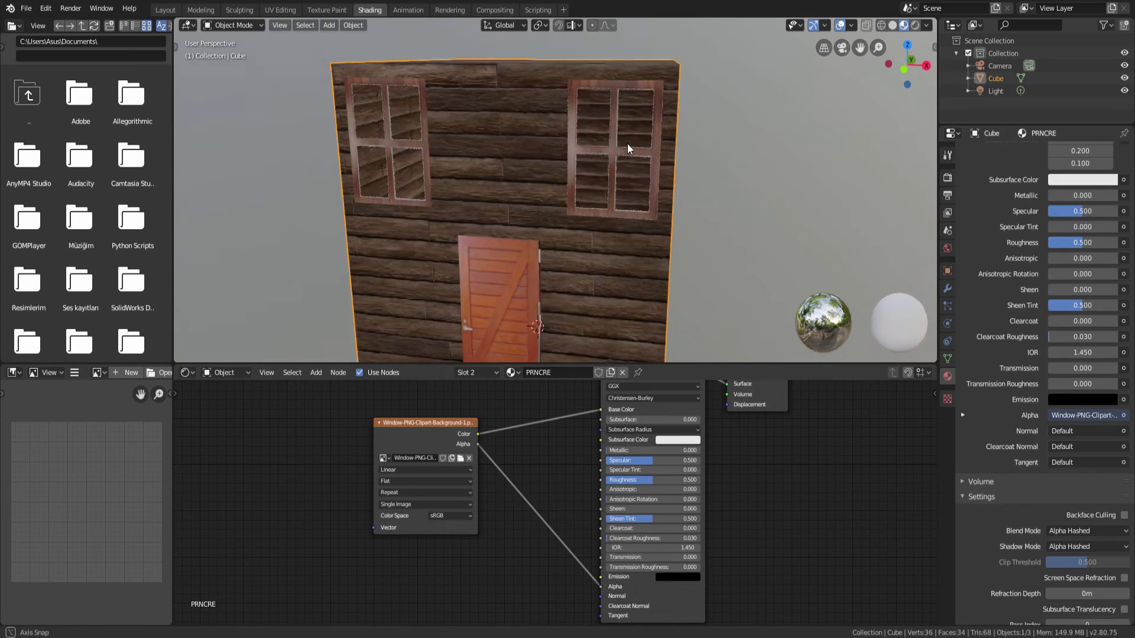
{"action": "scroll", "coordinate": [620, 137], "scroll_direction": "down", "scroll_amount": 5}
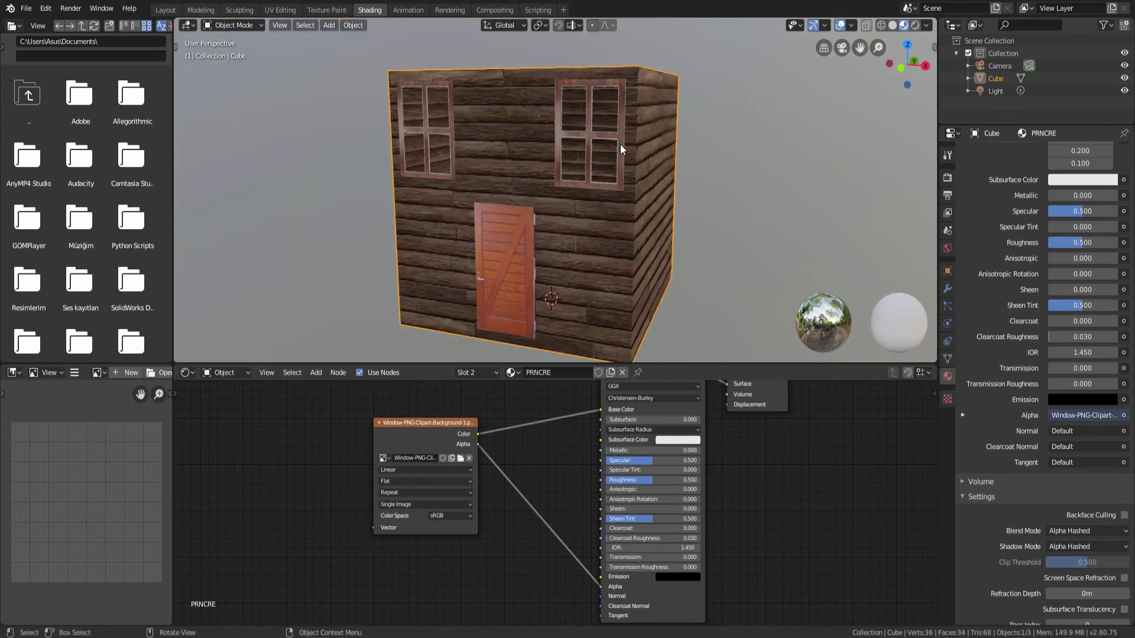
{"action": "scroll", "coordinate": [620, 144], "scroll_direction": "up", "scroll_amount": 8}
{"action": "middle_click_drag", "start_coordinate": [639, 136], "coordinate": [656, 155]}
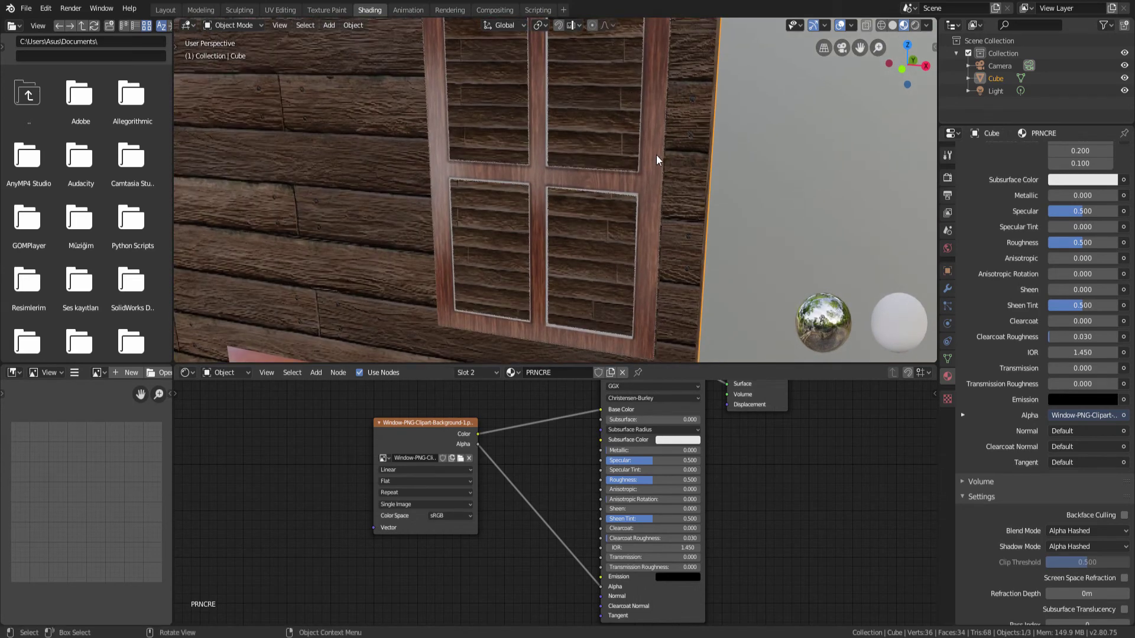
{"action": "scroll", "coordinate": [627, 177], "scroll_direction": "down", "scroll_amount": 5}
{"action": "scroll", "coordinate": [616, 147], "scroll_direction": "up", "scroll_amount": 2}
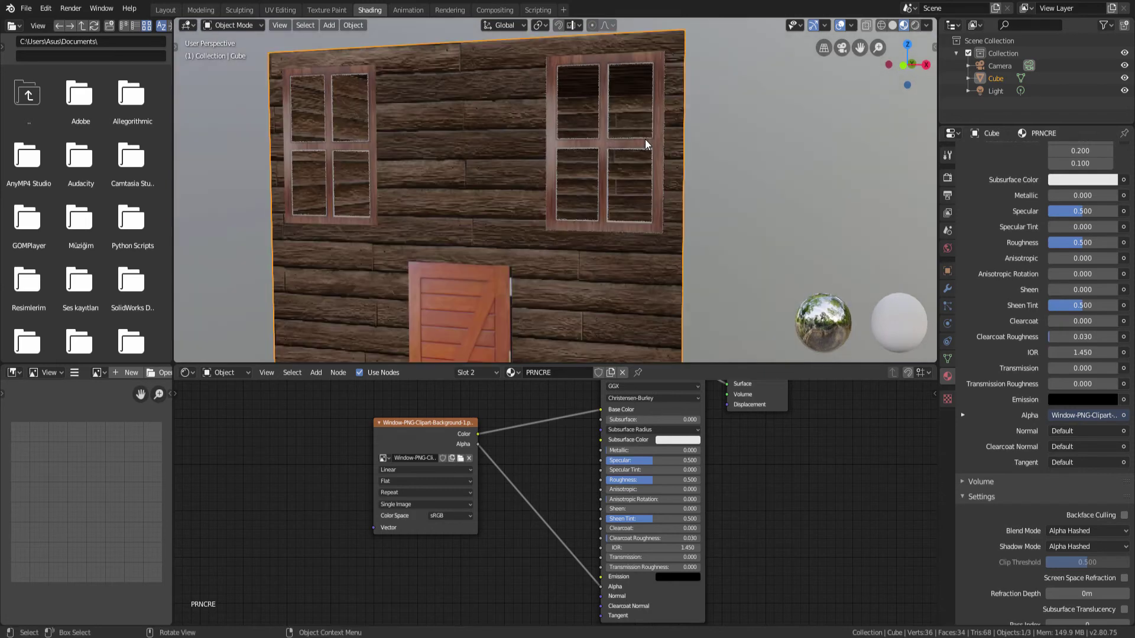
Step: Add a Bump node to the PRNCRE material and link it to the shader's Normal
{"action": "scroll", "coordinate": [377, 535], "scroll_direction": "down", "scroll_amount": 2}
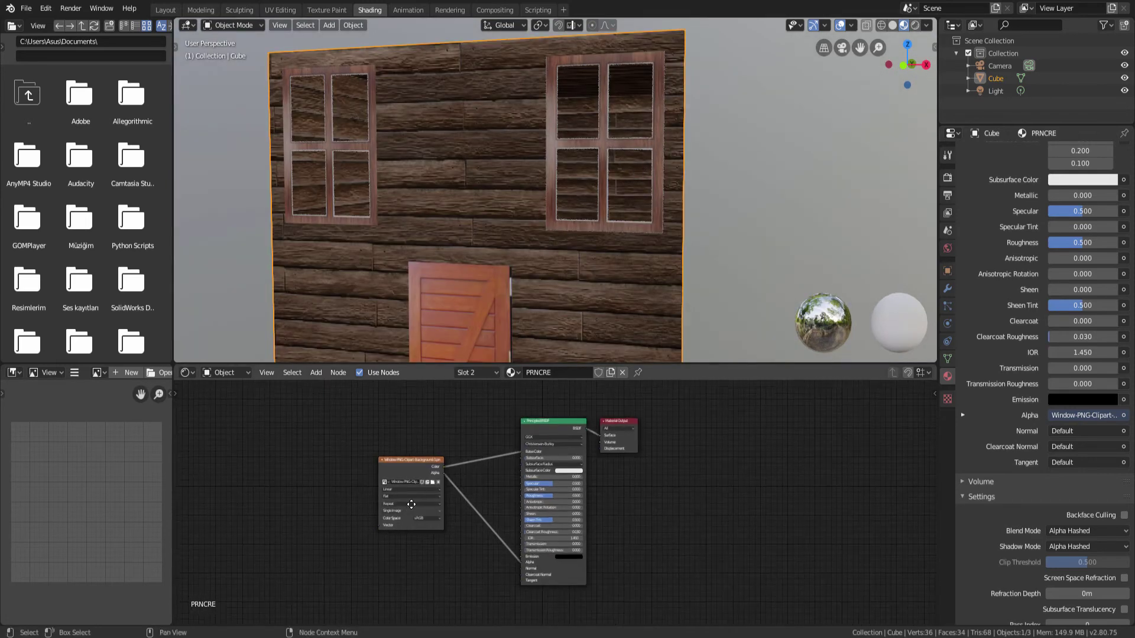
{"action": "key", "text": "shift+a"}
{"action": "mouse_move", "coordinate": [450, 550]}
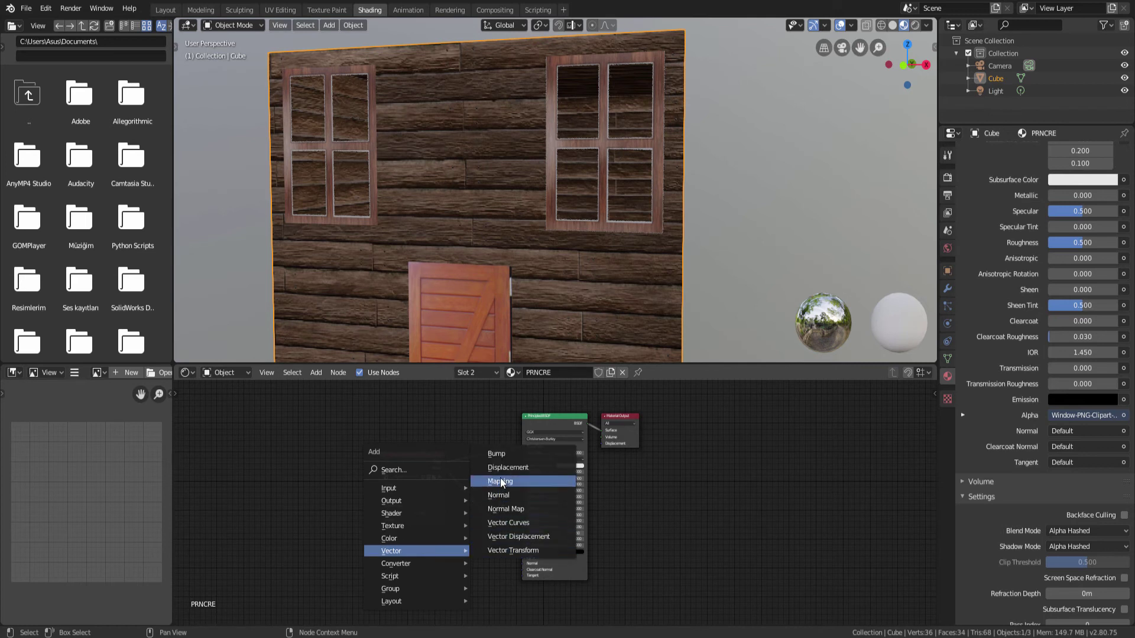
{"action": "left_click", "coordinate": [496, 454]}
{"action": "left_click", "coordinate": [504, 558]}
{"action": "scroll", "coordinate": [505, 559], "scroll_direction": "up", "scroll_amount": 2}
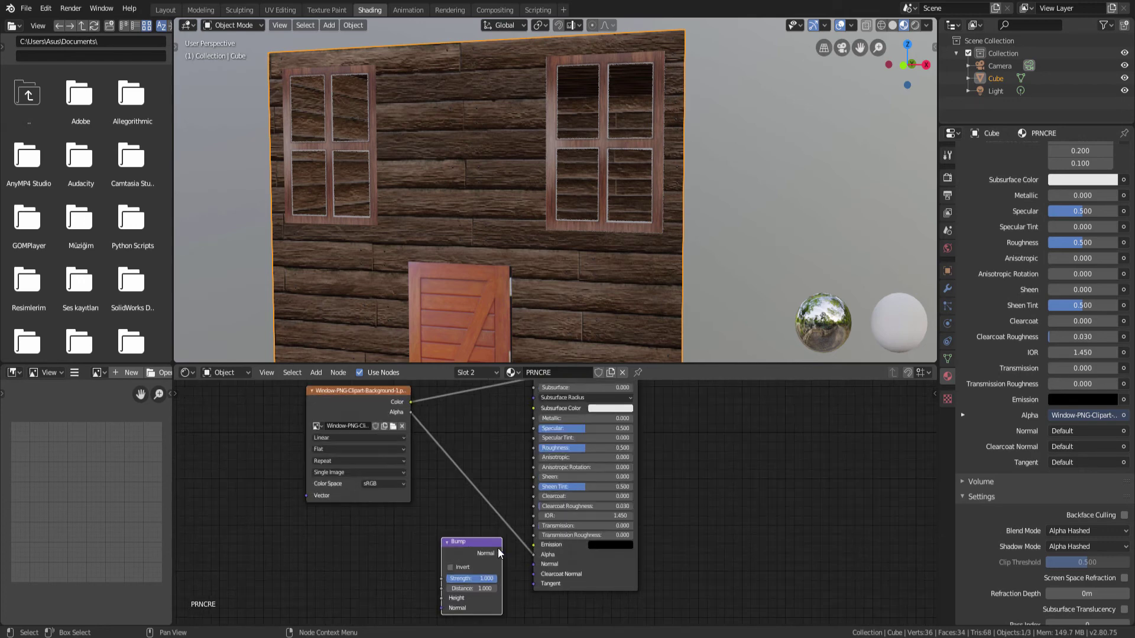
{"action": "left_click_drag", "start_coordinate": [504, 555], "coordinate": [532, 565]}
{"action": "scroll", "coordinate": [534, 566], "scroll_direction": "up", "scroll_amount": 1}
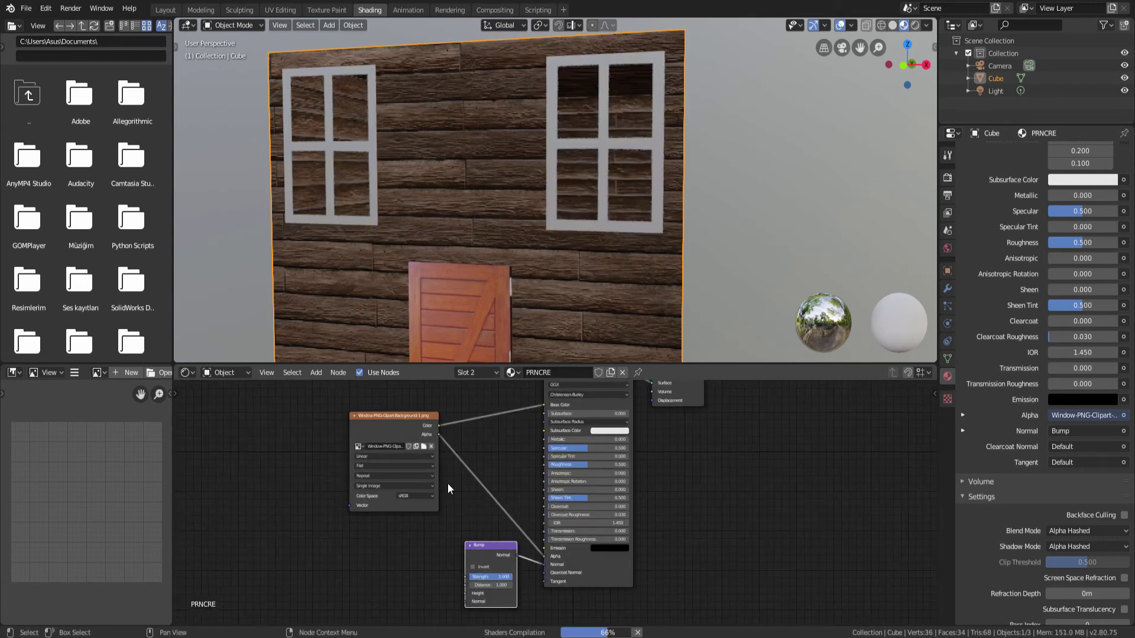
{"action": "left_click_drag", "start_coordinate": [442, 419], "coordinate": [466, 594]}
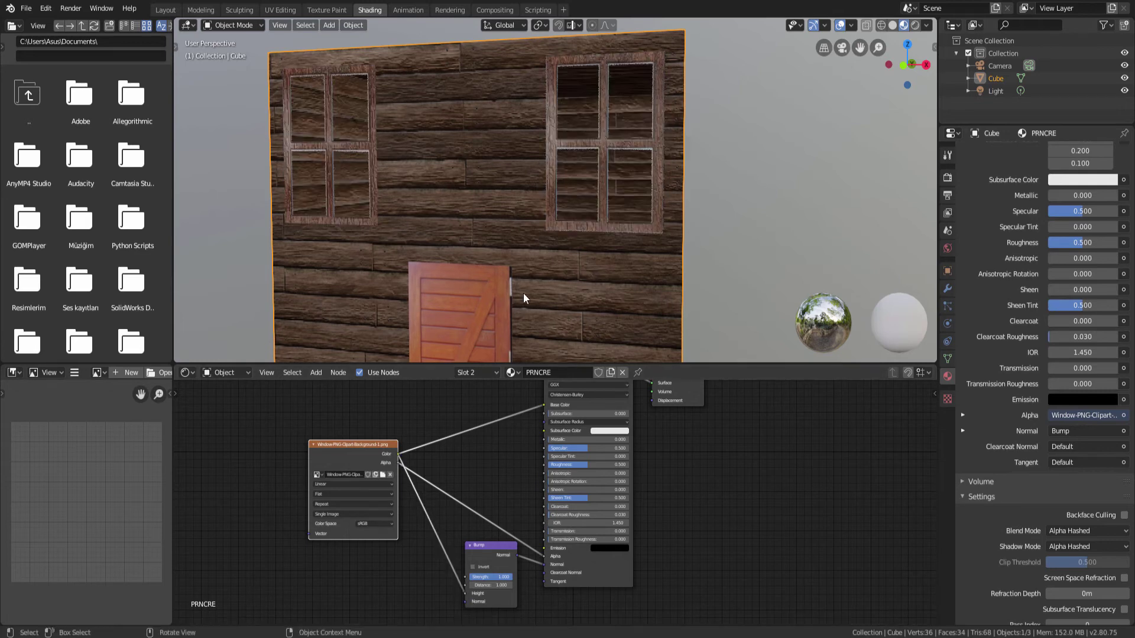
Step: Set the Bump node's Strength to 0.3, replacing an initial 0.1
{"action": "middle_click_drag", "start_coordinate": [523, 293], "coordinate": [539, 264], "text": "shift"}
{"action": "scroll", "coordinate": [487, 571], "scroll_direction": "up", "scroll_amount": 4}
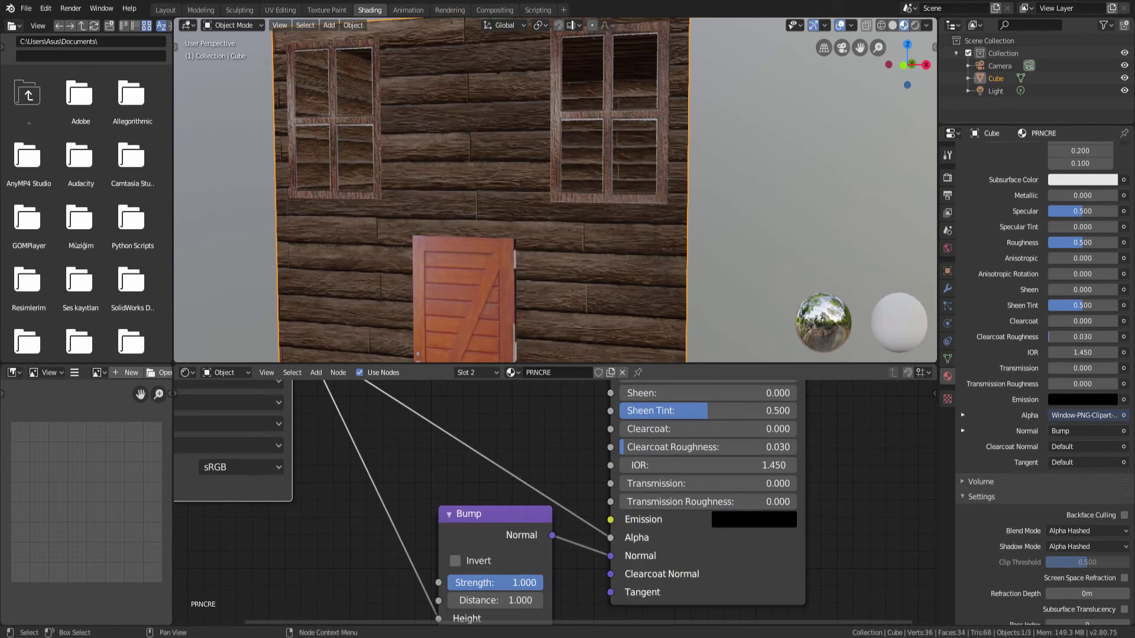
{"action": "left_click", "coordinate": [491, 582]}
{"action": "type", "text": "."}
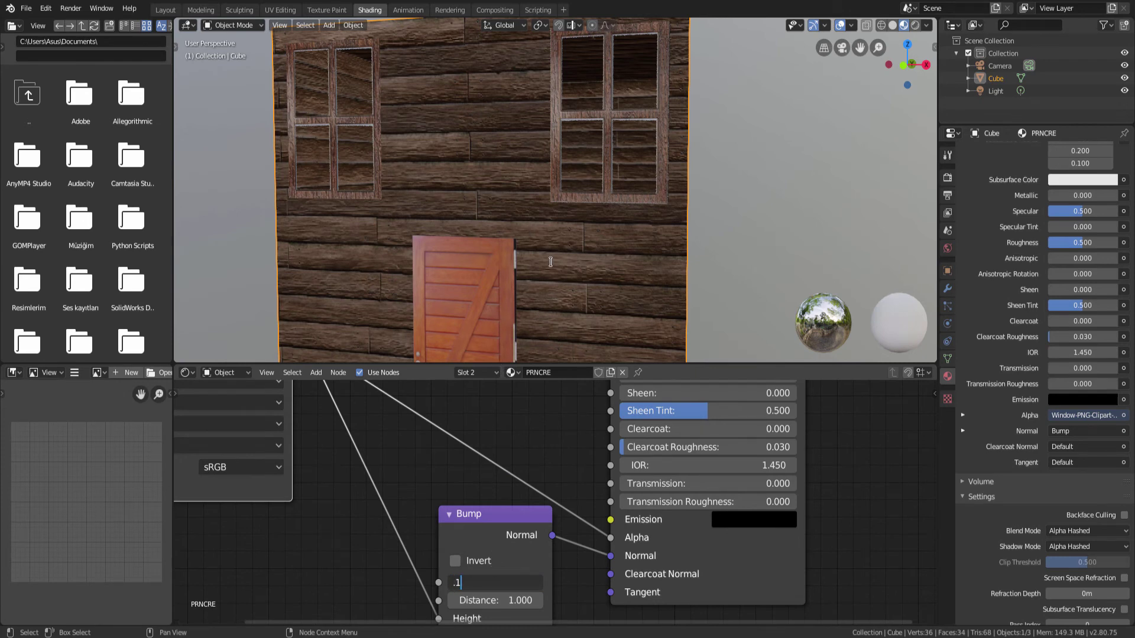
{"action": "type", "text": "1"}
{"action": "key", "text": "Return"}
{"action": "scroll", "coordinate": [636, 184], "scroll_direction": "up", "scroll_amount": 4}
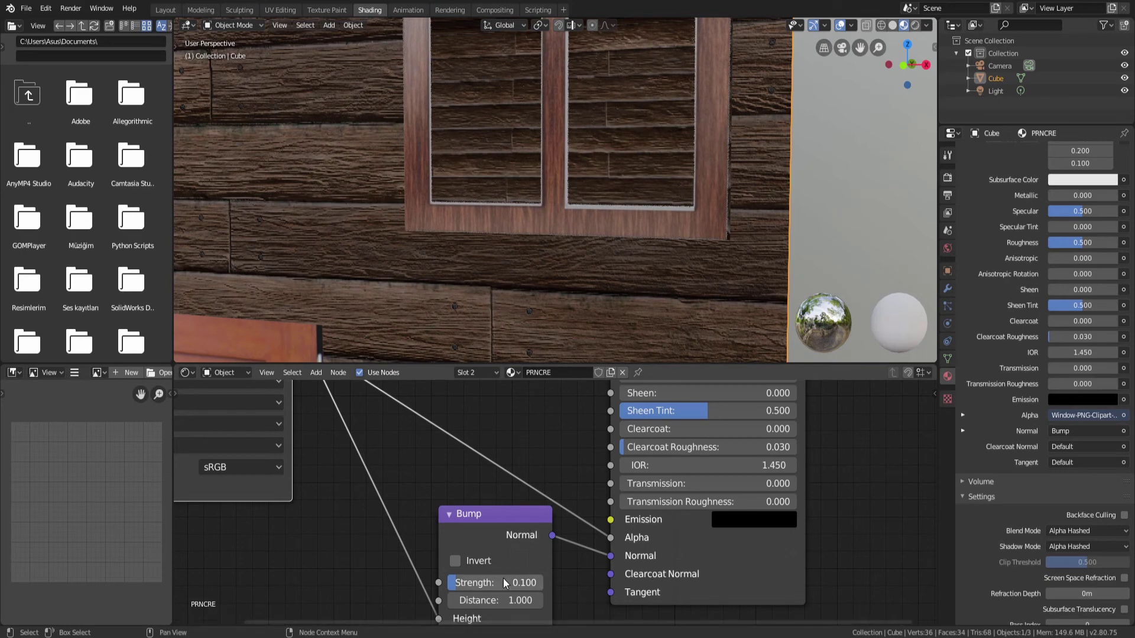
{"action": "left_click", "coordinate": [501, 586]}
{"action": "type", "text": ".3"}
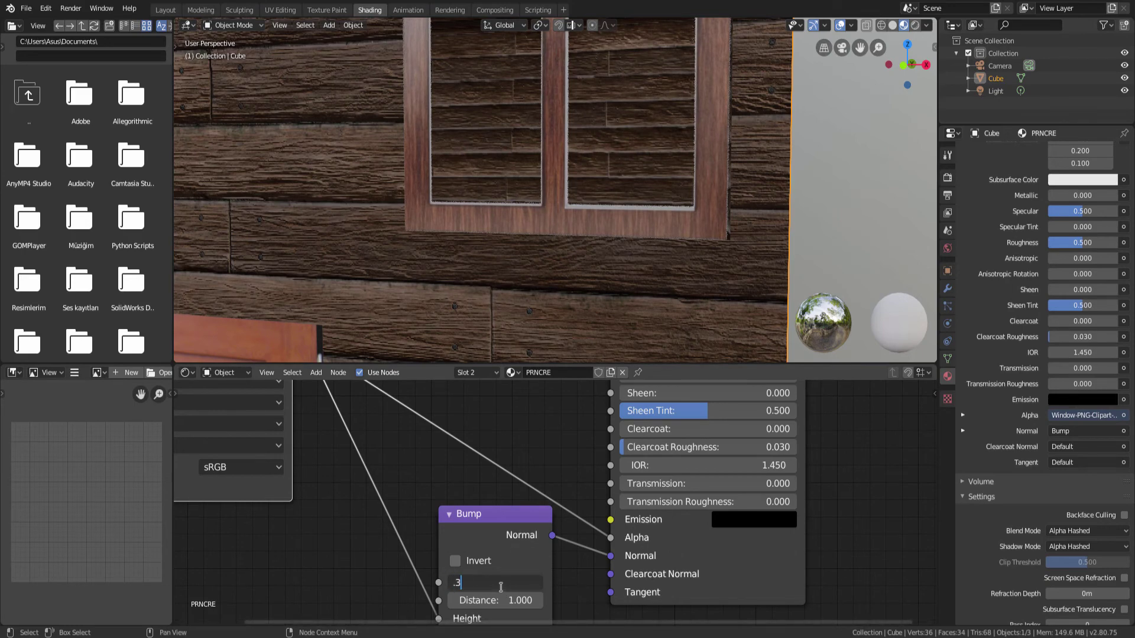
{"action": "key", "text": "Return"}
{"action": "scroll", "coordinate": [662, 200], "scroll_direction": "down", "scroll_amount": 4}
{"action": "scroll", "coordinate": [665, 188], "scroll_direction": "up", "scroll_amount": 6}
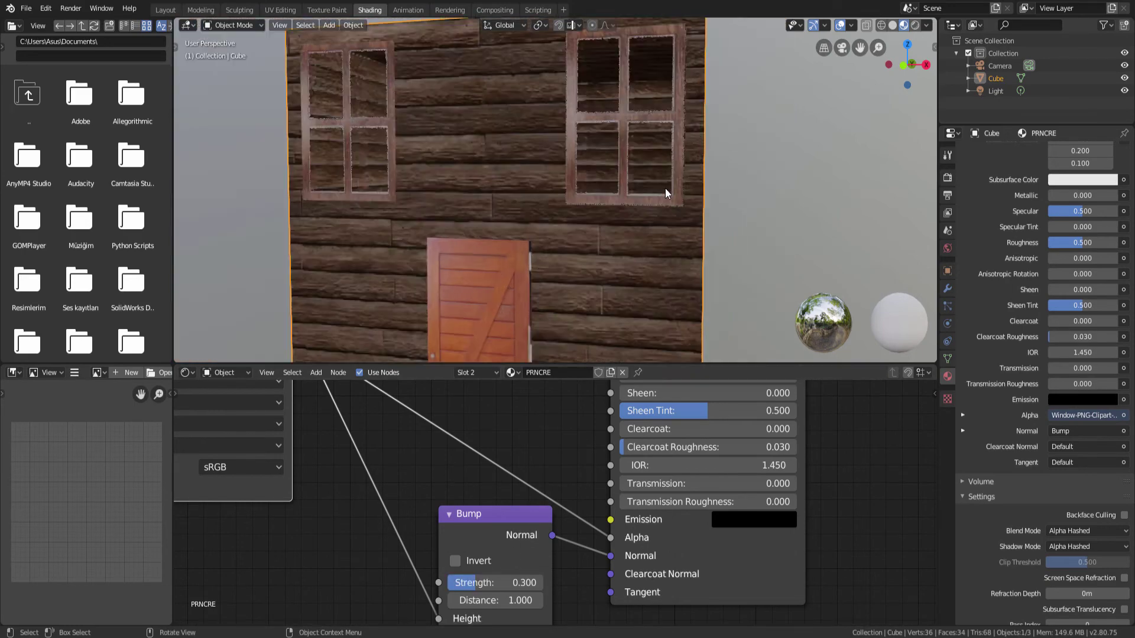
{"action": "scroll", "coordinate": [670, 193], "scroll_direction": "down", "scroll_amount": 5}
{"action": "scroll", "coordinate": [664, 191], "scroll_direction": "up", "scroll_amount": 2}
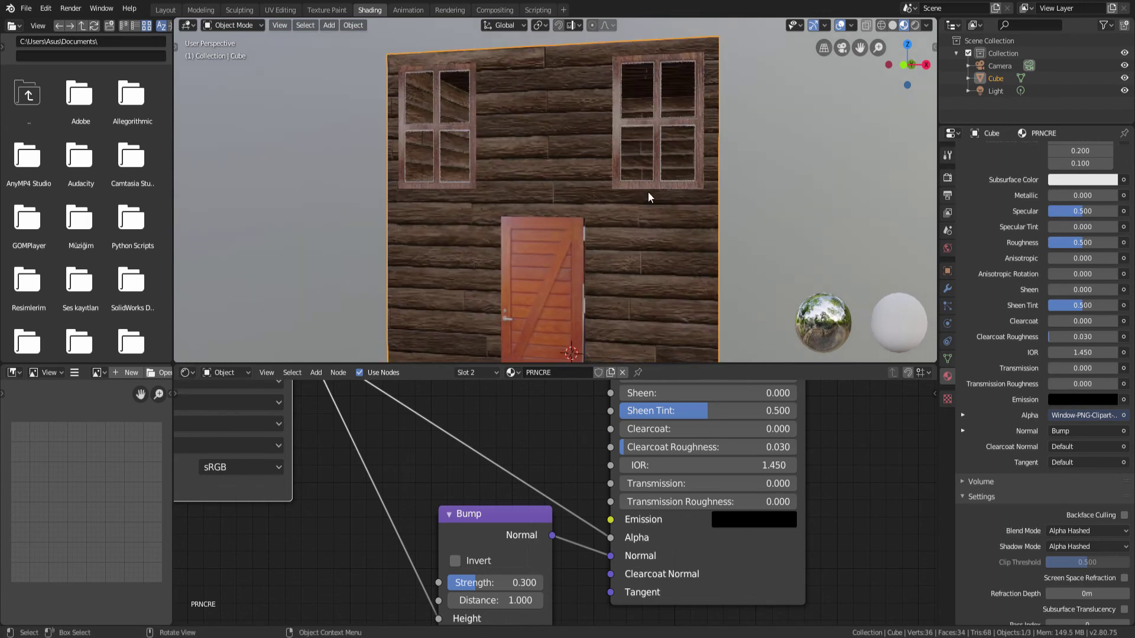
{"action": "middle_click_drag", "start_coordinate": [596, 226], "coordinate": [587, 242]}
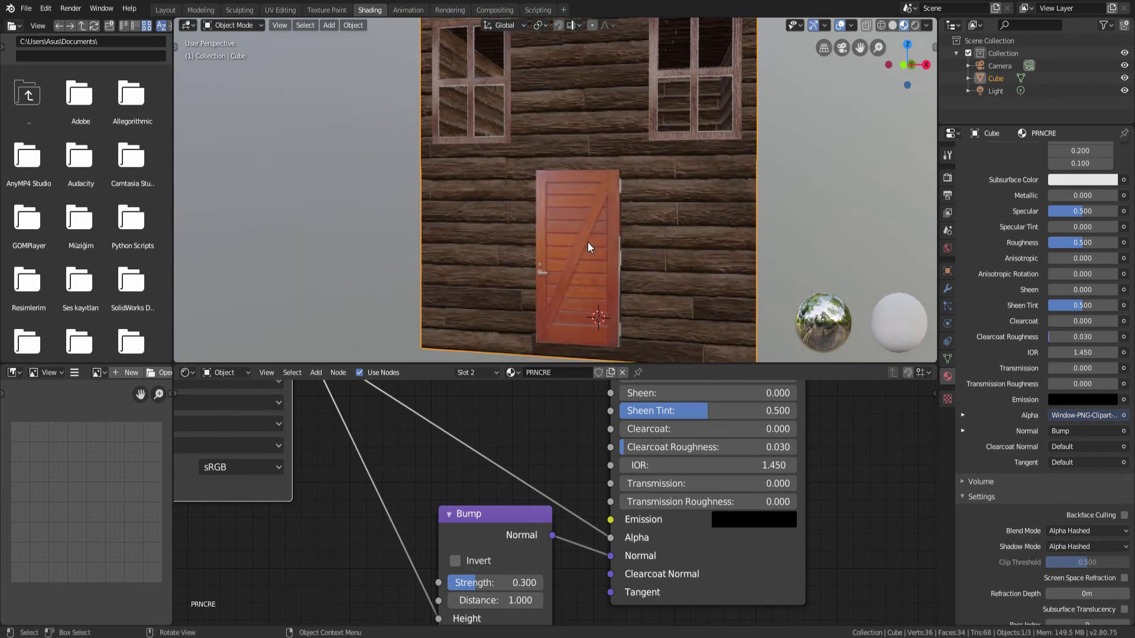
Step: Switch to the KAPI door material and reposition its sign_wooddoor.png image node
{"action": "left_click", "coordinate": [480, 372]}
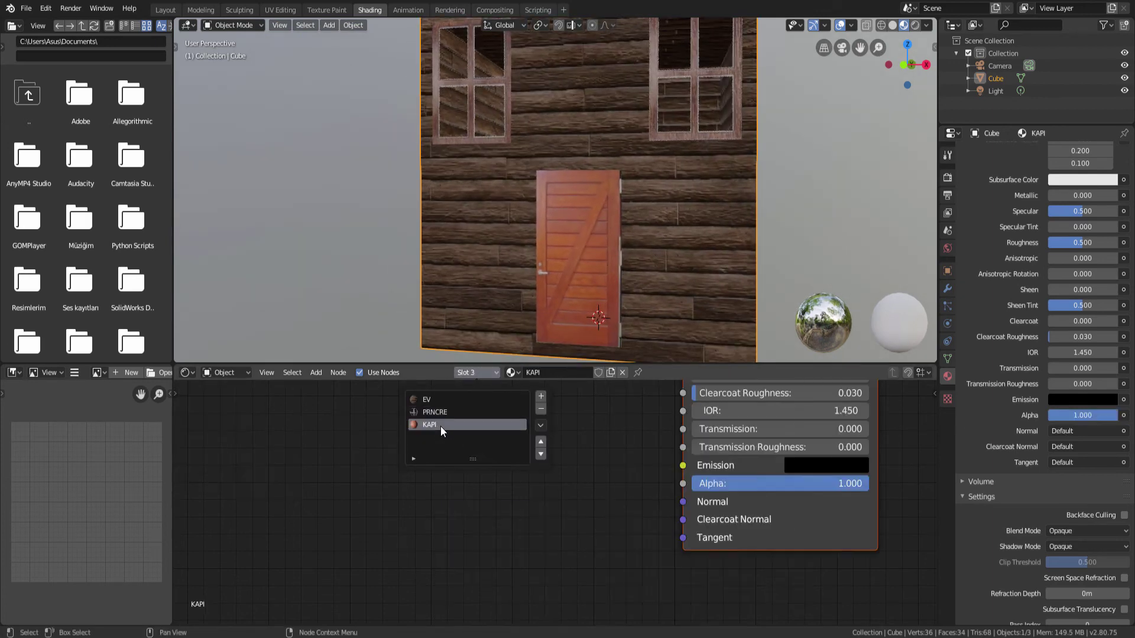
{"action": "left_click", "coordinate": [491, 426]}
{"action": "key", "text": "Home"}
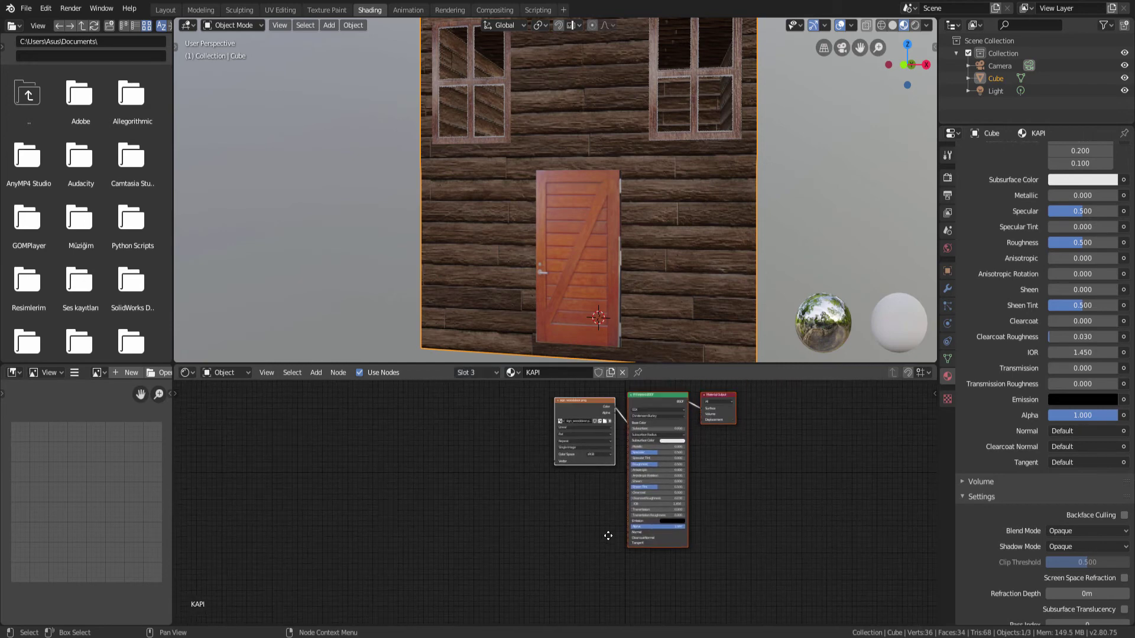
{"action": "scroll", "coordinate": [618, 276], "scroll_direction": "up", "scroll_amount": 8}
{"action": "middle_click_drag", "start_coordinate": [647, 286], "coordinate": [658, 285]}
{"action": "scroll", "coordinate": [658, 285], "scroll_direction": "down", "scroll_amount": 6}
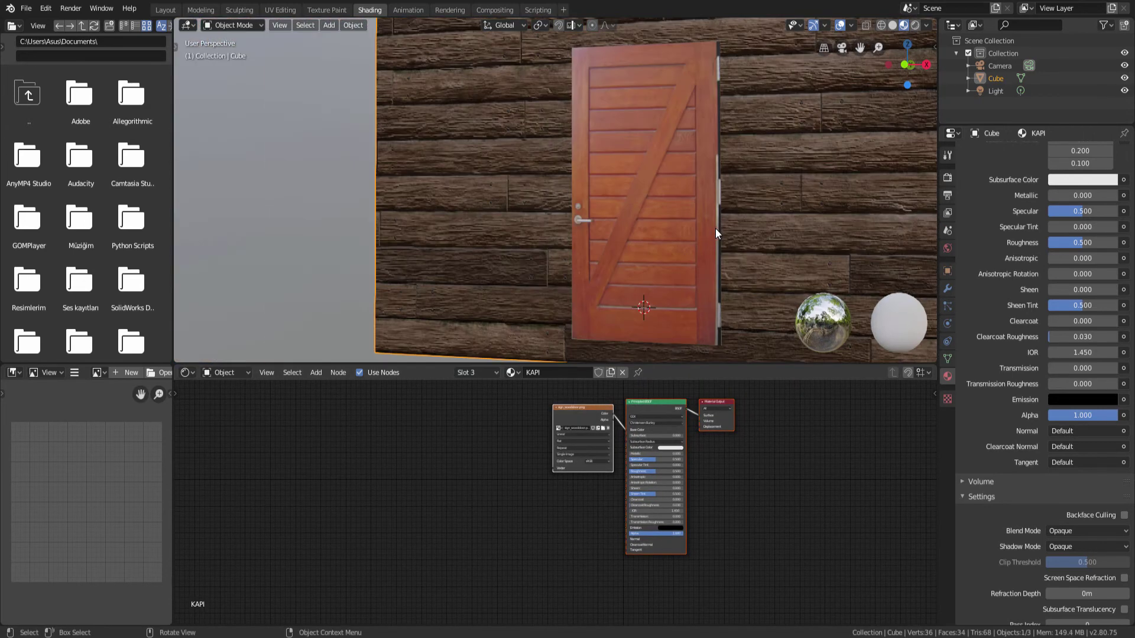
{"action": "middle_click_drag", "start_coordinate": [715, 229], "coordinate": [647, 201]}
{"action": "scroll", "coordinate": [648, 201], "scroll_direction": "up", "scroll_amount": 4}
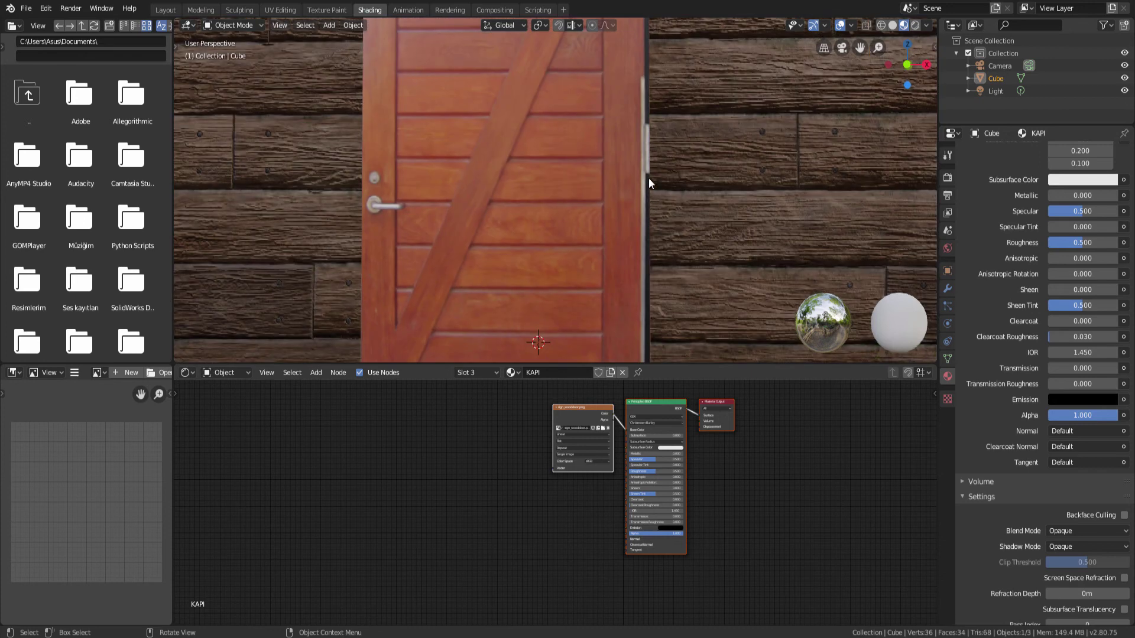
{"action": "scroll", "coordinate": [646, 154], "scroll_direction": "up", "scroll_amount": 2}
{"action": "scroll", "coordinate": [644, 128], "scroll_direction": "down", "scroll_amount": 6}
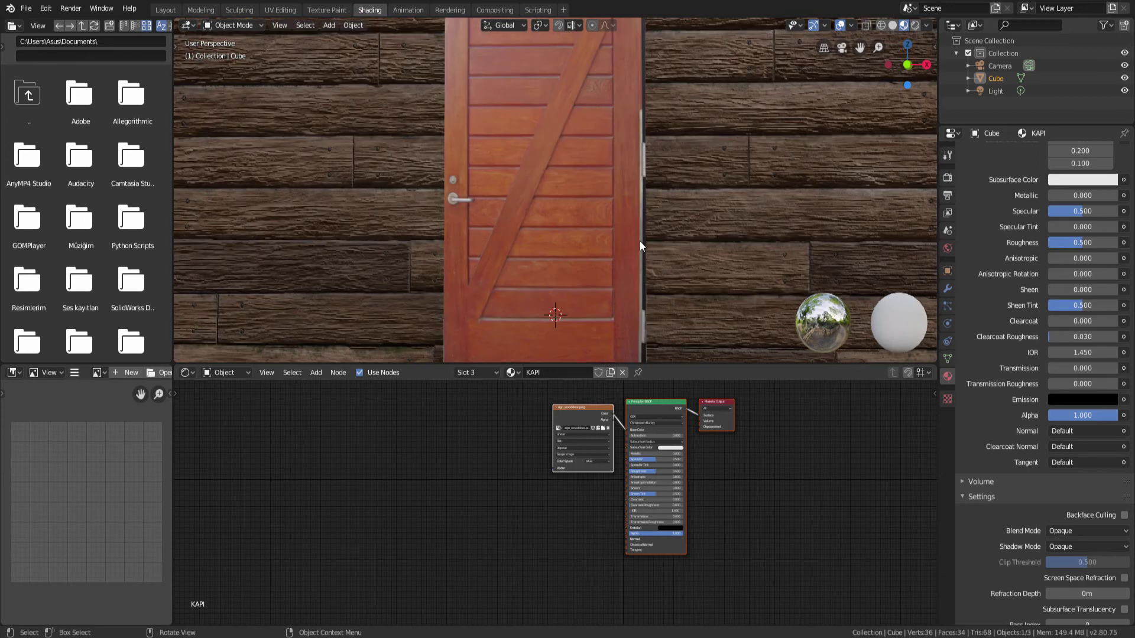
{"action": "scroll", "coordinate": [640, 240], "scroll_direction": "up", "scroll_amount": 4}
{"action": "scroll", "coordinate": [644, 231], "scroll_direction": "up", "scroll_amount": 2}
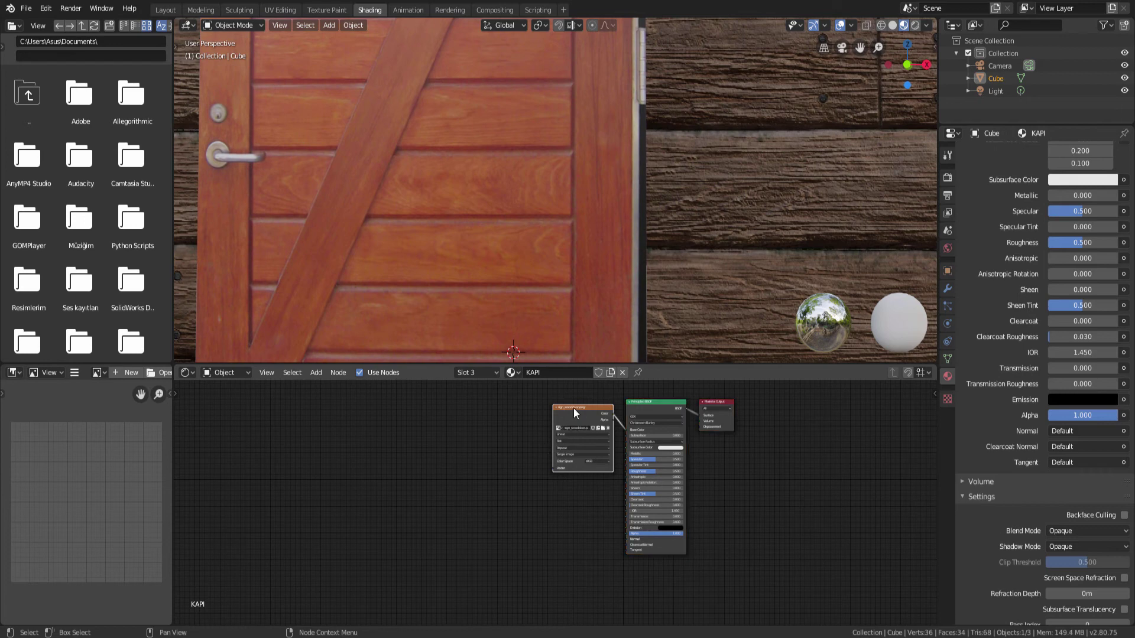
{"action": "left_click_drag", "start_coordinate": [568, 411], "coordinate": [638, 549]}
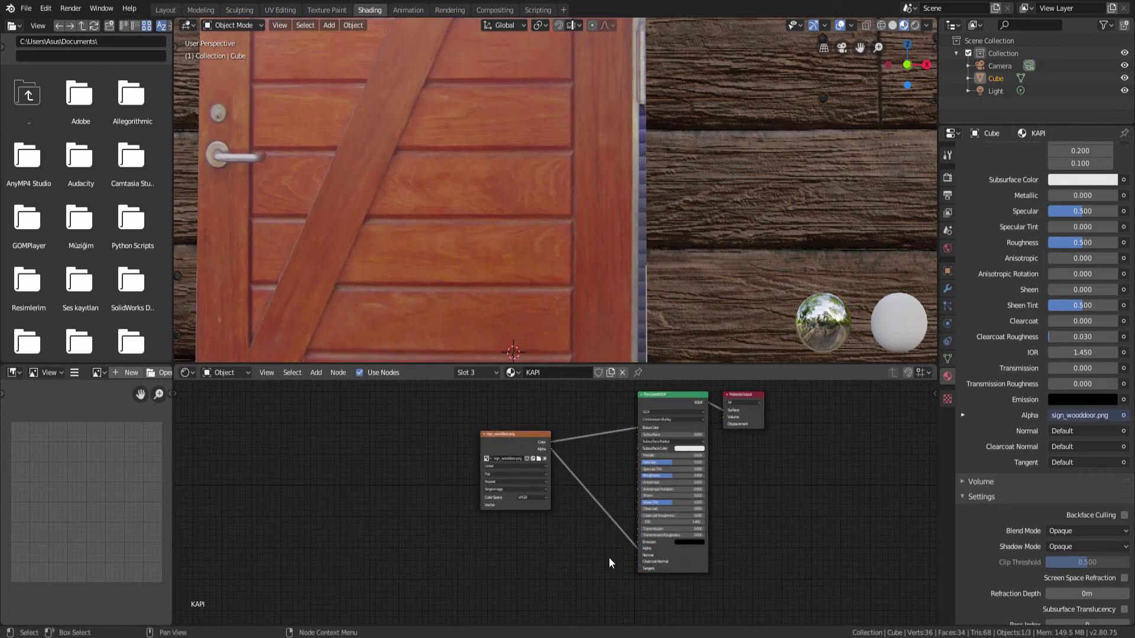
{"action": "scroll", "coordinate": [625, 246], "scroll_direction": "down", "scroll_amount": 5}
{"action": "scroll", "coordinate": [603, 207], "scroll_direction": "up", "scroll_amount": 3}
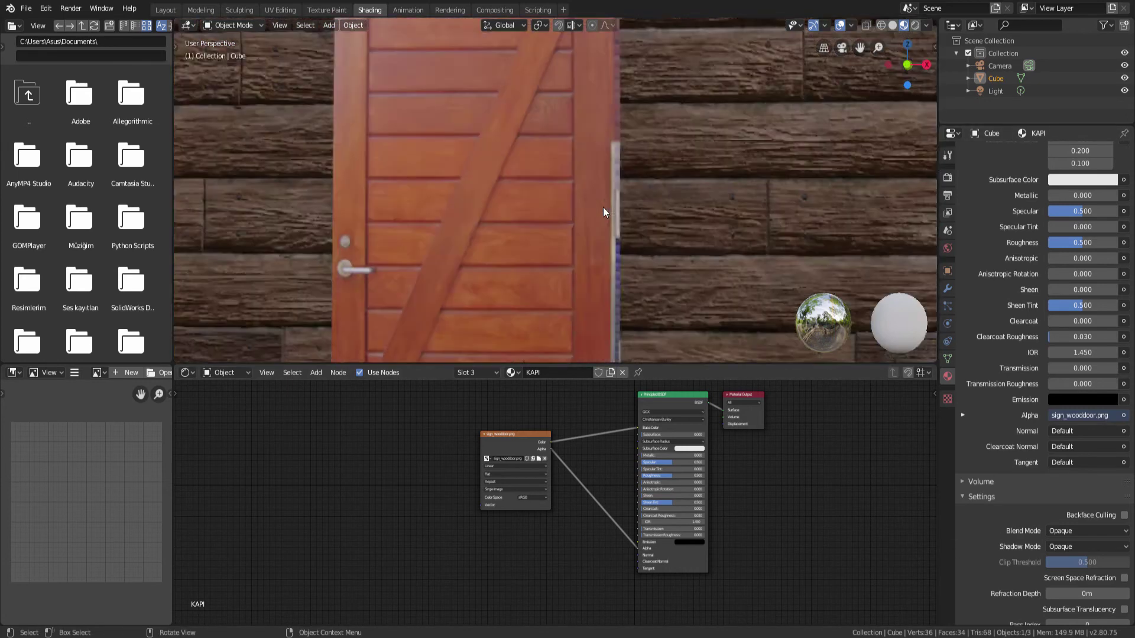
{"action": "scroll", "coordinate": [609, 210], "scroll_direction": "up", "scroll_amount": 3}
{"action": "scroll", "coordinate": [608, 207], "scroll_direction": "down", "scroll_amount": 1}
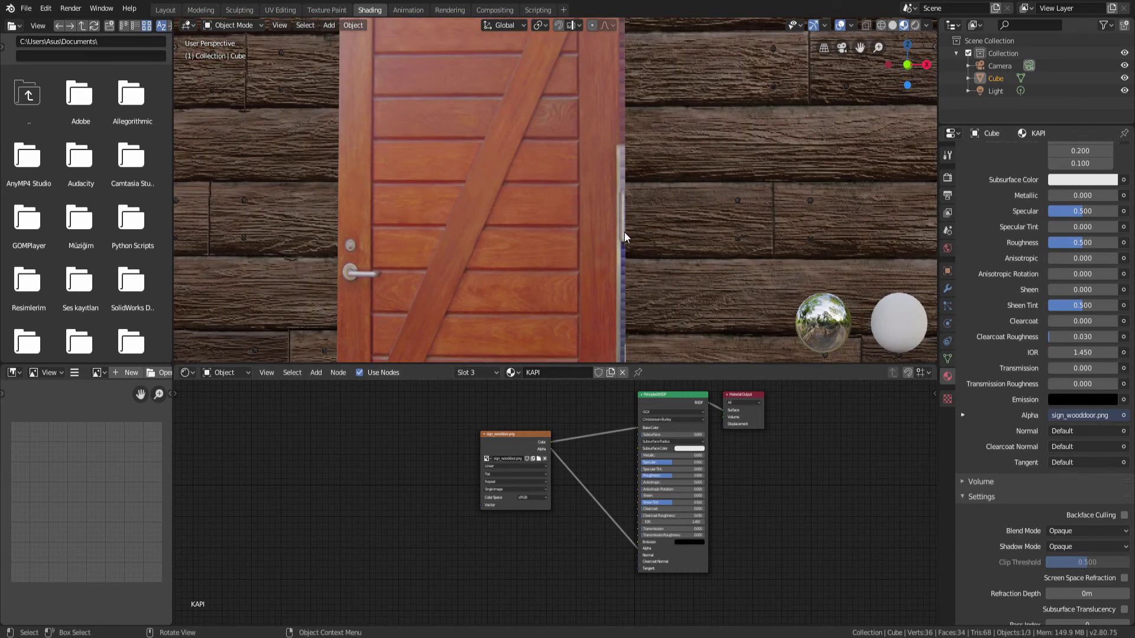
Step: Set KAPI's Blend Mode and Shadow Mode both to Alpha Hashed
{"action": "left_click", "coordinate": [1087, 531]}
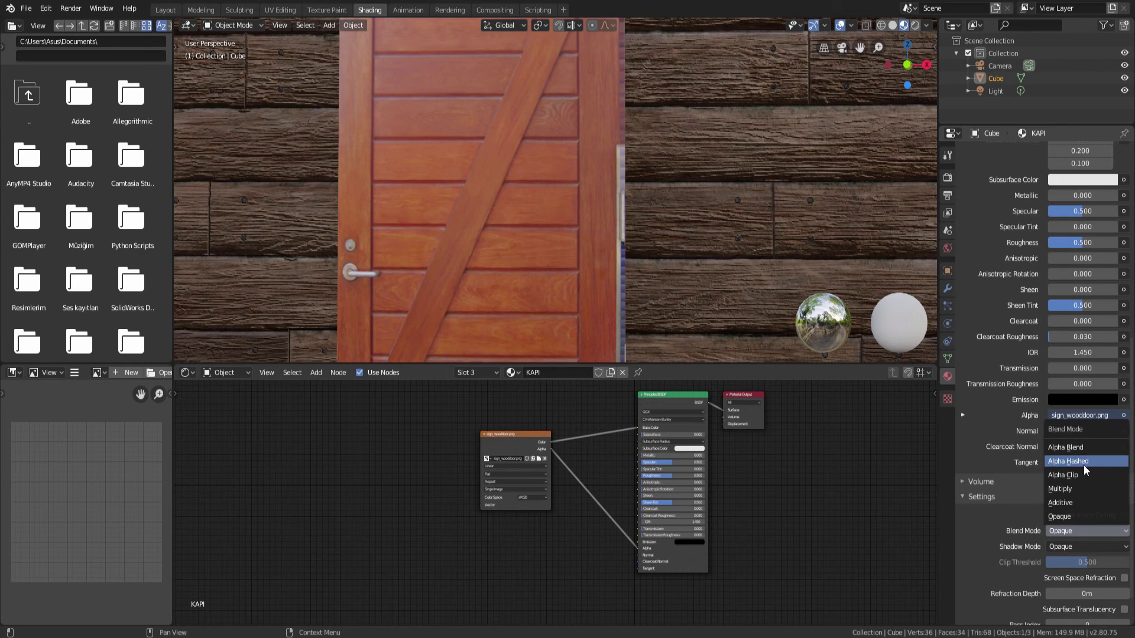
{"action": "left_click", "coordinate": [1083, 462]}
{"action": "left_click", "coordinate": [1068, 545]}
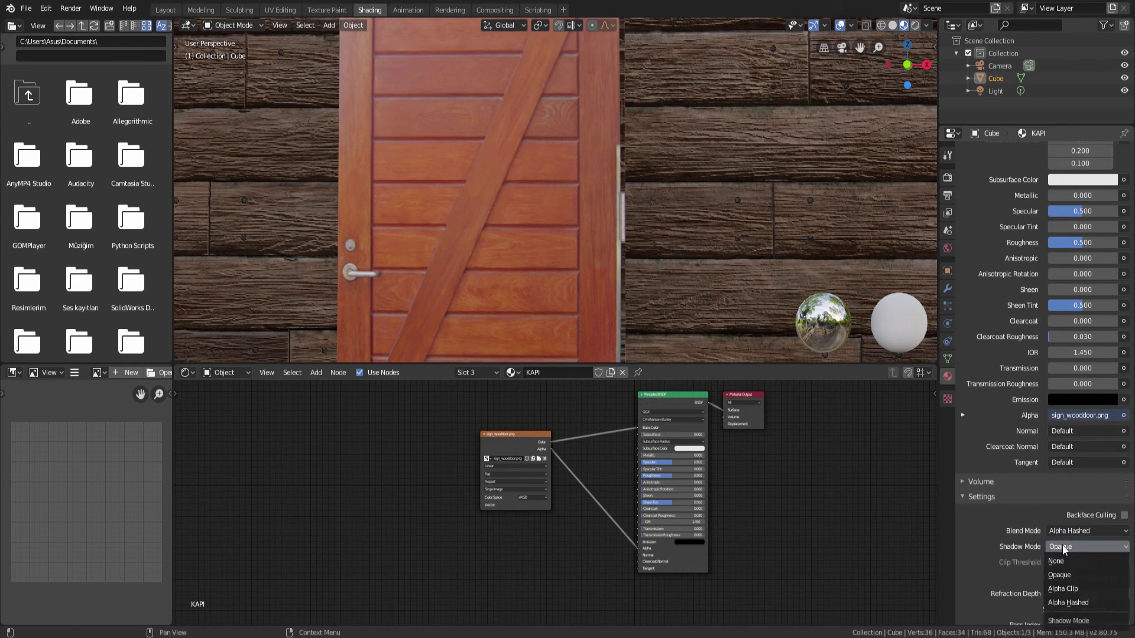
{"action": "left_click", "coordinate": [1066, 597]}
{"action": "scroll", "coordinate": [638, 295], "scroll_direction": "up", "scroll_amount": 6}
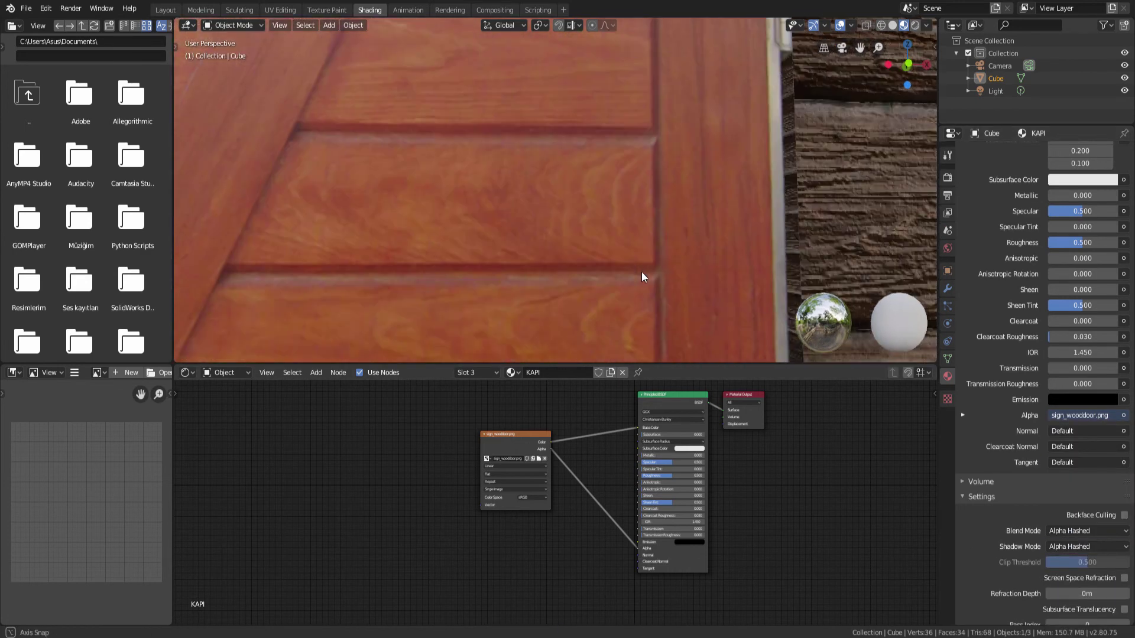
{"action": "scroll", "coordinate": [636, 274], "scroll_direction": "down", "scroll_amount": 8}
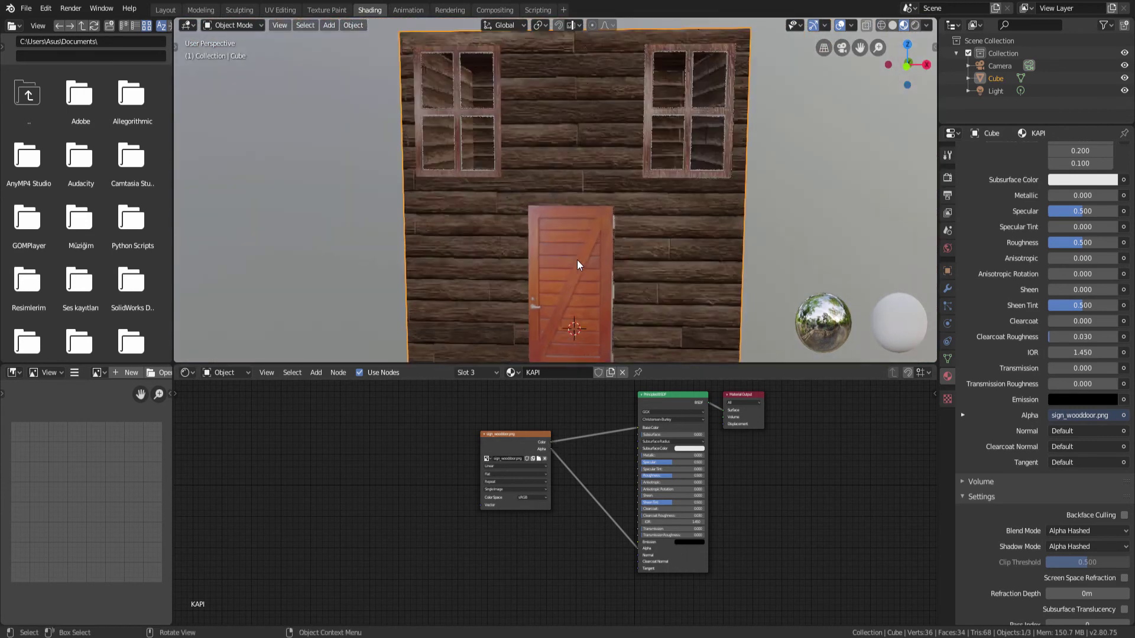
Step: Add a Bump node fed by the door image and link it to the shader's Normal
{"action": "middle_click_drag", "start_coordinate": [577, 260], "coordinate": [508, 239]}
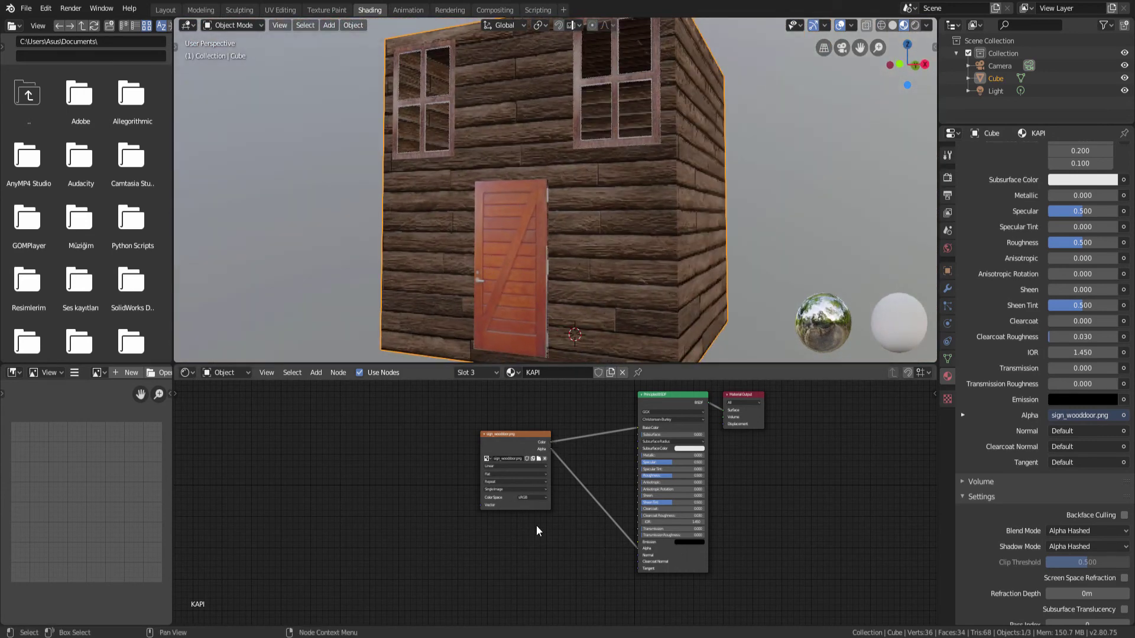
{"action": "middle_click_drag", "start_coordinate": [537, 526], "coordinate": [519, 481]}
{"action": "left_click_drag", "start_coordinate": [496, 410], "coordinate": [451, 438]}
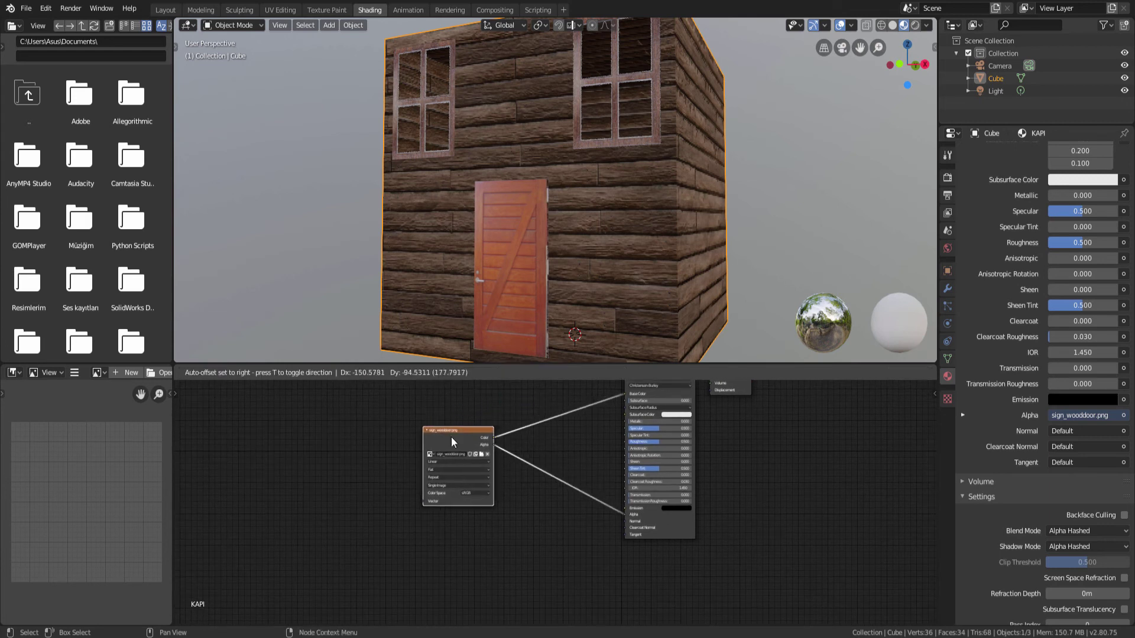
{"action": "key", "text": "shift+a"}
{"action": "mouse_move", "coordinate": [584, 539]}
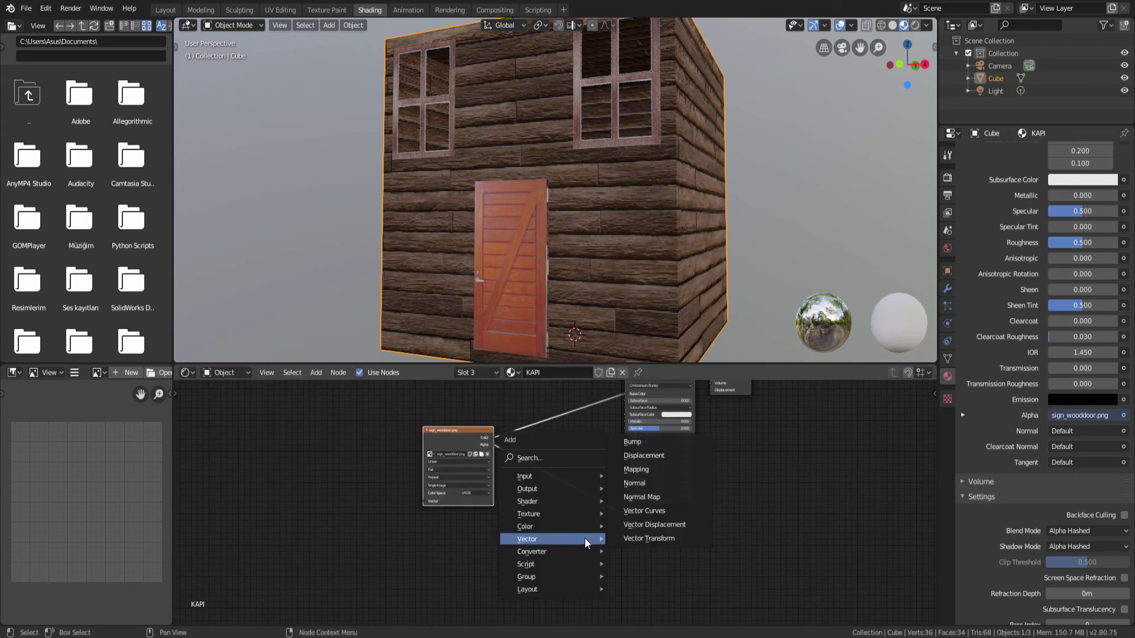
{"action": "left_click", "coordinate": [634, 441]}
{"action": "left_click", "coordinate": [504, 457]}
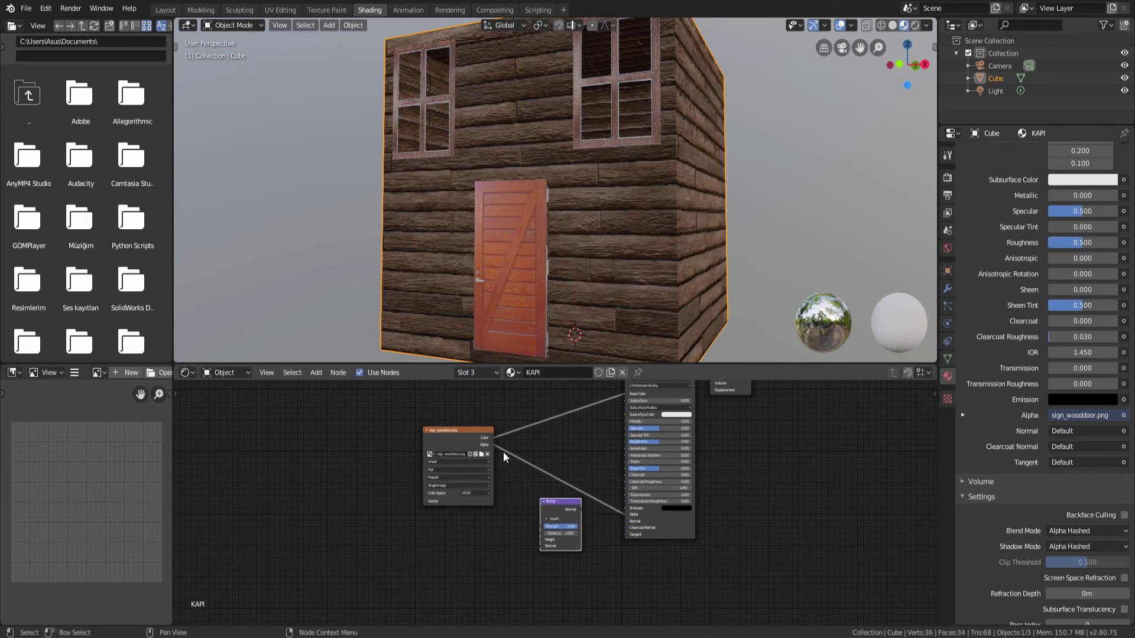
{"action": "left_click_drag", "start_coordinate": [494, 443], "coordinate": [461, 497]}
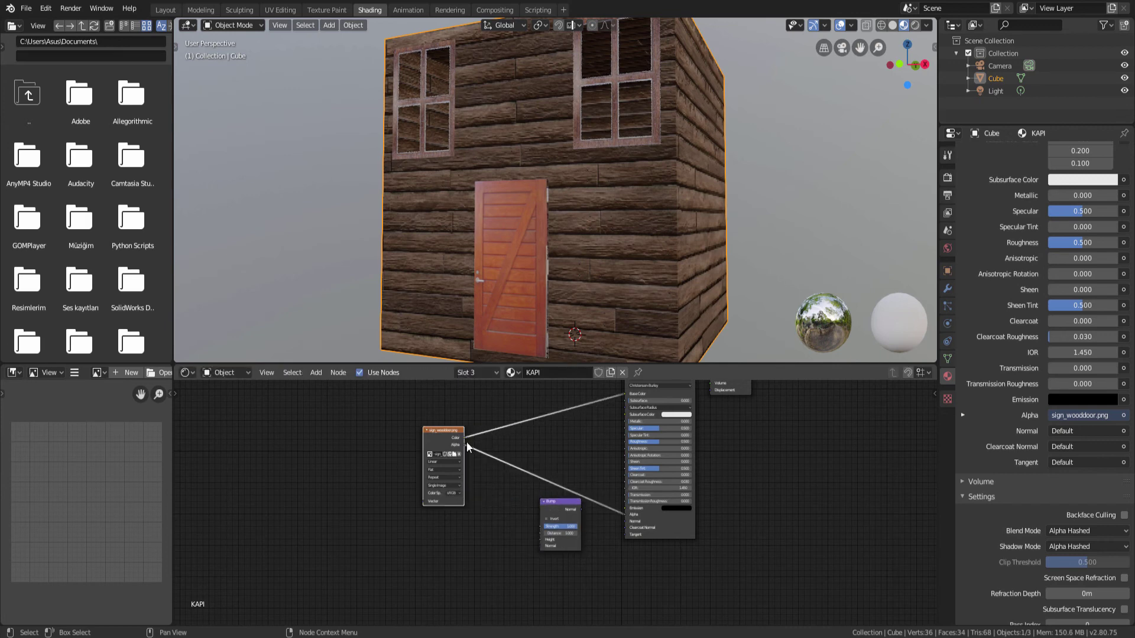
{"action": "left_click_drag", "start_coordinate": [470, 450], "coordinate": [599, 607]}
{"action": "scroll", "coordinate": [467, 438], "scroll_direction": "up", "scroll_amount": 3}
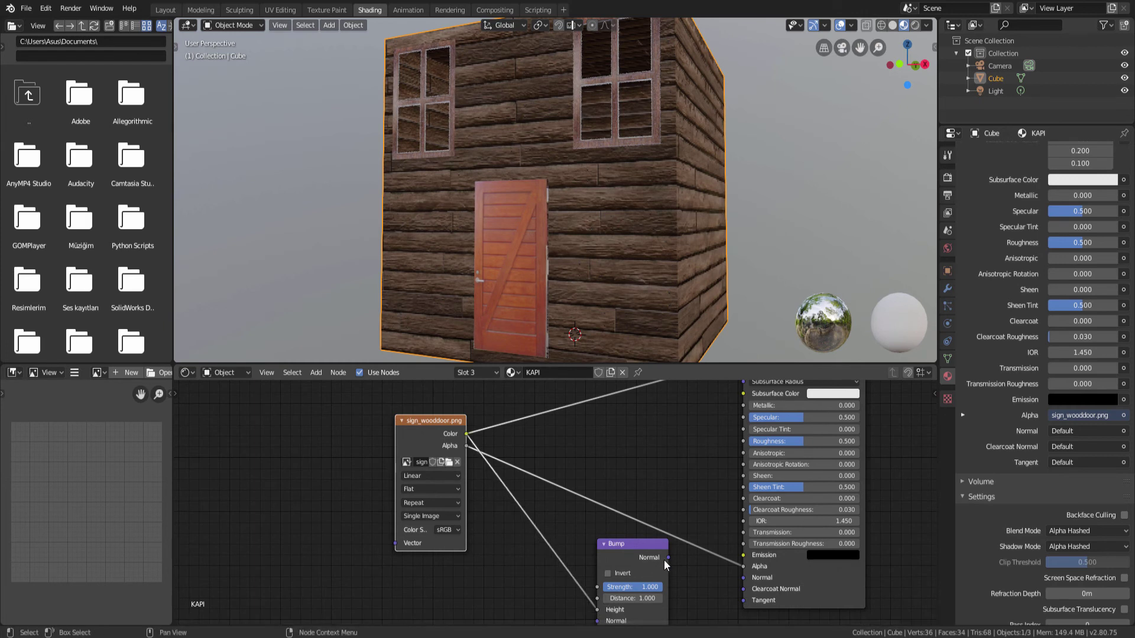
{"action": "left_click_drag", "start_coordinate": [668, 557], "coordinate": [747, 581]}
Step: Set the door Bump node's Strength to 0.3
{"action": "scroll", "coordinate": [554, 315], "scroll_direction": "up", "scroll_amount": 3}
{"action": "middle_click_drag", "start_coordinate": [553, 314], "coordinate": [562, 251]}
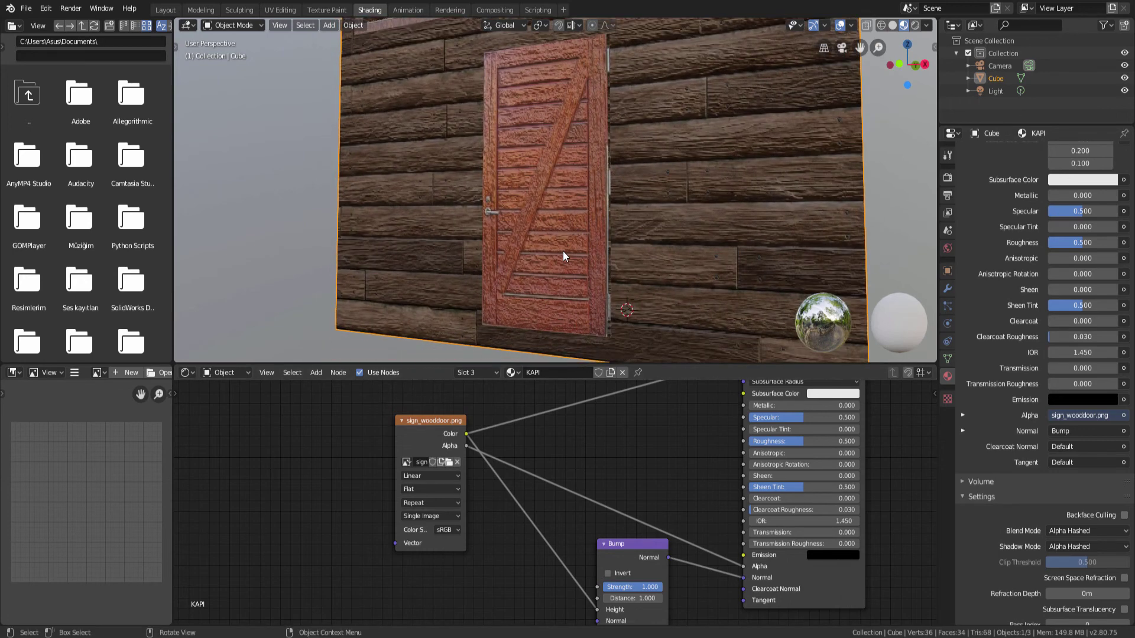
{"action": "scroll", "coordinate": [563, 250], "scroll_direction": "up", "scroll_amount": 2}
{"action": "scroll", "coordinate": [633, 572], "scroll_direction": "up", "scroll_amount": 2}
{"action": "left_click", "coordinate": [635, 590]}
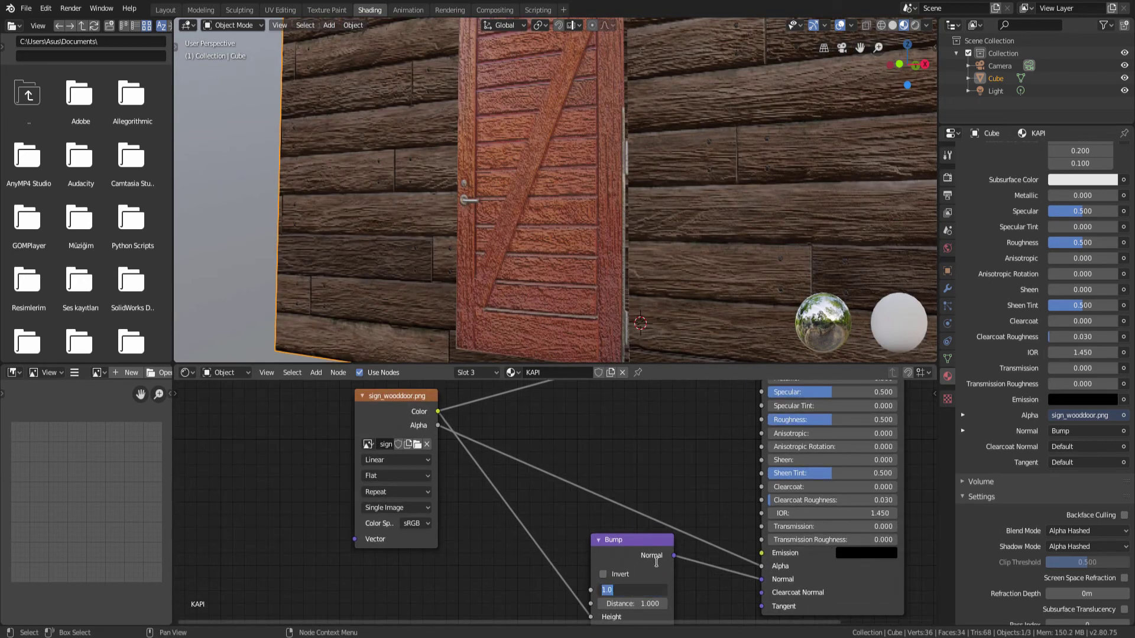
{"action": "key", "text": "Return"}
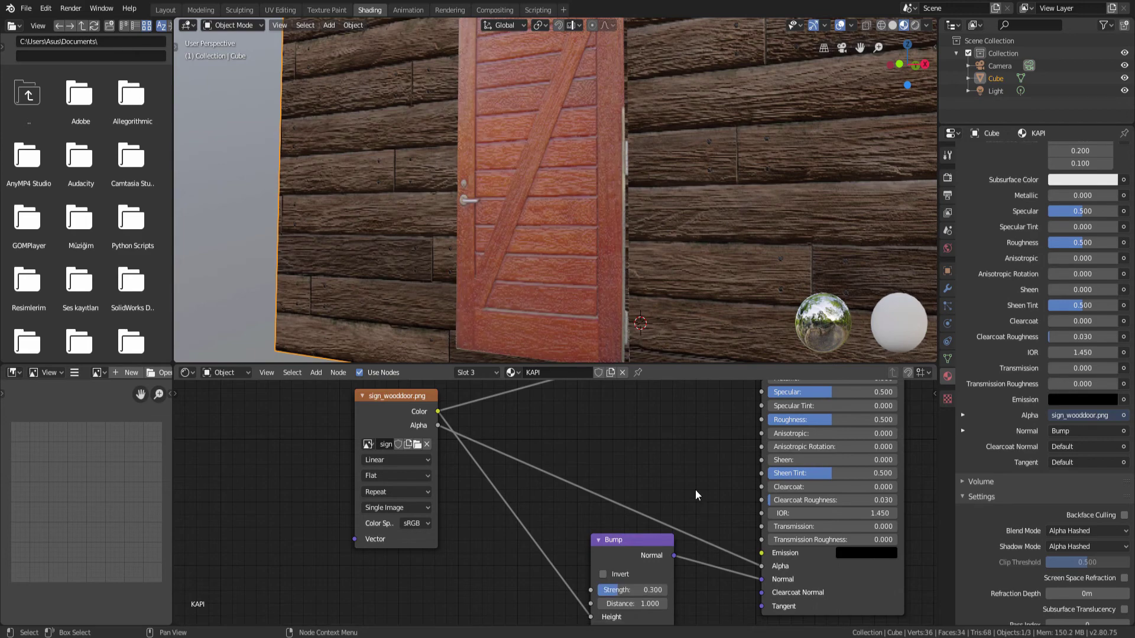
{"action": "middle_click_drag", "start_coordinate": [487, 169], "coordinate": [585, 224]}
{"action": "scroll", "coordinate": [696, 195], "scroll_direction": "up", "scroll_amount": 2}
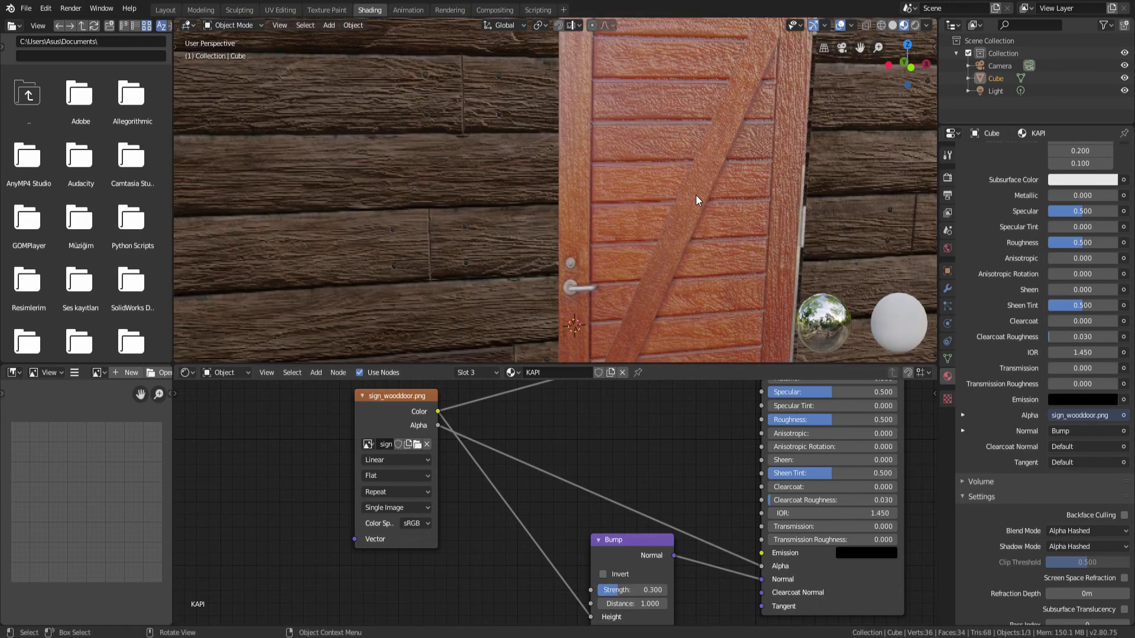
{"action": "scroll", "coordinate": [696, 195], "scroll_direction": "down", "scroll_amount": 2}
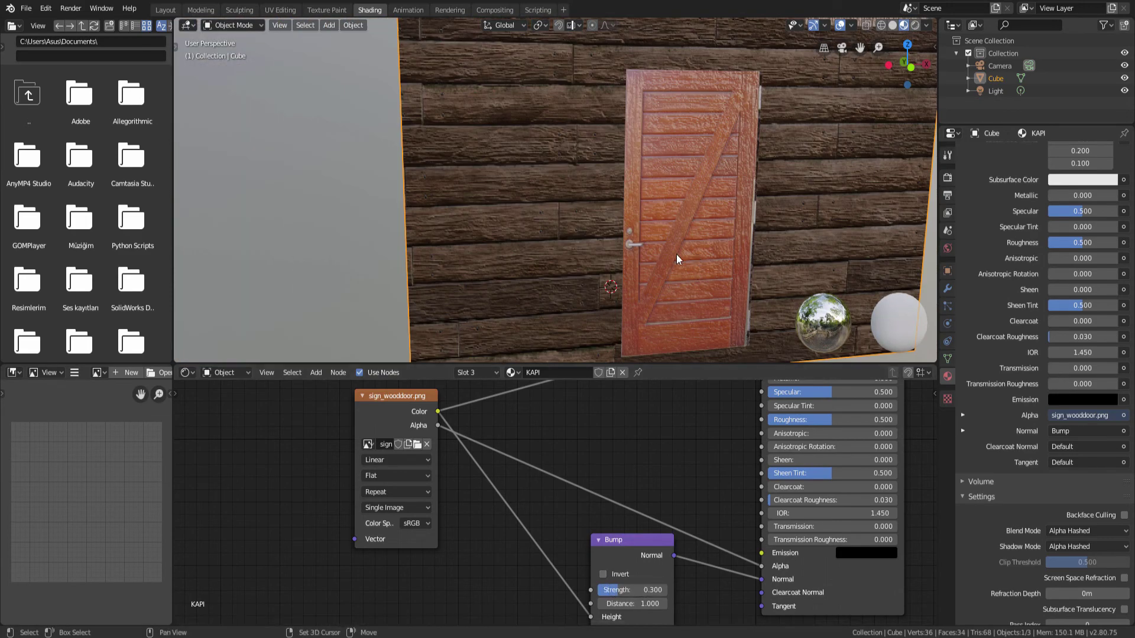
{"action": "scroll", "coordinate": [677, 254], "scroll_direction": "down", "scroll_amount": 8}
{"action": "scroll", "coordinate": [626, 188], "scroll_direction": "up", "scroll_amount": 6}
{"action": "mouse_move", "coordinate": [675, 232]}
{"action": "middle_mouse_down"}
{"action": "mouse_move", "coordinate": [625, 188]}
{"action": "mouse_move", "coordinate": [679, 200]}
{"action": "mouse_move", "coordinate": [629, 207]}
{"action": "mouse_move", "coordinate": [647, 190]}
{"action": "mouse_move", "coordinate": [674, 190]}
{"action": "mouse_move", "coordinate": [641, 207]}
{"action": "middle_mouse_up"}
{"action": "scroll", "coordinate": [628, 208], "scroll_direction": "down", "scroll_amount": 6}
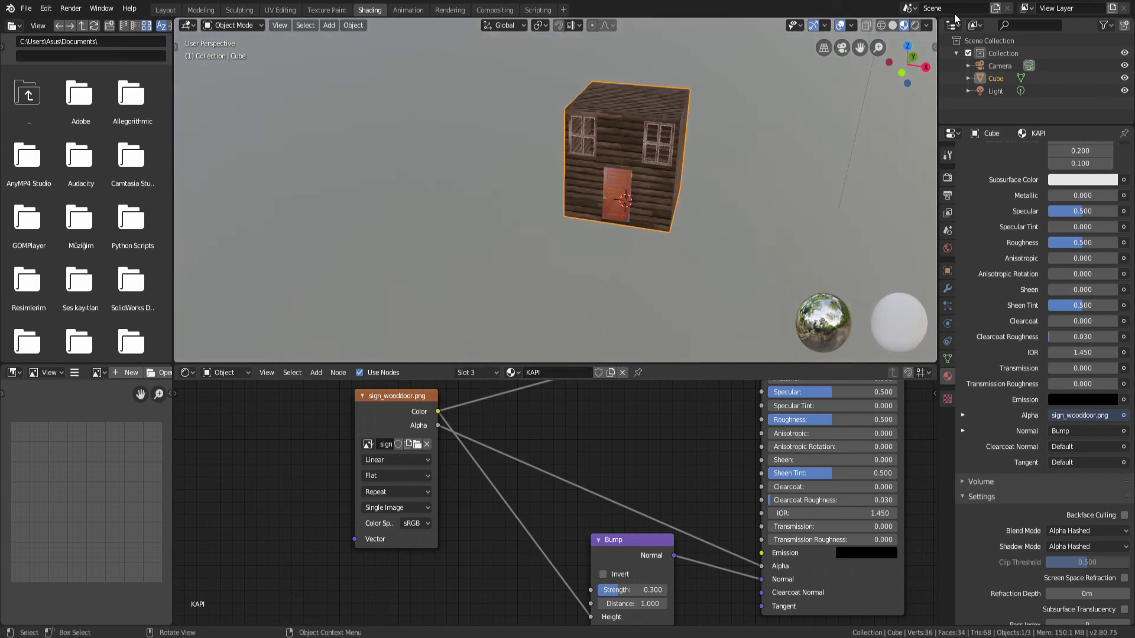
{"action": "left_click", "coordinate": [916, 24]}
{"action": "scroll", "coordinate": [654, 122], "scroll_direction": "up", "scroll_amount": 5}
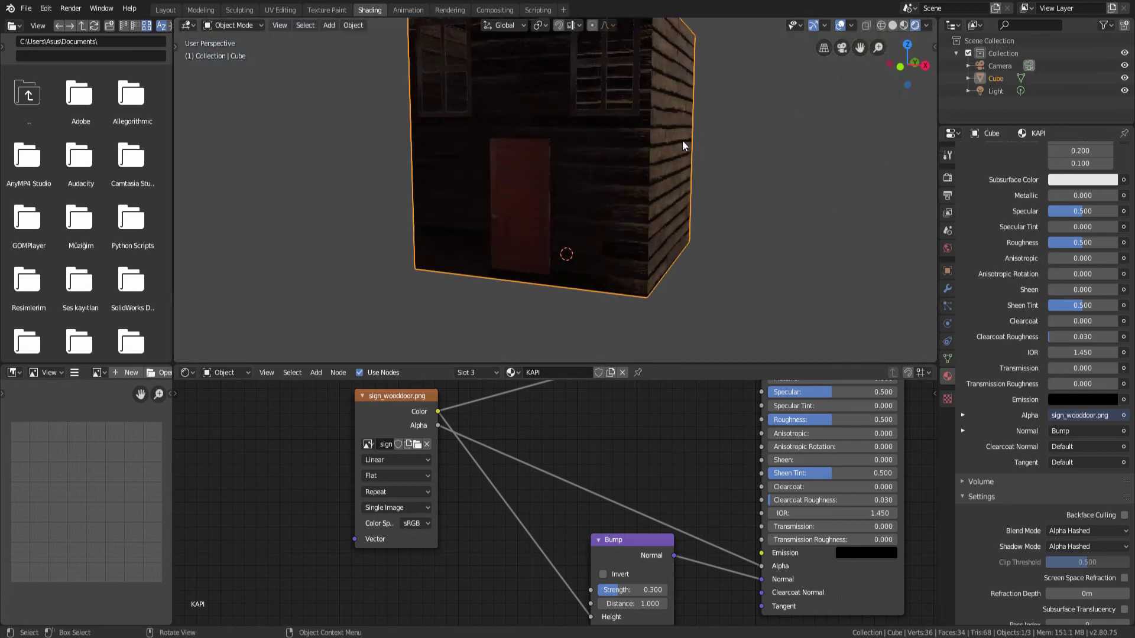
{"action": "middle_click_drag", "start_coordinate": [683, 142], "coordinate": [820, 87]}
{"action": "left_click", "coordinate": [823, 47]}
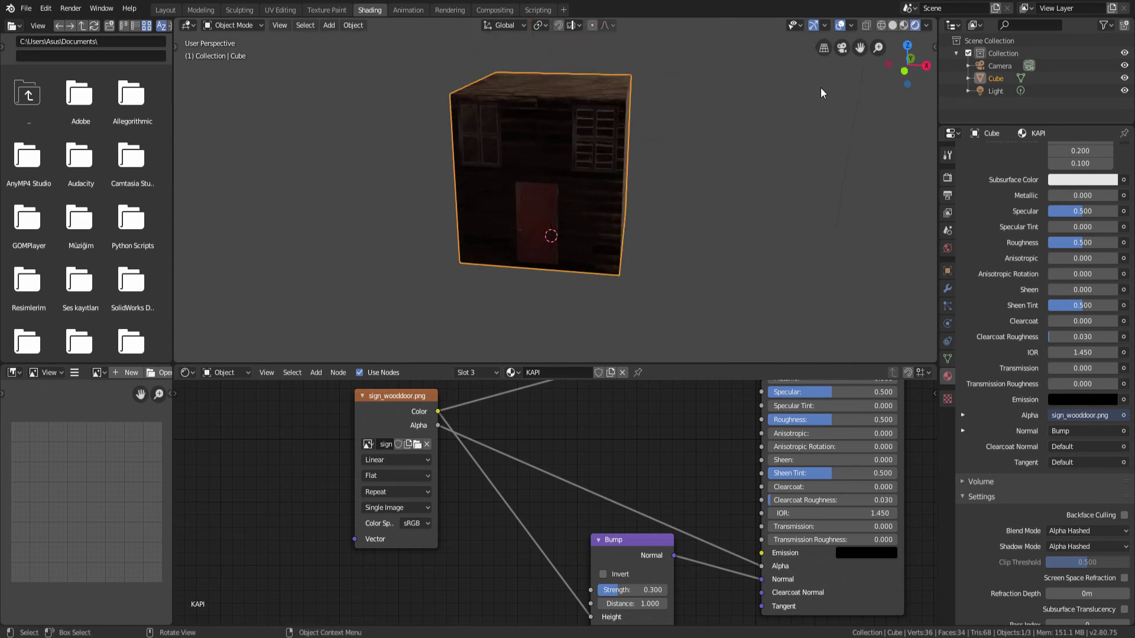
{"action": "left_click", "coordinate": [903, 26]}
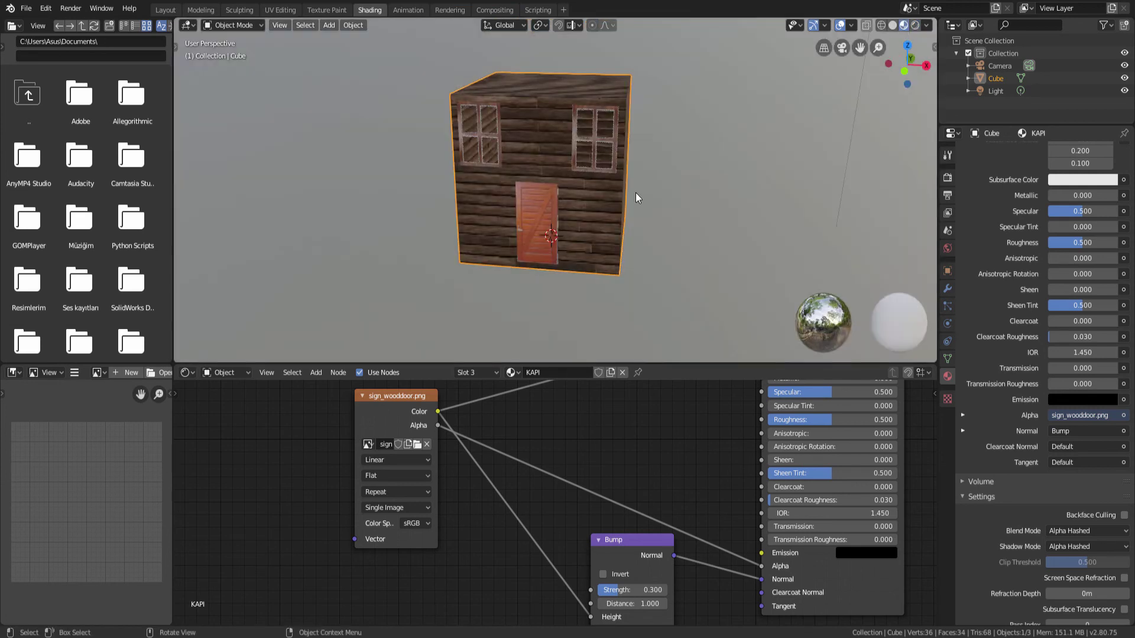
{"action": "middle_click_drag", "start_coordinate": [618, 207], "coordinate": [662, 190]}
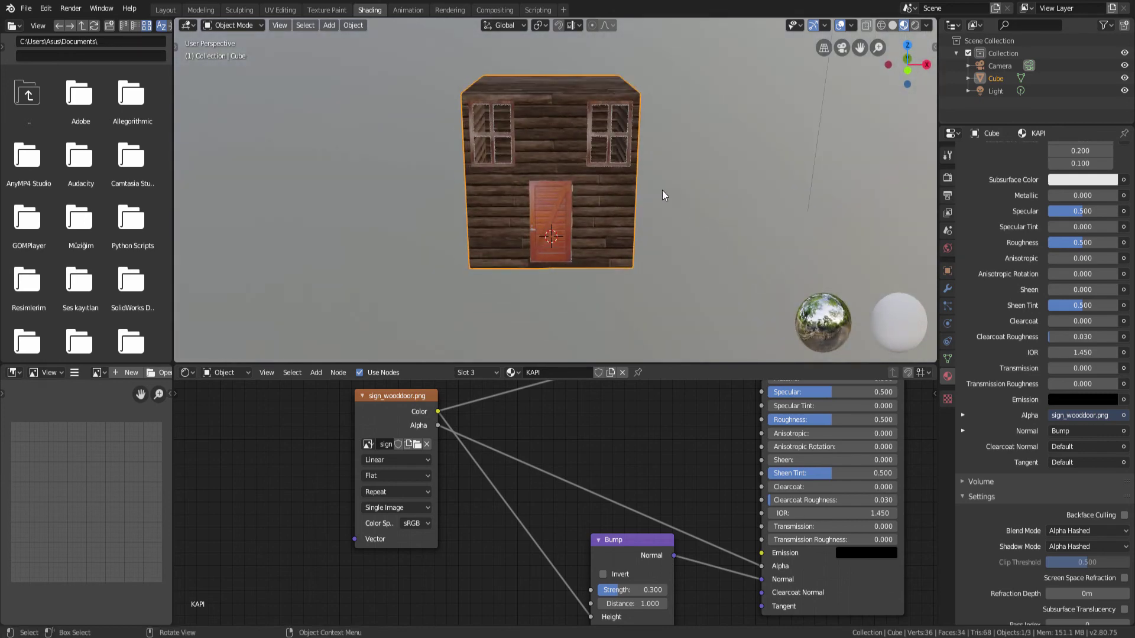
Step: In the Layout workspace, add a plane and scale it about 5.87 times as the floor
{"action": "left_click", "coordinate": [165, 10]}
{"action": "scroll", "coordinate": [519, 305], "scroll_direction": "down", "scroll_amount": 2}
{"action": "middle_click_drag", "start_coordinate": [519, 305], "coordinate": [462, 300]}
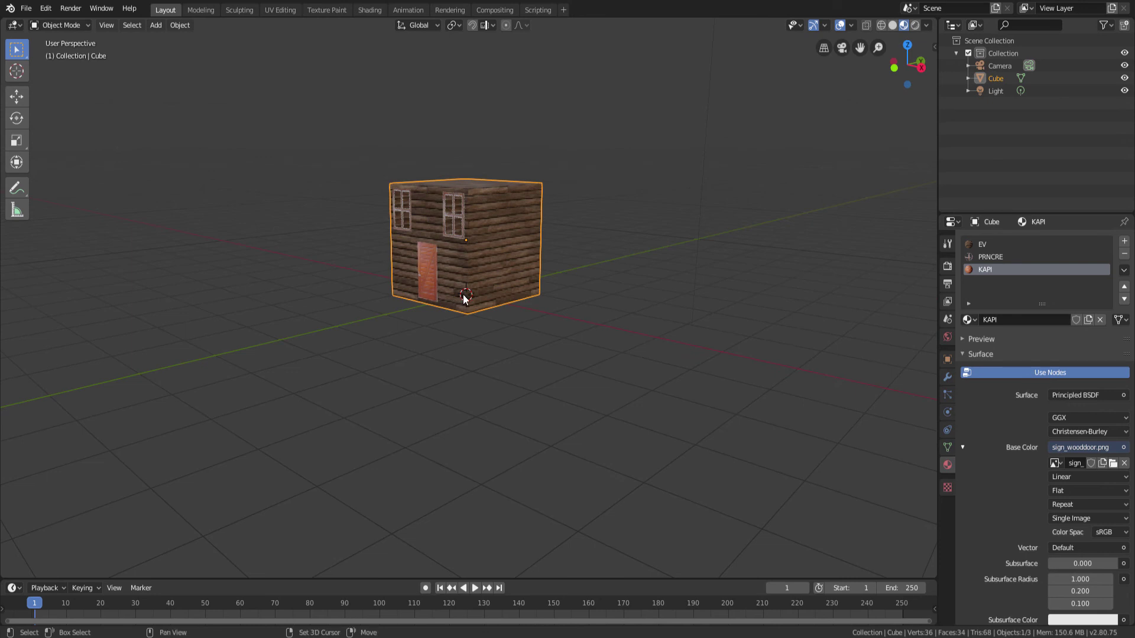
{"action": "key", "text": "shift+a"}
{"action": "left_click", "coordinate": [503, 296]}
{"action": "middle_click_drag", "start_coordinate": [485, 307], "coordinate": [495, 335]}
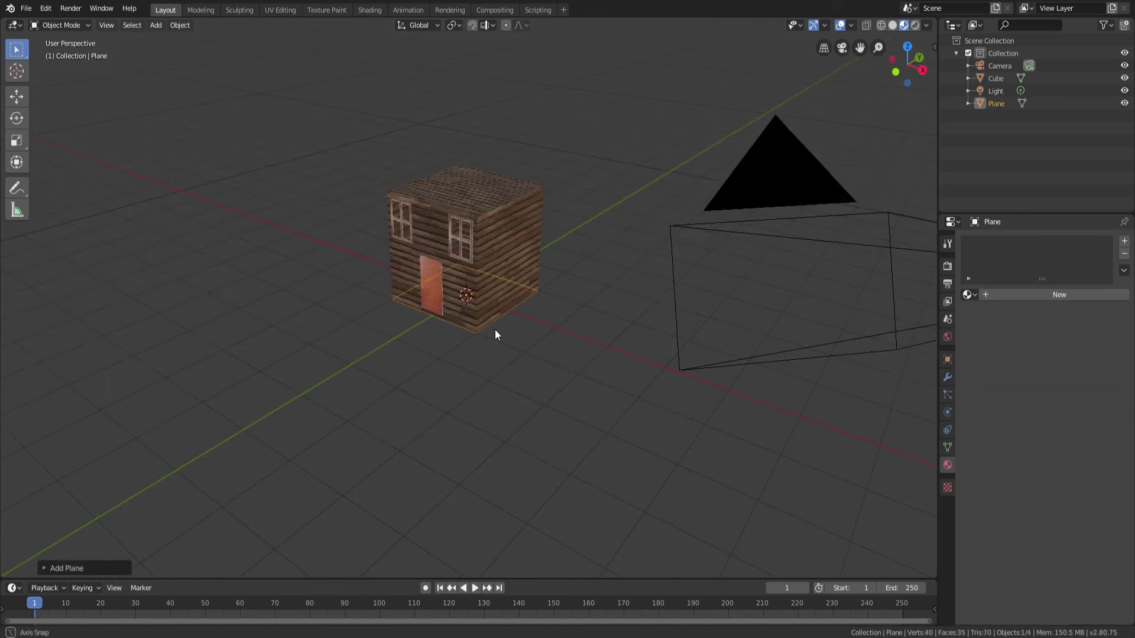
{"action": "key", "text": "s"}
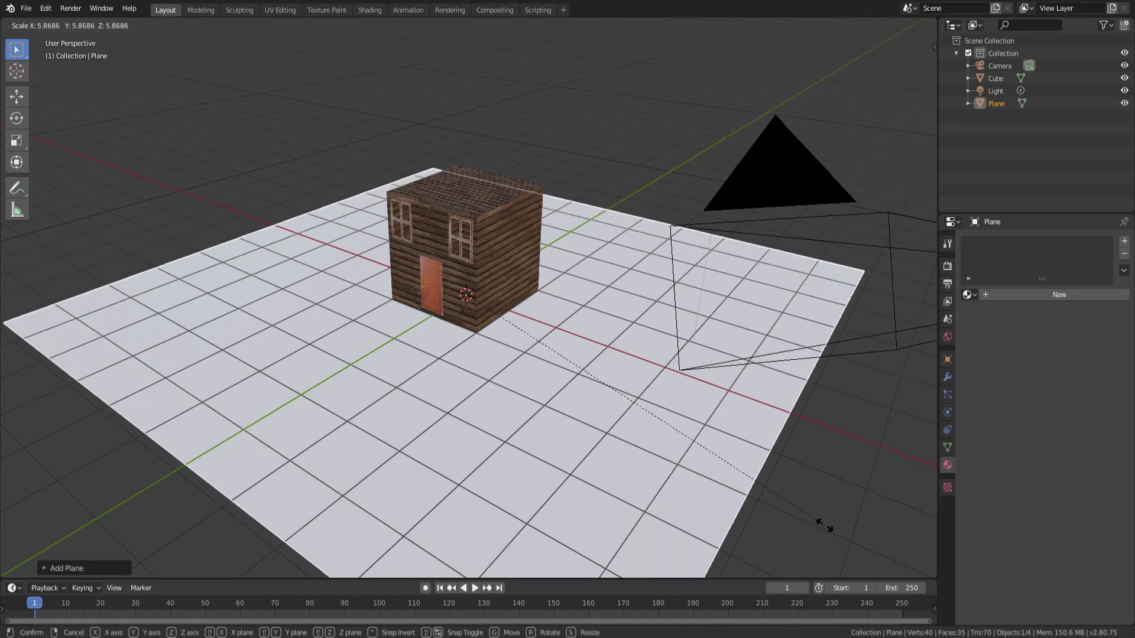
{"action": "left_click", "coordinate": [825, 525]}
{"action": "scroll", "coordinate": [604, 397], "scroll_direction": "down", "scroll_amount": 4}
{"action": "middle_click_drag", "start_coordinate": [604, 397], "coordinate": [503, 311]}
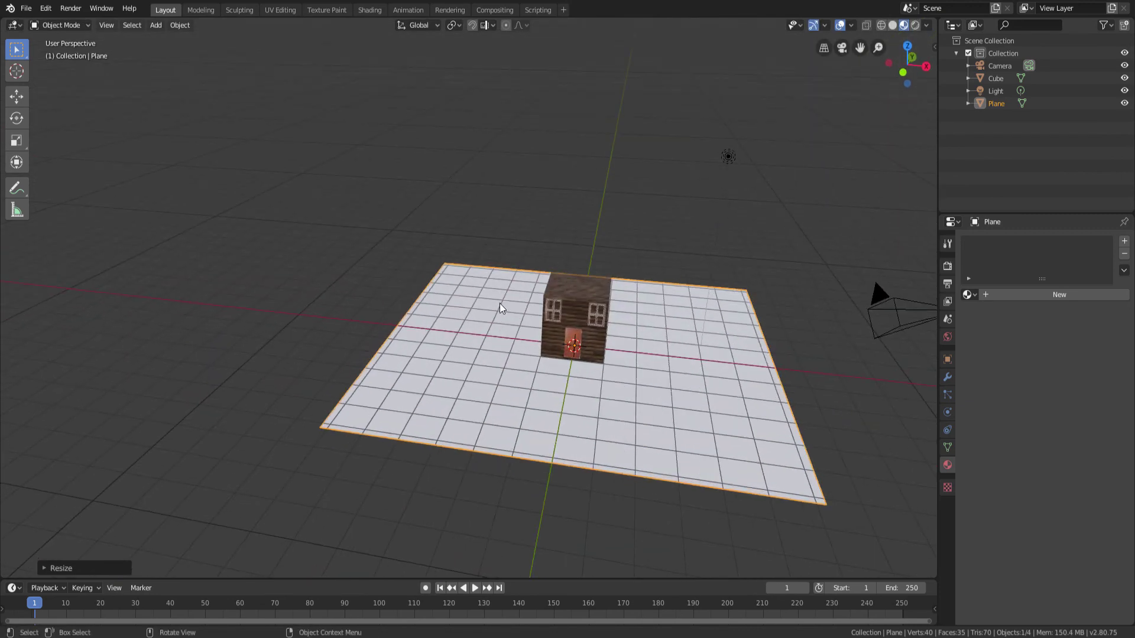
Step: Extrude the plane's left and back edges straight up 3.38 m into walls
{"action": "key", "text": "Tab"}
{"action": "left_click", "coordinate": [113, 26]}
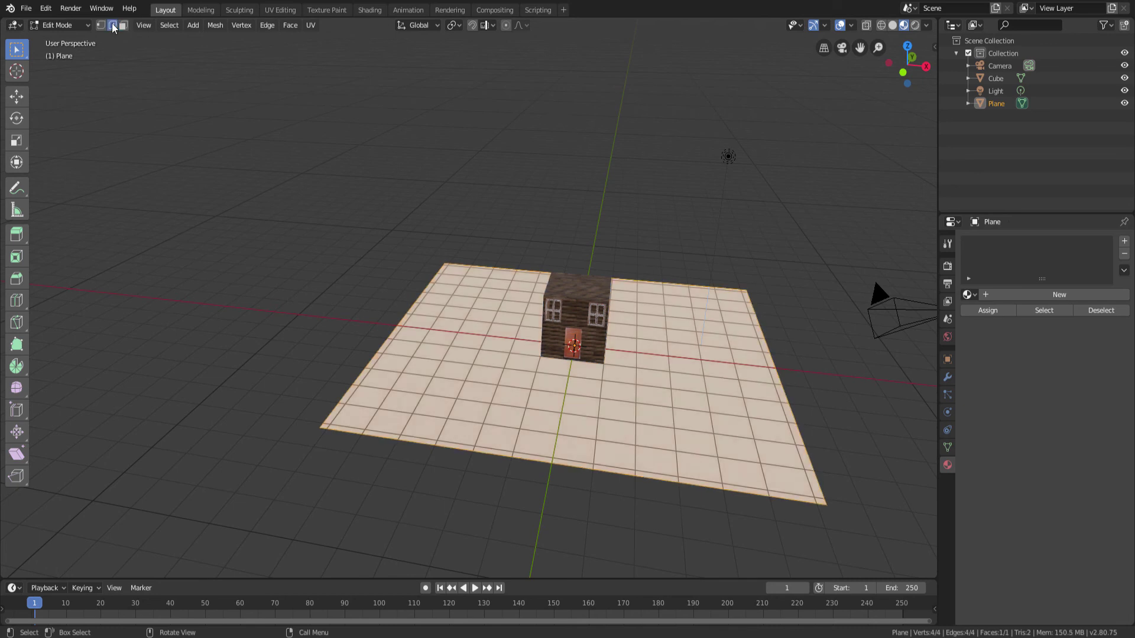
{"action": "left_click", "coordinate": [371, 351]}
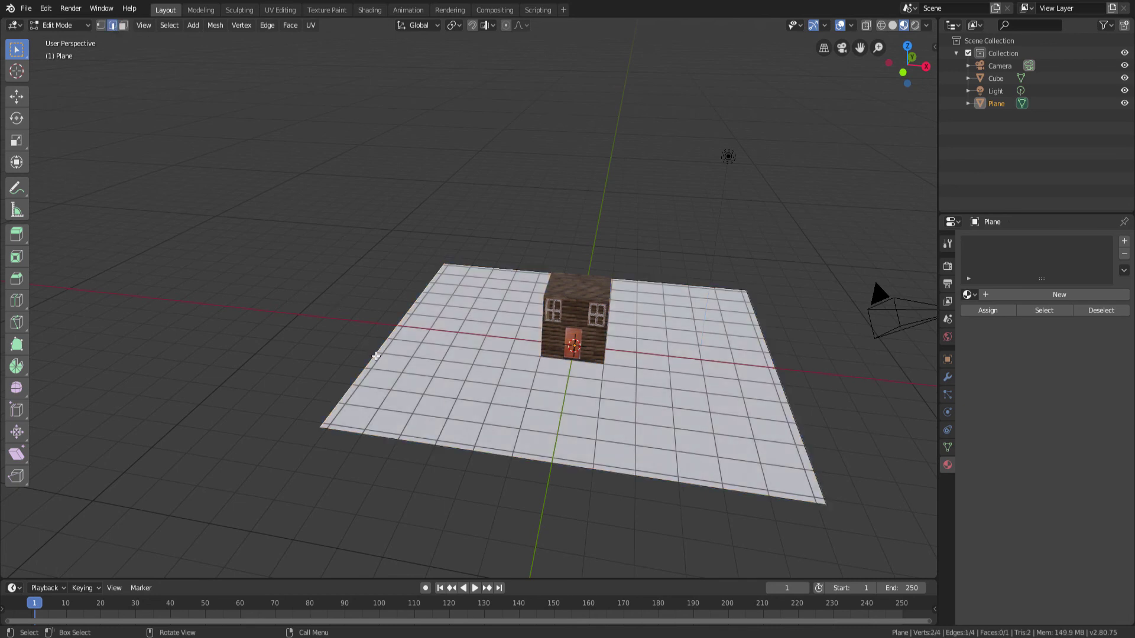
{"action": "left_click", "coordinate": [519, 270], "text": "shift"}
{"action": "middle_click_drag", "start_coordinate": [519, 270], "coordinate": [539, 278]}
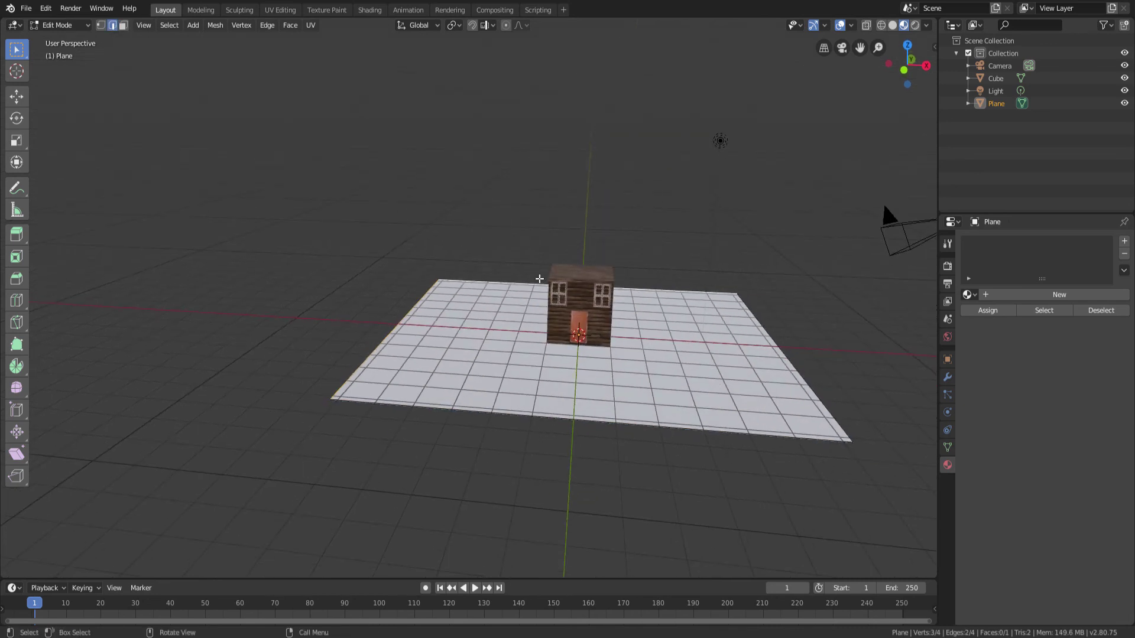
{"action": "key", "text": "e"}
{"action": "key", "text": "z"}
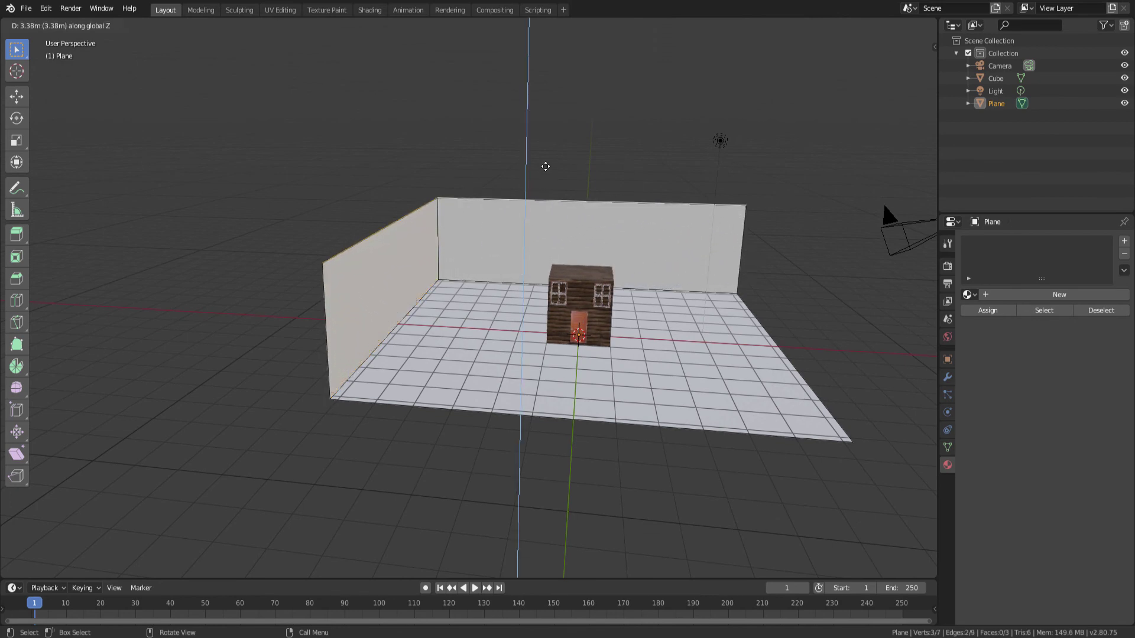
{"action": "left_click", "coordinate": [544, 167]}
Step: Select the vertical wall-corner edge and the left wall's bottom edge
{"action": "middle_click_drag", "start_coordinate": [476, 230], "coordinate": [440, 231]}
{"action": "scroll", "coordinate": [458, 240], "scroll_direction": "up", "scroll_amount": 2}
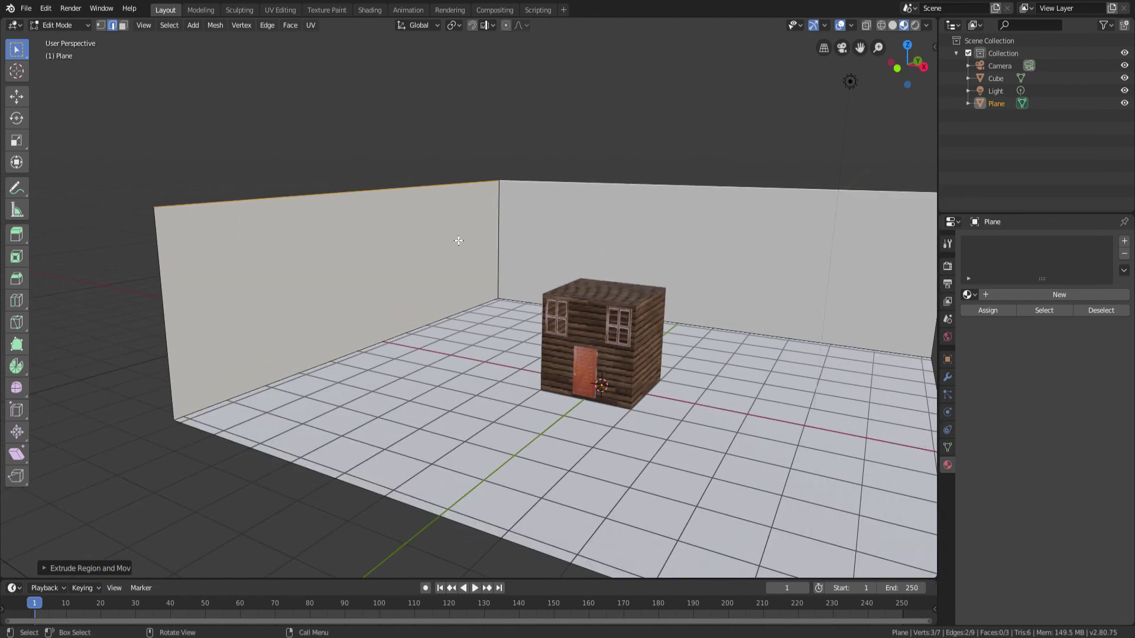
{"action": "left_click", "coordinate": [497, 239]}
{"action": "left_click", "coordinate": [450, 315], "text": "shift"}
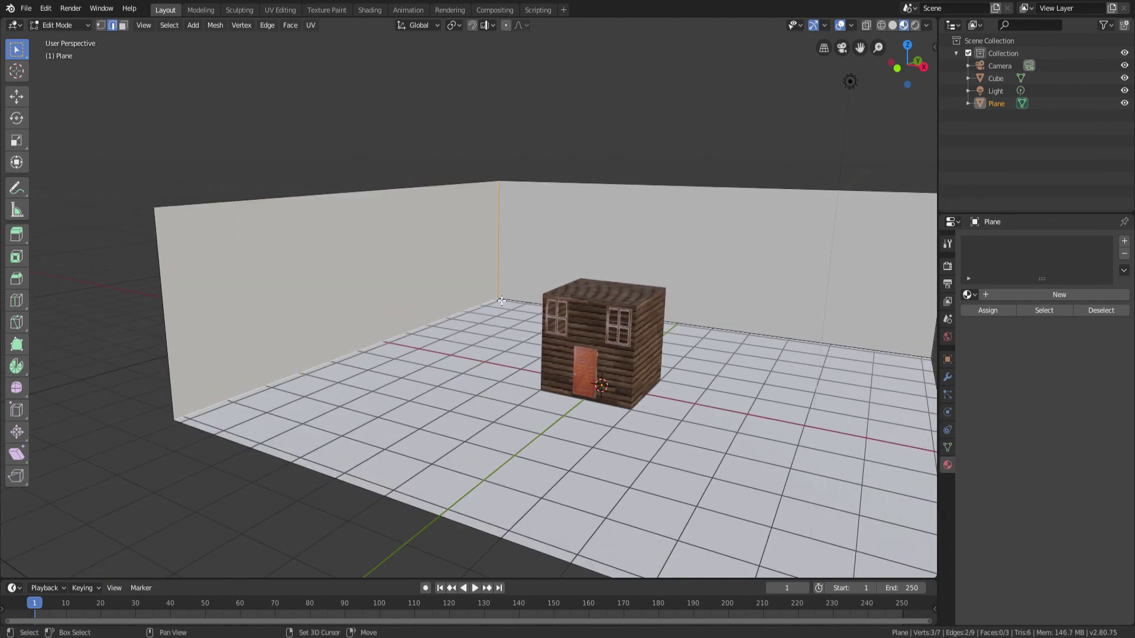
{"action": "middle_click_drag", "start_coordinate": [449, 315], "coordinate": [491, 321]}
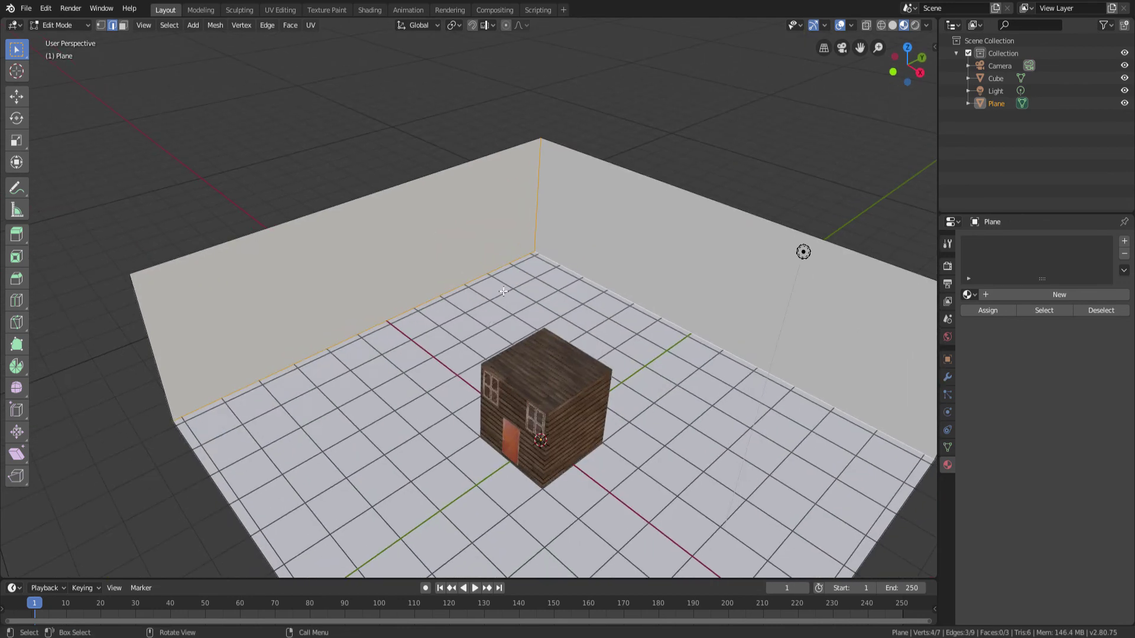
Step: Bevel the selected seams at 0.0899 m width with 6 segments, then return to Object Mode
{"action": "key", "text": "ctrl+b"}
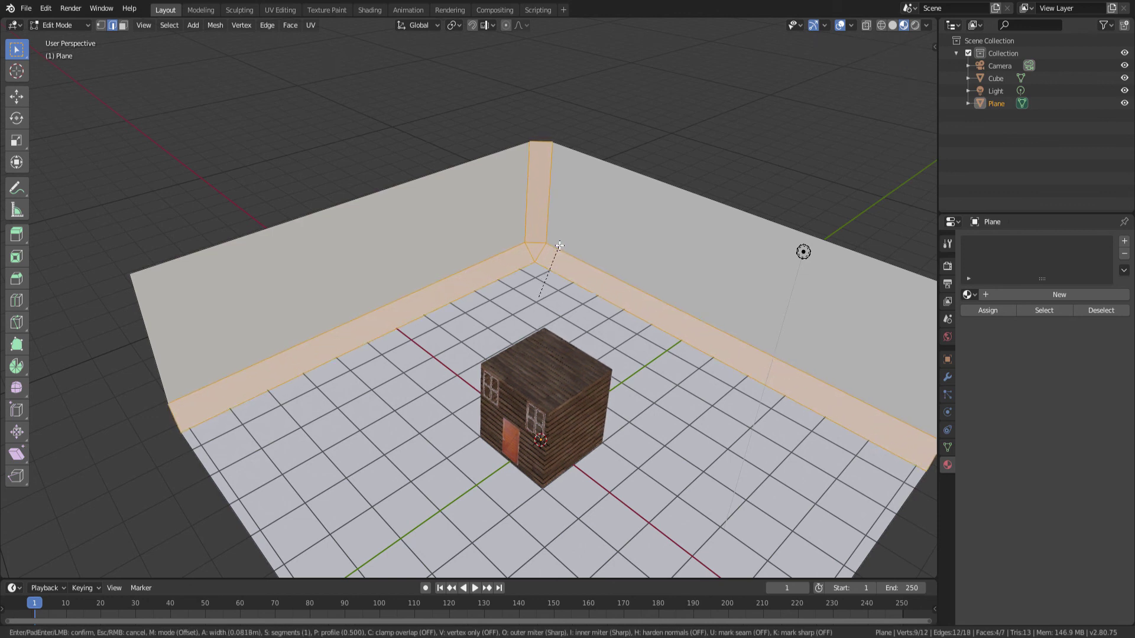
{"action": "left_click", "coordinate": [561, 244]}
{"action": "left_click", "coordinate": [92, 568]}
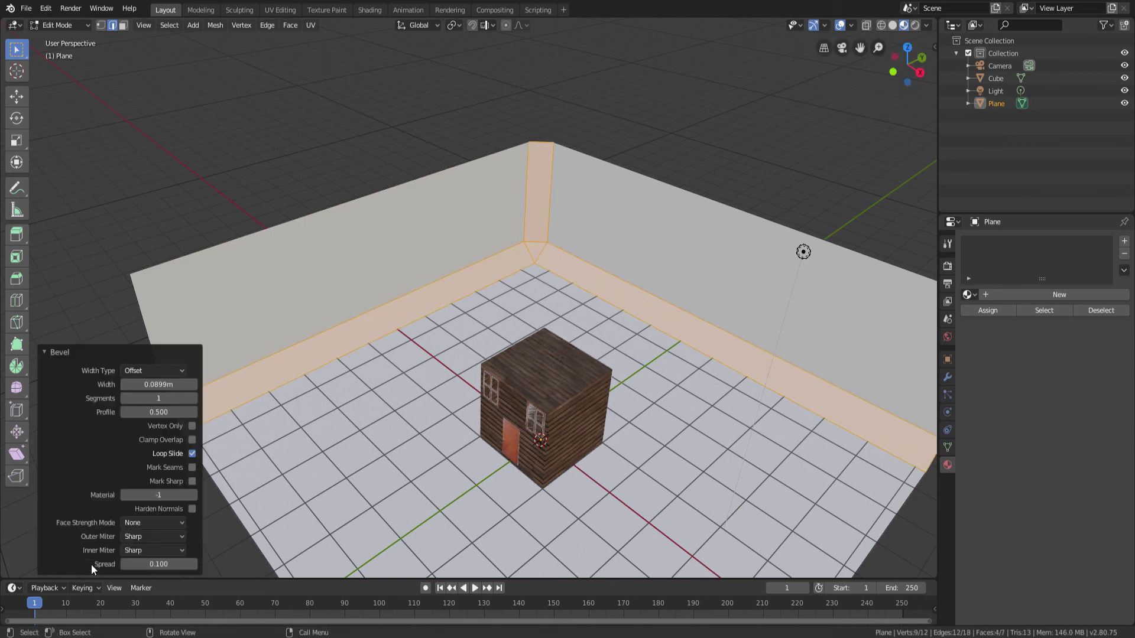
{"action": "left_click", "coordinate": [174, 398]}
{"action": "type", "text": "6"}
{"action": "key", "text": "Return"}
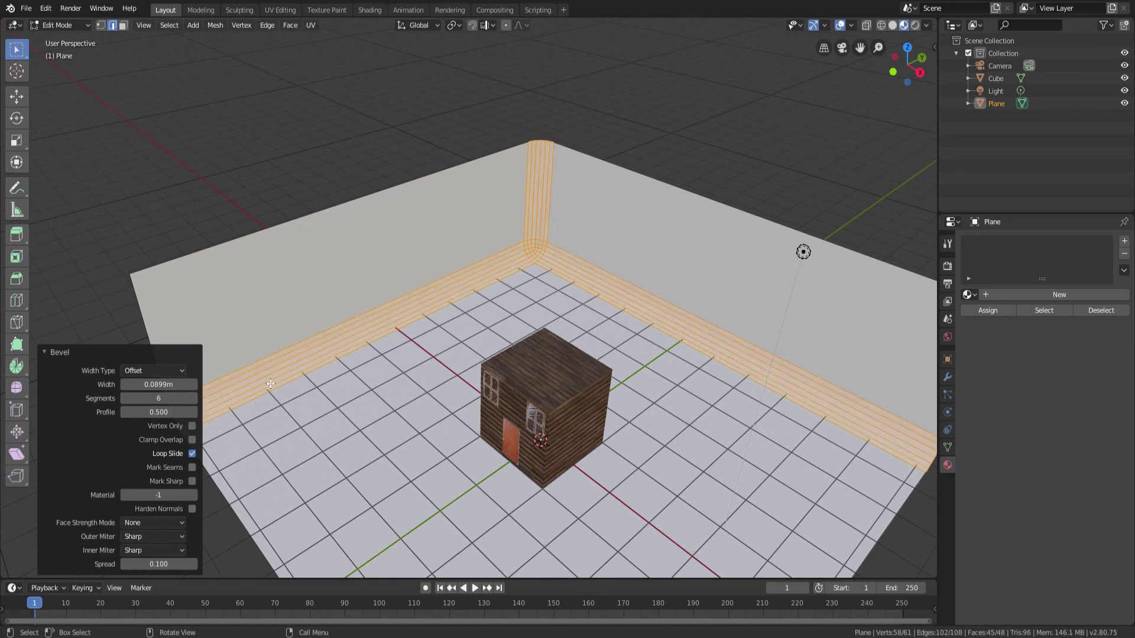
{"action": "scroll", "coordinate": [453, 341], "scroll_direction": "up", "scroll_amount": 3}
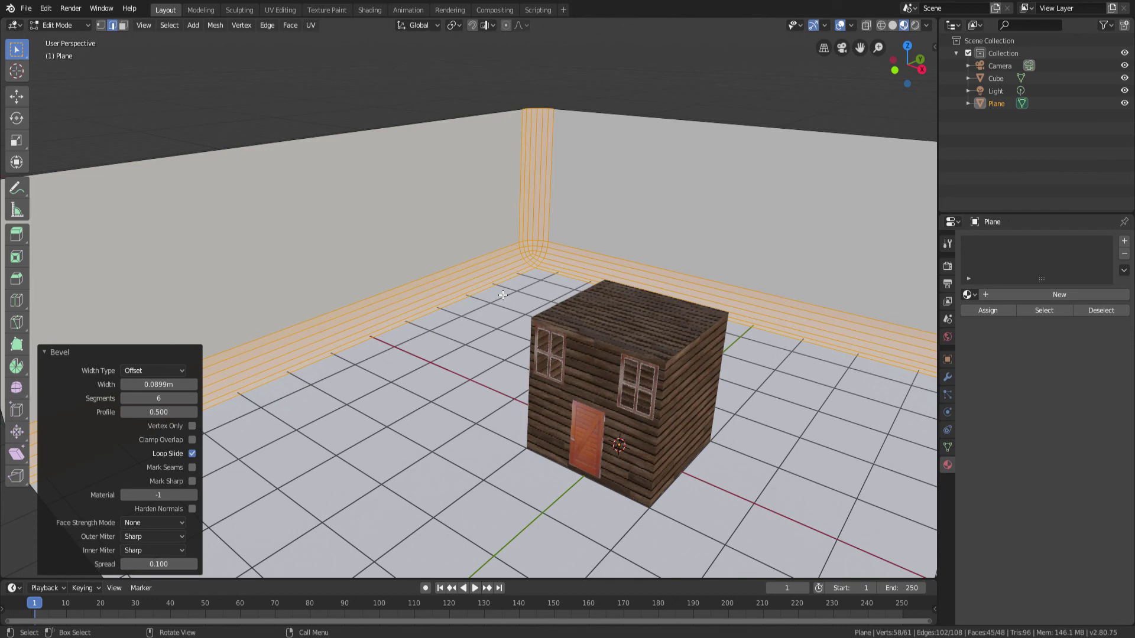
{"action": "key", "text": "Tab"}
{"action": "middle_click_drag", "start_coordinate": [544, 273], "coordinate": [509, 261], "text": "shift"}
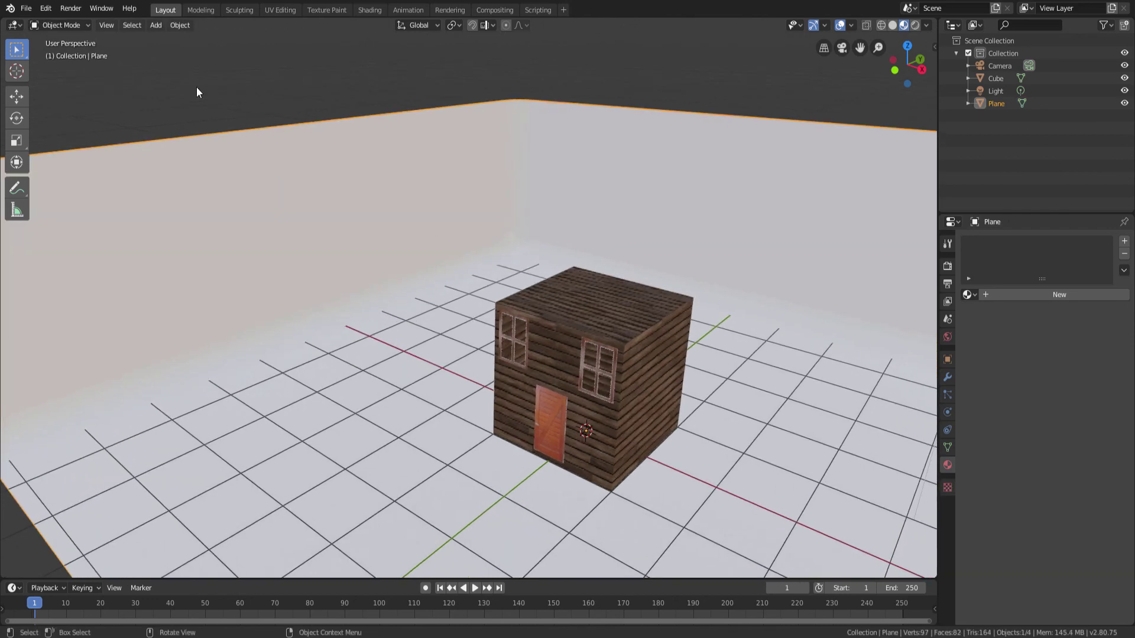
Step: Apply Shade Smooth to the curved backdrop plane
{"action": "right_click", "coordinate": [464, 287]}
{"action": "left_click", "coordinate": [463, 288]}
{"action": "scroll", "coordinate": [464, 291], "scroll_direction": "down", "scroll_amount": 5}
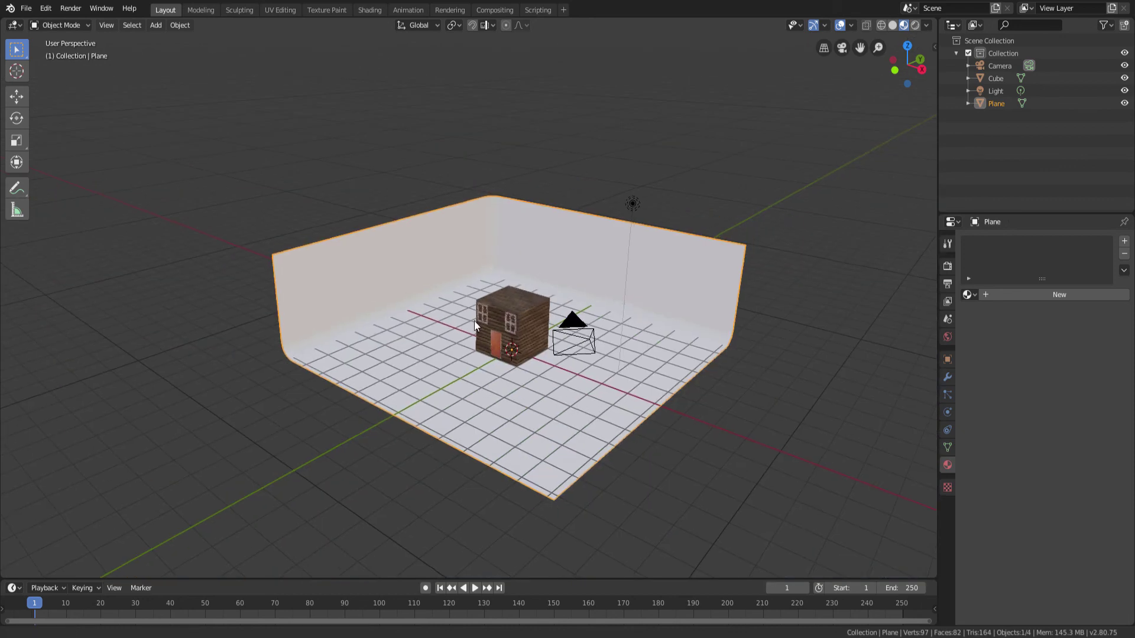
{"action": "scroll", "coordinate": [481, 310], "scroll_direction": "up", "scroll_amount": 6}
{"action": "middle_click_drag", "start_coordinate": [455, 303], "coordinate": [466, 300]}
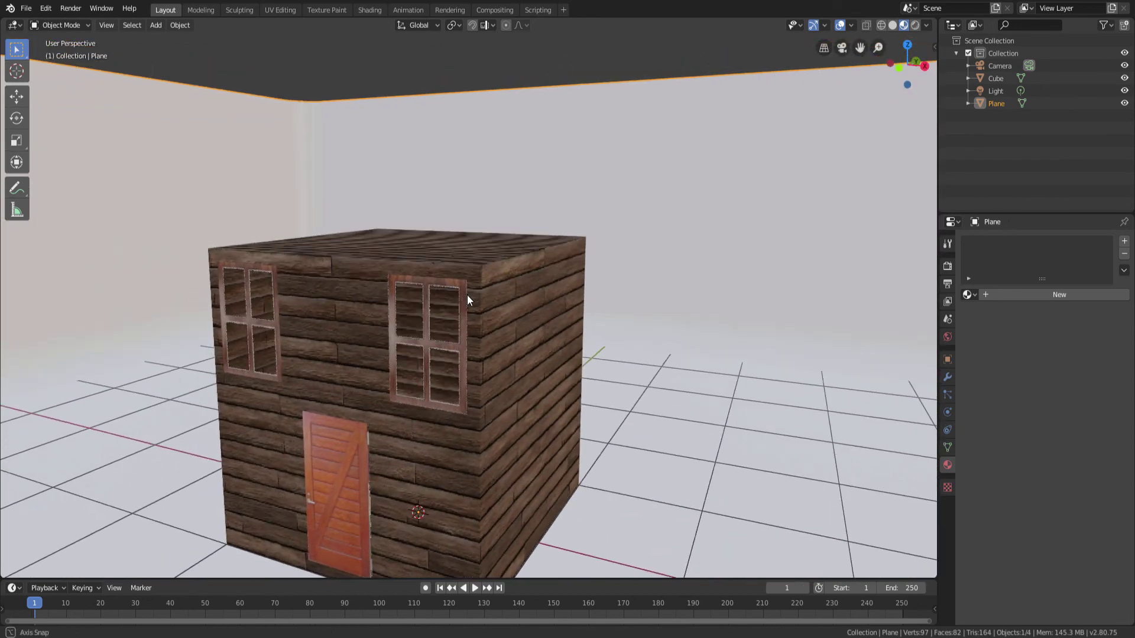
Step: Switch the viewport to Rendered shading and zoom out to view the whole backdrop studio
{"action": "left_click", "coordinate": [916, 25]}
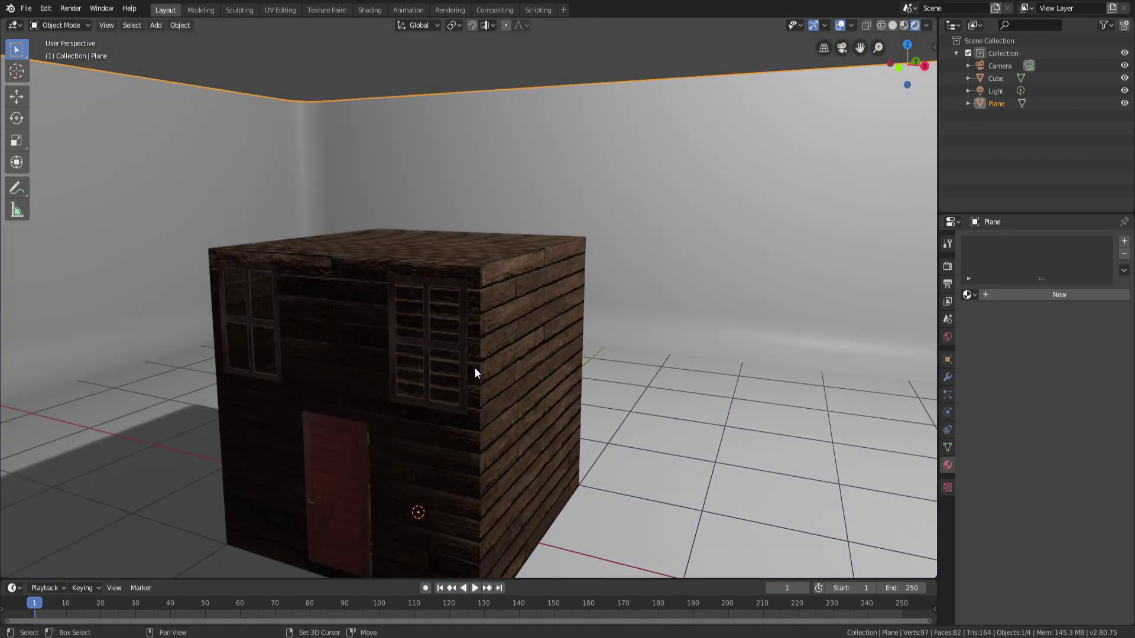
{"action": "middle_click_drag", "start_coordinate": [474, 368], "coordinate": [523, 289]}
{"action": "scroll", "coordinate": [524, 289], "scroll_direction": "down", "scroll_amount": 3}
{"action": "scroll", "coordinate": [523, 289], "scroll_direction": "down", "scroll_amount": 5}
{"action": "middle_click_drag", "start_coordinate": [598, 279], "coordinate": [667, 159]}
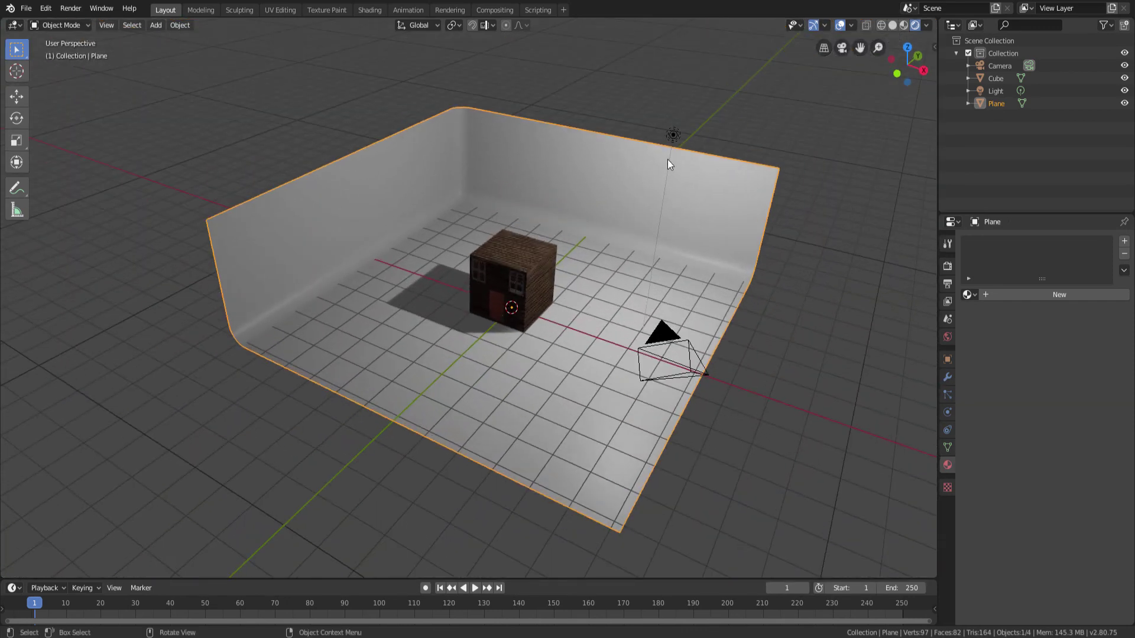
Step: Move the existing light over beside the left wall
{"action": "left_click", "coordinate": [672, 136]}
{"action": "key", "text": "g"}
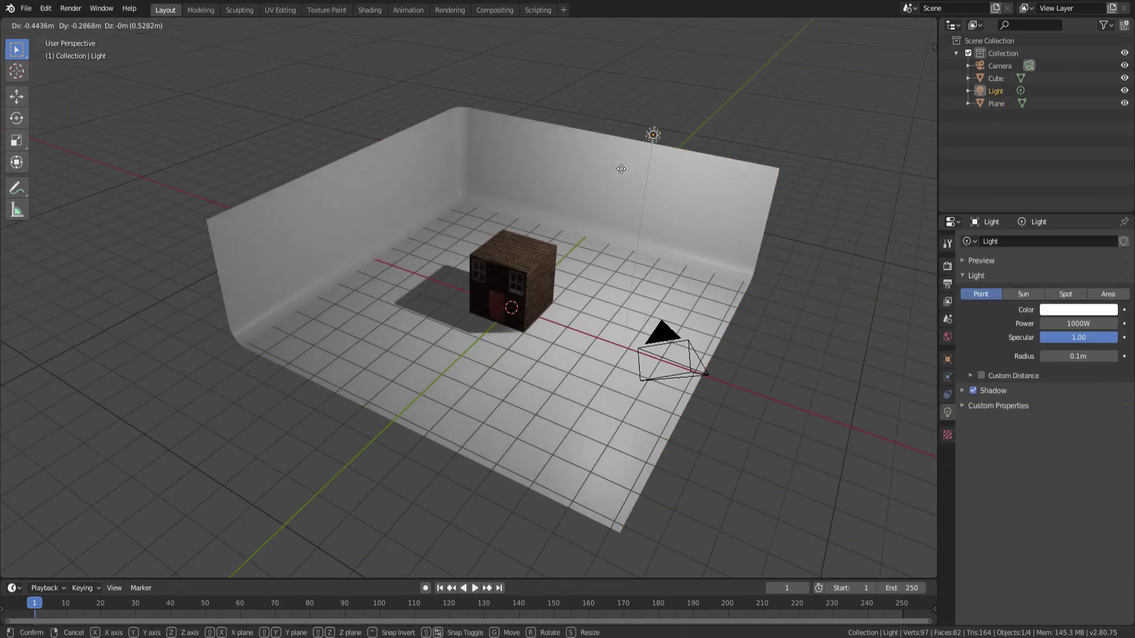
{"action": "left_click", "coordinate": [370, 215]}
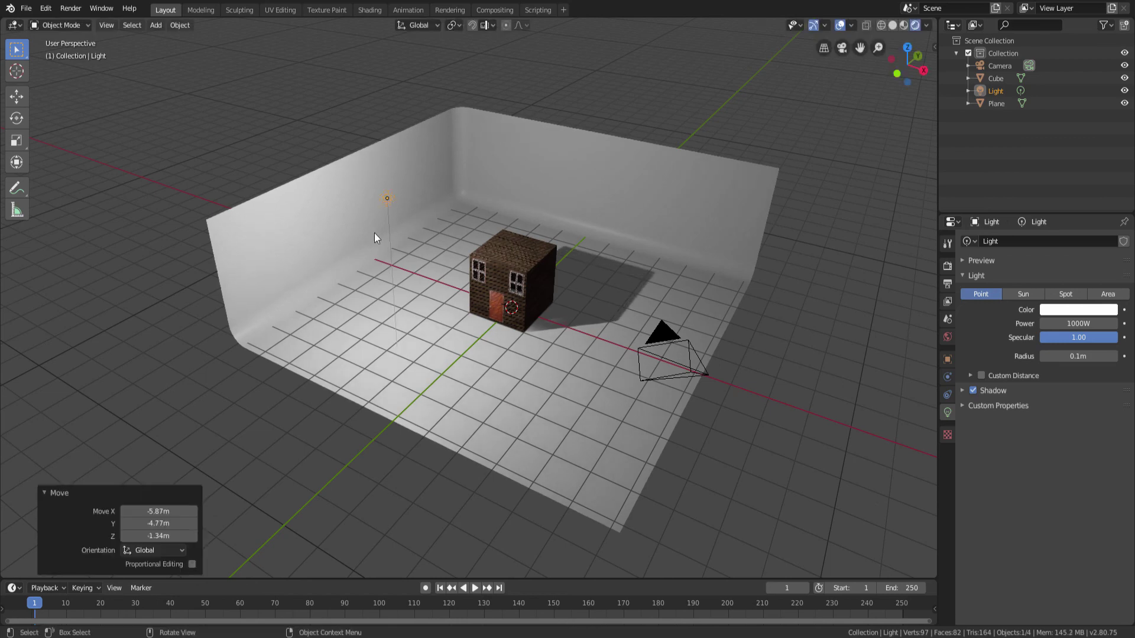
{"action": "middle_click_drag", "start_coordinate": [374, 233], "coordinate": [544, 266]}
{"action": "scroll", "coordinate": [493, 286], "scroll_direction": "up", "scroll_amount": 3}
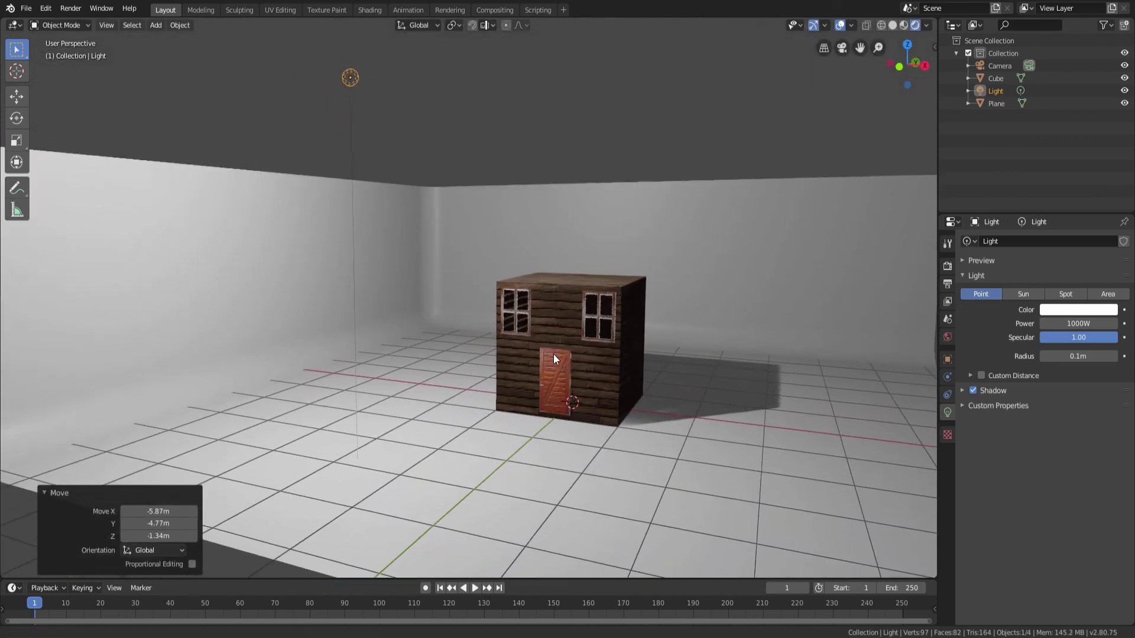
{"action": "middle_click_drag", "start_coordinate": [553, 353], "coordinate": [523, 348], "text": "shift"}
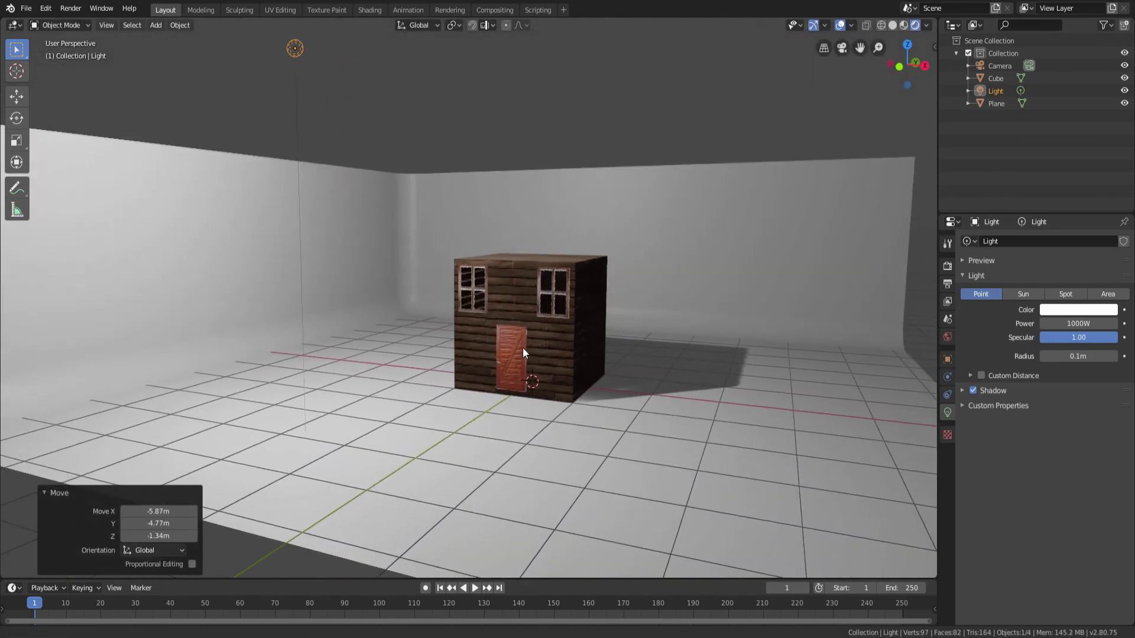
Step: Lower the light's power to 100 W, darkening the scene
{"action": "left_click", "coordinate": [1078, 322]}
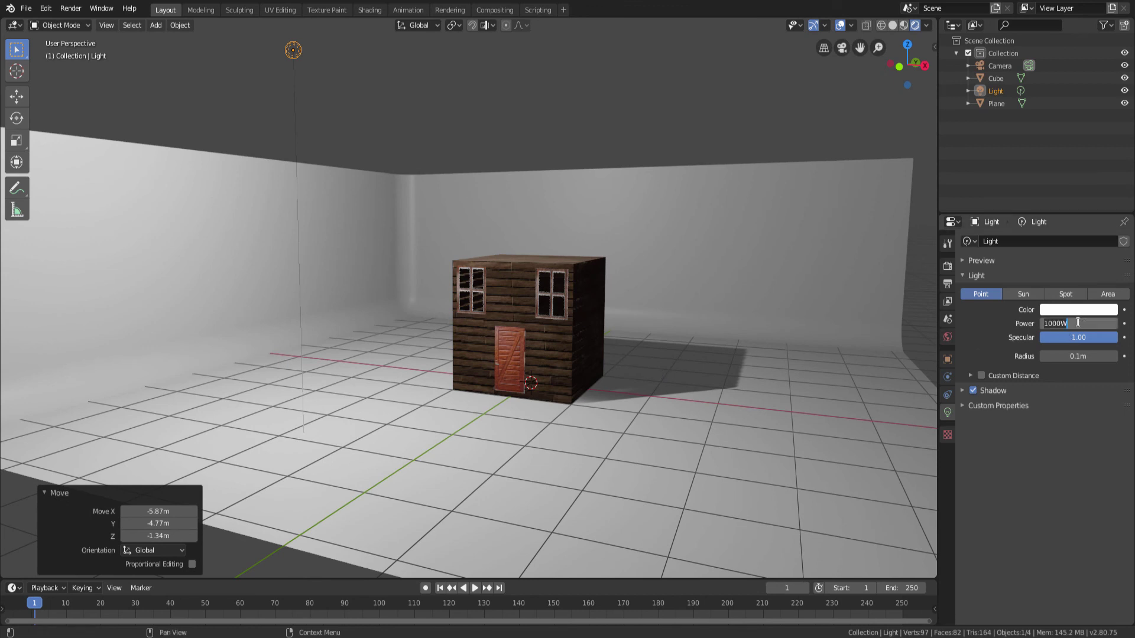
{"action": "type", "text": "100"}
{"action": "key", "text": "Return"}
{"action": "scroll", "coordinate": [559, 345], "scroll_direction": "up", "scroll_amount": 3}
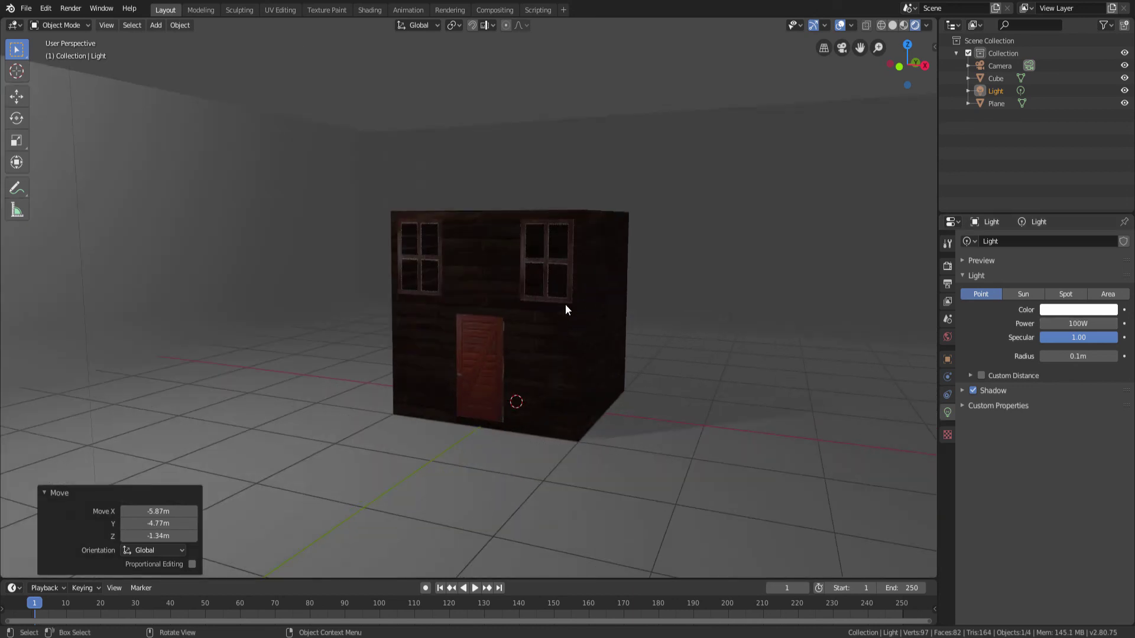
{"action": "mouse_move", "coordinate": [524, 417]}
{"action": "middle_mouse_down"}
{"action": "mouse_move", "coordinate": [529, 433]}
{"action": "mouse_move", "coordinate": [502, 357]}
{"action": "mouse_move", "coordinate": [516, 397]}
{"action": "middle_mouse_up"}
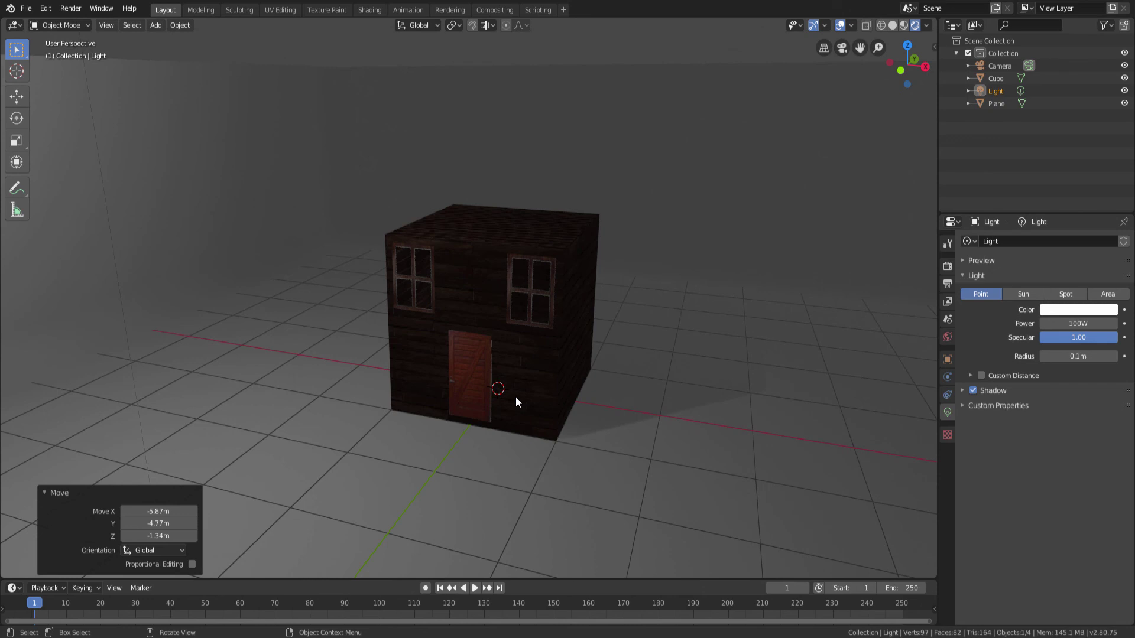
{"action": "key", "text": "shift"}
{"action": "key", "text": "shift+s"}
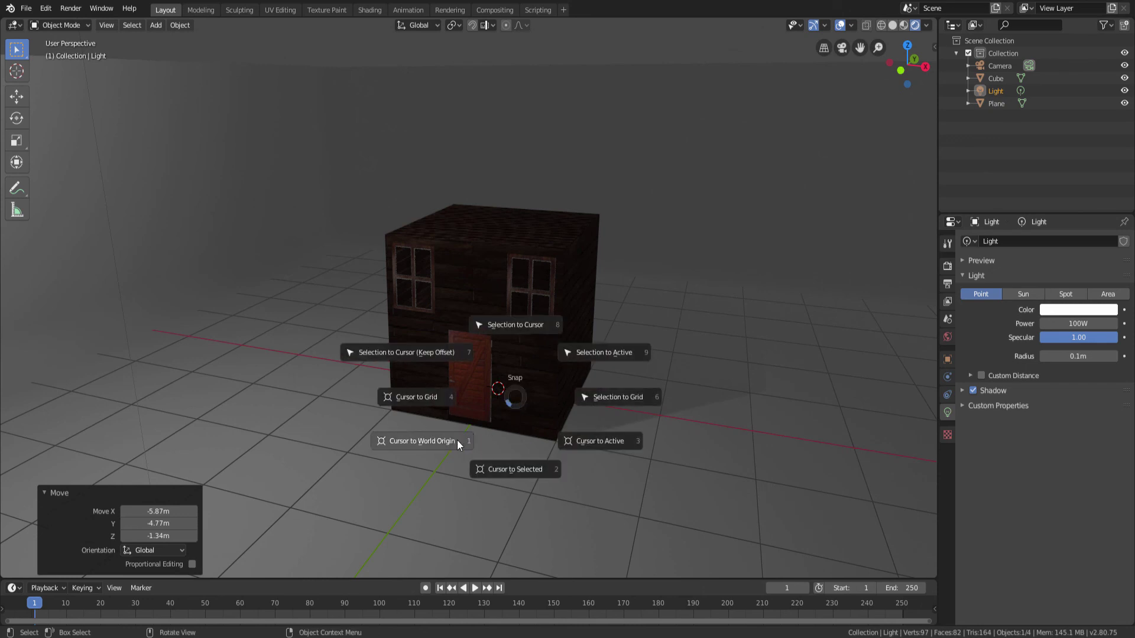
Step: Snap the 3D cursor to the world origin and add a Point light there
{"action": "left_click", "coordinate": [441, 442]}
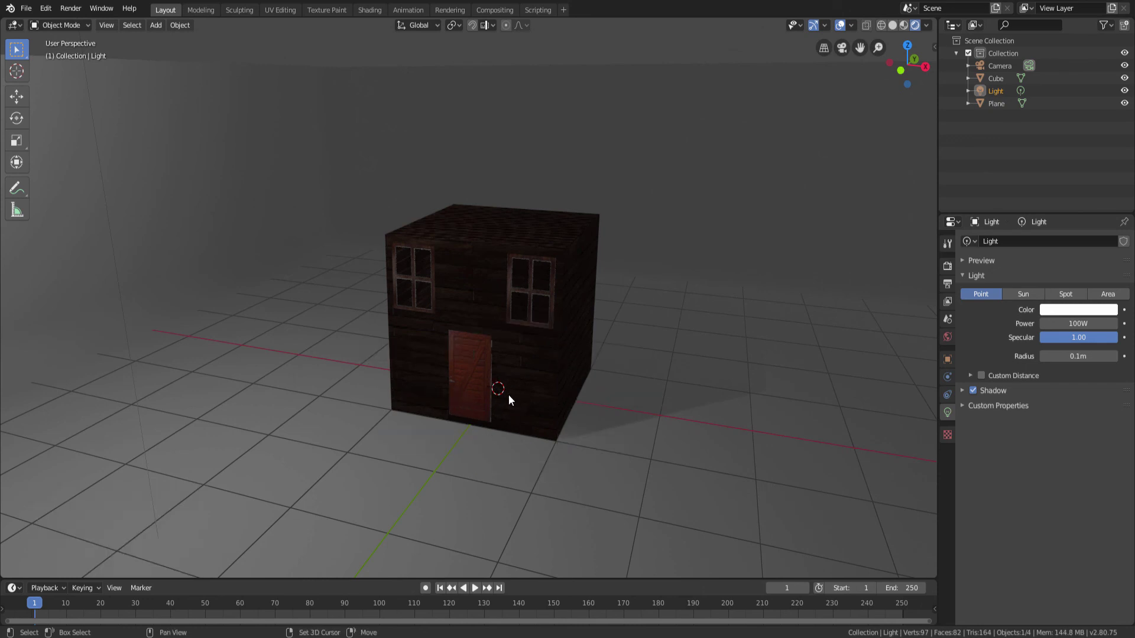
{"action": "key", "text": "shift+a"}
{"action": "mouse_move", "coordinate": [508, 396]}
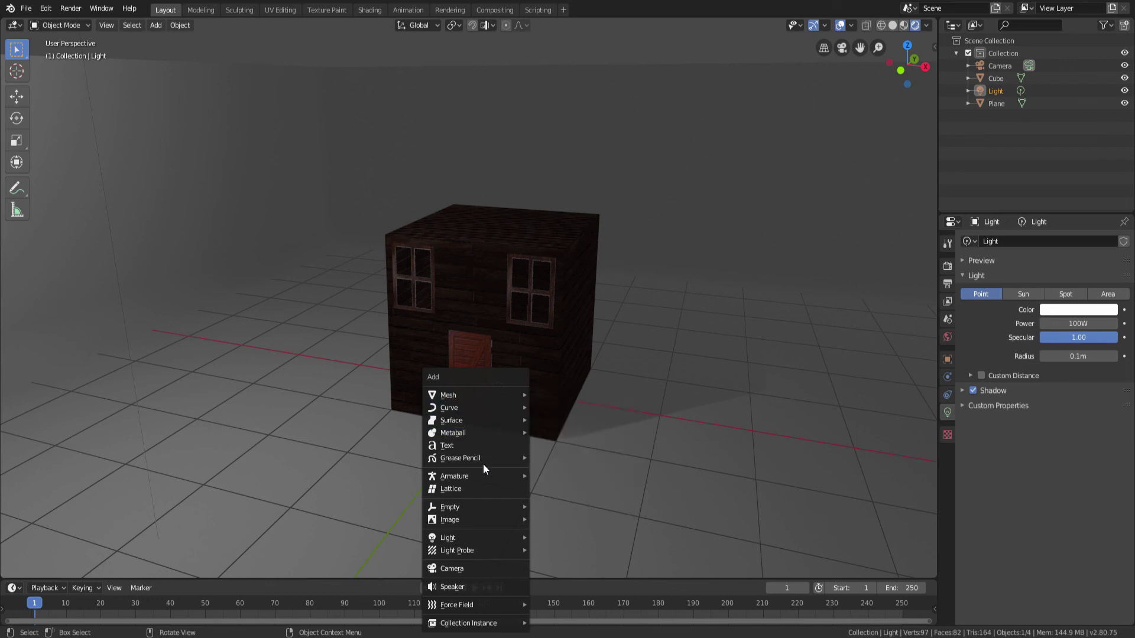
{"action": "mouse_move", "coordinate": [485, 509]}
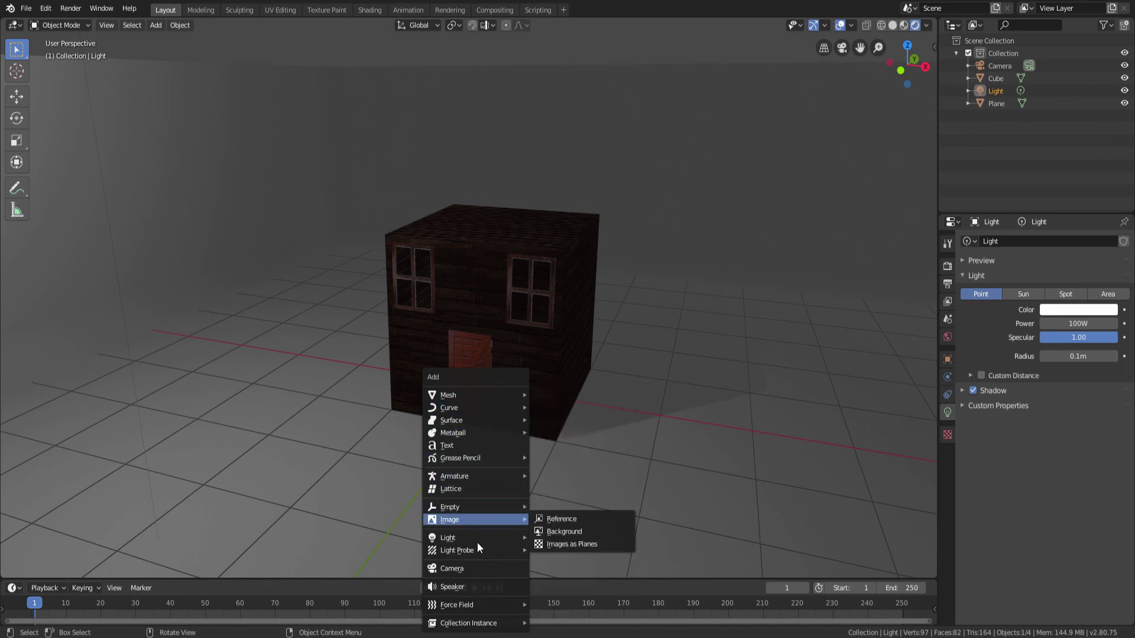
{"action": "mouse_move", "coordinate": [480, 535]}
{"action": "left_click", "coordinate": [556, 536]}
Step: Raise the point light 1.47 m inside the house and set its power to 1000 W
{"action": "middle_click_drag", "start_coordinate": [509, 479], "coordinate": [502, 387]}
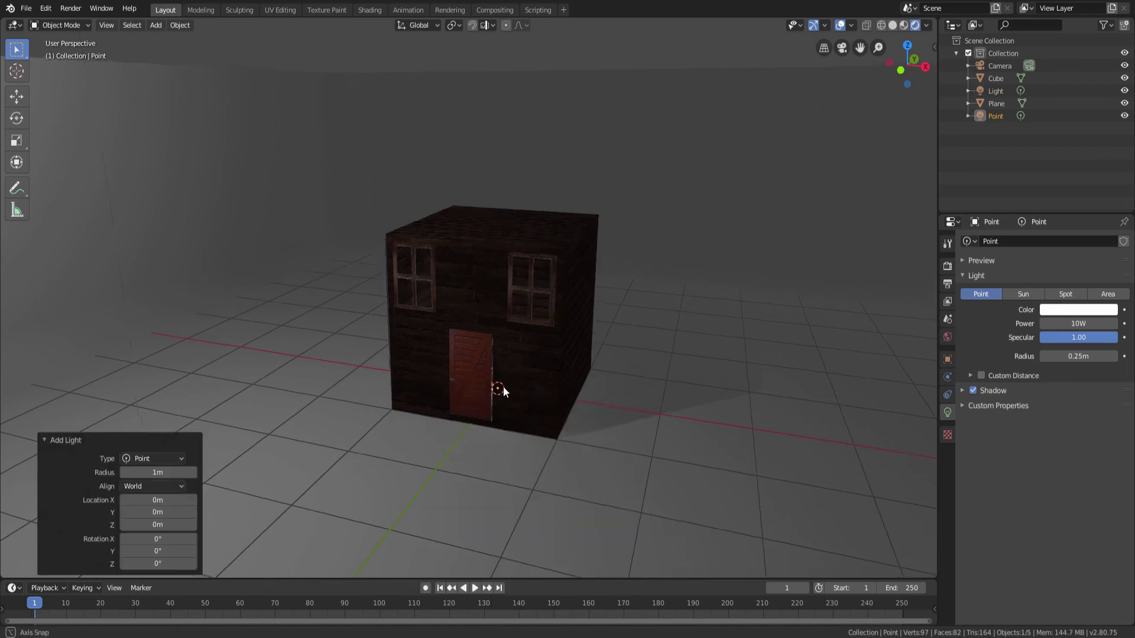
{"action": "key", "text": "g"}
{"action": "key", "text": "z"}
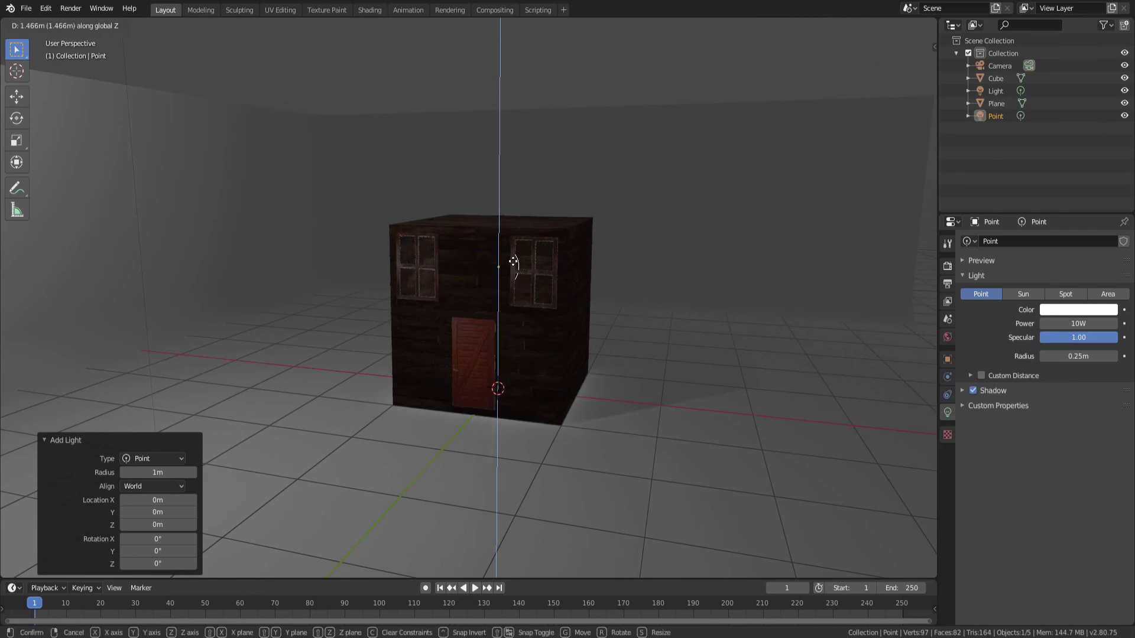
{"action": "left_click", "coordinate": [514, 267]}
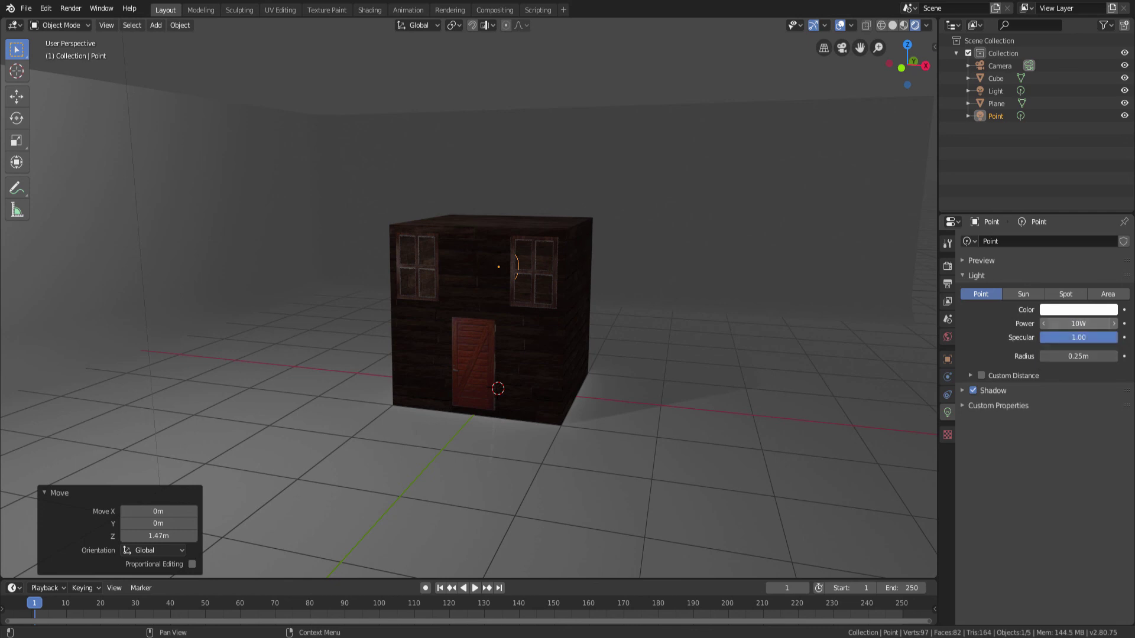
{"action": "left_click", "coordinate": [1079, 323]}
{"action": "type", "text": "1000"}
{"action": "key", "text": "Return"}
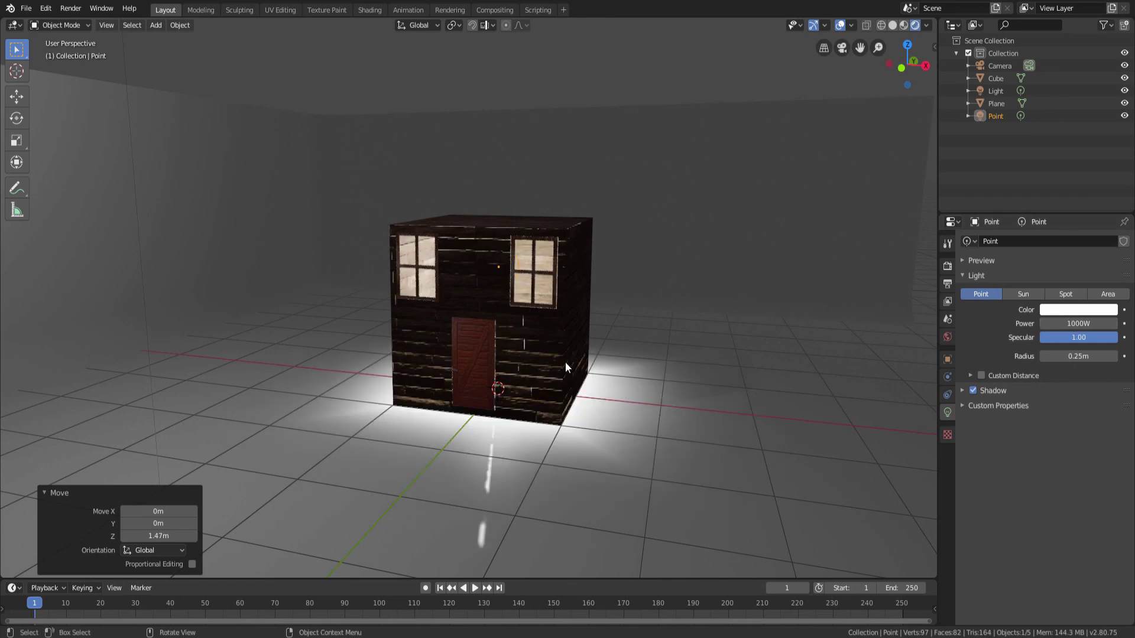
{"action": "middle_click_drag", "start_coordinate": [538, 303], "coordinate": [373, 117]}
{"action": "left_click", "coordinate": [358, 107]}
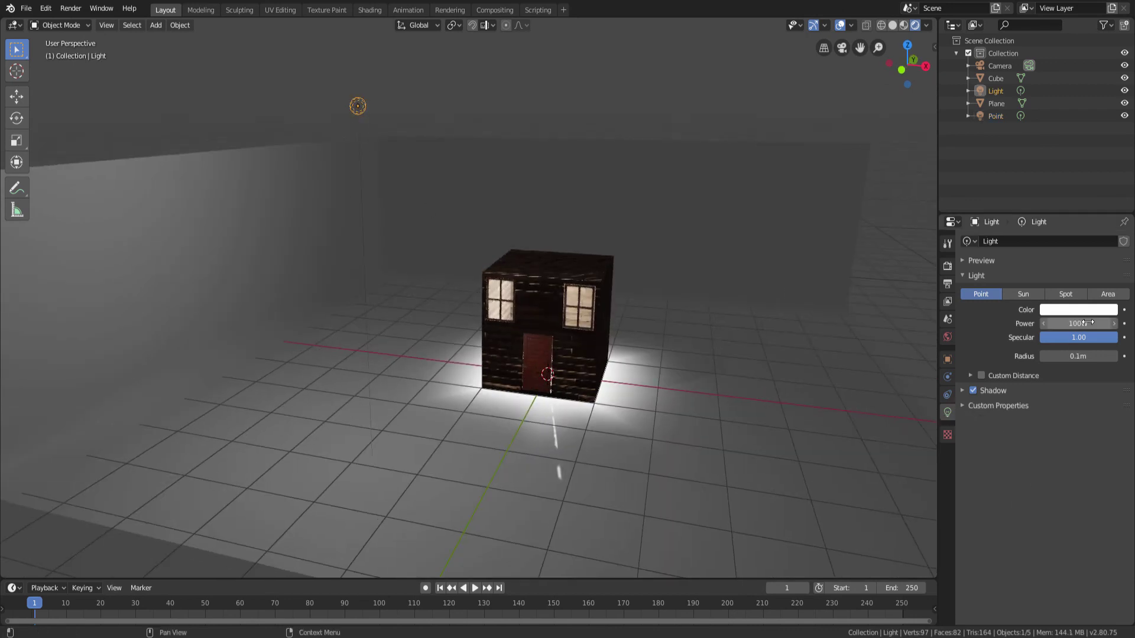
{"action": "scroll", "coordinate": [577, 349], "scroll_direction": "up", "scroll_amount": 3}
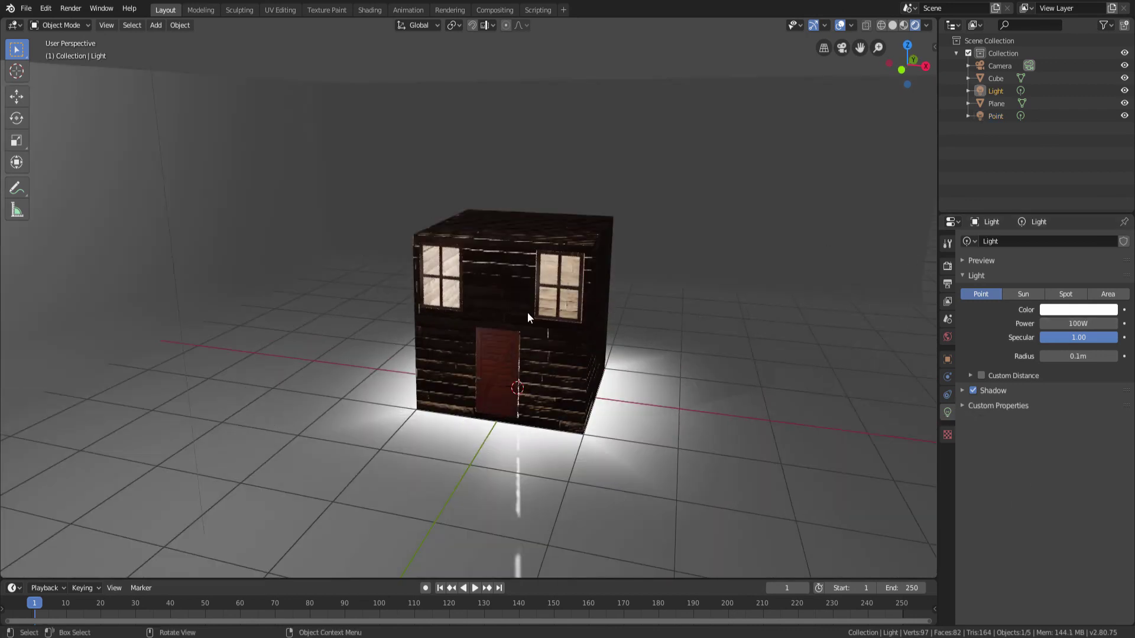
{"action": "middle_click_drag", "start_coordinate": [527, 312], "coordinate": [487, 294]}
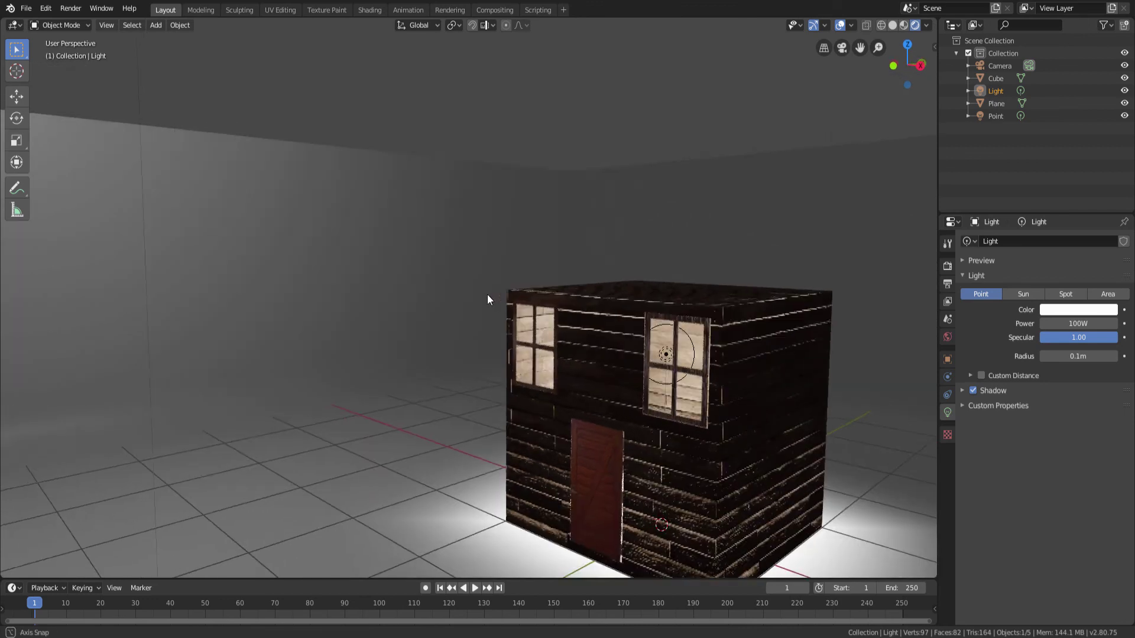
{"action": "left_click", "coordinate": [996, 91]}
{"action": "middle_click_drag", "start_coordinate": [567, 308], "coordinate": [502, 284]}
{"action": "left_click", "coordinate": [1001, 115]}
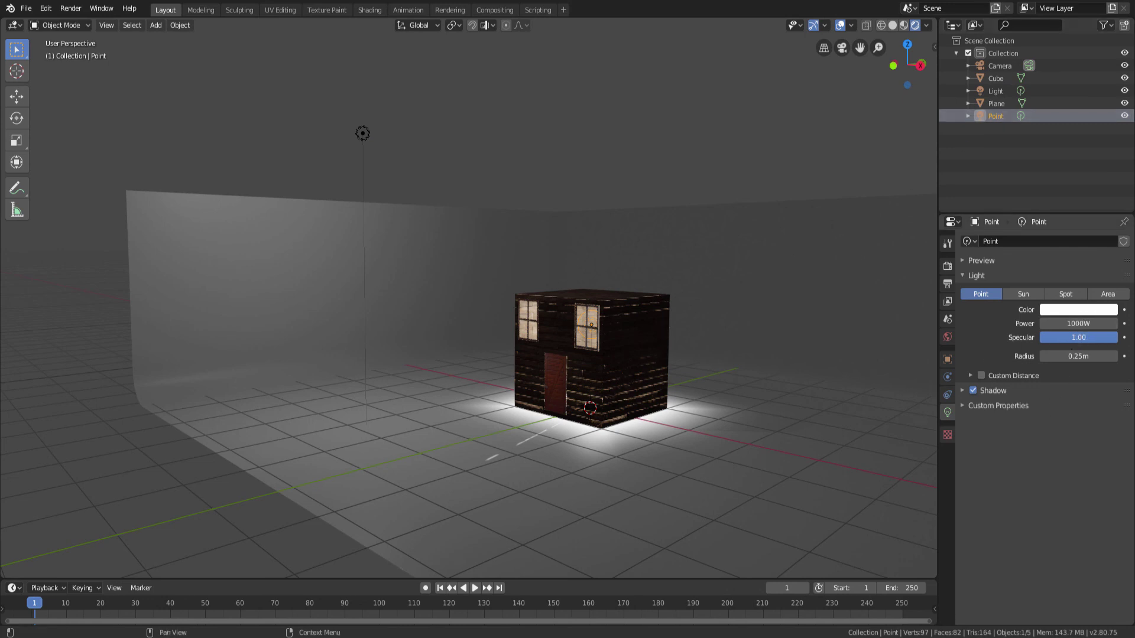
{"action": "scroll", "coordinate": [657, 393], "scroll_direction": "up", "scroll_amount": 3}
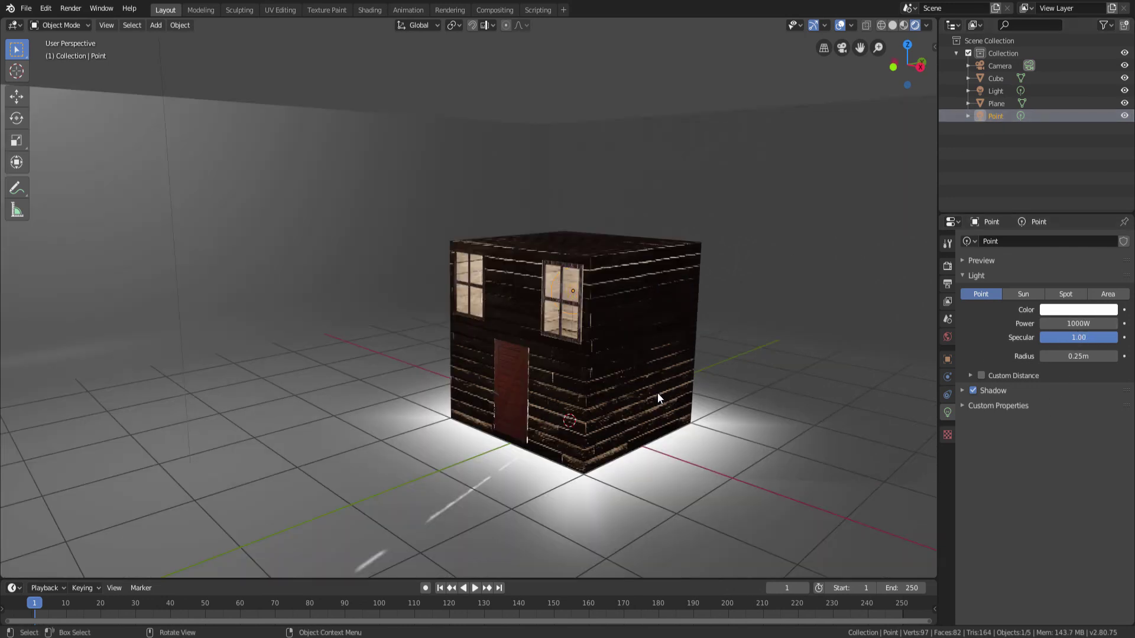